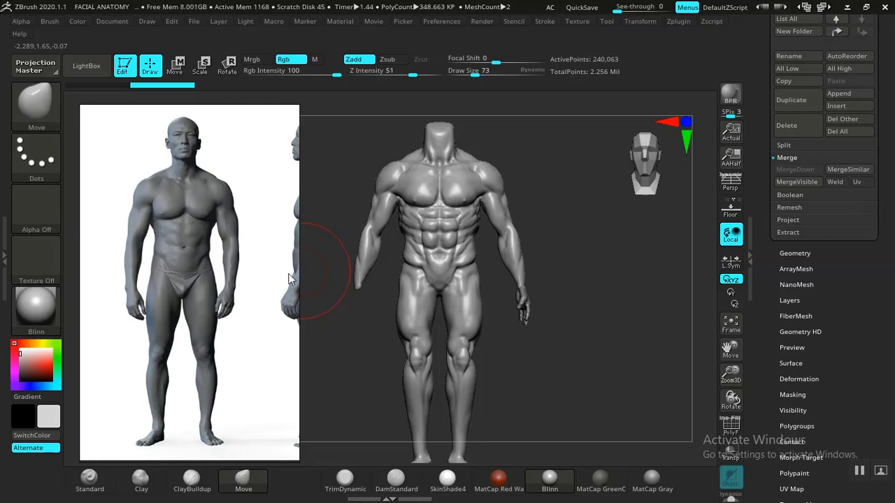
- Show only the PM3D_Cylinder3D4 body subtool, hiding the separate hand
mouse_move(623, 352)
alt+mouse_down()
mouse_move(619, 336)
mouse_move(627, 364)
mouse_move(637, 343)
mouse_move(643, 353)
mouse_move(621, 347)
alt+mouse_up()
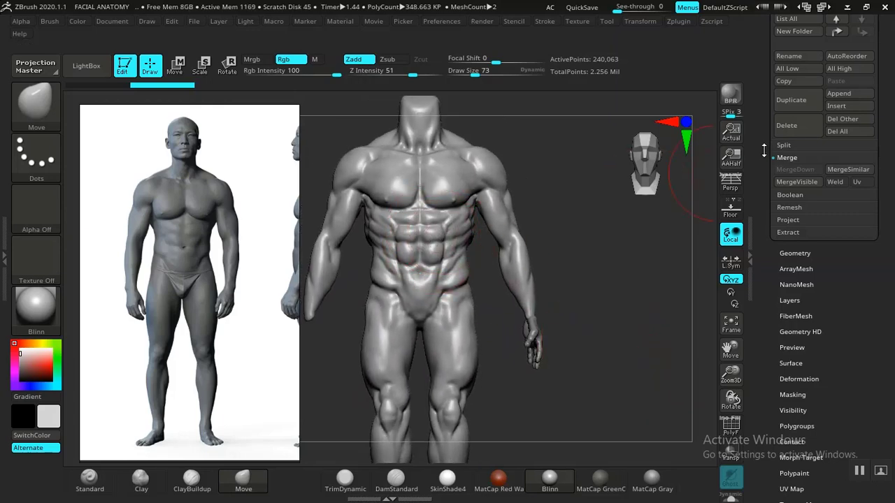
scroll(764, 151, up, 5)
click(801, 307)
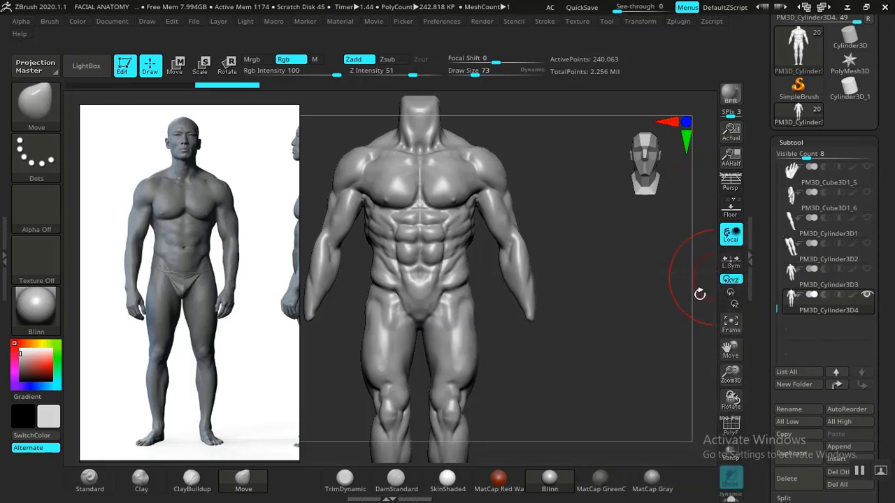
- Examine the body's stance and proportions from the front and side, from the torso down to the feet
drag(629, 349, 663, 316)
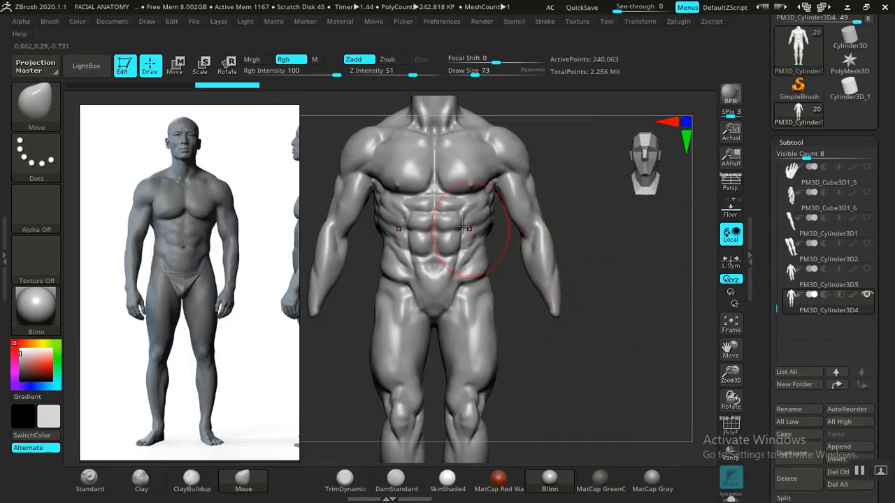
drag(648, 293, 606, 332)
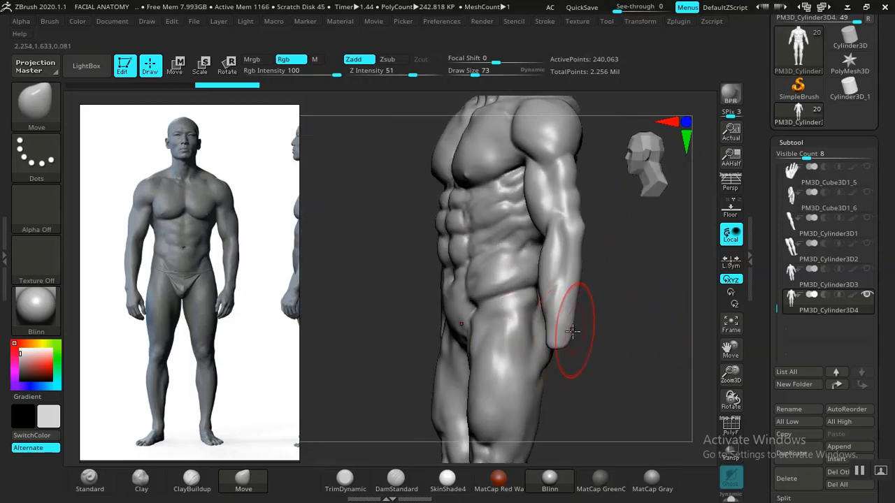
drag(610, 339, 632, 364)
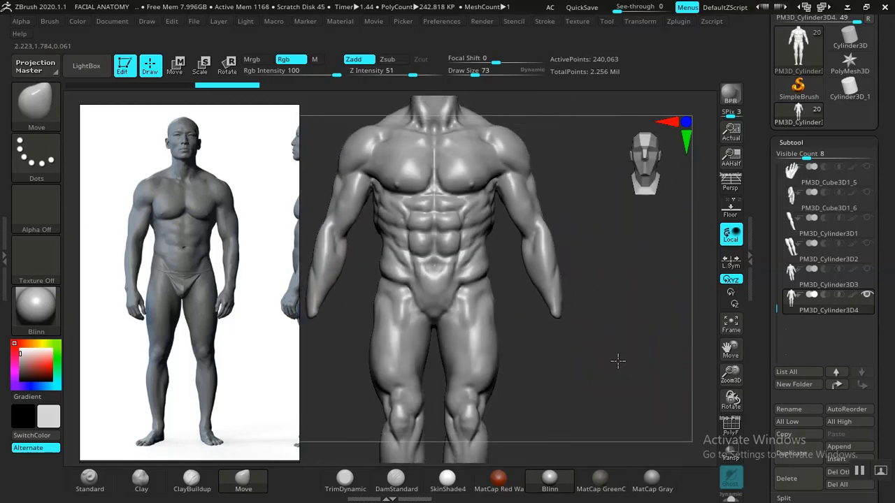
alt+drag(623, 324, 651, 330)
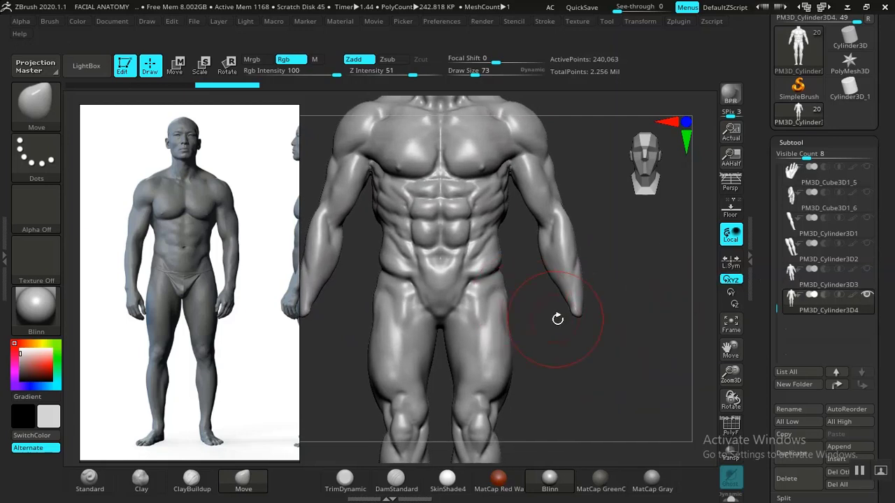
alt+drag(557, 319, 659, 183)
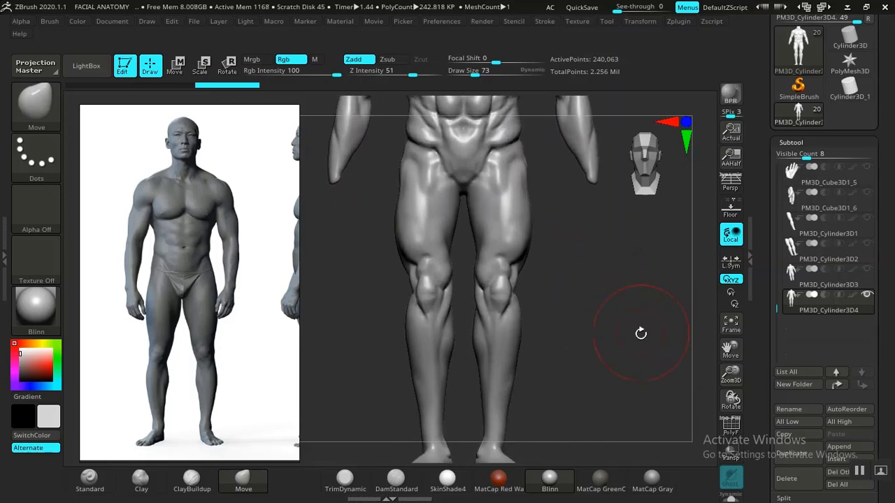
mouse_move(641, 333)
alt+mouse_down()
mouse_move(632, 294)
mouse_move(631, 356)
mouse_move(629, 321)
mouse_move(611, 289)
mouse_move(619, 350)
mouse_move(612, 320)
mouse_move(601, 355)
mouse_move(600, 318)
alt+mouse_up()
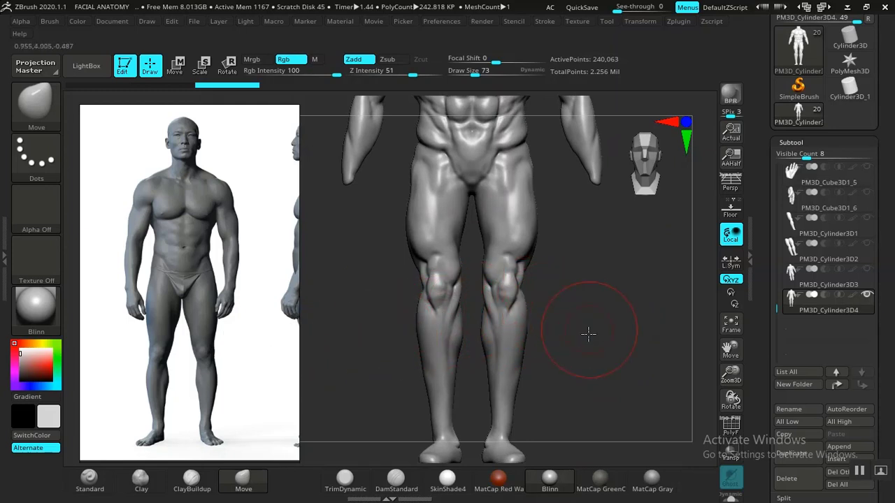
alt+drag(589, 333, 417, 375)
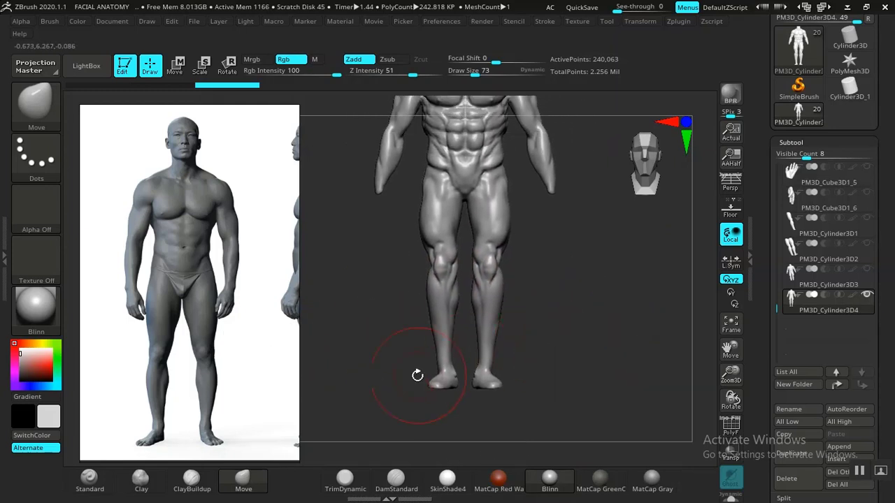
key(ctrl)
mouse_move(439, 430)
ctrl+mouse_down()
mouse_move(461, 405)
mouse_move(467, 224)
mouse_move(420, 172)
mouse_move(410, 149)
mouse_move(418, 149)
ctrl+mouse_up()
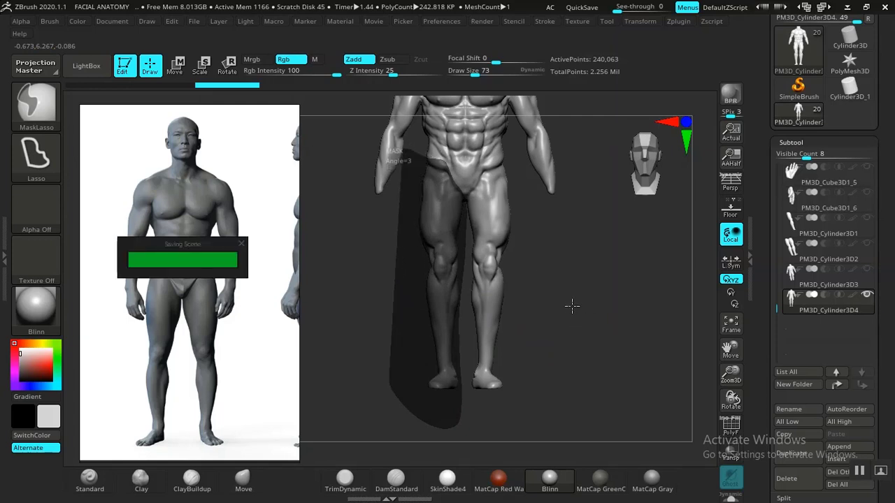
ctrl+drag(571, 317, 571, 320)
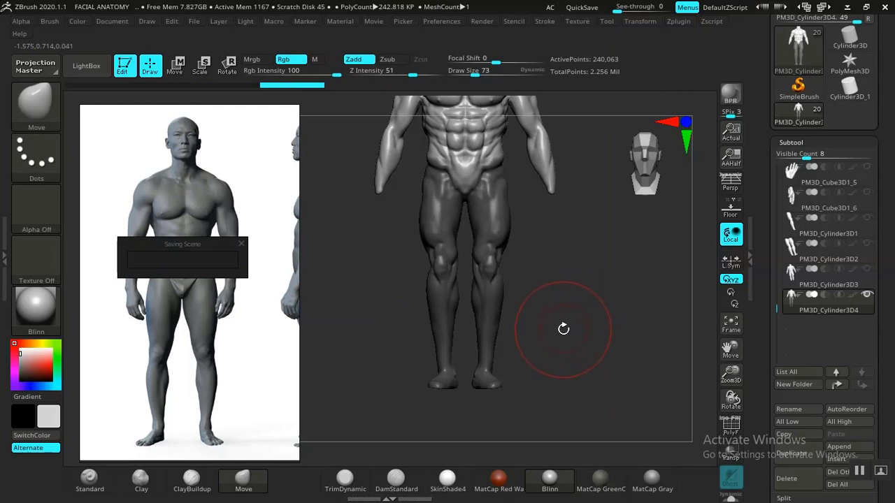
drag(564, 328, 571, 319)
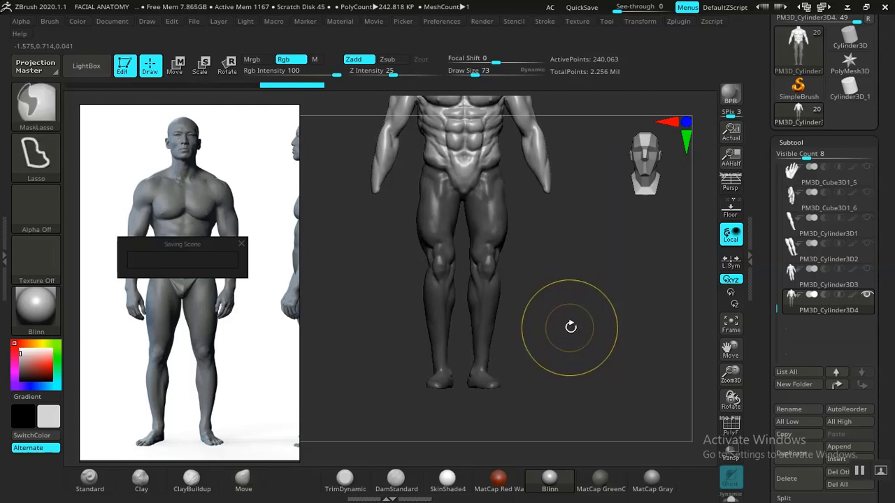
key(ctrl)
drag(559, 299, 573, 323)
mouse_move(525, 285)
mouse_down()
mouse_move(502, 276)
mouse_move(530, 296)
mouse_up()
key(ctrl)
key(ctrl)
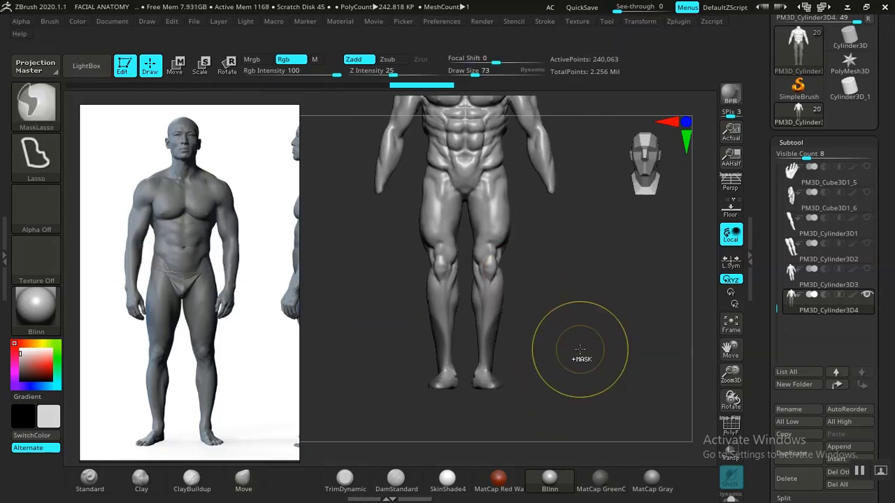
- Lasso-mask one whole leg from the foot up to the hip, including the upper edge of its buttock at the back
drag(569, 350, 504, 339)
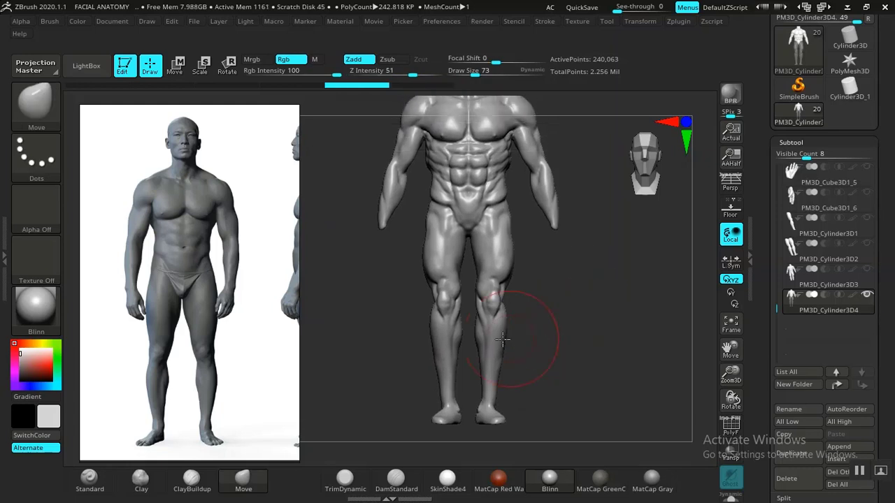
drag(393, 392, 387, 389)
key(ctrl)
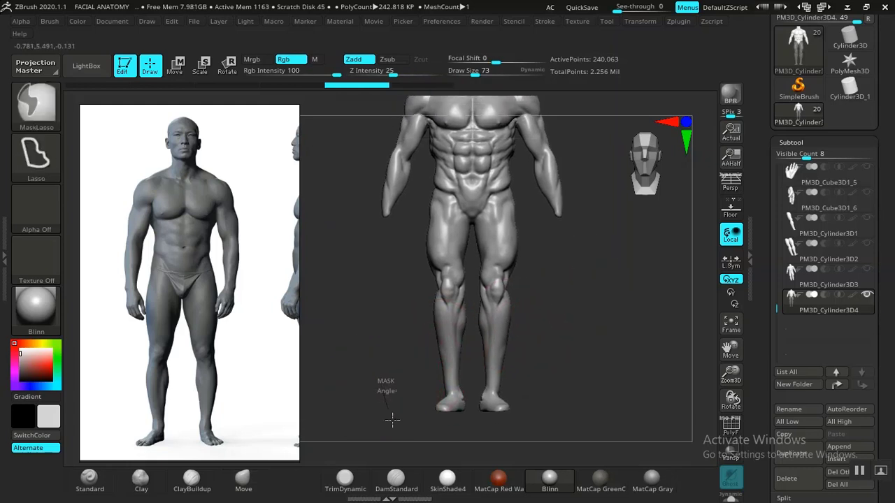
mouse_move(465, 418)
ctrl+mouse_down()
mouse_move(480, 370)
mouse_move(464, 204)
mouse_move(407, 169)
ctrl+mouse_up()
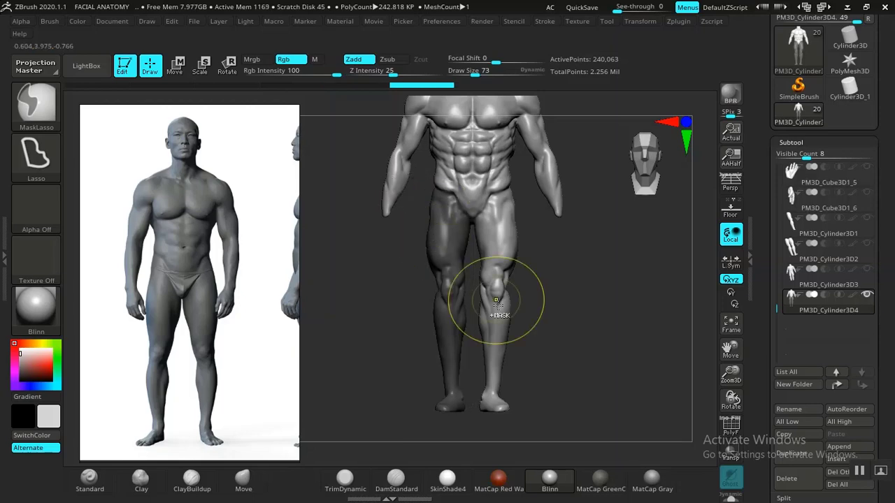
mouse_move(590, 320)
mouse_down()
mouse_move(697, 319)
mouse_move(629, 306)
mouse_move(588, 346)
mouse_move(526, 300)
mouse_up()
key(ctrl)
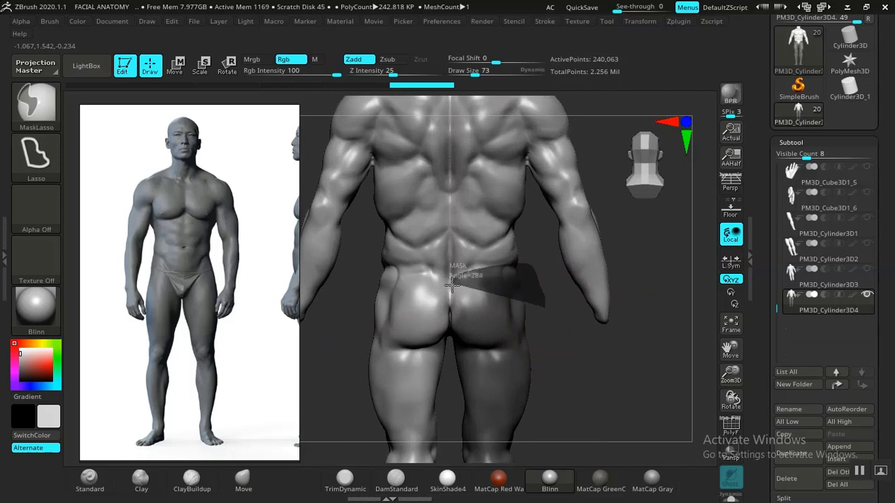
ctrl+drag(449, 324, 451, 324)
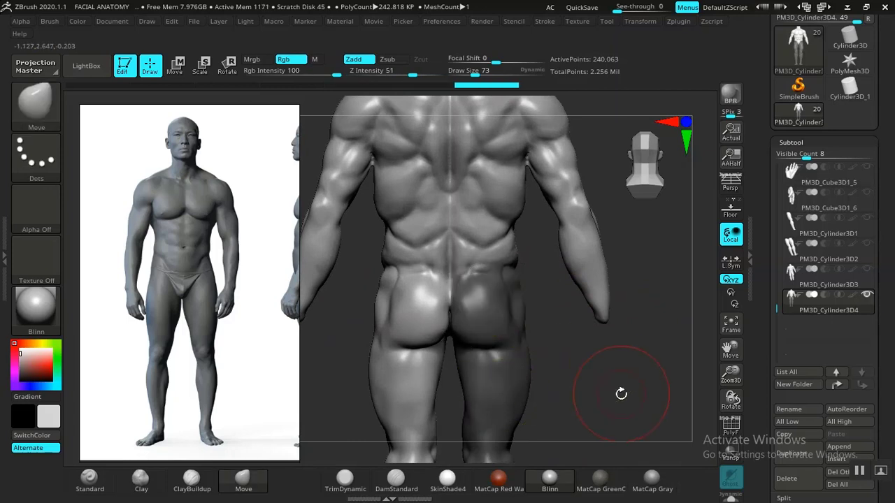
- Refine the leg mask with the lasso along the lower abdomen and groin at the front
mouse_move(619, 394)
mouse_down()
mouse_move(595, 380)
mouse_move(514, 387)
mouse_move(571, 326)
mouse_move(533, 356)
mouse_move(576, 326)
mouse_move(589, 375)
mouse_up()
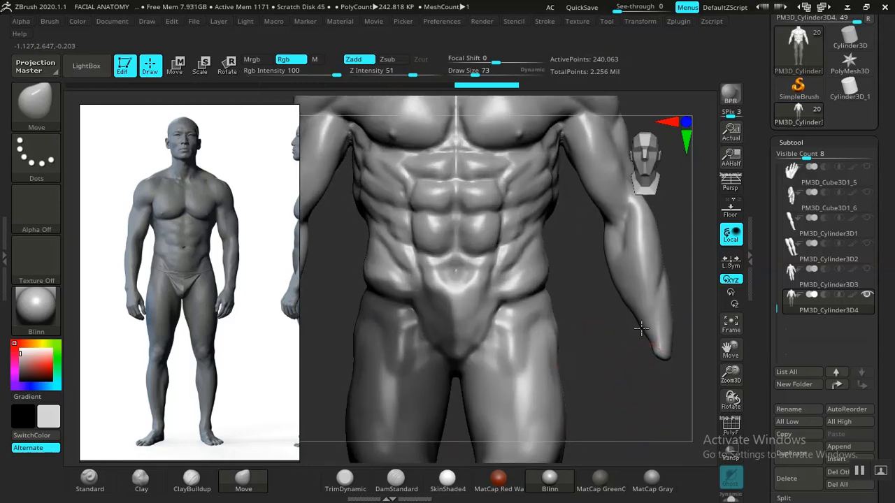
key(ctrl)
ctrl+drag(474, 218, 469, 217)
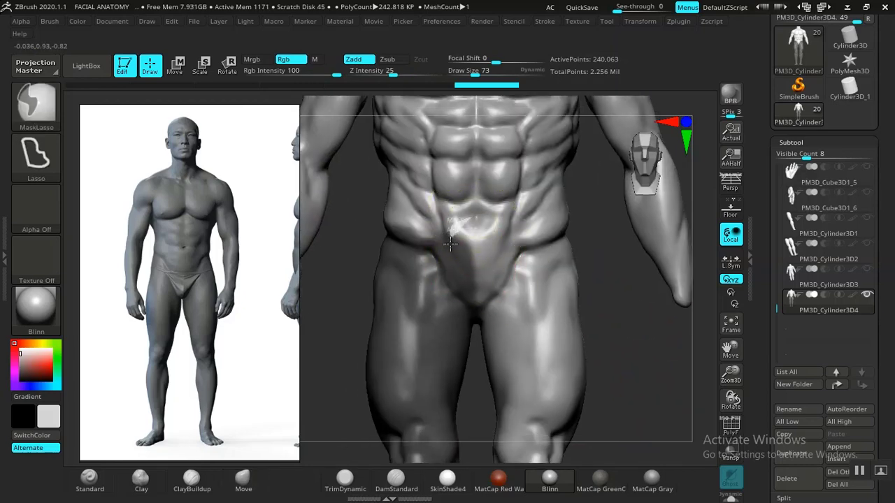
ctrl+drag(466, 301, 467, 300)
mouse_move(650, 350)
mouse_down()
mouse_move(788, 342)
mouse_move(667, 353)
mouse_up()
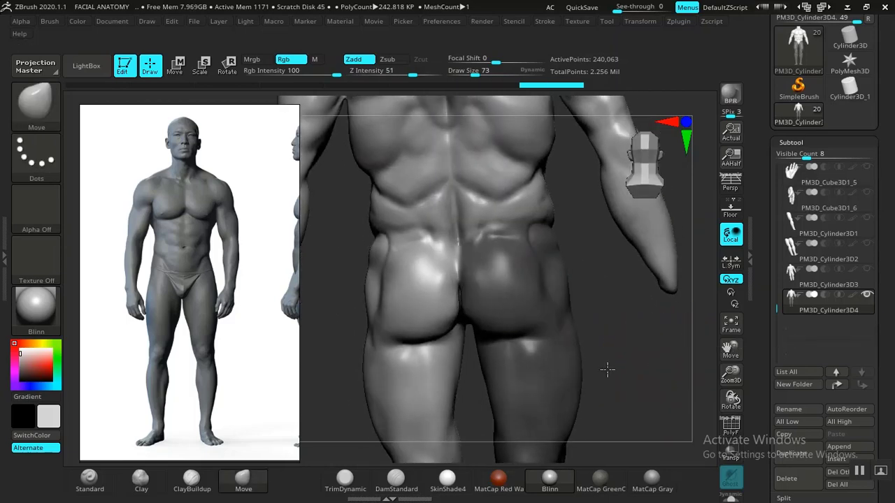
- Move the reference image clear of the masked leg's side and set MaskPen as the masking brush
drag(609, 370, 511, 354)
drag(279, 286, 752, 303)
drag(581, 336, 517, 339)
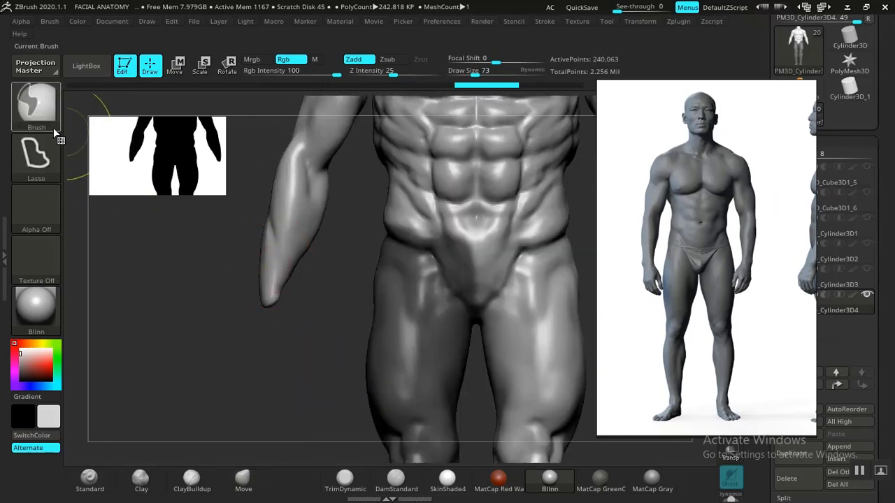
ctrl+click(37, 105)
ctrl+click(295, 179)
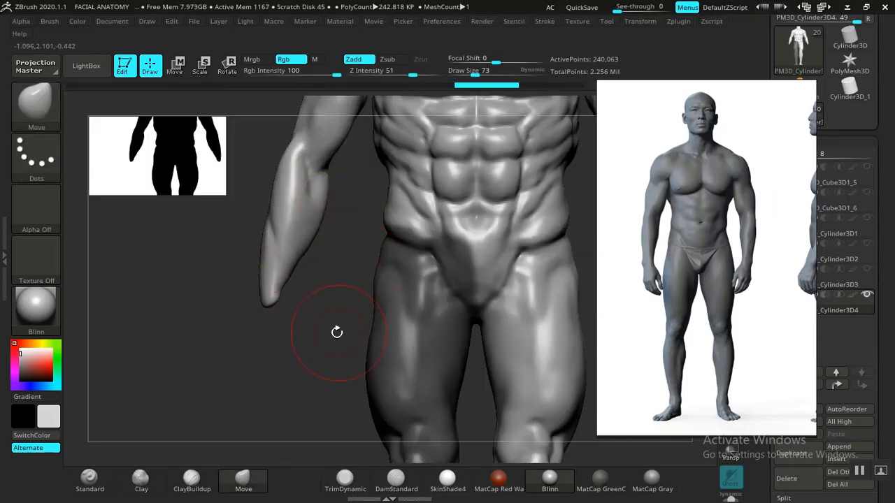
alt+drag(337, 333, 254, 339)
mouse_move(522, 282)
alt+mouse_down()
mouse_move(512, 288)
mouse_move(525, 319)
mouse_move(385, 265)
alt+mouse_up()
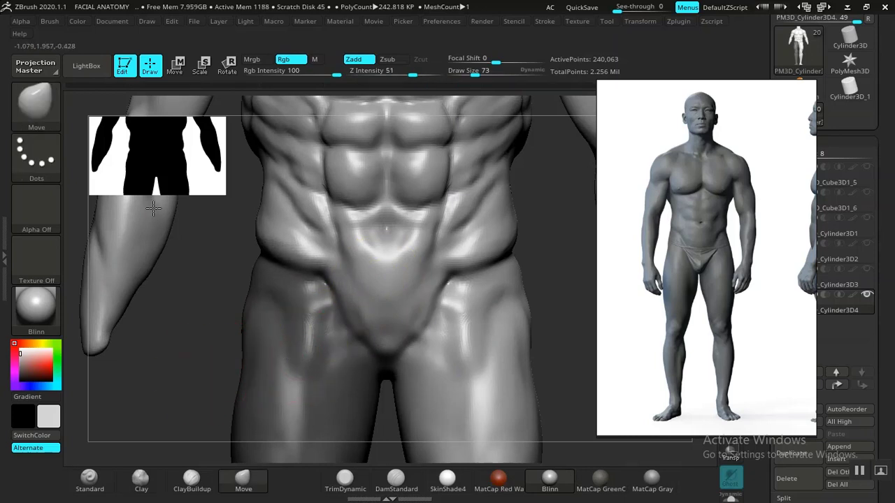
- Invert the mask and rotate the unmasked leg slightly outward with the transform gizmo placed at its hip
mouse_move(153, 207)
ctrl+right_down()
mouse_move(419, 350)
mouse_move(475, 244)
ctrl+right_up()
ctrl+click(480, 312)
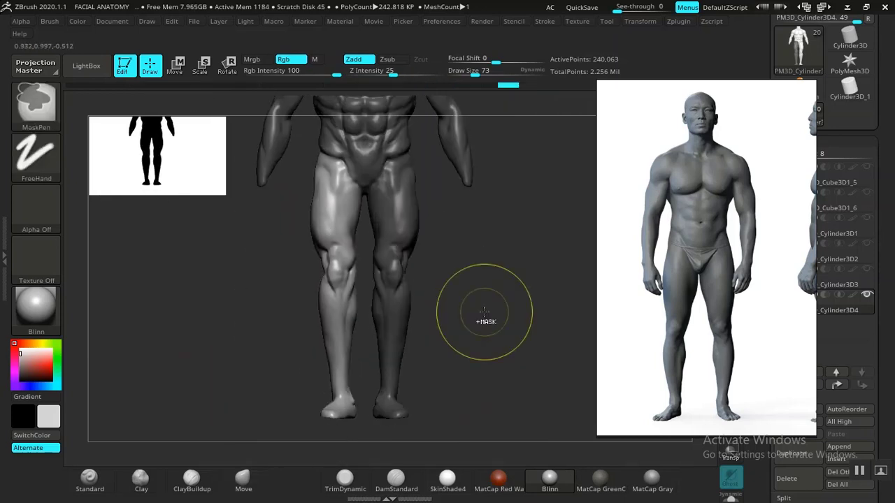
key(e)
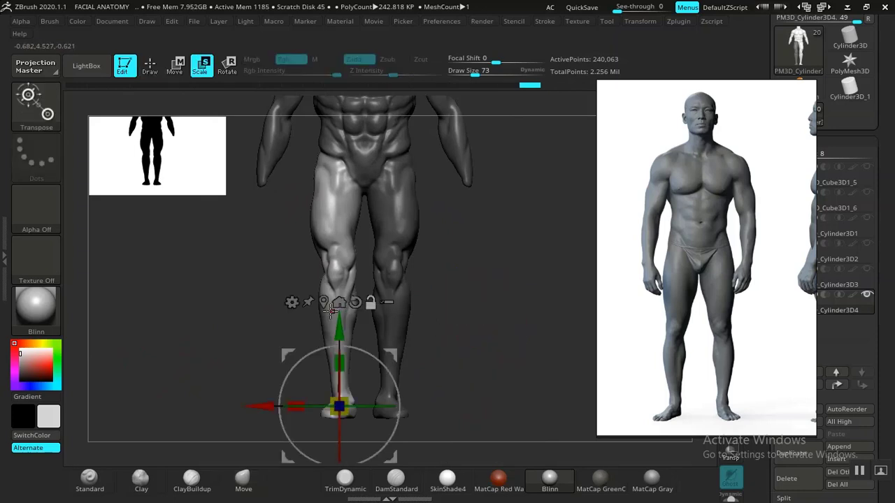
click(322, 304)
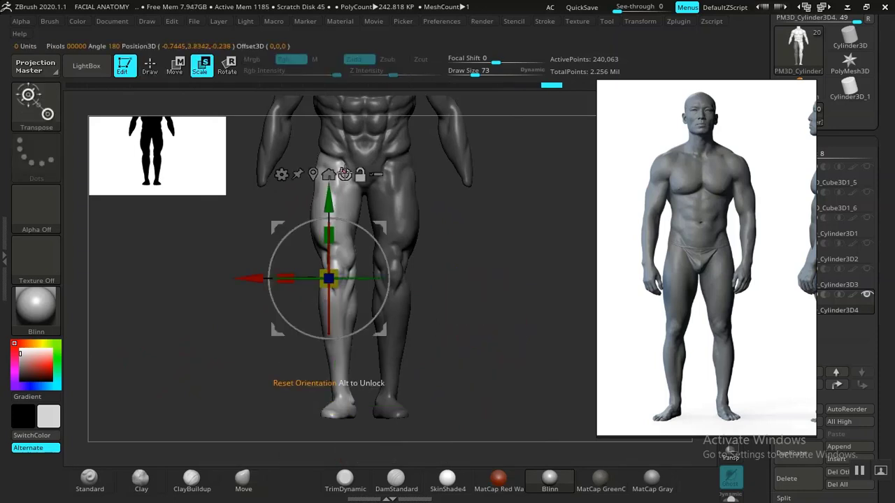
drag(380, 227, 384, 104)
alt+drag(471, 217, 478, 262)
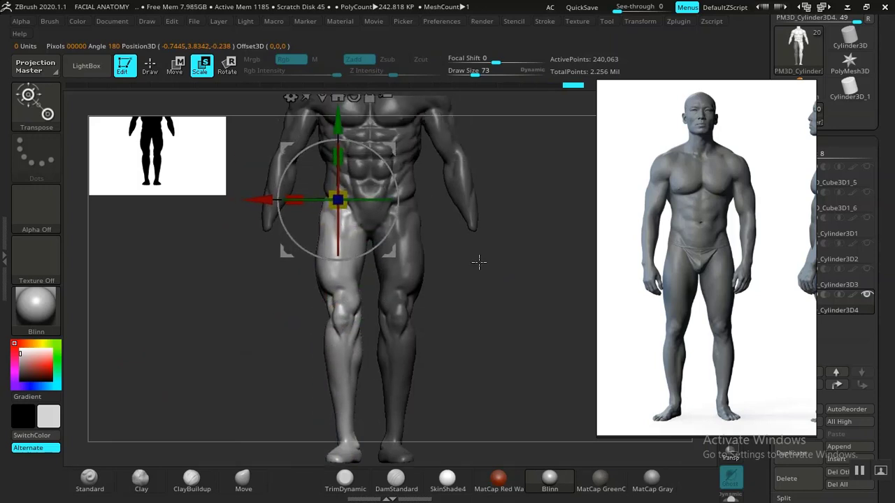
drag(383, 238, 414, 259)
mouse_move(498, 317)
alt+mouse_down()
mouse_move(474, 300)
mouse_move(487, 302)
mouse_move(479, 329)
mouse_move(440, 286)
mouse_move(536, 322)
mouse_move(440, 323)
mouse_move(494, 312)
mouse_move(502, 319)
alt+mouse_up()
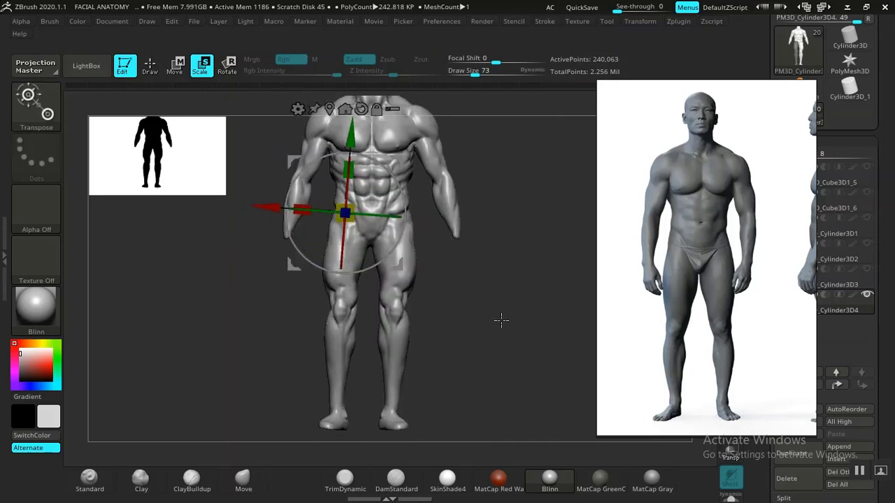
- Try Mirror And Weld on the body to copy the rotated leg to the other side
drag(711, 300, 579, 226)
click(800, 142)
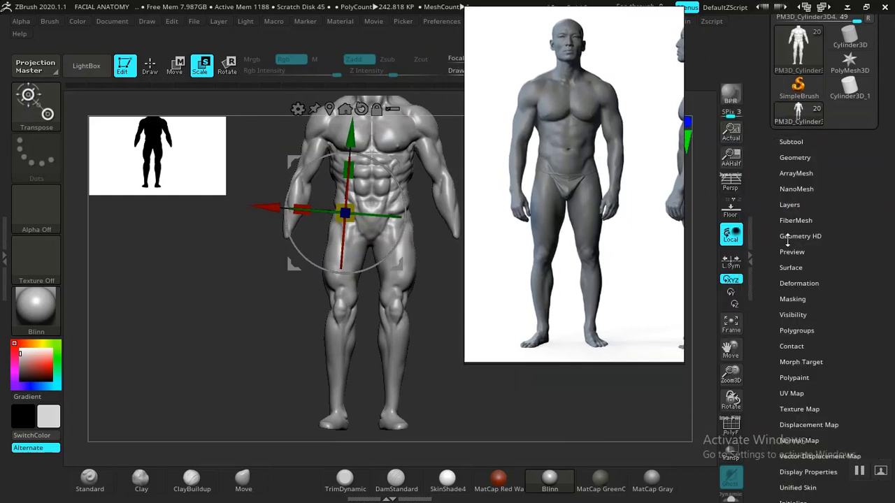
click(795, 158)
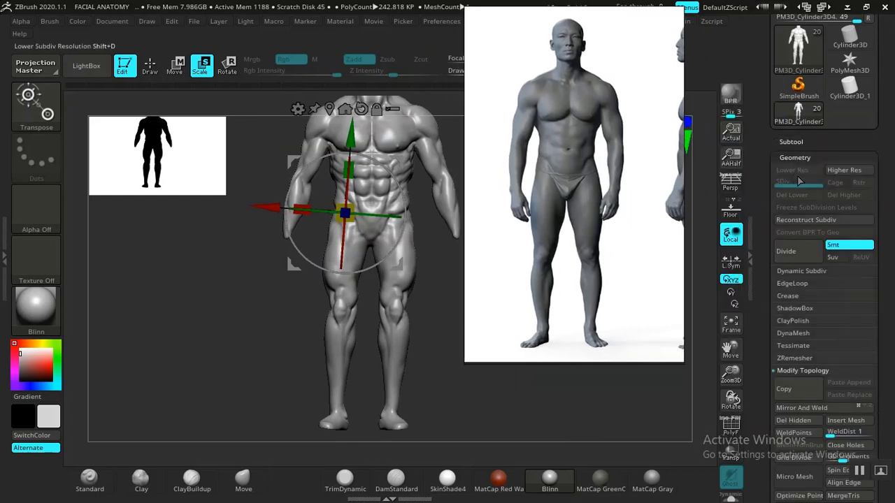
click(791, 408)
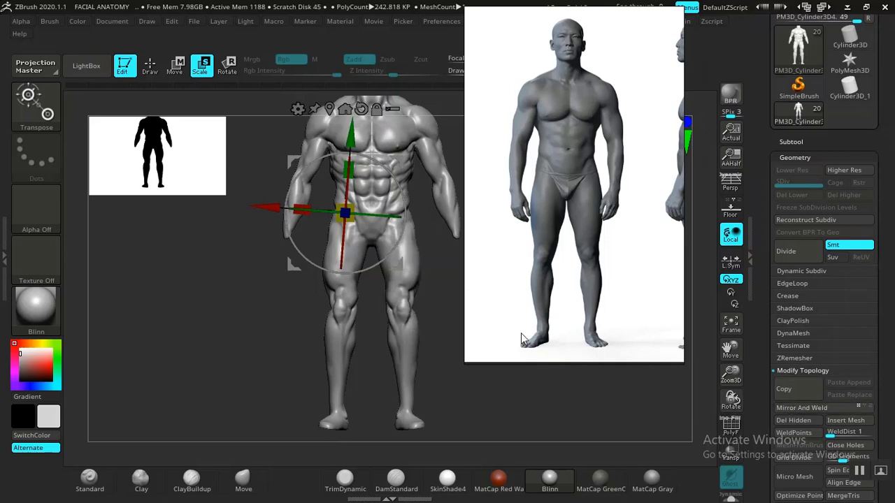
- Undo the Mirror And Weld and the clearing of the leg mask
key(ctrl)
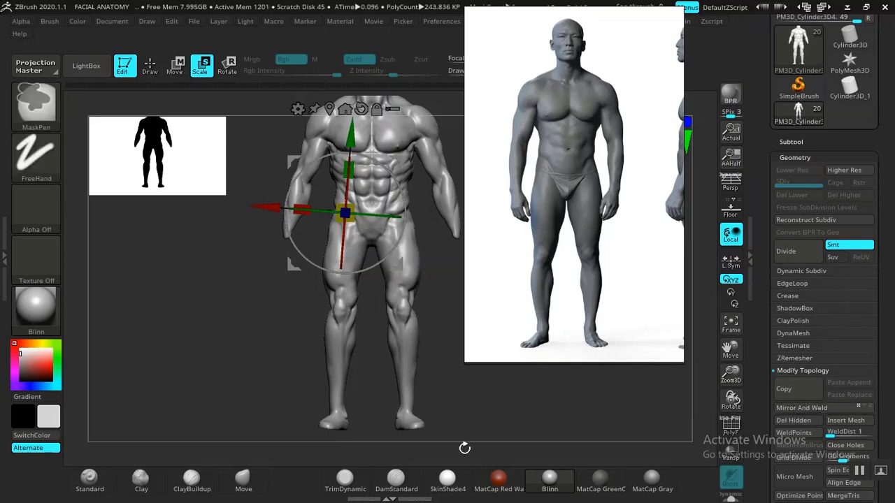
key(ctrl+z)
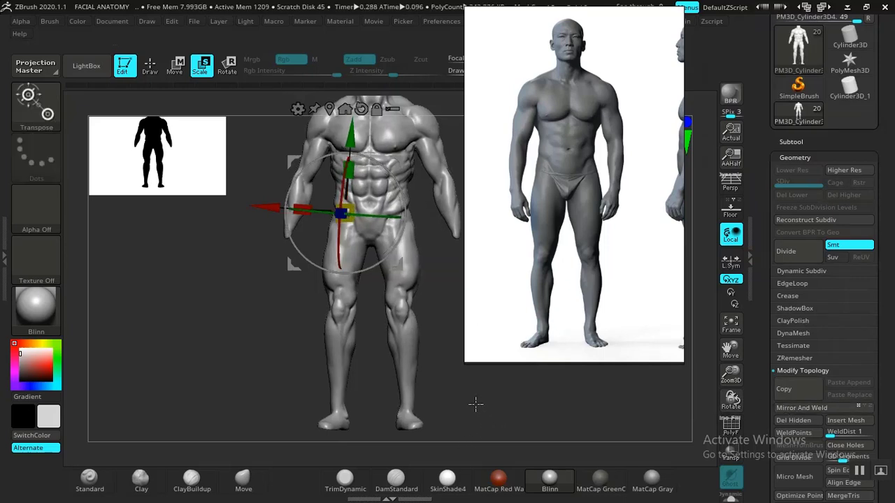
key(ctrl+z)
key(ctrl+z)
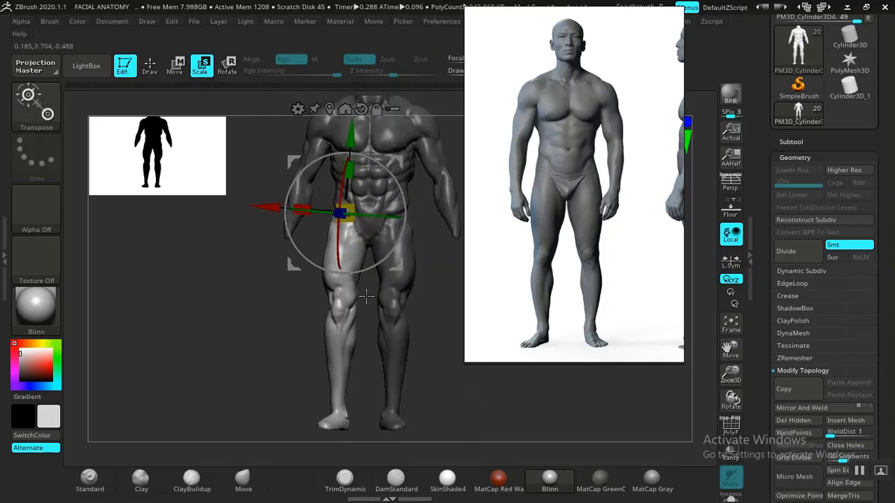
- Try a slight adjustment of the unmasked leg's rotation at the hip and copy it across with Mirror And Weld
drag(449, 375, 440, 360)
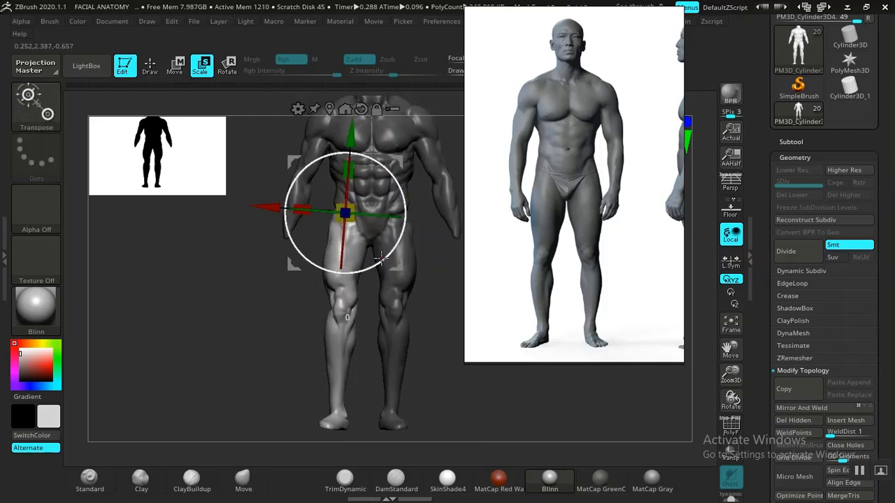
key(ctrl+z)
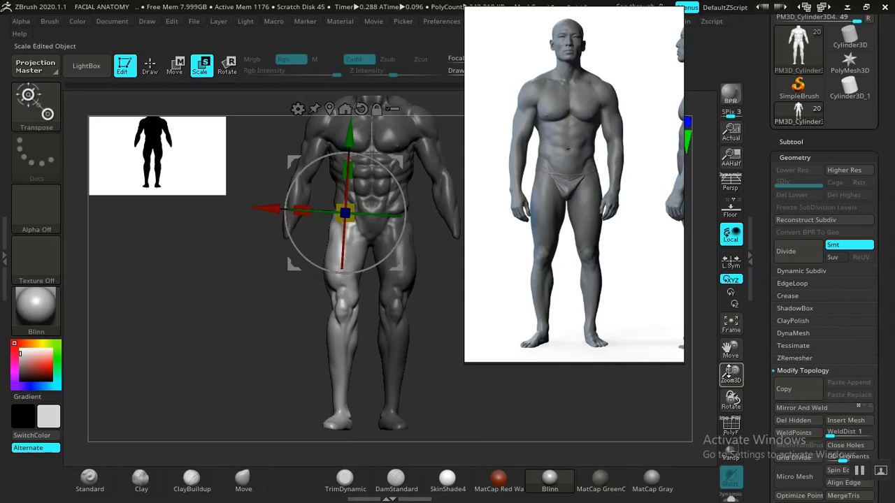
click(797, 408)
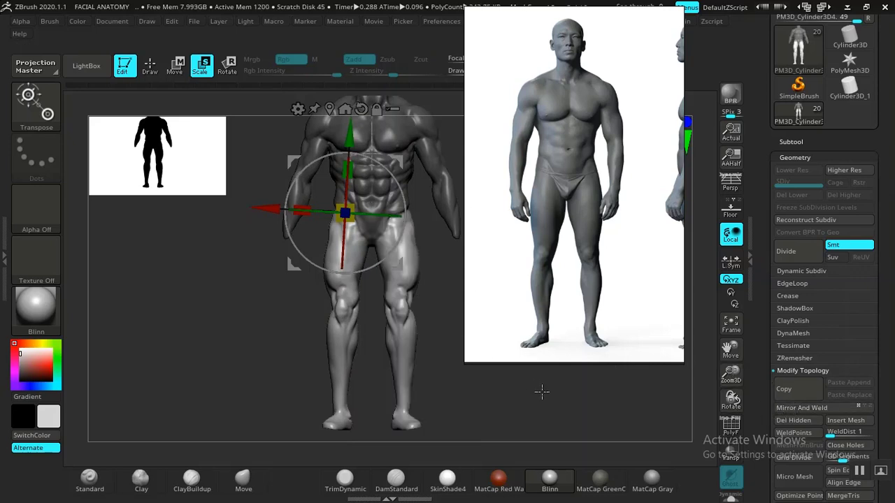
ctrl+right_drag(542, 392, 532, 436)
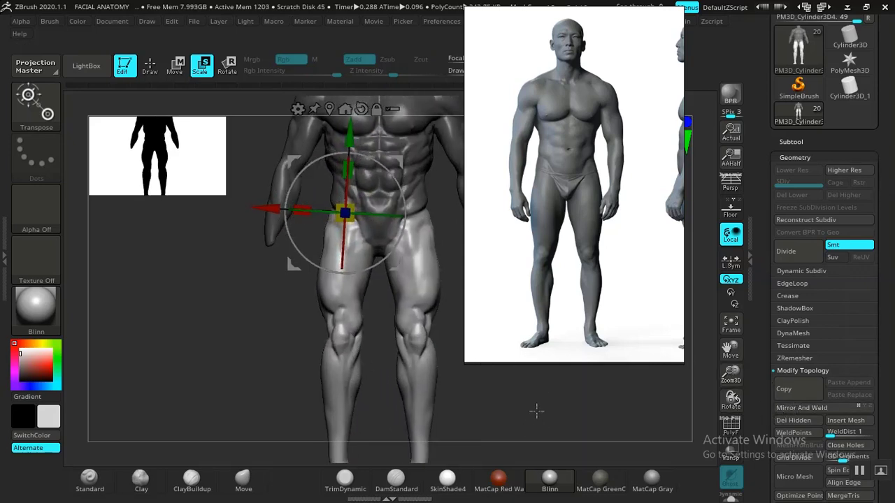
- Undo the last mirror, rotate the unmasked leg slightly at the hip, and try Mirror And Weld again
key(ctrl+z)
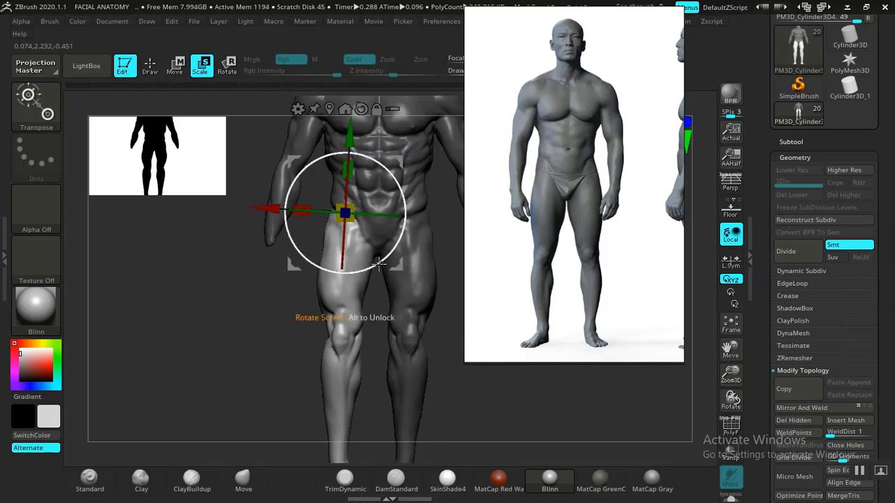
drag(380, 265, 381, 264)
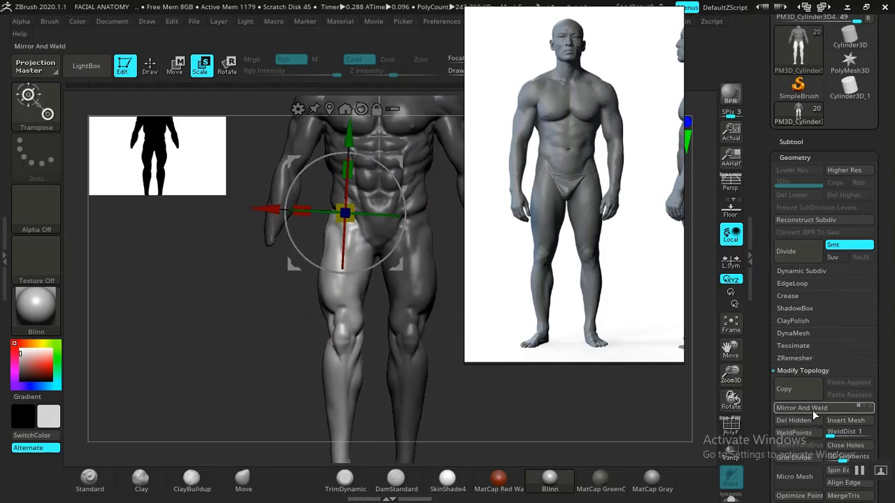
click(783, 408)
- Compare the mirrored legs from behind with the back view in the reference image
alt+drag(517, 430, 337, 396)
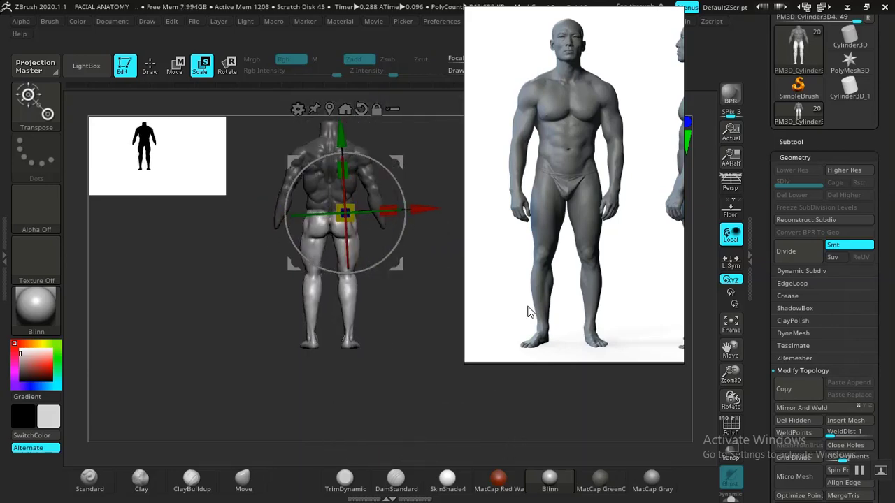
middle_drag(601, 266, 487, 261)
mouse_move(587, 248)
middle_down()
mouse_move(519, 250)
mouse_move(578, 243)
mouse_move(566, 242)
middle_up()
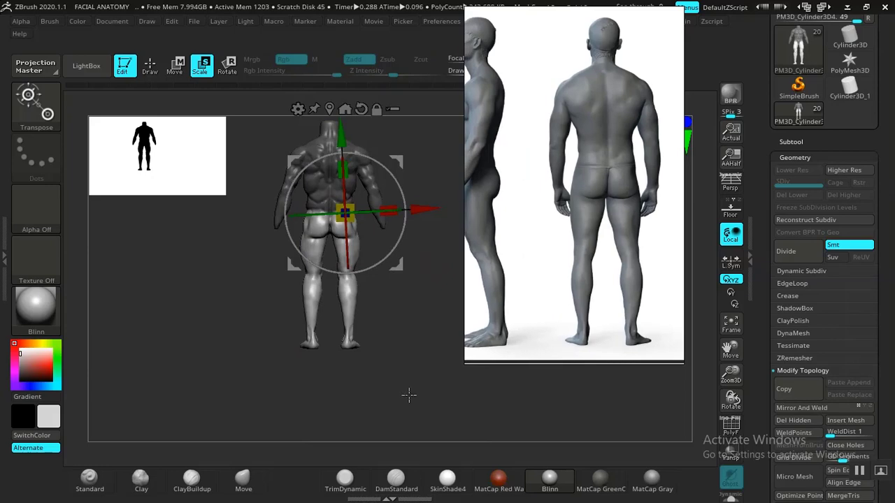
- Readjust the unmasked leg's rotation at the hip from the front and copy it to the other side with Mirror And Weld
alt+drag(408, 363, 572, 411)
alt+drag(508, 416, 423, 425)
mouse_move(494, 406)
alt+mouse_down()
mouse_move(475, 419)
mouse_move(382, 269)
alt+mouse_up()
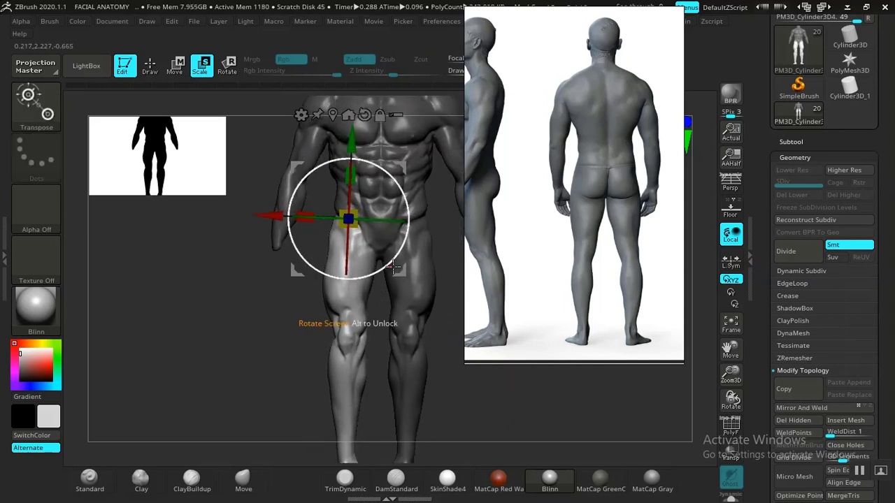
click(811, 407)
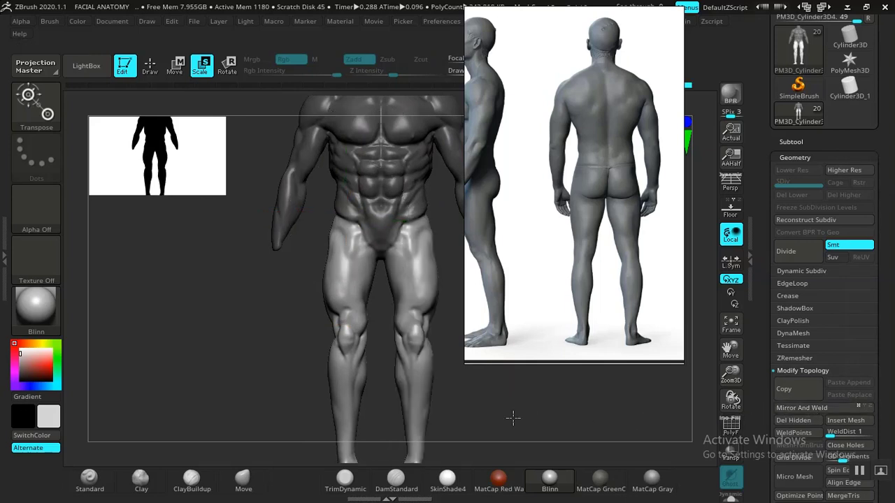
- Clear the leg mask, return to Draw mode with the Move brush, and show the reference's front view beside the body
key(f)
key(q)
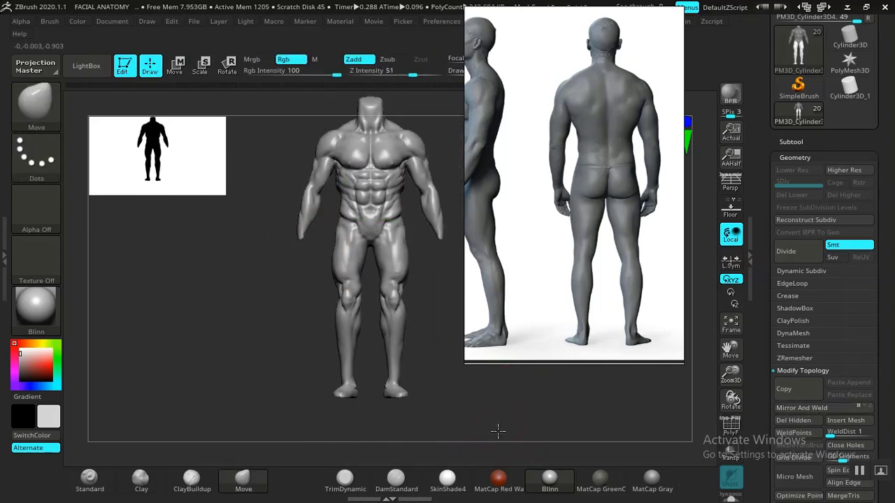
alt+drag(498, 431, 492, 442)
right_drag(576, 304, 637, 321)
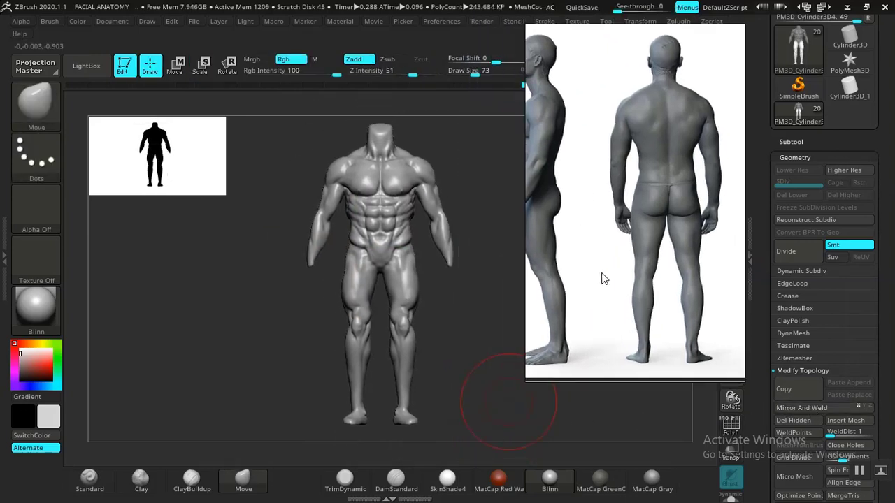
middle_drag(604, 278, 664, 289)
- Examine the arms, torso and hips of the sculpt against the front view of the reference
drag(453, 343, 474, 334)
mouse_move(480, 260)
mouse_down()
mouse_move(485, 265)
mouse_move(273, 321)
mouse_up()
alt+drag(263, 361, 261, 326)
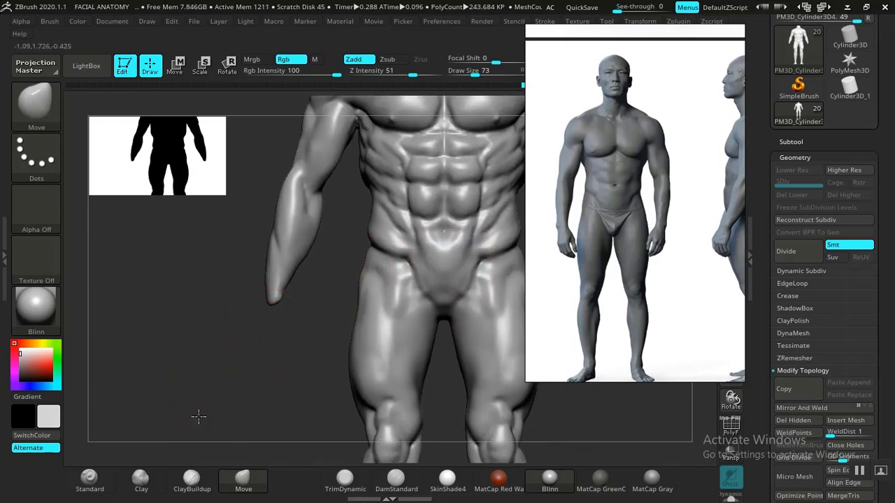
alt+drag(198, 417, 220, 366)
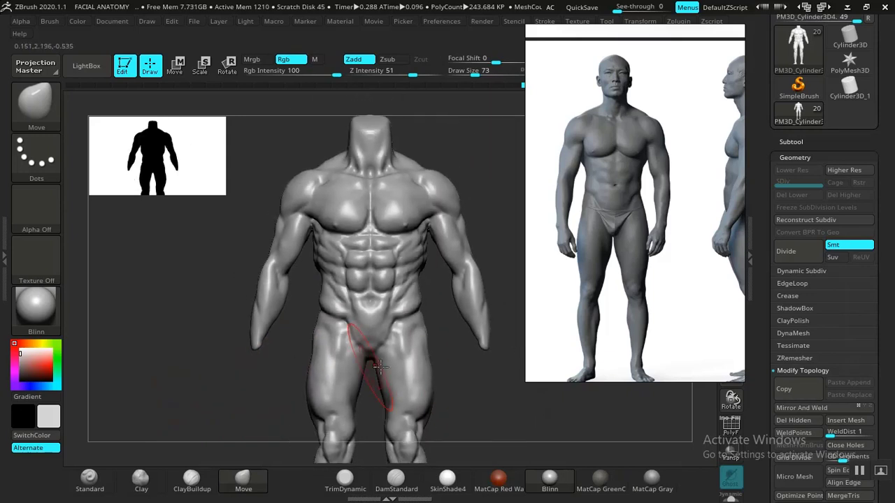
alt+drag(453, 384, 445, 372)
right_drag(599, 294, 643, 347)
mouse_move(476, 356)
alt+mouse_down()
mouse_move(474, 349)
mouse_move(510, 343)
mouse_move(497, 266)
mouse_move(522, 231)
mouse_move(535, 242)
mouse_move(254, 335)
mouse_move(255, 314)
mouse_move(371, 238)
alt+mouse_up()
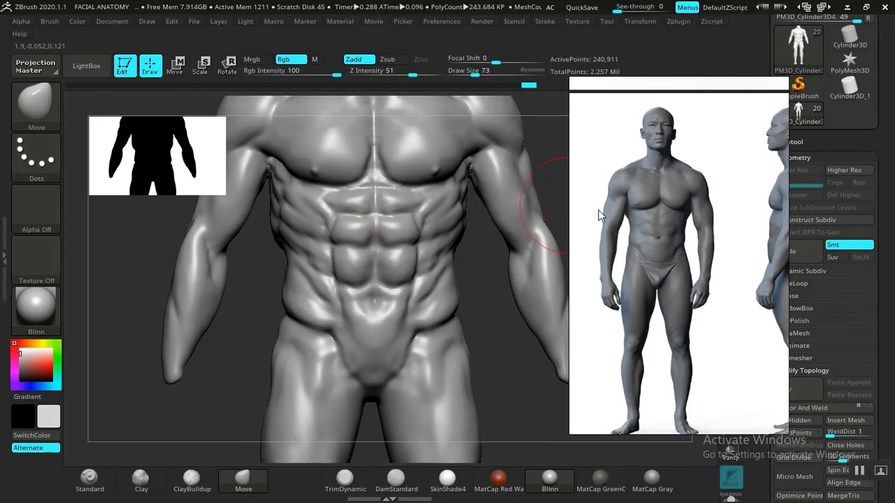
- Move the reference image clear of the geometry settings and remesh the body with DynaMesh at resolution 88
drag(636, 255, 704, 183)
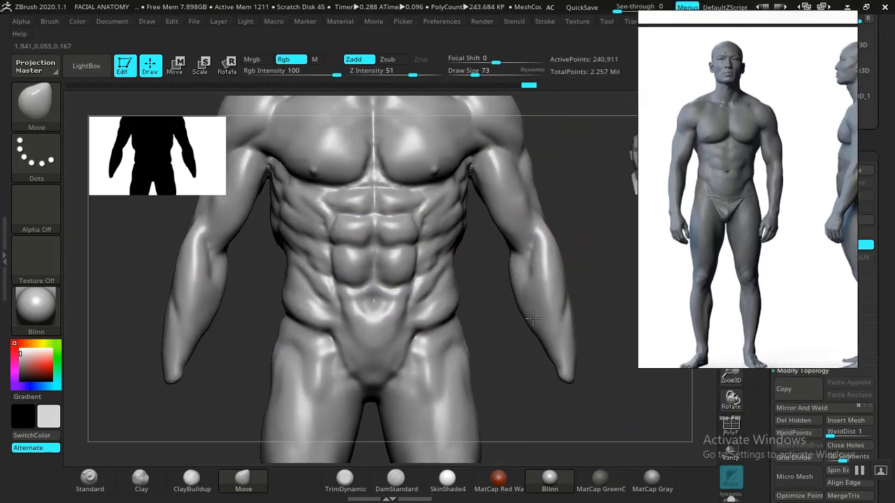
drag(754, 231, 589, 248)
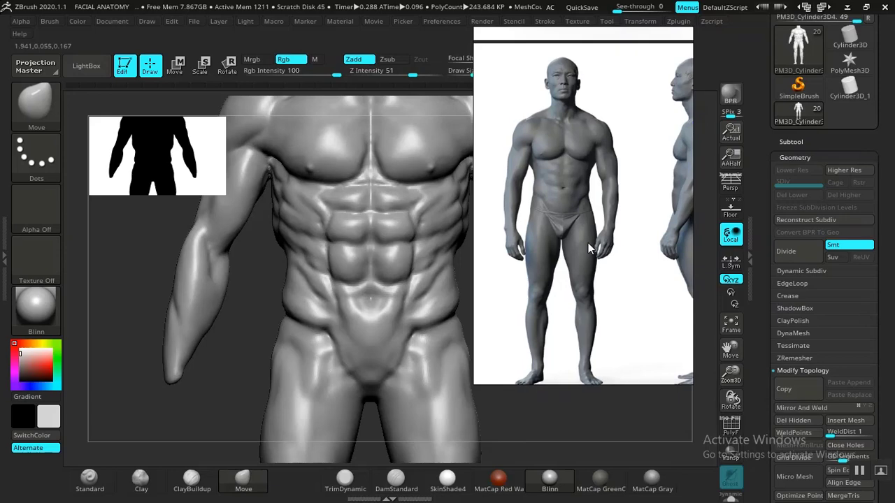
click(804, 158)
drag(770, 301, 796, 242)
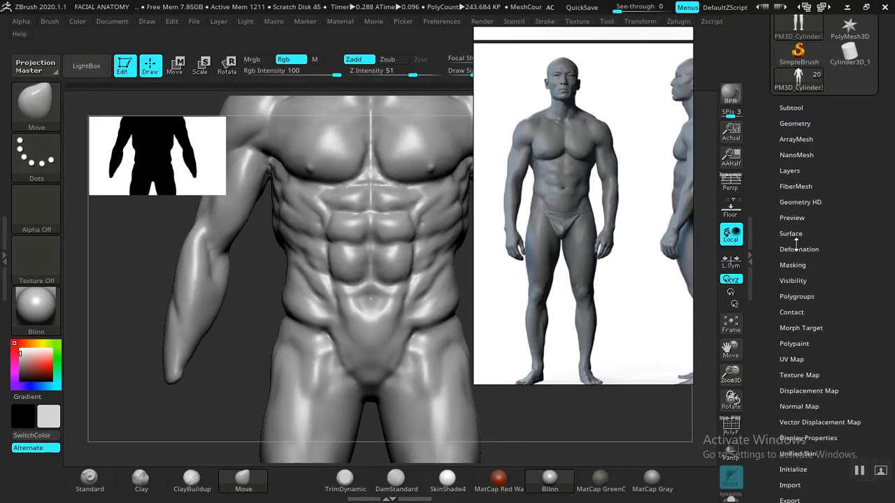
click(795, 124)
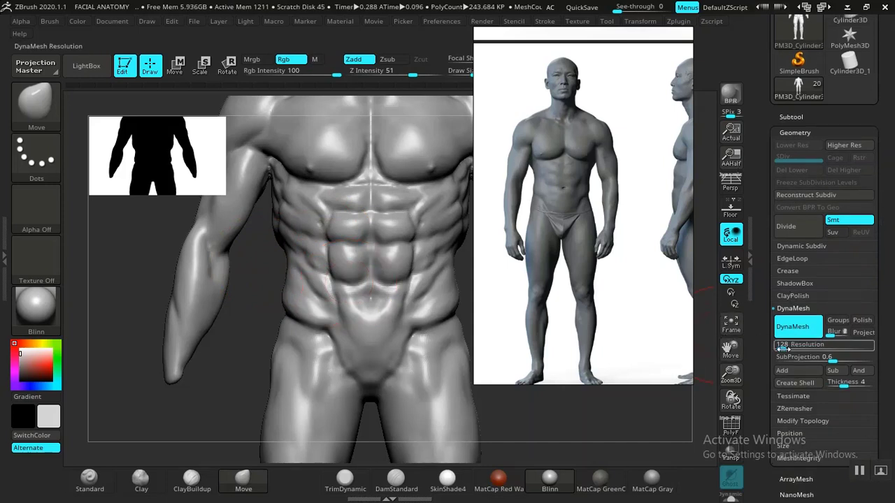
click(783, 344)
text(248)
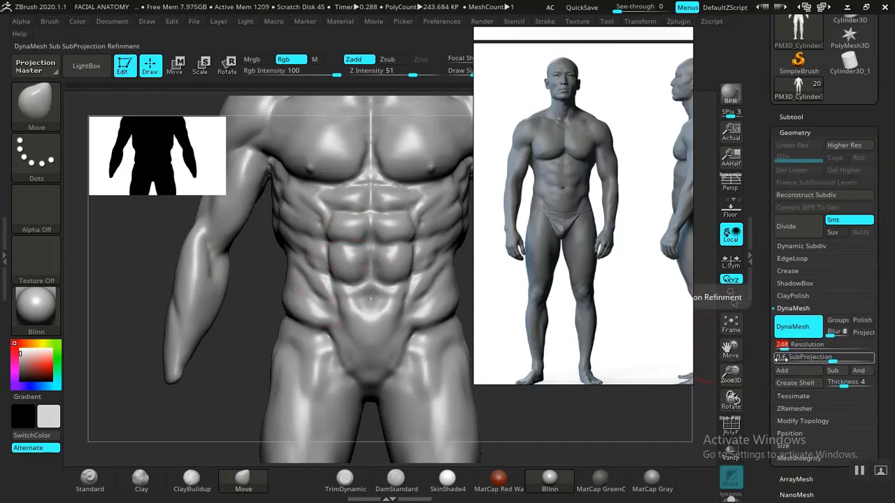
text(0)
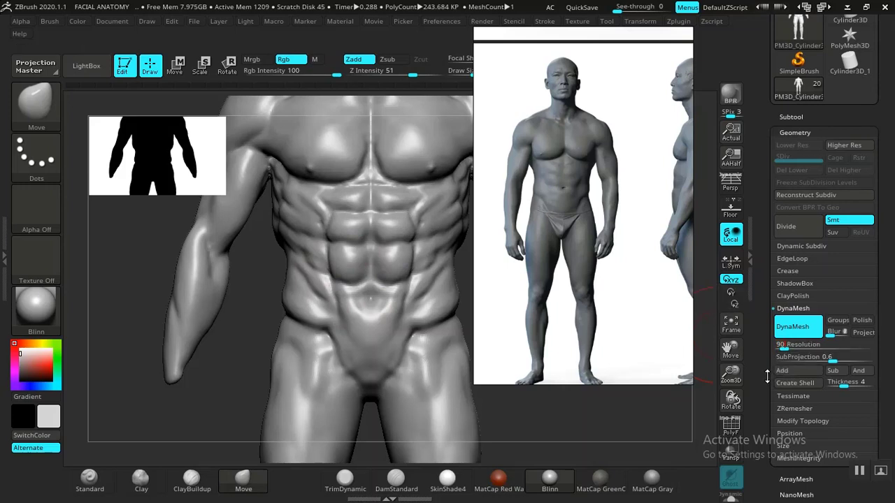
click(640, 420)
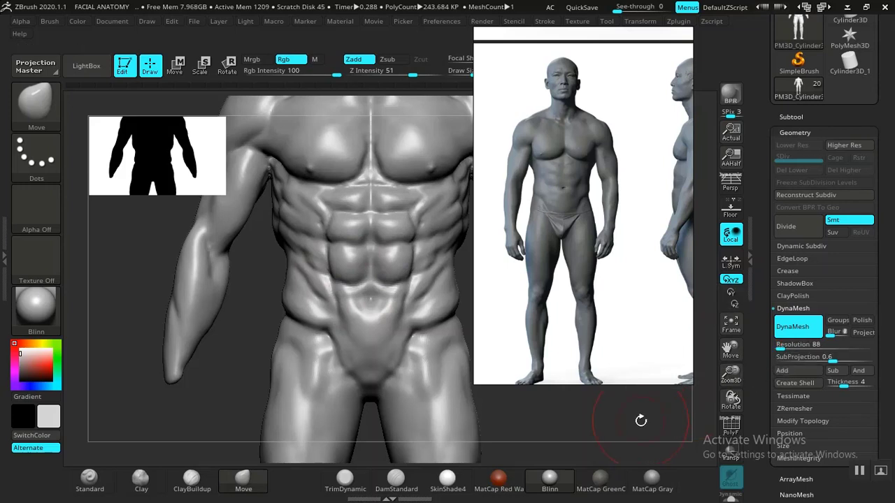
ctrl+drag(539, 422, 591, 453)
- Reposition the reference image lower and farther from the torso so more of the sculpt is uncovered
drag(574, 342, 619, 355)
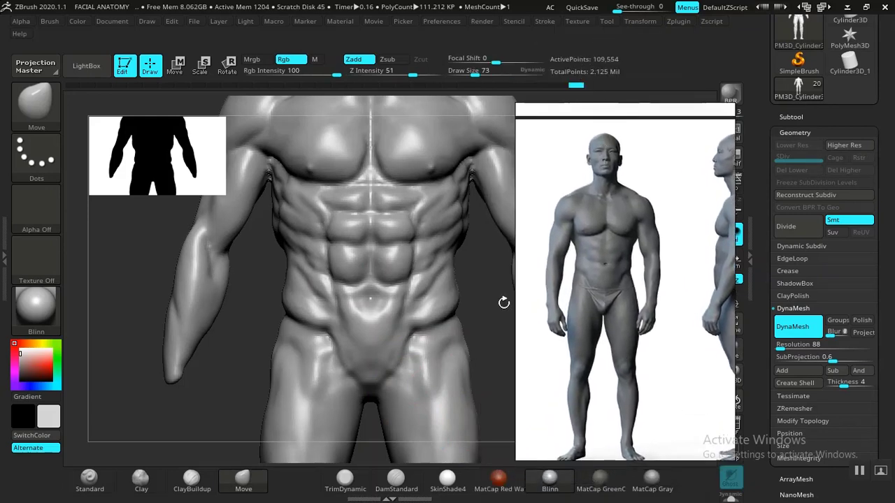
mouse_move(465, 274)
mouse_down()
mouse_move(483, 361)
mouse_move(405, 259)
mouse_up()
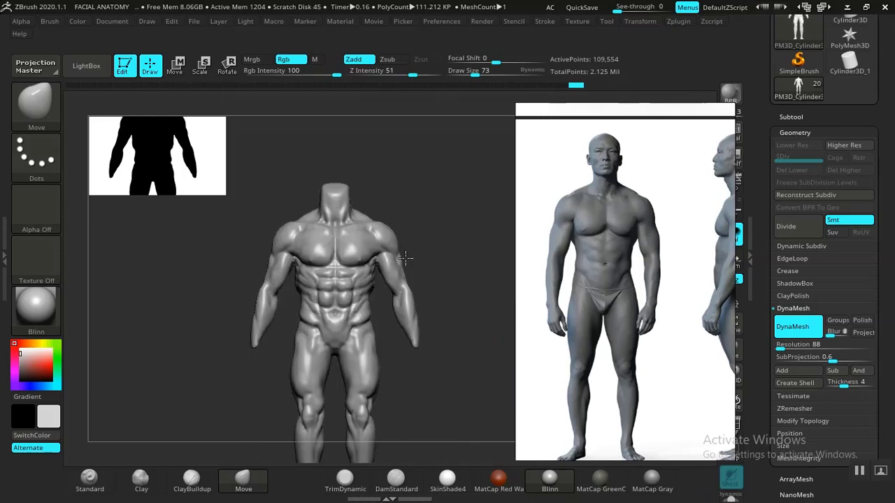
mouse_move(445, 288)
alt+mouse_down()
mouse_move(468, 254)
mouse_move(492, 280)
mouse_move(473, 386)
alt+mouse_up()
- Try smoothing the muscle definition on the abdomen, waist and upper thigh
mouse_move(144, 329)
alt+mouse_down()
mouse_move(190, 331)
mouse_move(199, 349)
alt+mouse_up()
mouse_move(419, 224)
shift+mouse_down()
mouse_move(389, 241)
mouse_move(405, 280)
mouse_move(436, 200)
mouse_move(399, 226)
mouse_move(435, 206)
mouse_move(447, 294)
mouse_move(354, 344)
shift+mouse_up()
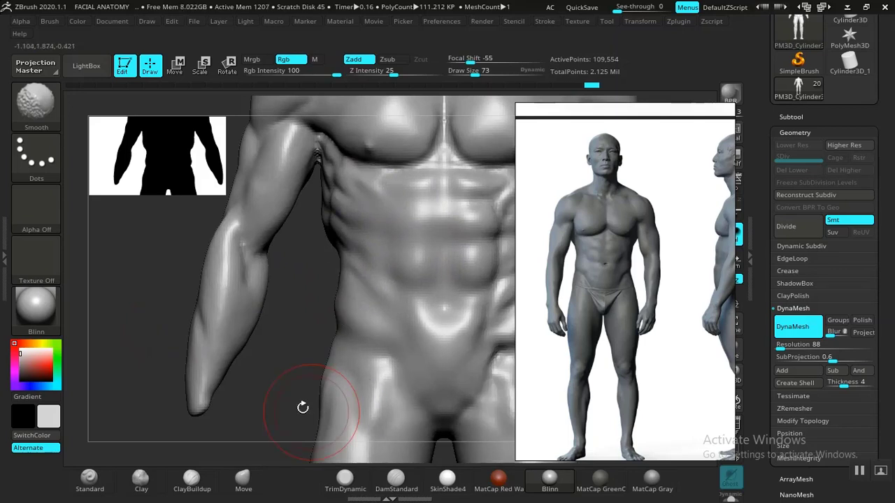
mouse_move(300, 406)
alt+mouse_down()
mouse_move(244, 360)
mouse_move(265, 325)
alt+mouse_up()
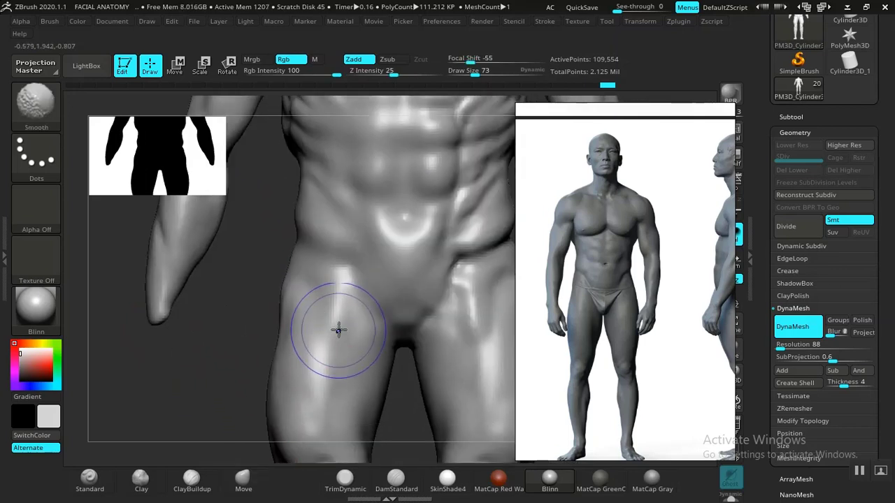
- Undo the smoothing strokes and return to the DynaMesh remesh state in the undo history
key(ctrl)
key(ctrl+z)
key(ctrl+z)
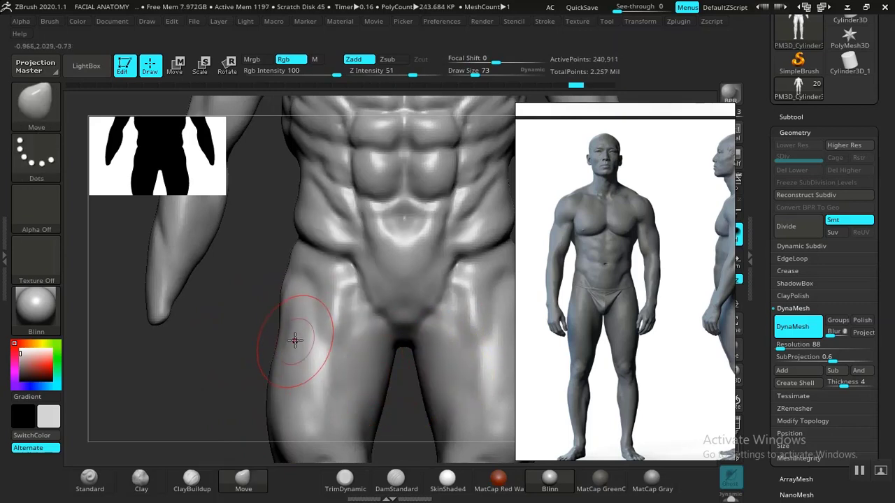
key(ctrl+z)
click(575, 87)
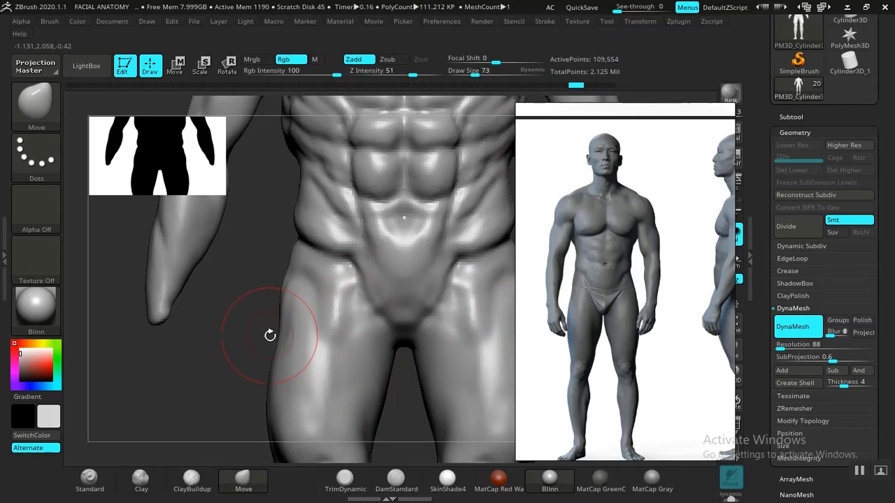
- Set the Smooth brush's Z Intensity to 72 and soften the muscle detail on the ribs and sides of the torso
alt+drag(243, 314, 228, 469)
shift+drag(369, 269, 344, 307)
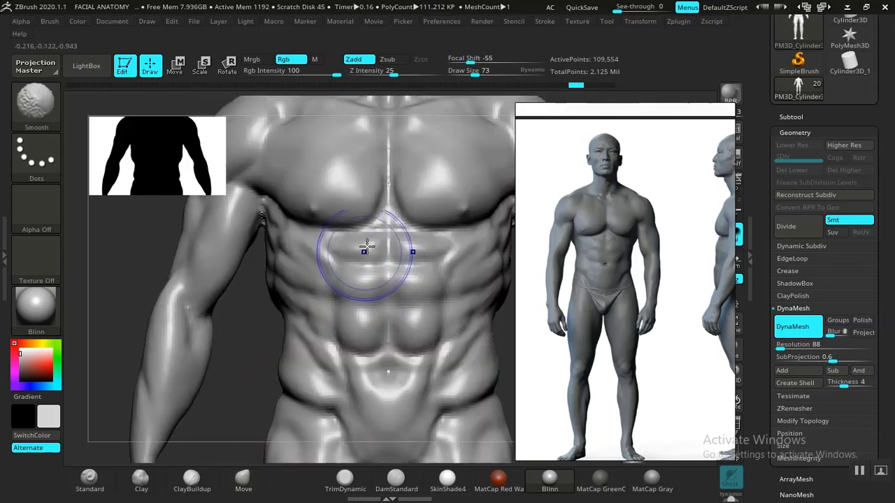
drag(400, 72, 425, 74)
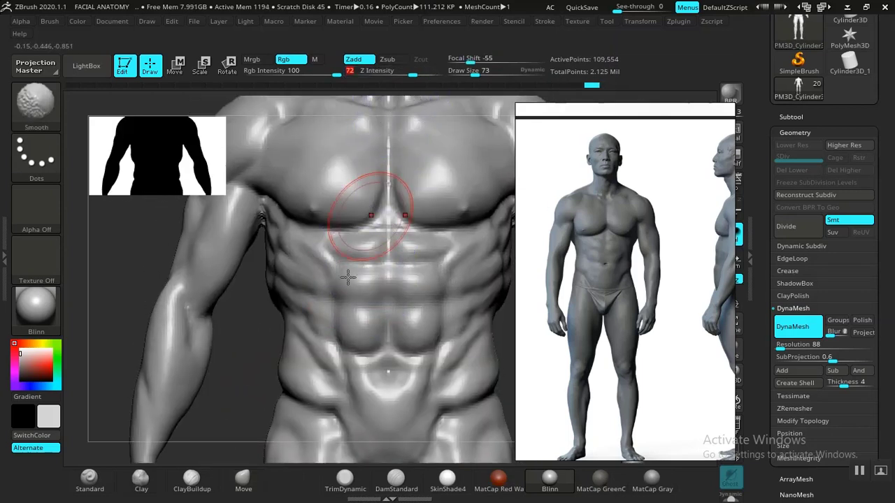
alt+drag(245, 370, 250, 430)
mouse_move(340, 335)
shift+mouse_down()
mouse_move(311, 332)
mouse_move(295, 348)
mouse_move(273, 318)
shift+mouse_up()
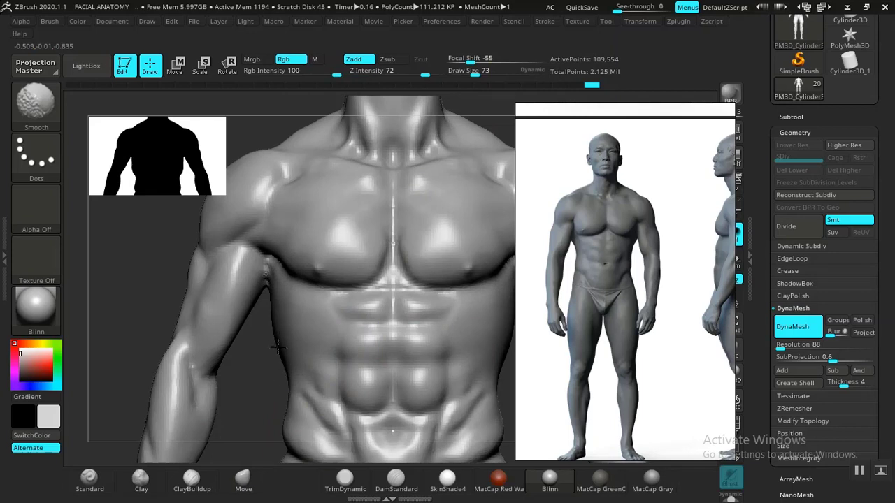
- Select the Move brush as the base brush and smooth away the abdominal muscles and waist folds
key(b)
key(m)
key(v)
alt+drag(259, 376, 259, 334)
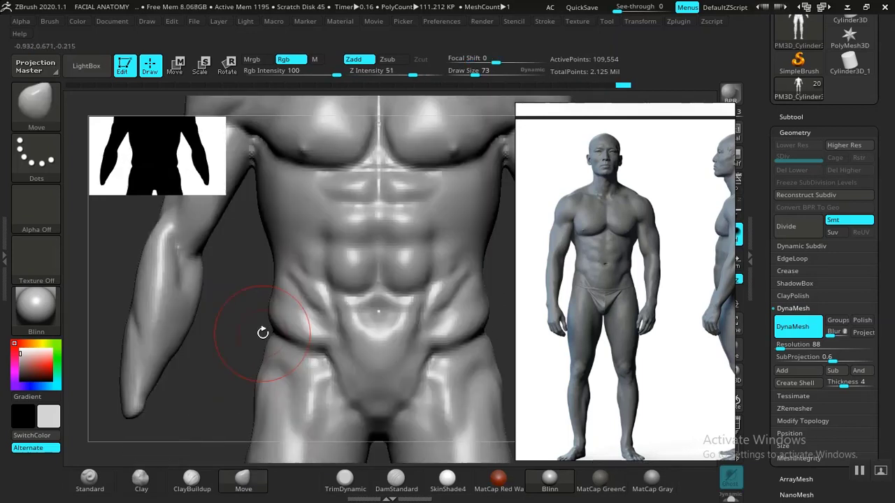
mouse_move(326, 293)
shift+mouse_down()
mouse_move(314, 287)
mouse_move(350, 255)
mouse_move(334, 226)
mouse_move(352, 222)
shift+mouse_up()
mouse_move(296, 297)
shift+mouse_down()
mouse_move(302, 260)
mouse_move(369, 348)
mouse_move(366, 316)
mouse_move(395, 305)
mouse_move(336, 206)
mouse_move(376, 216)
mouse_move(363, 342)
mouse_move(305, 330)
shift+mouse_up()
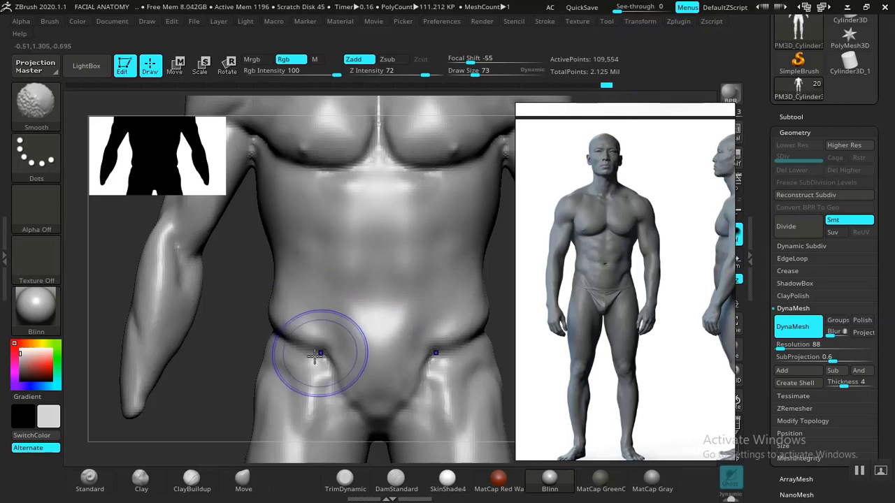
- Smooth the hip creases, groin and upper thighs into softer, simpler forms
alt+drag(229, 323, 252, 214)
mouse_move(352, 246)
shift+mouse_down()
mouse_move(328, 249)
mouse_move(305, 221)
shift+mouse_up()
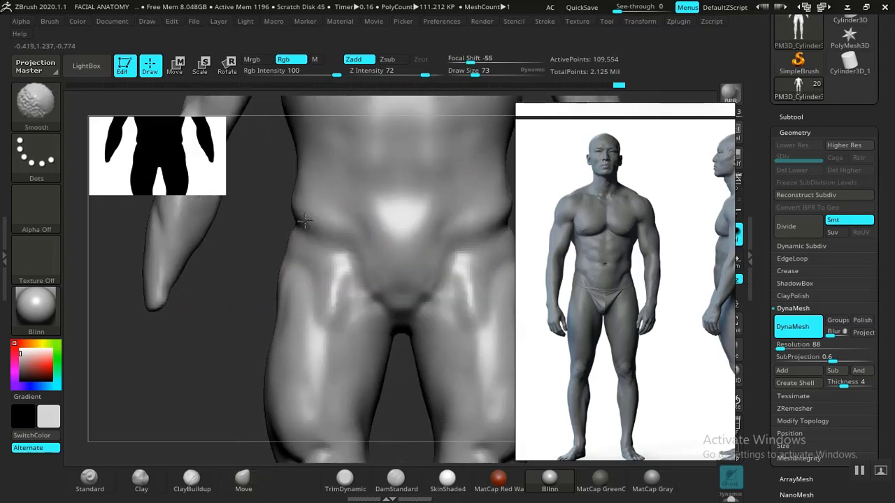
mouse_move(323, 292)
shift+mouse_down()
mouse_move(335, 303)
mouse_move(400, 299)
shift+mouse_up()
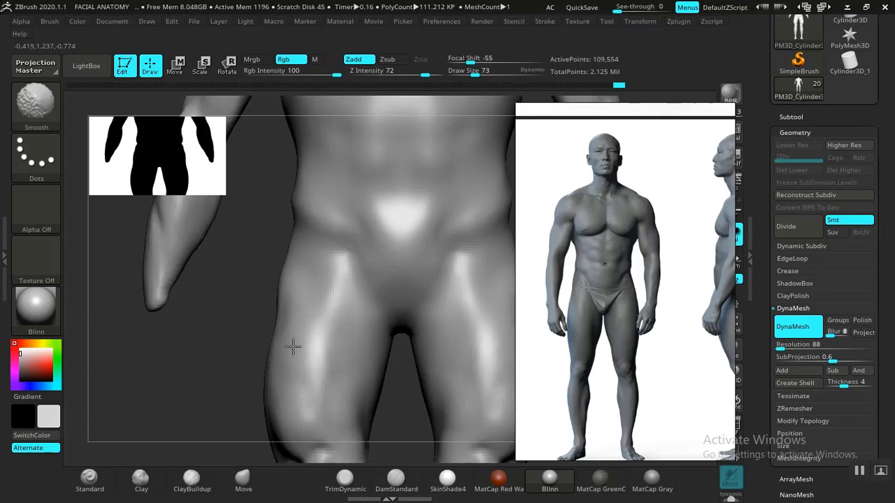
- Smooth the outer front of the thighs into a simpler, softer form
shift+drag(293, 347, 280, 336)
alt+drag(235, 400, 165, 308)
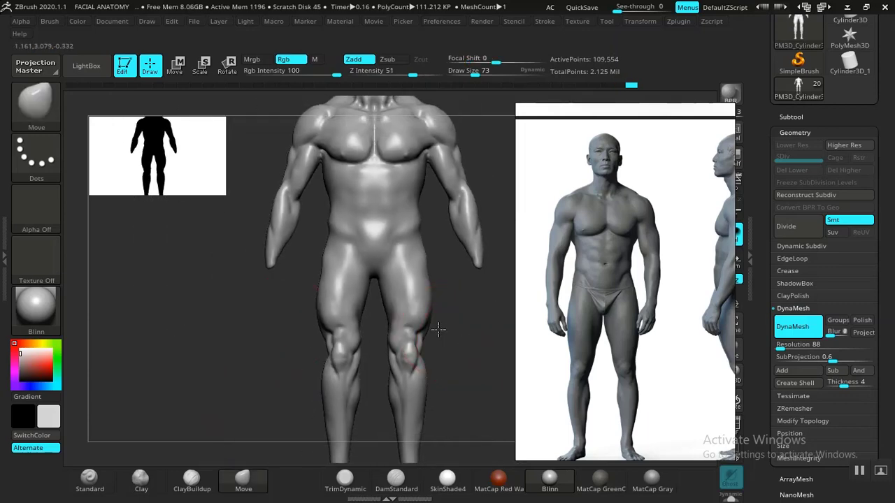
alt+drag(439, 329, 434, 380)
alt+drag(204, 398, 211, 297)
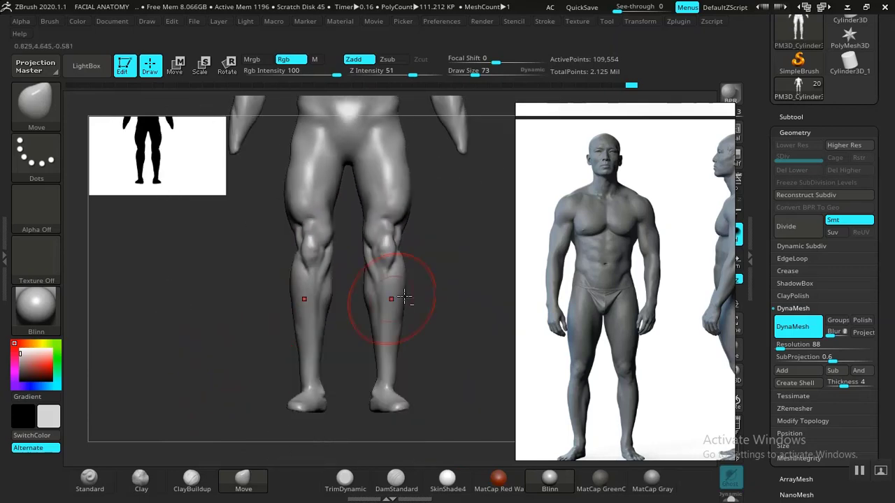
- Smooth the muscle separations on the front of the shoulders and upper arms
alt+drag(467, 203, 428, 432)
alt+drag(445, 254, 446, 316)
alt+drag(461, 236, 458, 301)
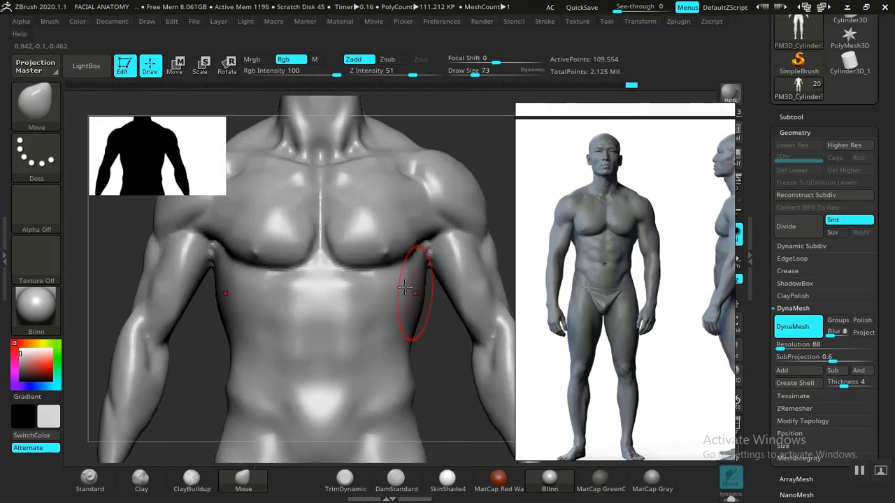
mouse_move(114, 282)
mouse_down()
mouse_move(244, 304)
mouse_move(218, 315)
mouse_move(240, 320)
mouse_move(244, 312)
mouse_up()
shift+drag(336, 260, 316, 241)
shift+drag(311, 264, 299, 265)
shift+drag(303, 266, 266, 305)
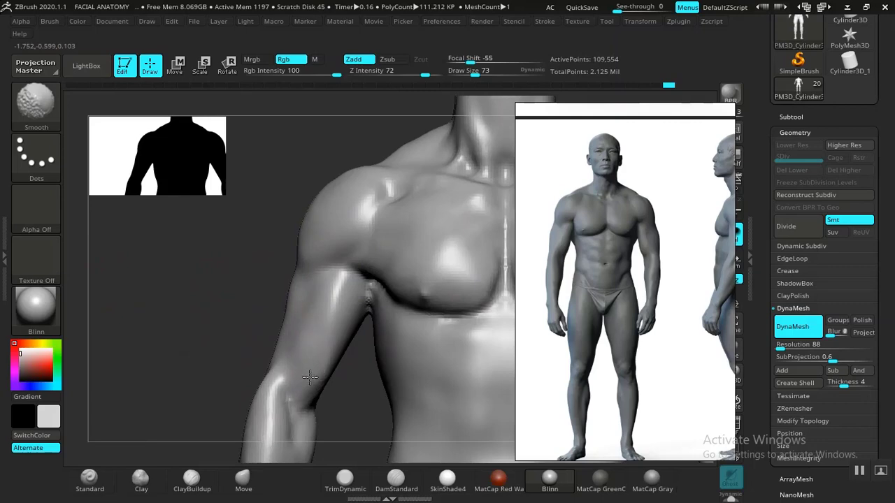
- Select the Move brush as the base brush and smooth the back of the shoulders and upper arms down to the elbows
key(b)
key(m)
key(v)
mouse_move(332, 412)
mouse_down()
mouse_move(332, 319)
mouse_move(175, 372)
mouse_move(279, 368)
mouse_move(375, 319)
mouse_move(389, 361)
mouse_up()
shift+drag(346, 327, 325, 306)
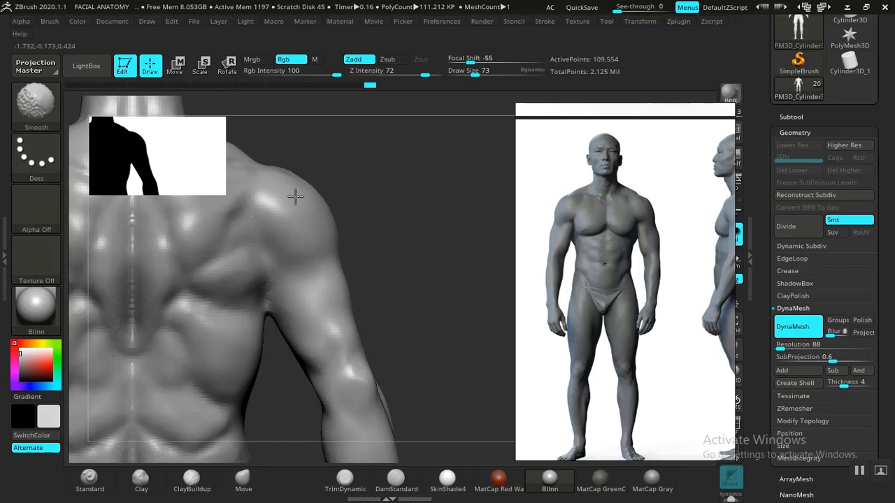
shift+drag(315, 370, 365, 338)
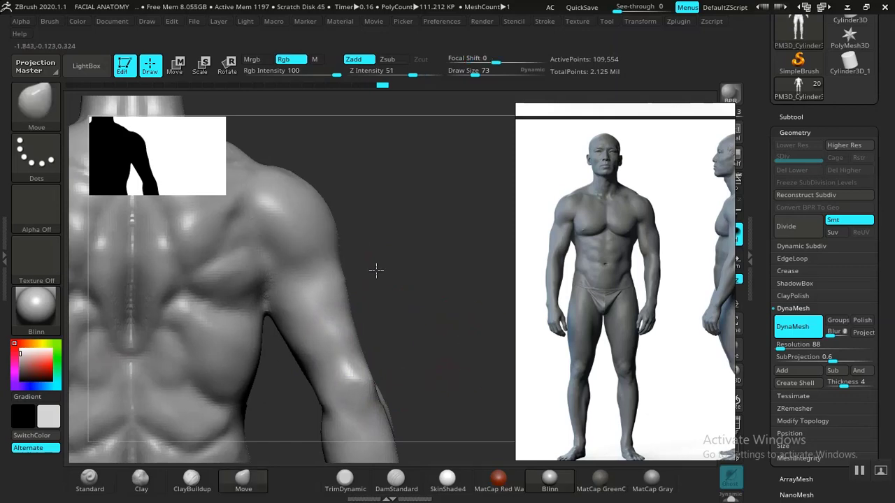
- Smooth away the shoulder-blade muscles, spine groove and trapezius detail on the upper back
mouse_move(376, 270)
alt+mouse_down()
mouse_move(380, 312)
mouse_move(444, 226)
mouse_move(424, 331)
alt+mouse_up()
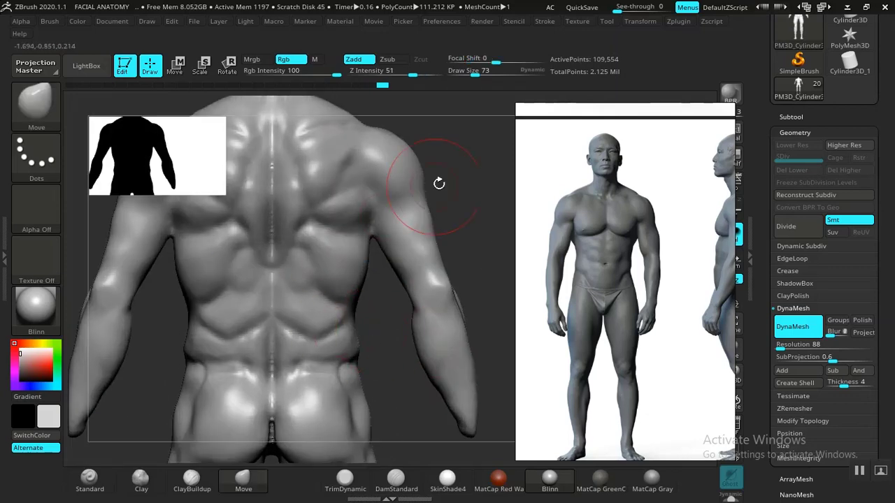
alt+drag(437, 182, 467, 315)
mouse_move(333, 289)
shift+mouse_down()
mouse_move(288, 301)
mouse_move(266, 272)
shift+mouse_up()
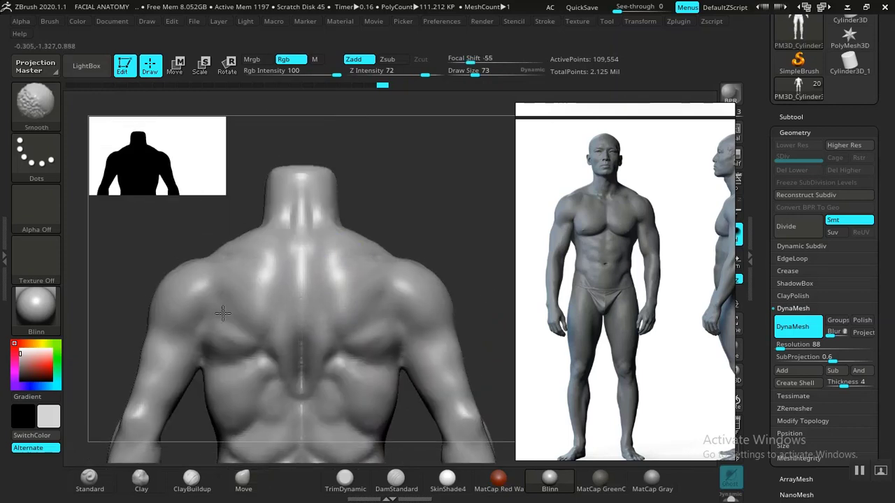
shift+drag(222, 312, 227, 399)
shift+drag(301, 396, 302, 361)
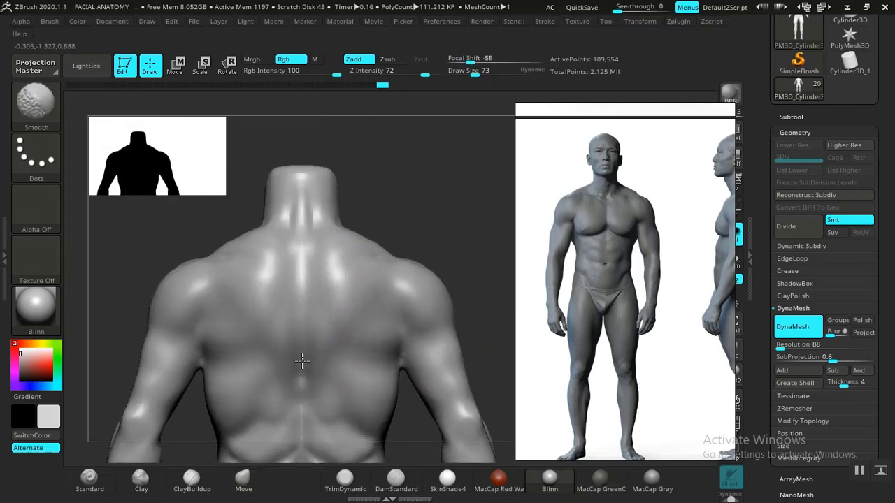
shift+drag(196, 260, 191, 284)
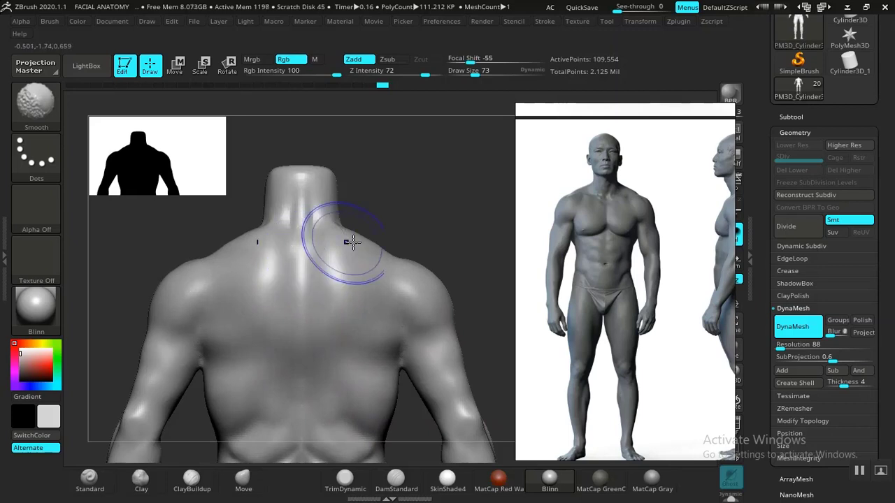
- Smooth away the muscle folds and creases across the lower back and waist
alt+drag(372, 222, 363, 172)
mouse_move(433, 266)
alt+mouse_down()
mouse_move(441, 194)
mouse_move(427, 303)
alt+mouse_up()
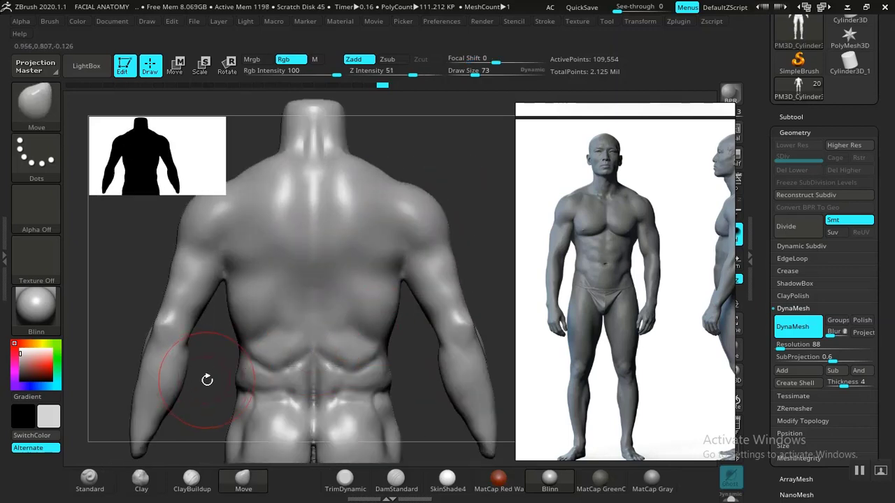
alt+drag(206, 379, 249, 288)
shift+drag(315, 289, 297, 275)
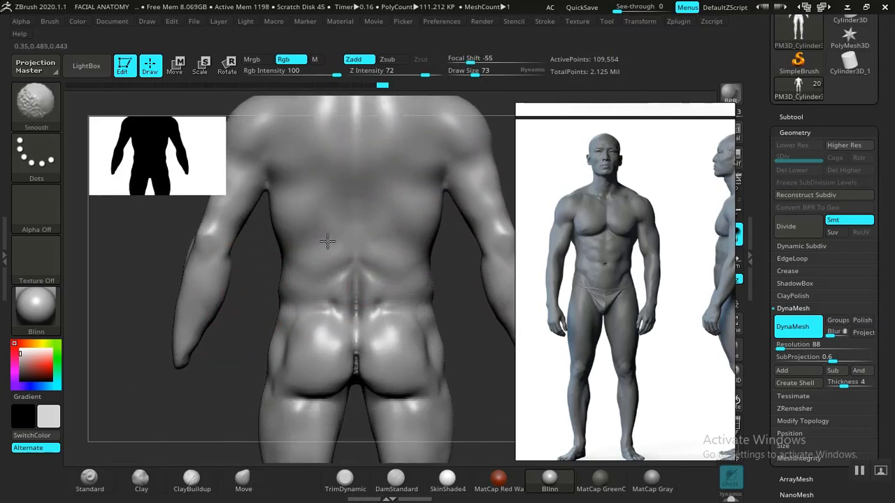
mouse_move(328, 241)
shift+mouse_down()
mouse_move(350, 286)
mouse_move(333, 314)
shift+mouse_up()
- Smooth the buttocks, the crease between them and the hip sides into rounded forms
mouse_move(247, 392)
alt+mouse_down()
mouse_move(274, 255)
mouse_move(262, 315)
mouse_move(335, 251)
mouse_move(327, 172)
alt+mouse_up()
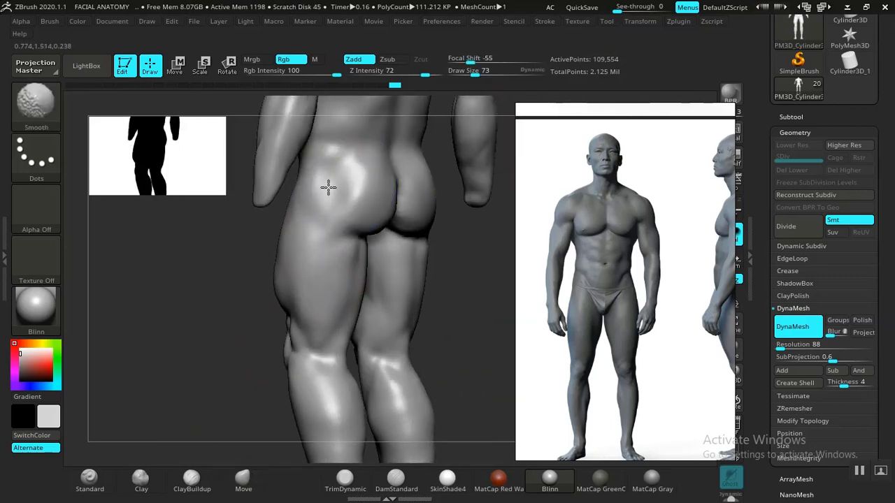
shift+drag(328, 187, 325, 184)
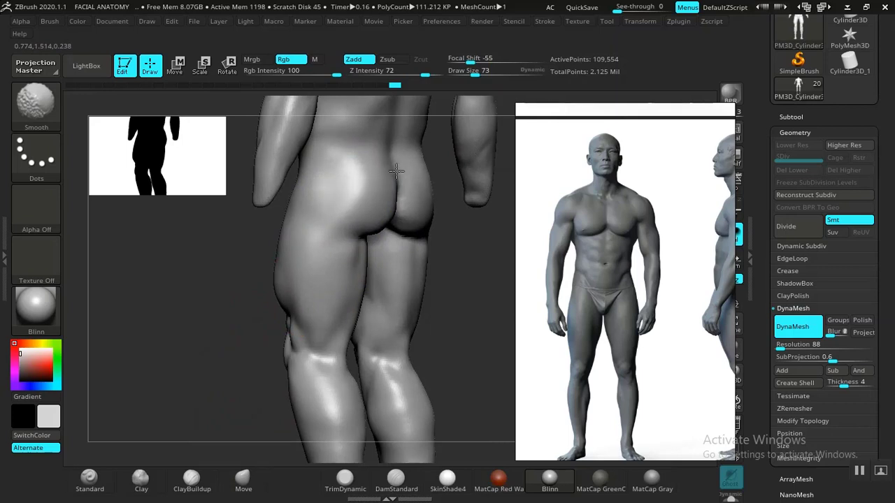
shift+drag(397, 226, 383, 234)
shift+drag(241, 335, 204, 352)
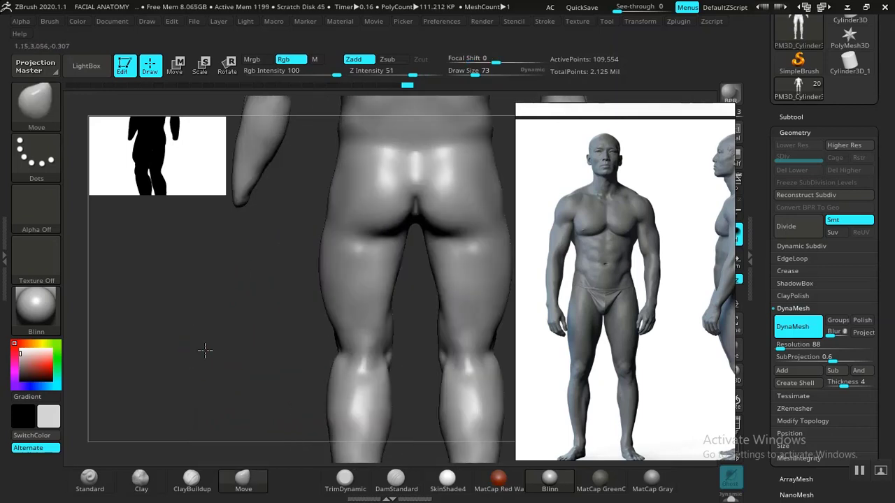
- Soften the upper chest and the collarbone area where it meets the shoulder with the Smooth brush
mouse_move(244, 373)
alt+mouse_down()
mouse_move(234, 334)
mouse_move(289, 394)
mouse_move(459, 306)
mouse_move(224, 420)
mouse_move(340, 406)
mouse_move(451, 334)
mouse_move(455, 293)
mouse_move(469, 284)
mouse_move(466, 295)
mouse_move(475, 183)
mouse_move(426, 308)
alt+mouse_up()
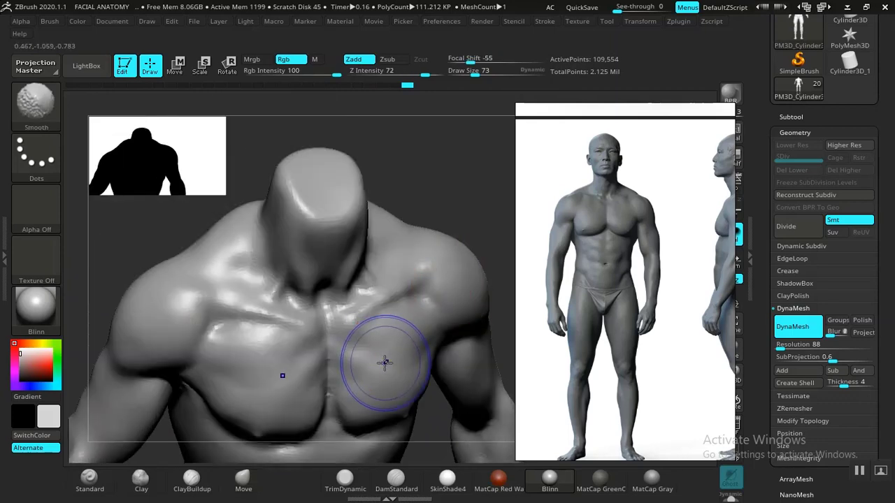
mouse_move(382, 364)
shift+mouse_down()
mouse_move(390, 353)
mouse_move(395, 361)
shift+mouse_up()
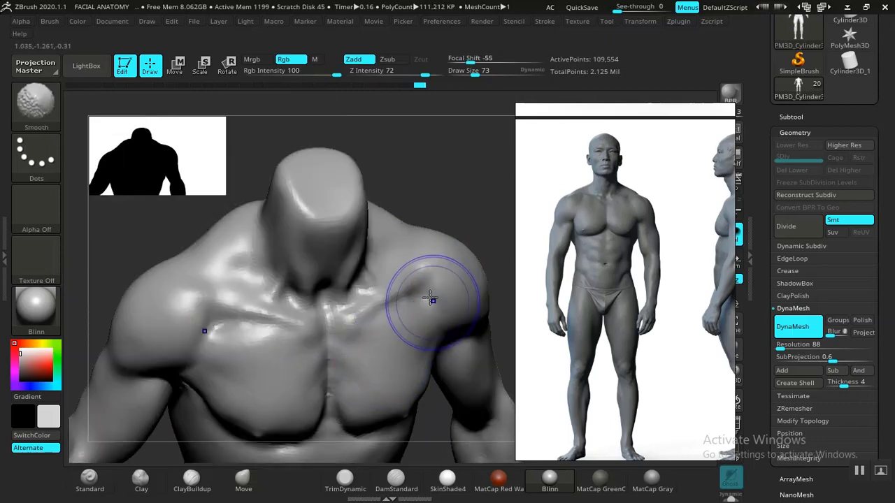
mouse_move(459, 184)
alt+mouse_down()
mouse_move(414, 190)
mouse_move(474, 259)
mouse_move(399, 211)
alt+mouse_up()
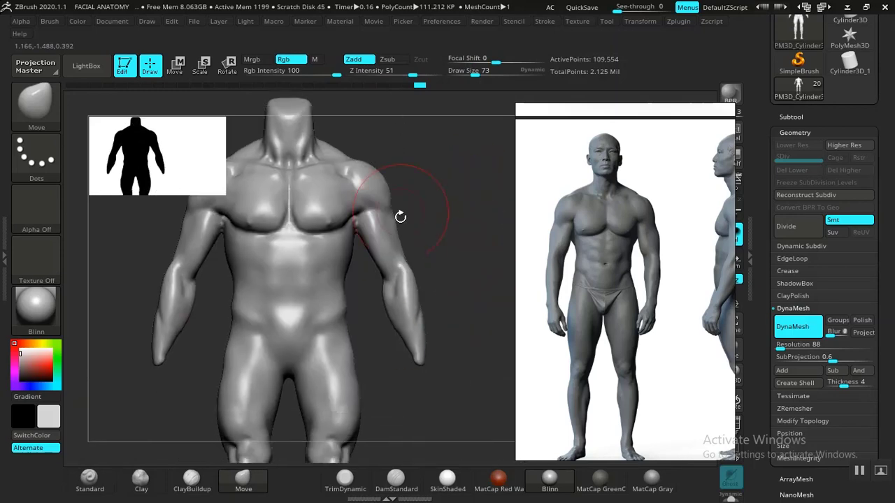
- Adjust the inner and outer thigh contours with the Move brush and smooth the inner thighs at the back
alt+drag(396, 415, 417, 295)
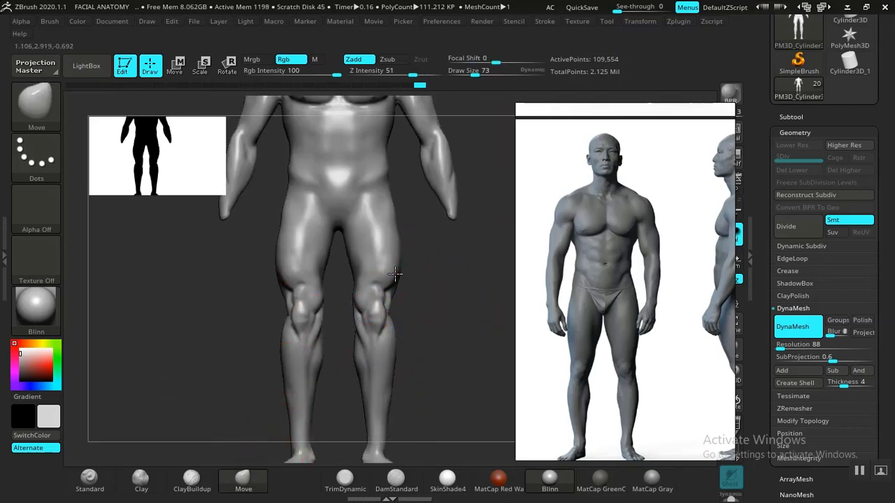
alt+drag(403, 278, 366, 294)
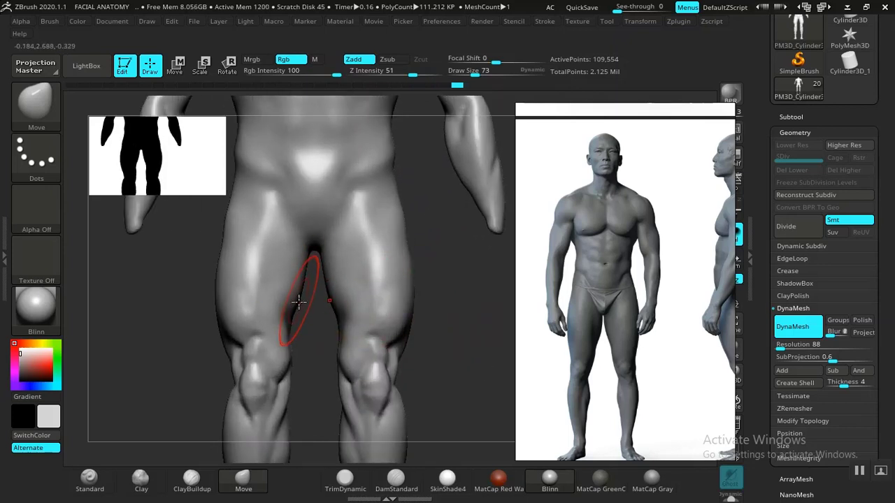
drag(432, 286, 305, 301)
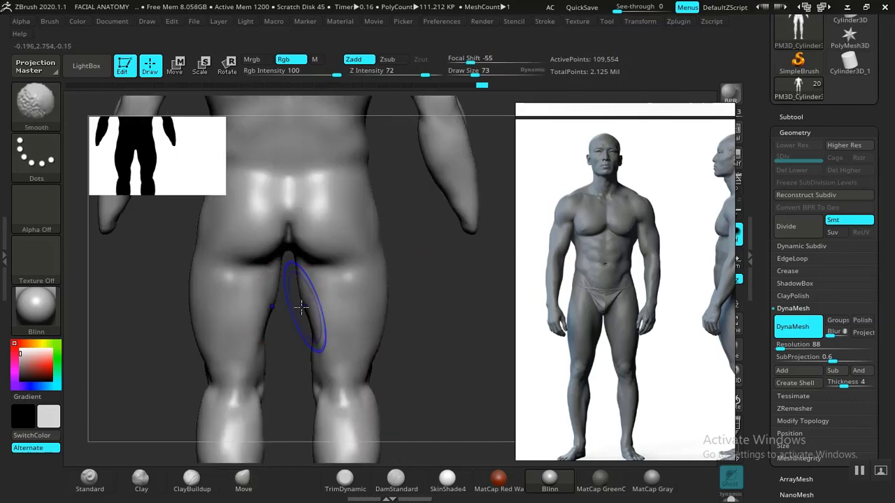
drag(438, 317, 462, 321)
alt+drag(409, 341, 397, 378)
- Build up volume on the upper inner backs of the thighs with the ClayBuildup brush
click(183, 490)
mouse_move(147, 448)
mouse_down()
mouse_move(124, 410)
mouse_move(248, 338)
mouse_up()
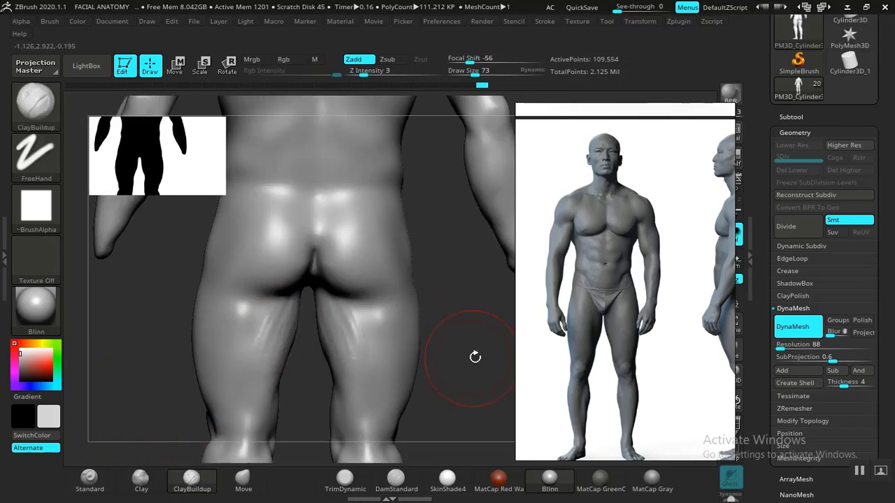
drag(475, 358, 304, 312)
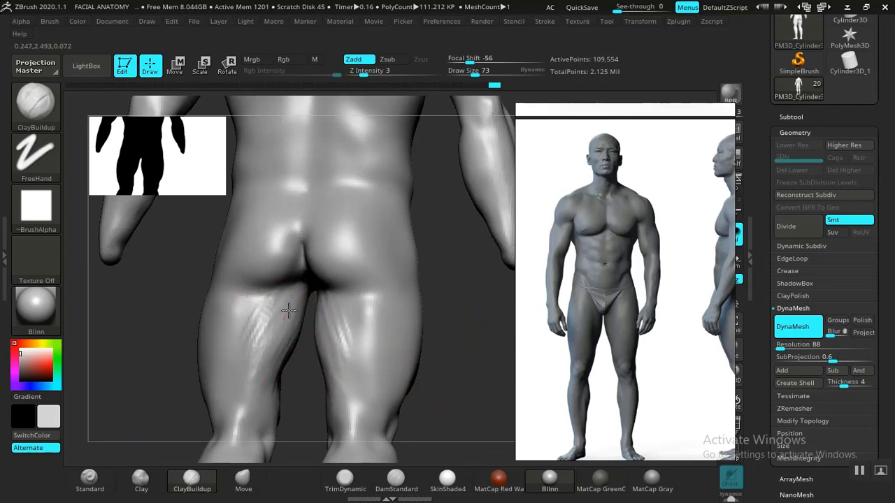
- Fill out the inner thighs from the front with ClayBuildup and blend the strokes by smoothing
alt+drag(455, 367, 448, 308)
mouse_move(447, 308)
mouse_down()
mouse_move(378, 333)
mouse_move(385, 319)
mouse_move(448, 405)
mouse_move(353, 339)
mouse_up()
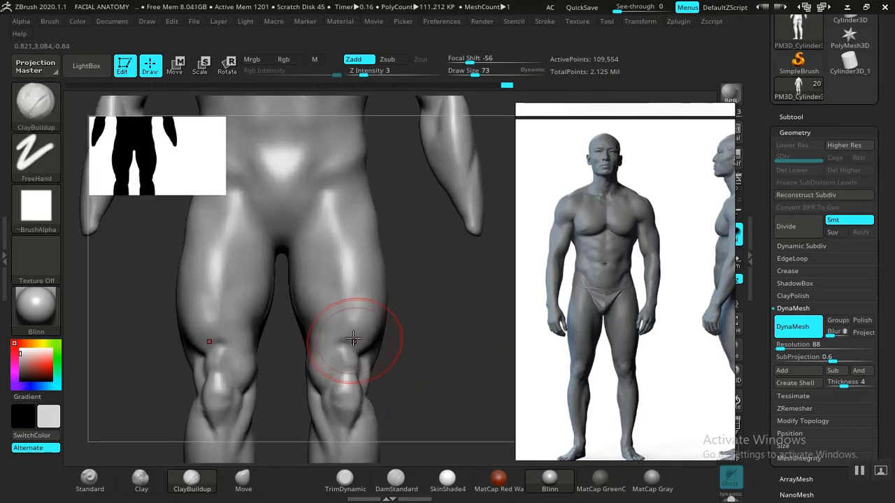
drag(449, 308, 316, 308)
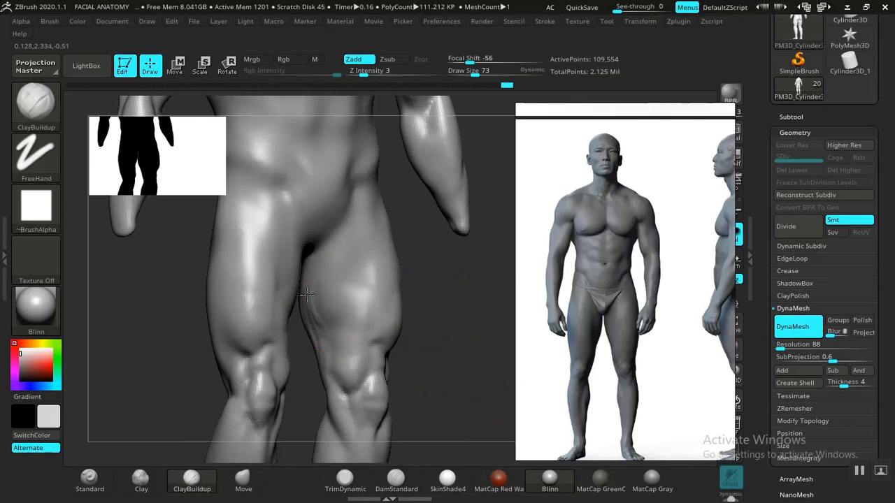
key(shift)
shift+drag(406, 308, 497, 289)
- Smooth the front of the thighs down to the area just above the knees
alt+drag(181, 363, 235, 339)
key(shift)
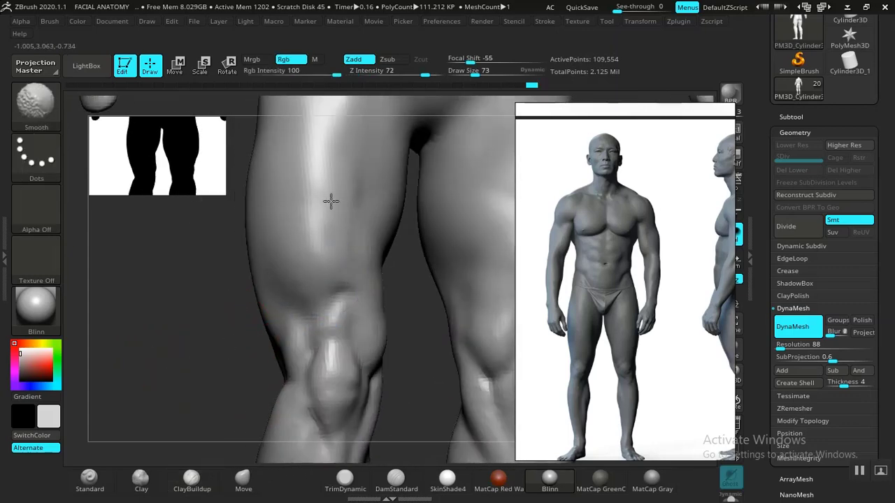
mouse_move(262, 308)
alt+mouse_down()
mouse_move(119, 262)
mouse_move(186, 334)
mouse_move(463, 315)
mouse_move(433, 324)
mouse_move(441, 309)
mouse_move(469, 310)
mouse_move(445, 323)
alt+mouse_up()
key(shift)
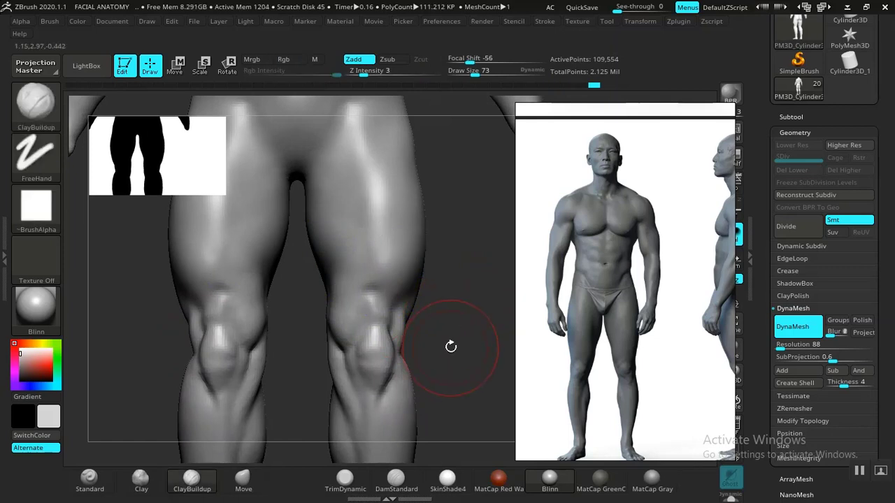
- Check the lower legs against the reference and smooth the outer sides of the thighs
mouse_move(449, 343)
alt+mouse_down()
mouse_move(399, 293)
mouse_move(411, 315)
mouse_move(430, 249)
mouse_move(435, 297)
alt+mouse_up()
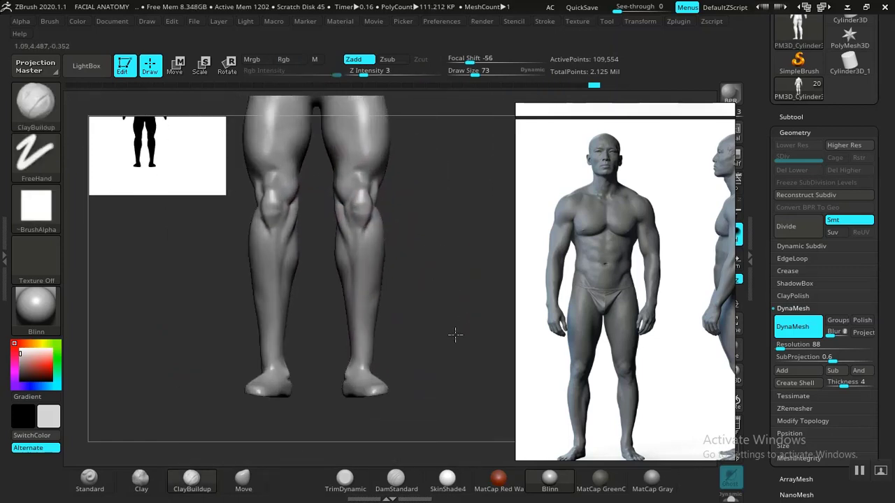
mouse_move(202, 361)
alt+mouse_down()
mouse_move(244, 356)
mouse_move(284, 323)
alt+mouse_up()
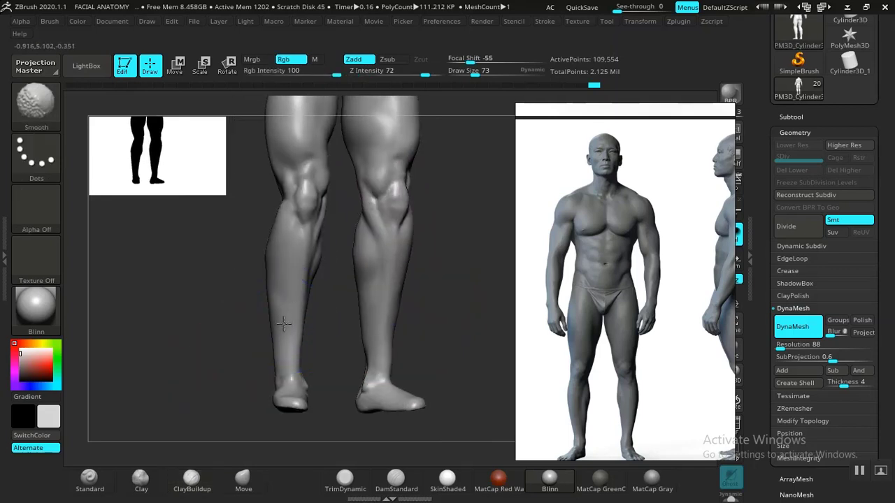
mouse_move(330, 376)
shift+mouse_down()
mouse_move(447, 314)
mouse_move(403, 254)
mouse_move(415, 371)
mouse_move(436, 356)
mouse_move(436, 391)
mouse_move(472, 397)
mouse_move(473, 352)
mouse_move(455, 295)
mouse_move(462, 356)
mouse_move(435, 347)
mouse_move(414, 324)
mouse_move(384, 343)
mouse_move(450, 336)
mouse_move(410, 270)
shift+mouse_up()
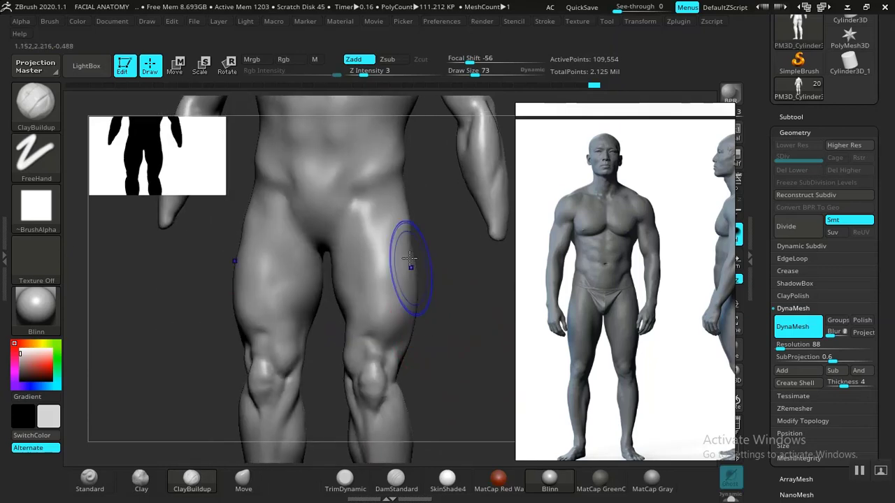
key(shift)
mouse_move(451, 312)
mouse_down()
mouse_move(422, 292)
mouse_move(459, 320)
mouse_move(443, 289)
mouse_move(451, 332)
mouse_move(434, 314)
mouse_up()
key(shift)
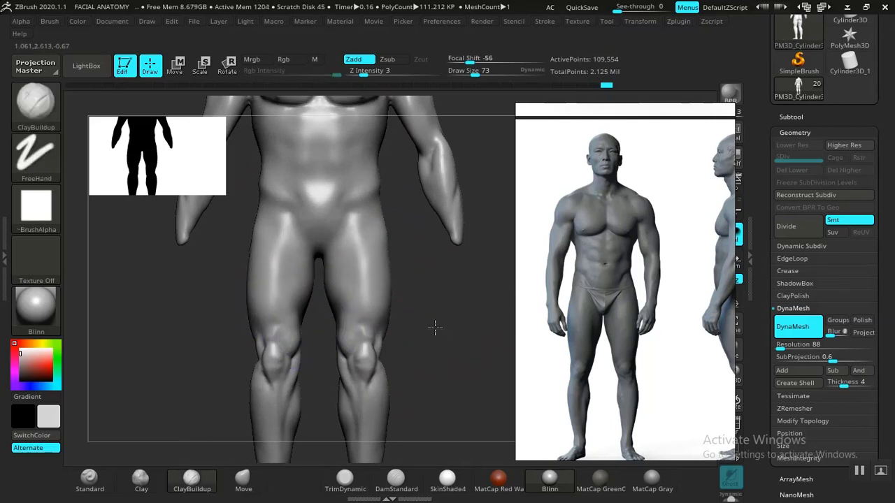
- Compare the legs and upper body with the reference and smooth the side of the back down to the waist
mouse_move(433, 326)
mouse_down()
mouse_move(350, 280)
mouse_move(398, 376)
mouse_move(435, 345)
mouse_move(308, 274)
mouse_up()
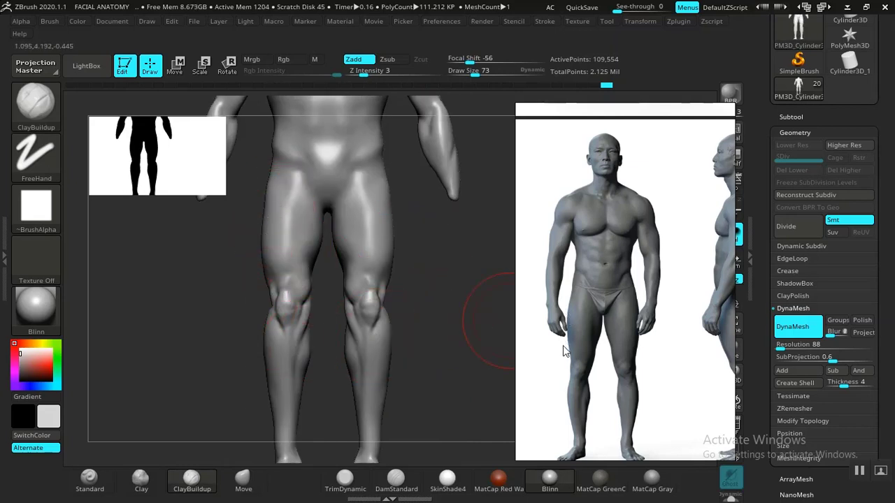
mouse_move(442, 360)
mouse_down()
mouse_move(385, 303)
mouse_move(409, 340)
mouse_move(436, 321)
mouse_move(411, 384)
mouse_move(437, 303)
mouse_move(438, 256)
mouse_move(461, 293)
mouse_move(437, 351)
mouse_up()
drag(479, 230, 443, 274)
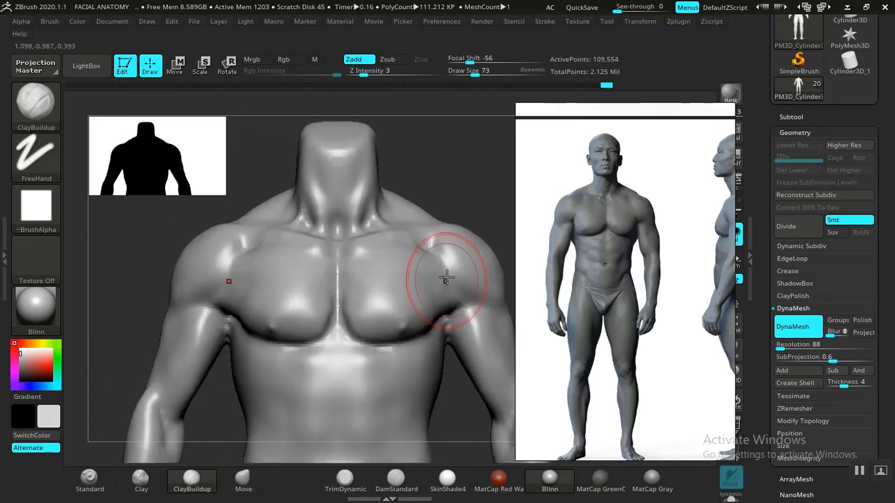
drag(460, 194, 373, 258)
mouse_move(413, 292)
mouse_down()
mouse_move(443, 305)
mouse_move(377, 340)
mouse_move(459, 281)
mouse_move(443, 292)
mouse_move(452, 315)
mouse_move(455, 256)
mouse_move(448, 286)
mouse_up()
key(shift)
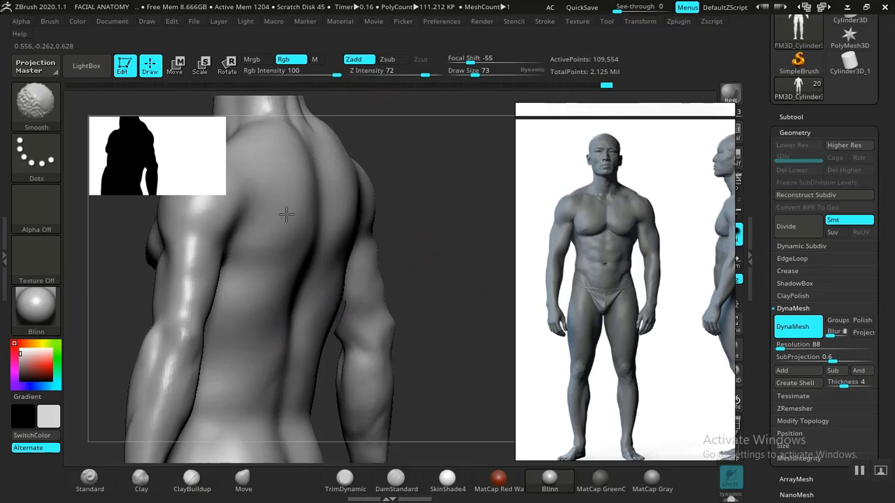
shift+drag(251, 375, 260, 356)
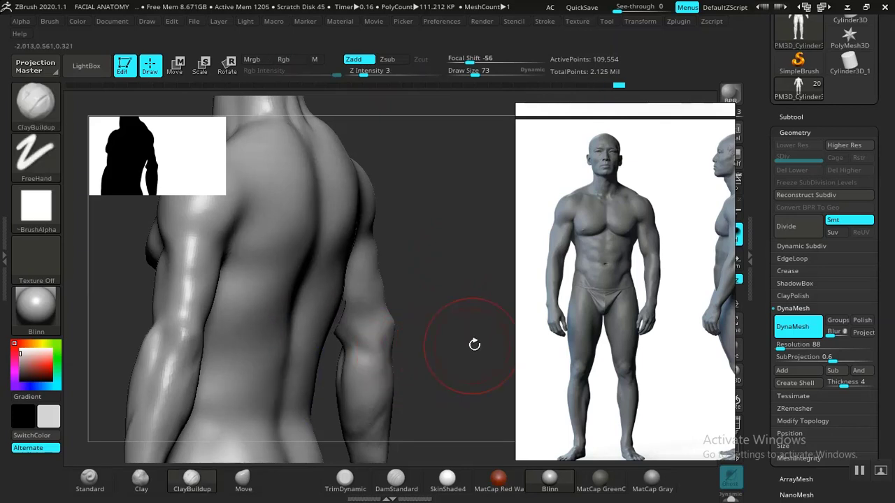
- Compare the torso with the side and front references and reshape the outer shoulders with the Move brush, reducing the draw size to 69
mouse_move(474, 344)
mouse_down()
mouse_move(407, 254)
mouse_move(429, 326)
mouse_move(569, 285)
mouse_up()
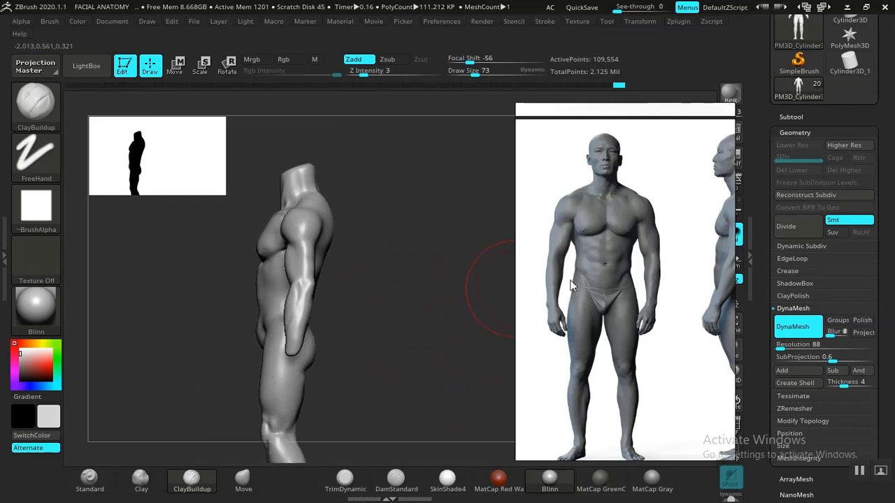
middle_drag(669, 273, 597, 277)
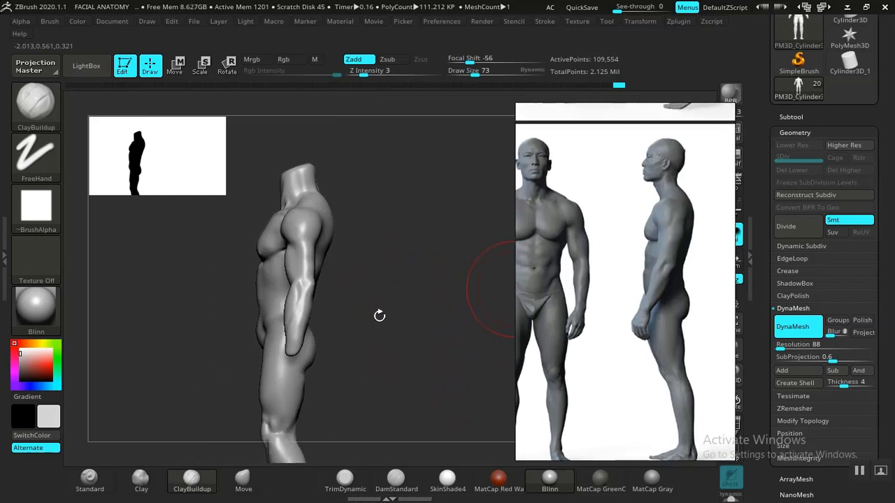
mouse_move(391, 304)
mouse_down()
mouse_move(376, 295)
mouse_move(379, 309)
mouse_move(433, 326)
mouse_move(375, 326)
mouse_move(387, 326)
mouse_move(382, 354)
mouse_move(440, 359)
mouse_move(462, 203)
mouse_move(458, 265)
mouse_move(478, 270)
mouse_move(366, 280)
mouse_move(397, 285)
mouse_move(438, 274)
mouse_move(420, 329)
mouse_up()
click(253, 483)
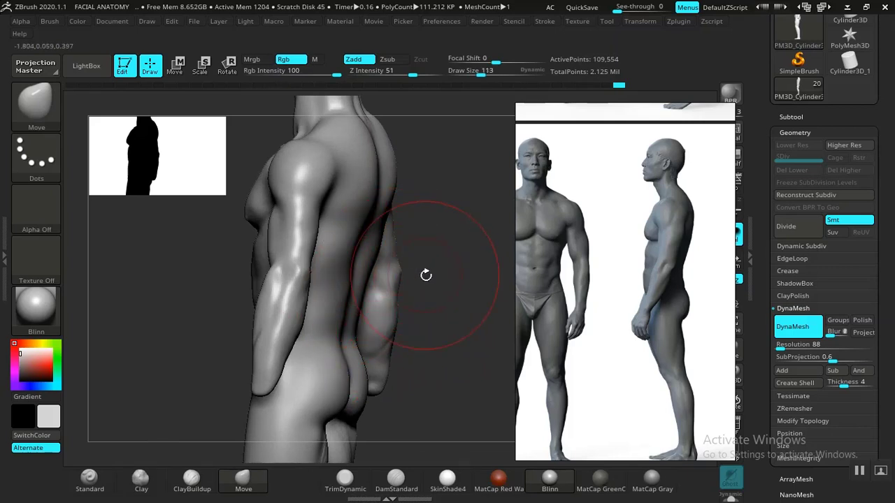
mouse_move(425, 275)
mouse_down()
mouse_move(436, 279)
mouse_move(431, 308)
mouse_move(381, 308)
mouse_move(486, 302)
mouse_move(434, 286)
mouse_move(424, 268)
mouse_move(478, 289)
mouse_up()
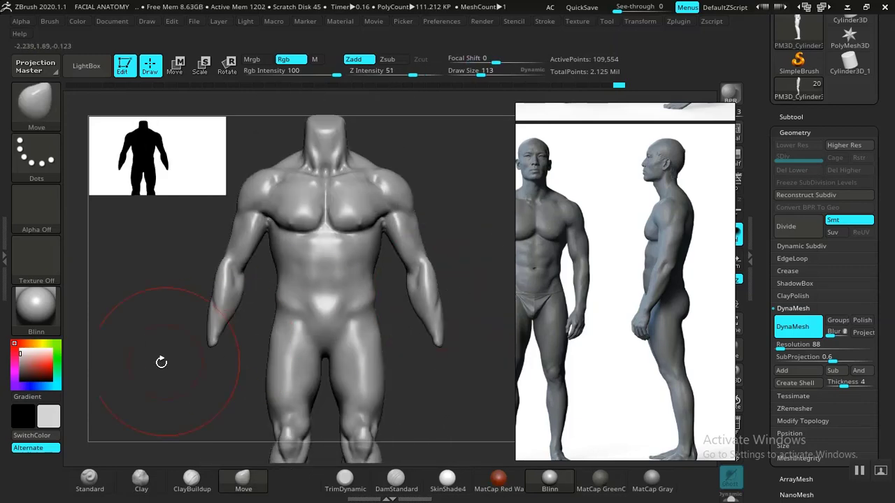
mouse_move(160, 360)
alt+mouse_down()
mouse_move(260, 330)
mouse_move(243, 317)
alt+mouse_up()
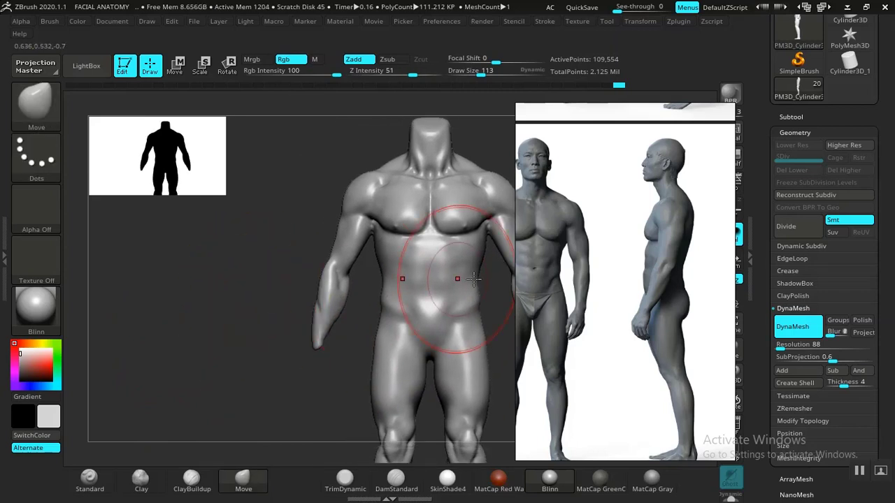
middle_drag(588, 271, 648, 287)
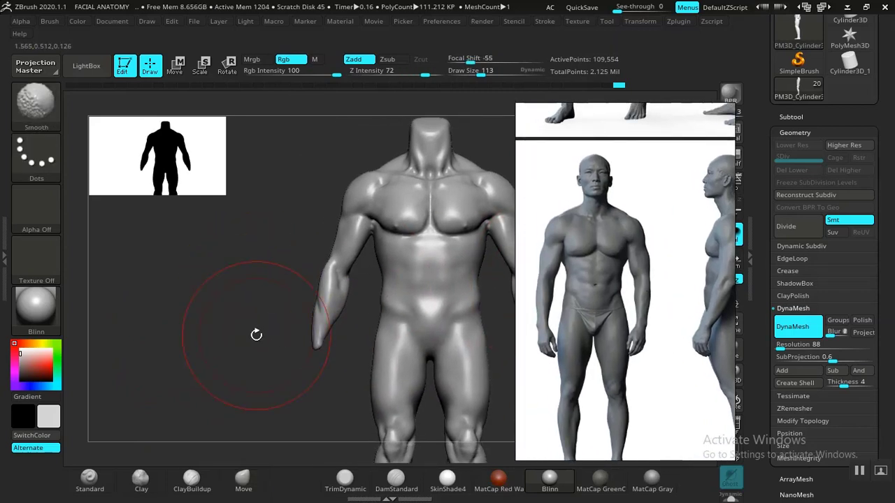
alt+drag(257, 336, 166, 356)
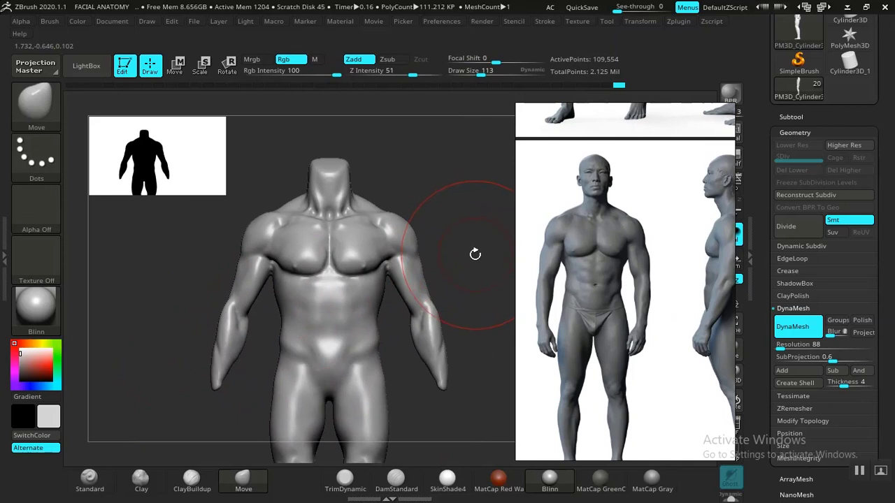
mouse_move(462, 253)
mouse_down()
mouse_move(483, 248)
mouse_move(448, 239)
mouse_up()
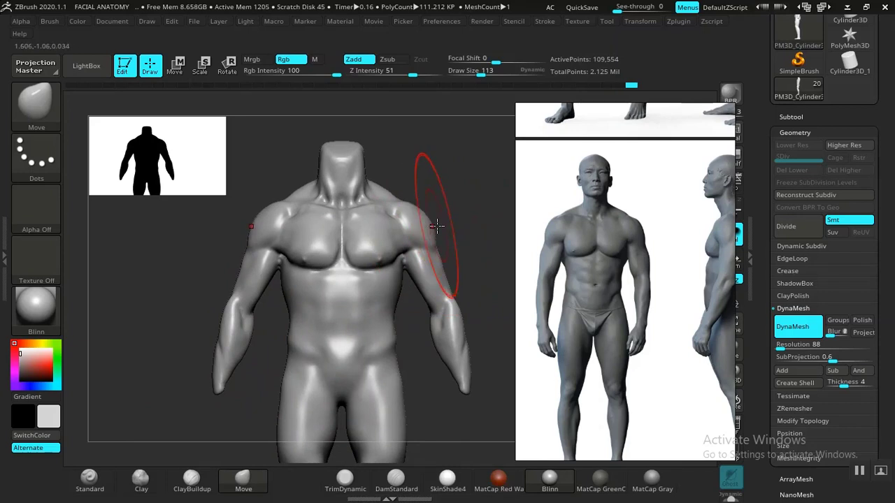
mouse_move(472, 232)
mouse_down()
mouse_move(439, 225)
mouse_move(486, 239)
mouse_move(455, 224)
mouse_move(465, 238)
mouse_move(457, 258)
mouse_move(465, 228)
mouse_move(488, 262)
mouse_move(497, 242)
mouse_move(481, 256)
mouse_move(442, 232)
mouse_move(472, 235)
mouse_move(437, 230)
mouse_up()
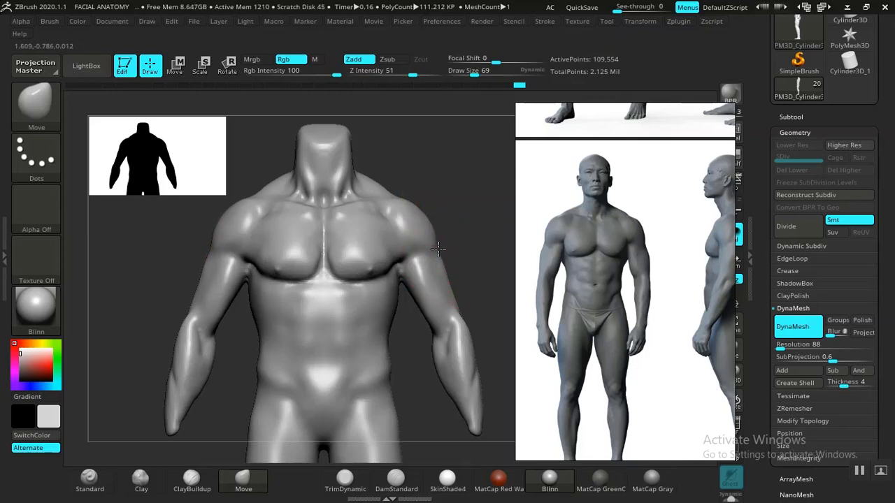
drag(438, 248, 341, 274)
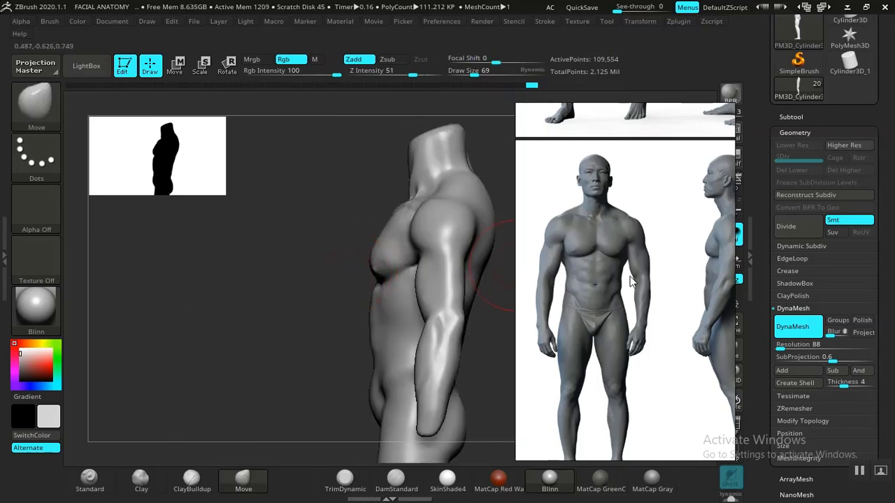
- Adjust the form of the shoulders from the side and back with the Move brush, following the side and back references
middle_drag(630, 281, 605, 275)
mouse_move(248, 327)
mouse_down()
mouse_move(232, 327)
mouse_move(403, 303)
mouse_move(414, 313)
mouse_move(420, 304)
mouse_move(396, 297)
mouse_up()
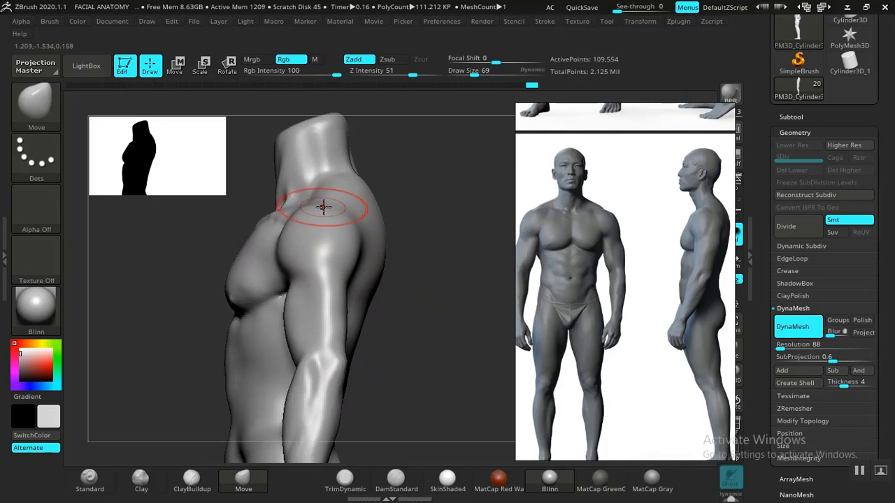
mouse_move(423, 262)
mouse_down()
mouse_move(444, 278)
mouse_move(449, 296)
mouse_move(429, 300)
mouse_move(443, 294)
mouse_move(438, 304)
mouse_move(313, 276)
mouse_move(210, 359)
mouse_move(340, 260)
mouse_up()
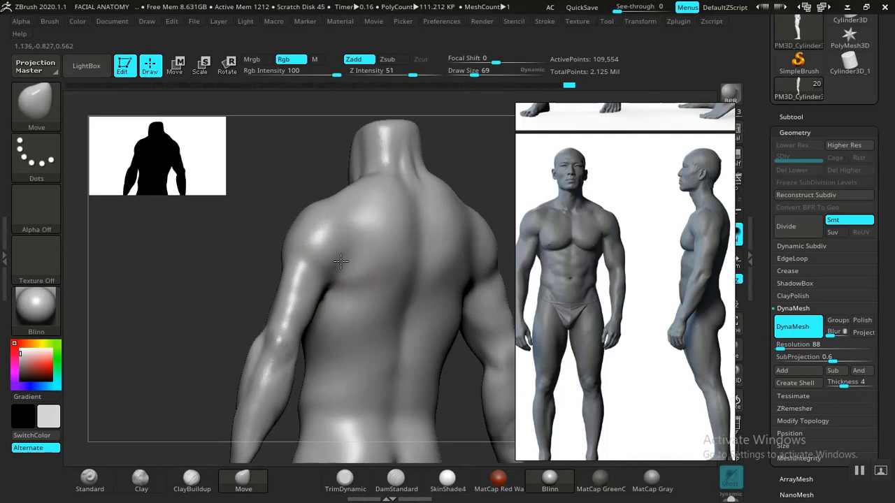
mouse_move(228, 309)
mouse_down()
mouse_move(152, 310)
mouse_move(213, 313)
mouse_up()
middle_drag(665, 270, 615, 249)
mouse_move(288, 308)
mouse_down()
mouse_move(240, 306)
mouse_move(236, 315)
mouse_move(433, 243)
mouse_move(464, 265)
mouse_move(437, 216)
mouse_move(450, 231)
mouse_move(451, 175)
mouse_move(447, 183)
mouse_up()
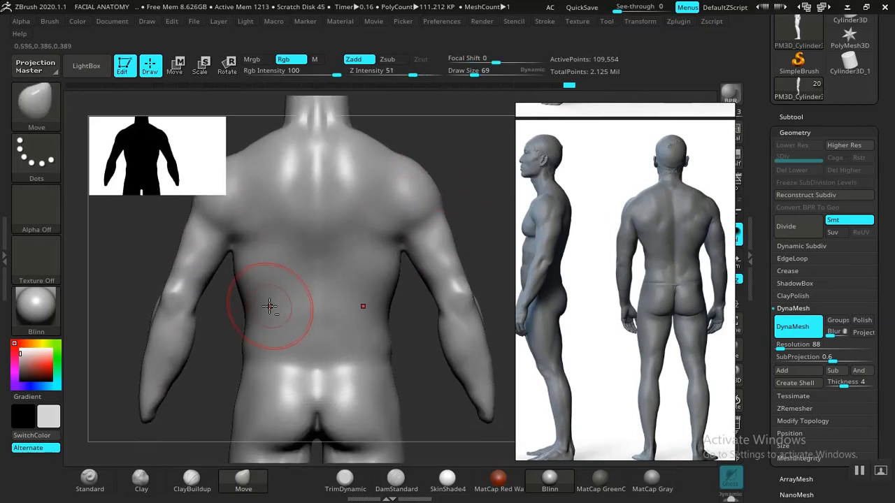
- Smooth the back of the forearms and check the arms against the back-view reference
mouse_move(225, 316)
mouse_down()
mouse_move(233, 314)
mouse_move(140, 356)
mouse_move(167, 338)
mouse_move(174, 350)
mouse_move(296, 339)
mouse_move(278, 312)
mouse_up()
key(shift)
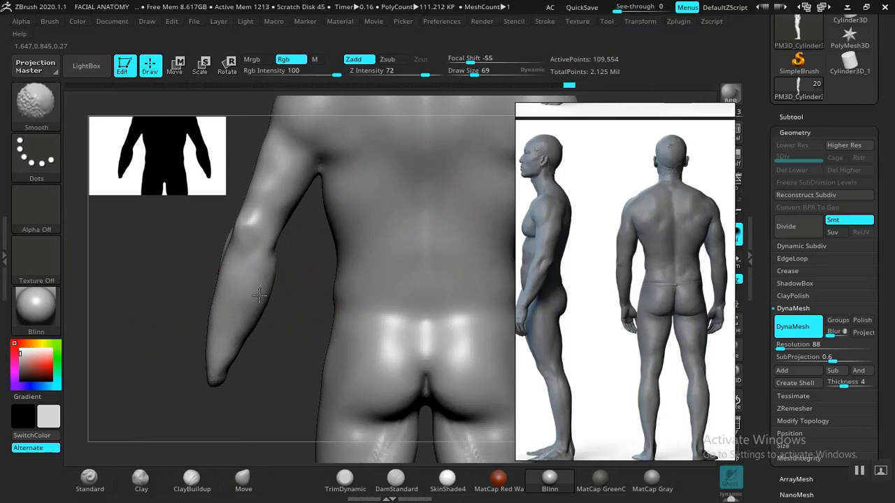
key(f)
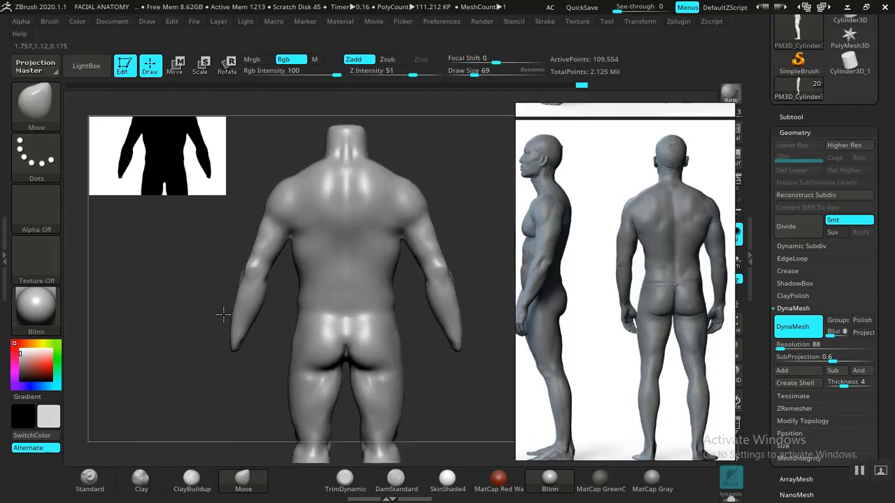
alt+drag(225, 318, 294, 307)
alt+drag(464, 220, 450, 280)
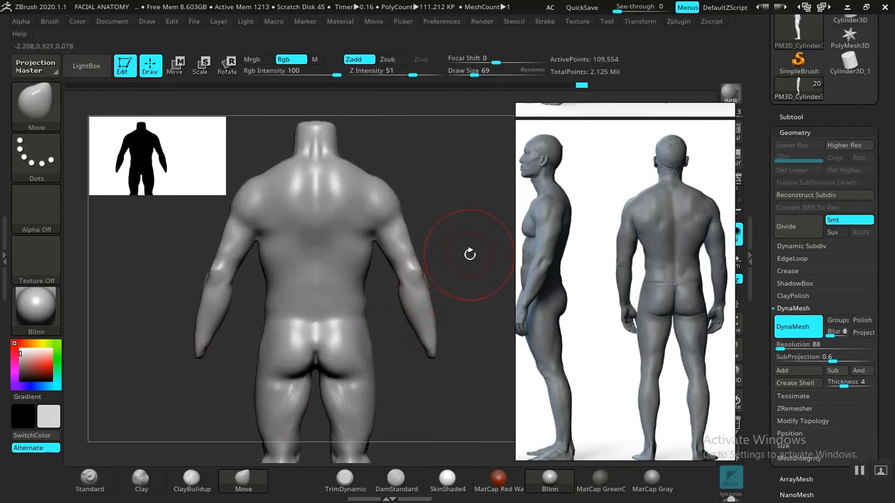
drag(467, 259, 468, 240)
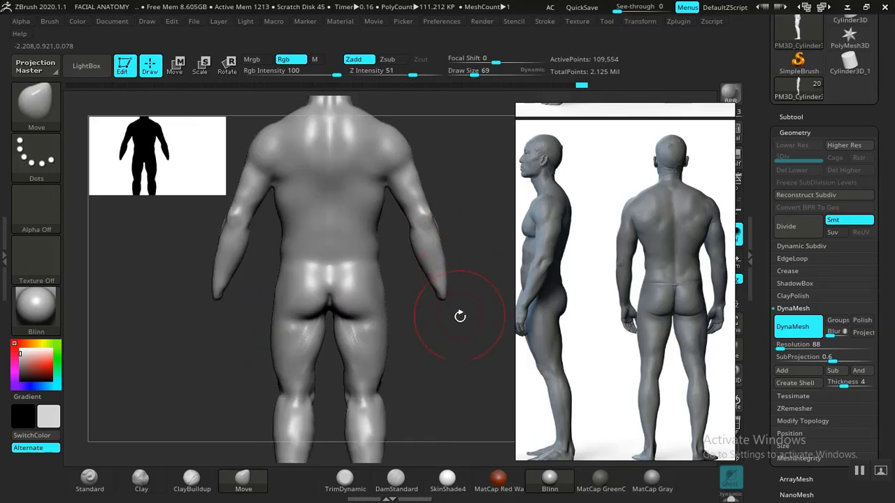
- Smooth the back of the thighs from below the buttocks down to the back of the knees
mouse_move(460, 317)
mouse_down()
mouse_move(436, 314)
mouse_move(455, 301)
mouse_move(453, 338)
mouse_move(443, 286)
mouse_move(464, 343)
mouse_move(421, 248)
mouse_move(462, 295)
mouse_move(435, 303)
mouse_move(454, 303)
mouse_move(459, 280)
mouse_move(351, 244)
mouse_up()
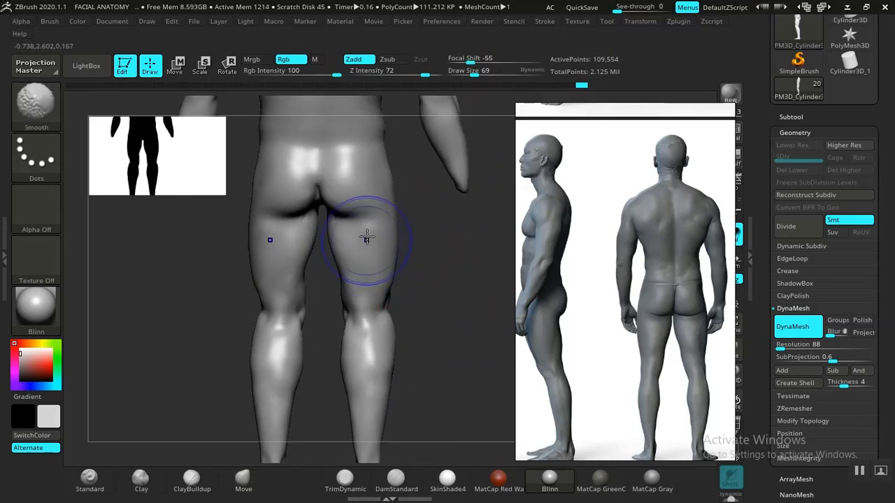
mouse_move(457, 315)
alt+mouse_down()
mouse_move(457, 323)
mouse_move(455, 269)
mouse_move(450, 310)
mouse_move(464, 280)
mouse_move(448, 287)
alt+mouse_up()
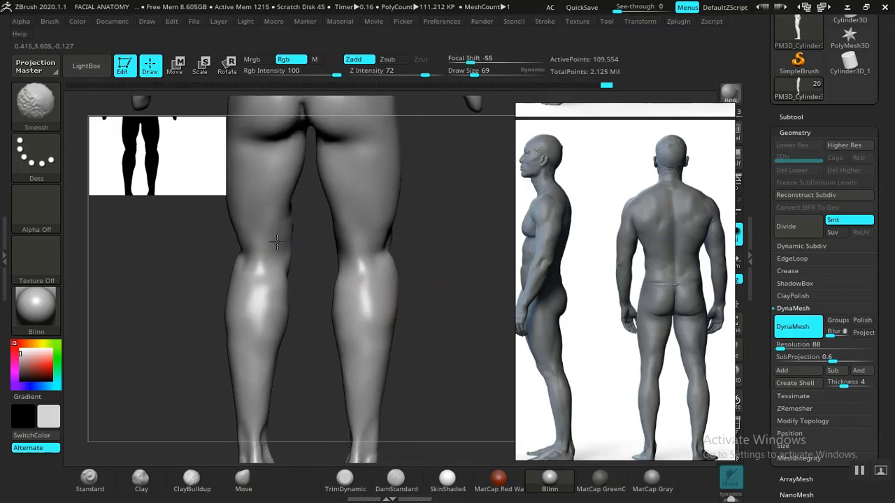
mouse_move(462, 326)
alt+mouse_down()
mouse_move(463, 260)
mouse_move(451, 309)
mouse_move(432, 315)
alt+mouse_up()
- Smooth the calves and lower legs from the back and side down toward the ankles
mouse_move(440, 278)
mouse_down()
mouse_move(437, 235)
mouse_move(443, 286)
mouse_up()
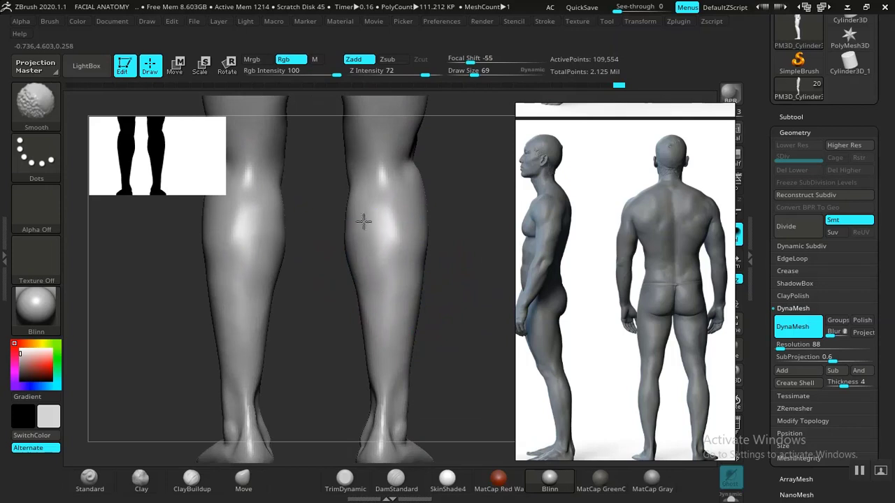
shift+drag(394, 332, 402, 294)
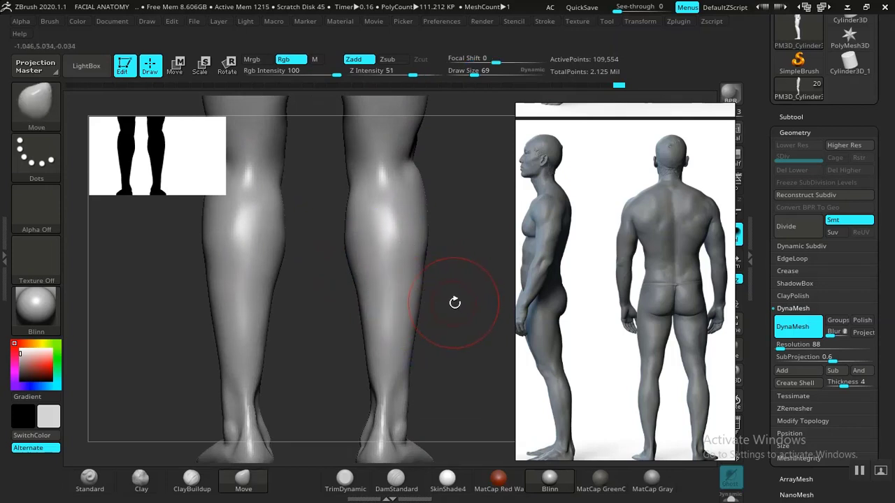
drag(455, 300, 460, 202)
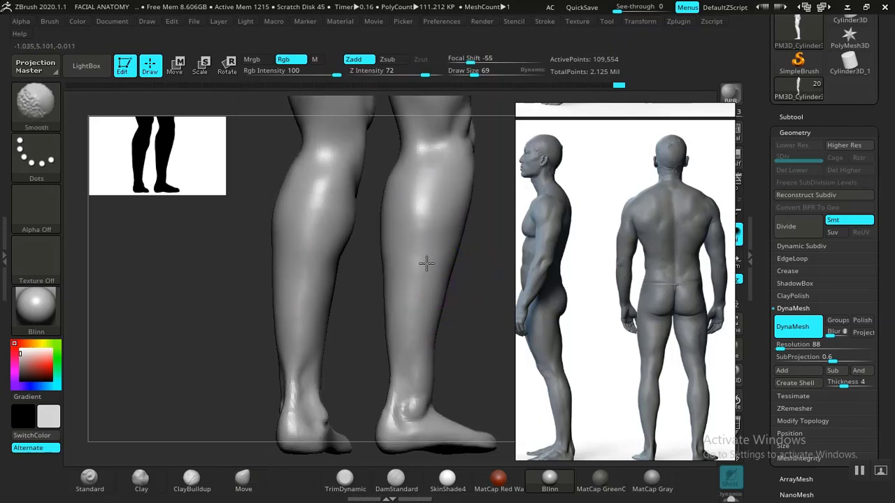
shift+drag(443, 290, 423, 315)
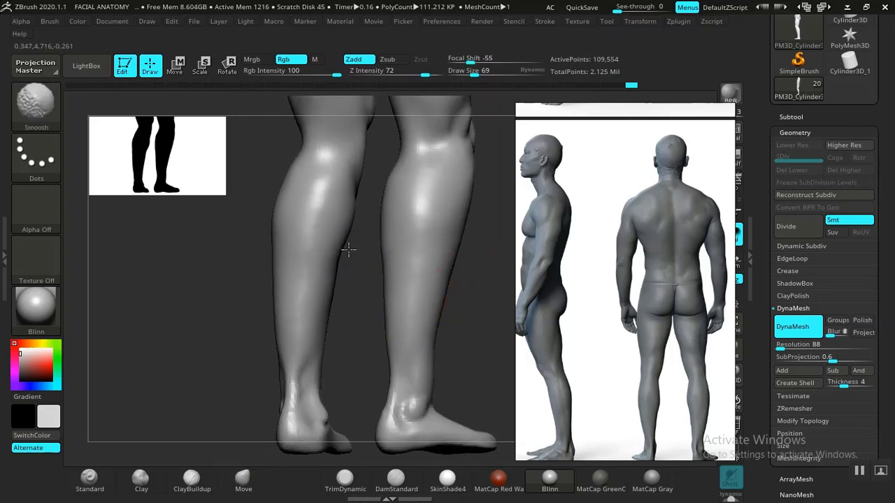
- Examine the feet, legs, pelvis and overall side profile from several angles and compare them with the reference views
mouse_move(240, 334)
alt+mouse_down()
mouse_move(226, 317)
mouse_move(328, 308)
alt+mouse_up()
mouse_move(462, 284)
alt+mouse_down()
mouse_move(376, 228)
mouse_move(391, 254)
mouse_move(402, 237)
mouse_move(452, 361)
mouse_move(448, 300)
mouse_move(463, 326)
mouse_move(390, 312)
mouse_move(422, 344)
mouse_move(447, 319)
mouse_move(345, 306)
alt+mouse_up()
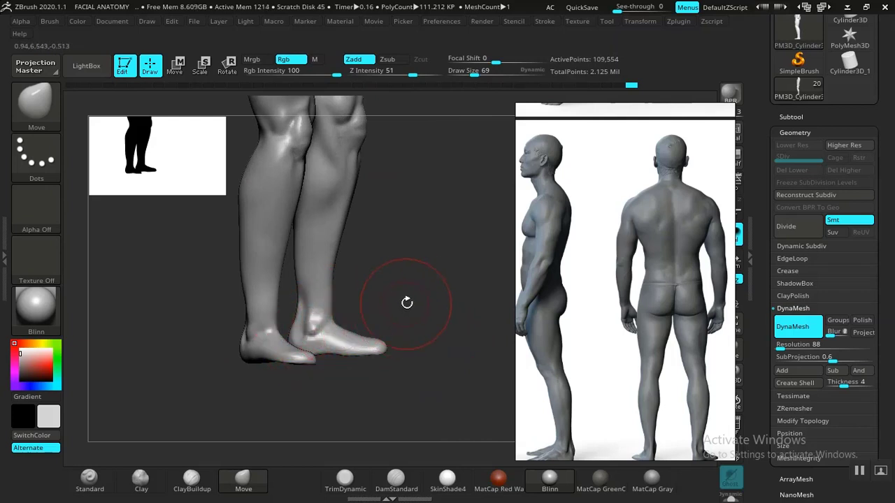
drag(407, 302, 448, 310)
alt+drag(352, 311, 339, 280)
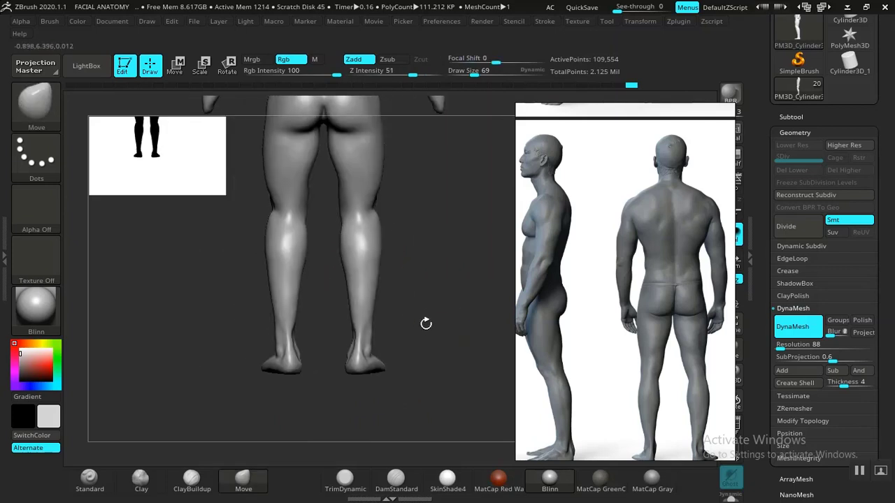
alt+drag(431, 276, 378, 327)
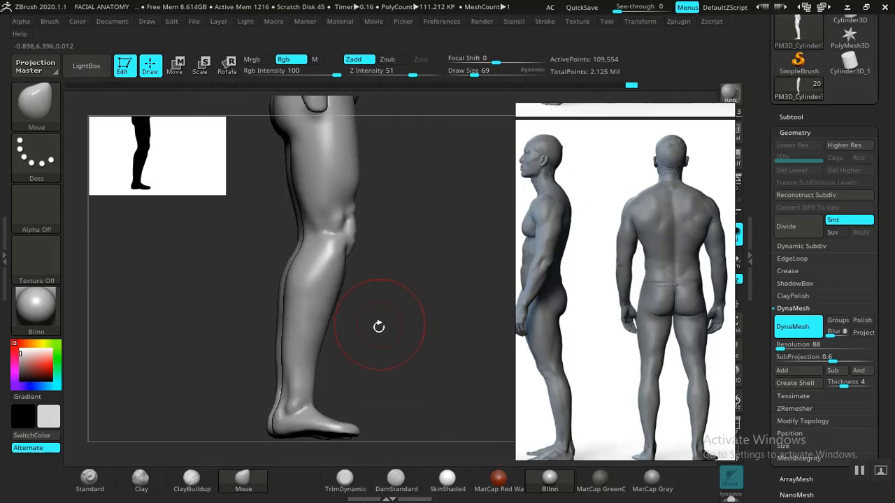
drag(416, 374, 374, 335)
mouse_move(416, 272)
alt+mouse_down()
mouse_move(444, 340)
mouse_move(424, 312)
mouse_move(415, 329)
mouse_move(459, 327)
mouse_move(423, 319)
mouse_move(454, 318)
alt+mouse_up()
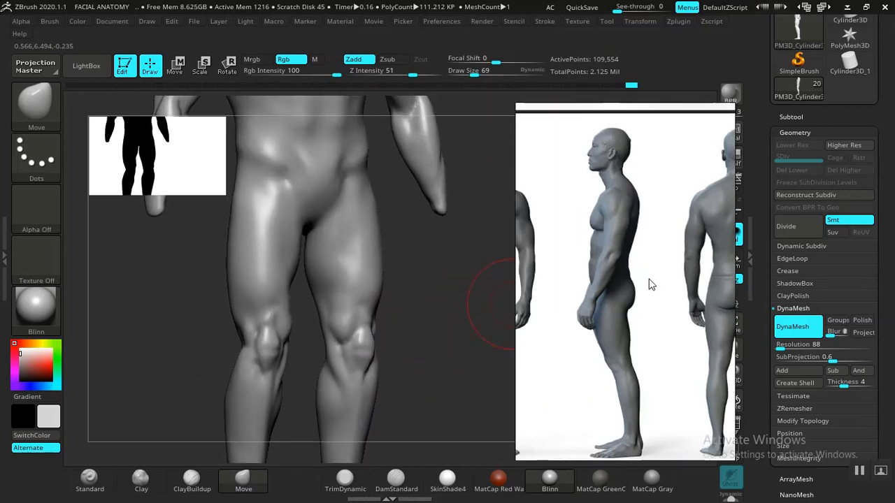
mouse_move(391, 327)
mouse_down()
mouse_move(436, 315)
mouse_move(455, 328)
mouse_move(443, 360)
mouse_move(431, 325)
mouse_move(442, 316)
mouse_move(455, 373)
mouse_move(458, 336)
mouse_move(365, 326)
mouse_up()
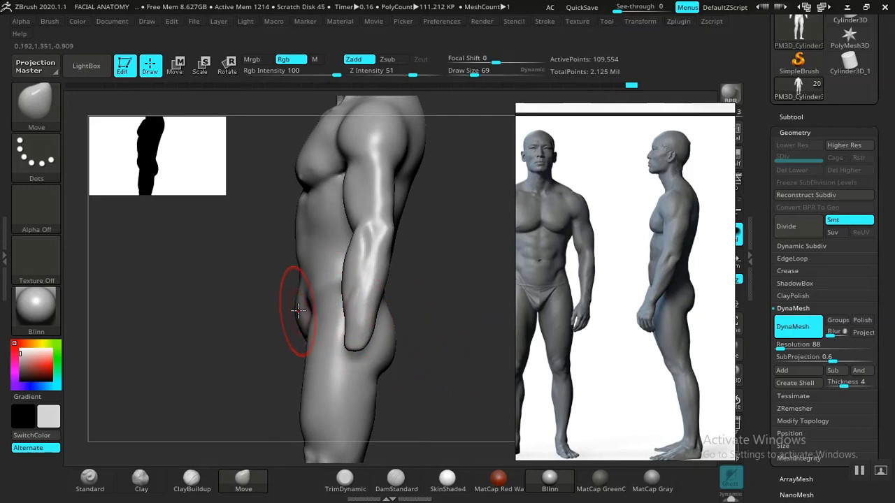
mouse_move(298, 309)
mouse_down()
mouse_move(268, 342)
mouse_move(240, 336)
mouse_move(234, 383)
mouse_move(247, 363)
mouse_up()
key(shift)
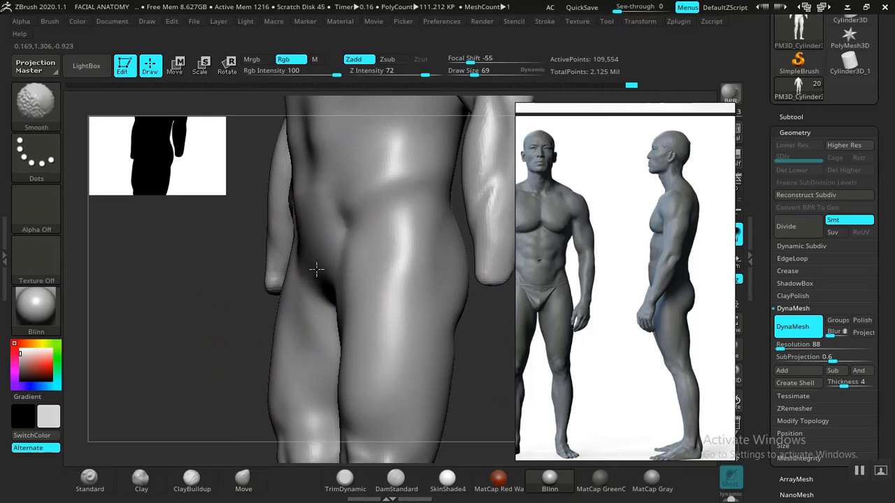
alt+drag(210, 329, 425, 278)
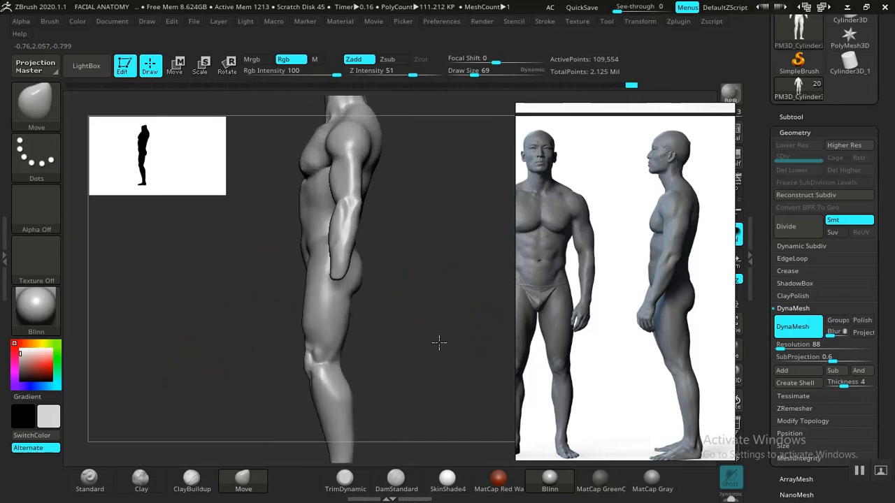
mouse_move(440, 342)
mouse_down()
mouse_move(452, 325)
mouse_move(435, 335)
mouse_move(385, 336)
mouse_move(426, 337)
mouse_move(415, 336)
mouse_move(431, 240)
mouse_move(447, 319)
mouse_move(347, 327)
mouse_move(332, 284)
mouse_up()
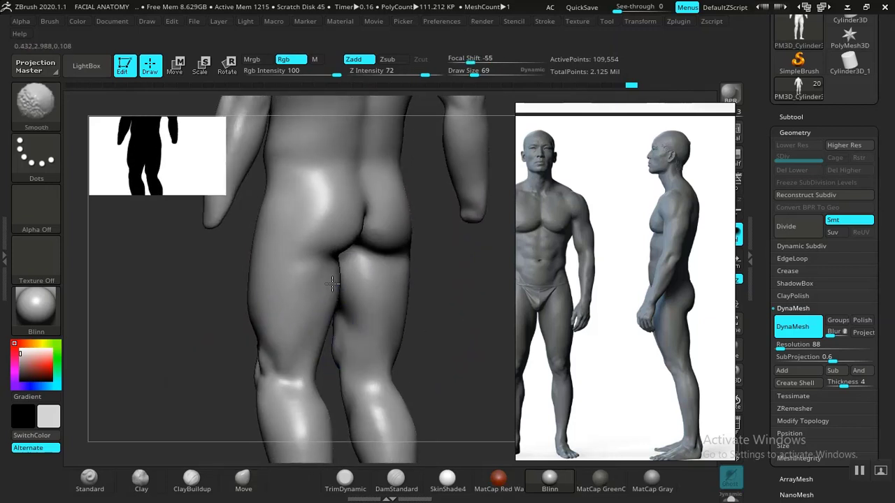
- Smooth the outer side of the knee into the upper calf at draw size 77 and refine the lower leg's side contour
mouse_move(402, 335)
mouse_down()
mouse_move(420, 304)
mouse_move(435, 331)
mouse_move(420, 357)
mouse_move(432, 267)
mouse_move(447, 345)
mouse_move(447, 291)
mouse_move(447, 343)
mouse_move(428, 342)
mouse_move(443, 296)
mouse_move(443, 329)
mouse_move(453, 256)
mouse_move(420, 249)
mouse_move(430, 303)
mouse_move(447, 308)
mouse_move(441, 296)
mouse_up()
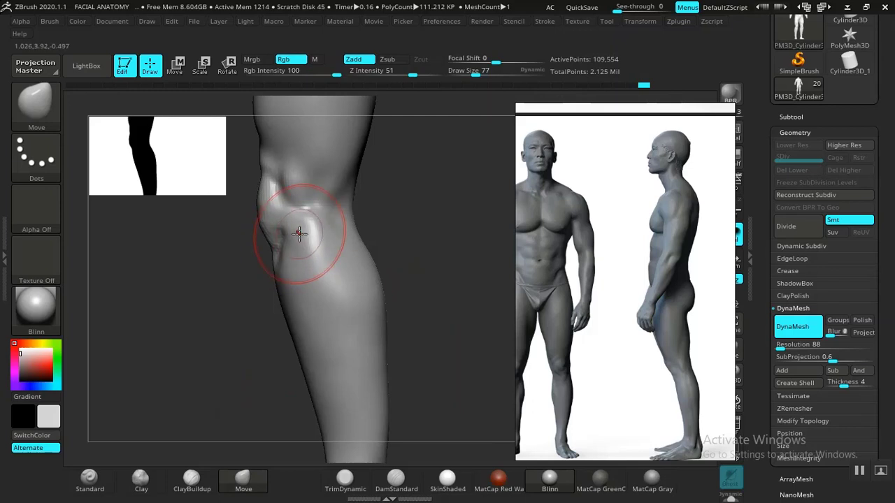
shift+drag(299, 232, 319, 240)
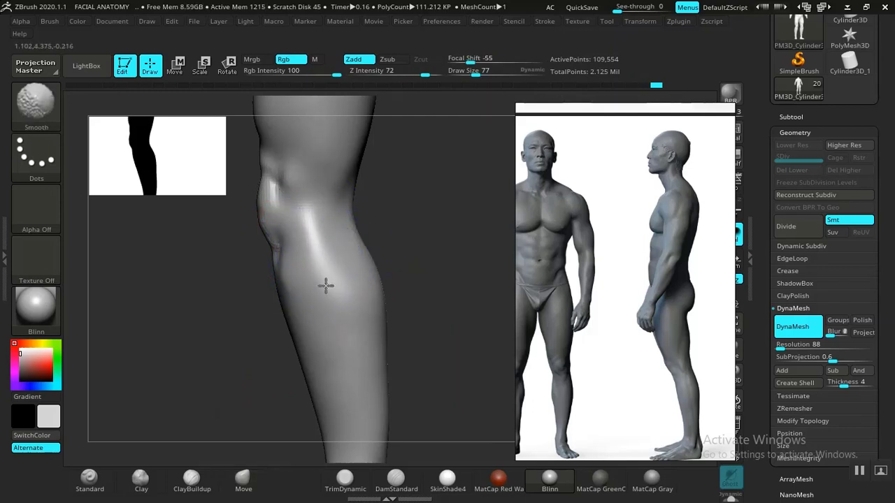
shift+drag(322, 288, 360, 307)
mouse_move(445, 315)
alt+mouse_down()
mouse_move(392, 278)
mouse_move(425, 340)
mouse_move(428, 309)
mouse_move(434, 340)
alt+mouse_up()
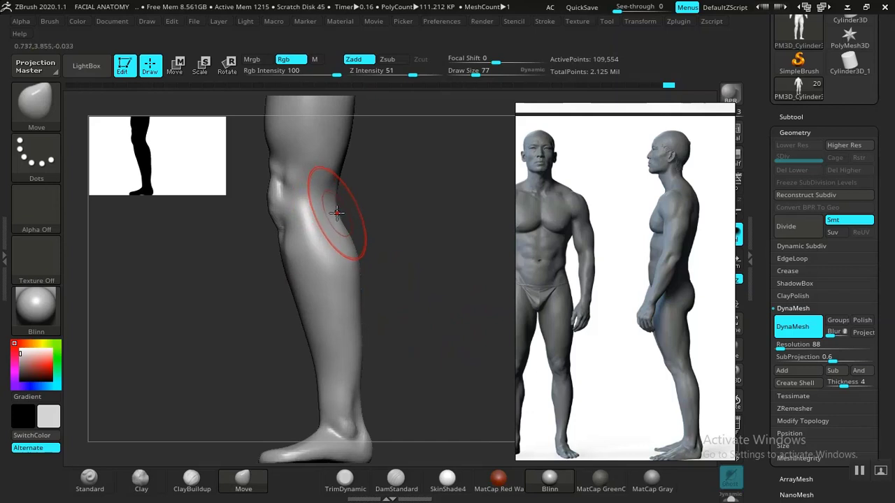
mouse_move(374, 231)
mouse_down()
mouse_move(396, 249)
mouse_move(379, 223)
mouse_up()
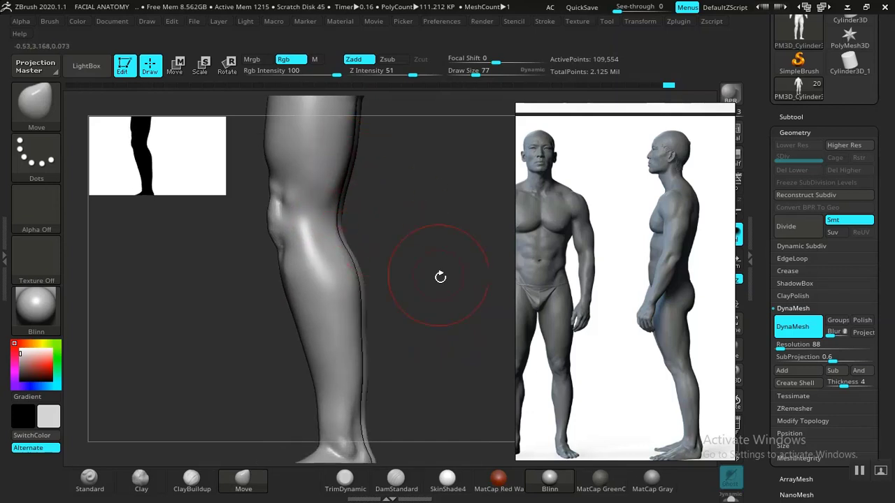
- Refine the side contour of the calf, back of the knee and thigh with the Move brush at draw size 77
mouse_move(441, 277)
alt+mouse_down()
mouse_move(408, 247)
mouse_move(414, 242)
mouse_move(421, 281)
mouse_move(424, 266)
mouse_move(364, 273)
alt+mouse_up()
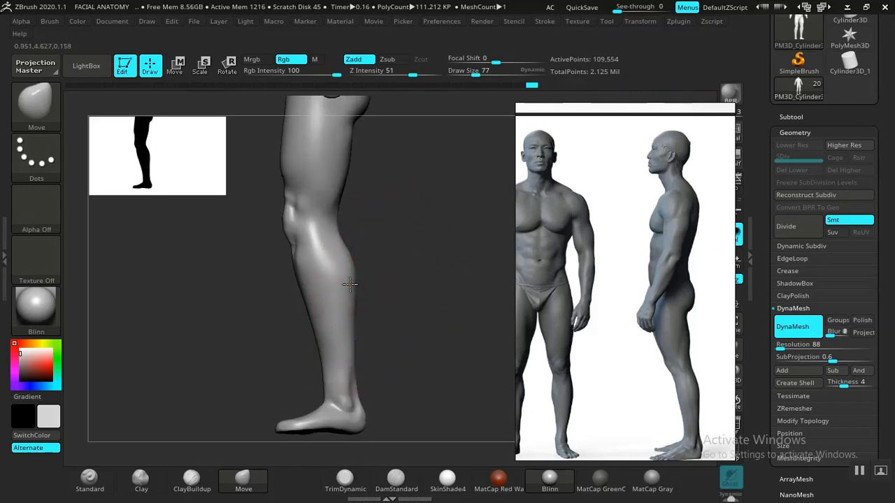
drag(382, 285, 387, 296)
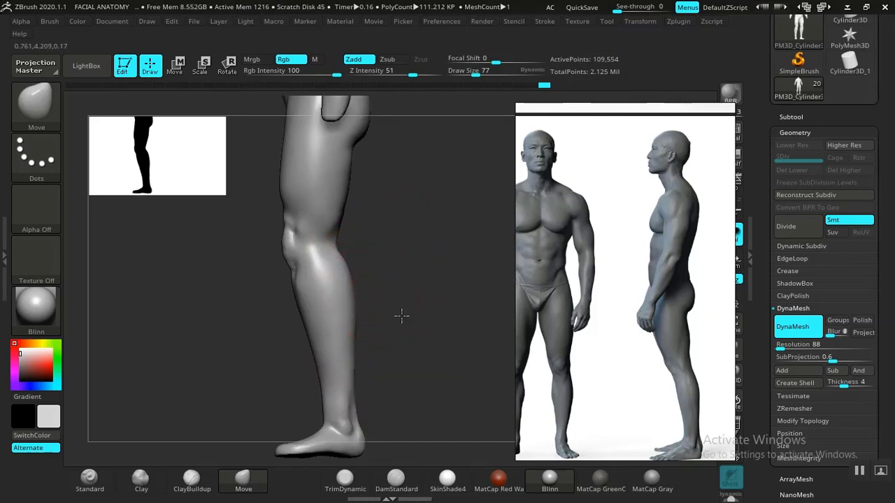
mouse_move(401, 316)
alt+mouse_down()
mouse_move(306, 206)
mouse_move(402, 317)
alt+mouse_up()
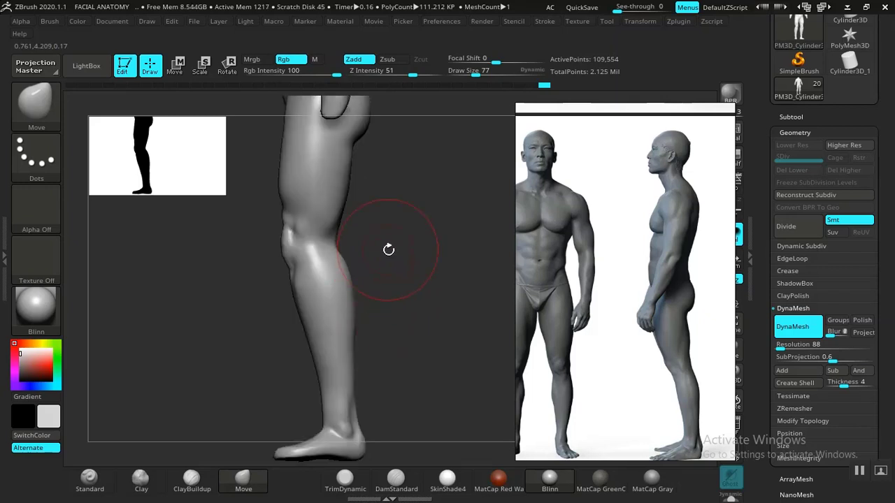
alt+drag(389, 250, 390, 308)
drag(402, 345, 427, 305)
alt+drag(451, 363, 428, 319)
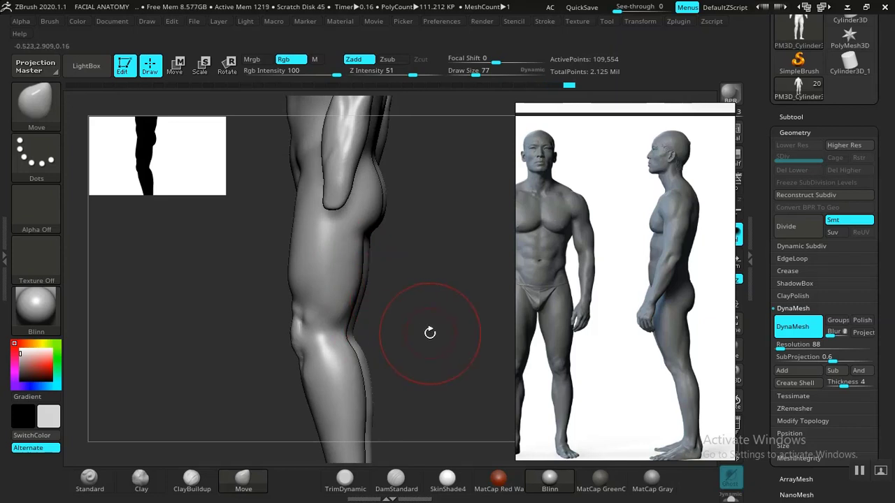
alt+drag(434, 342, 371, 338)
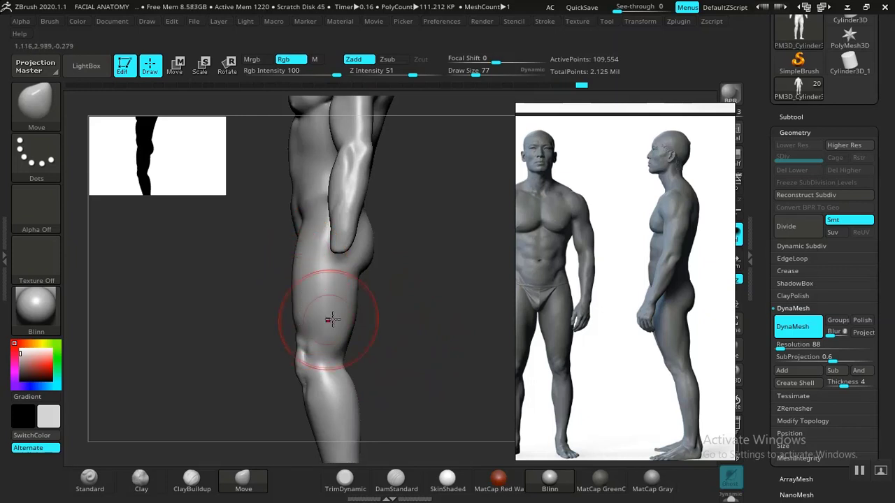
- Examine the full body from the side and back and compare its profile with the side reference view
alt+drag(332, 319, 383, 259)
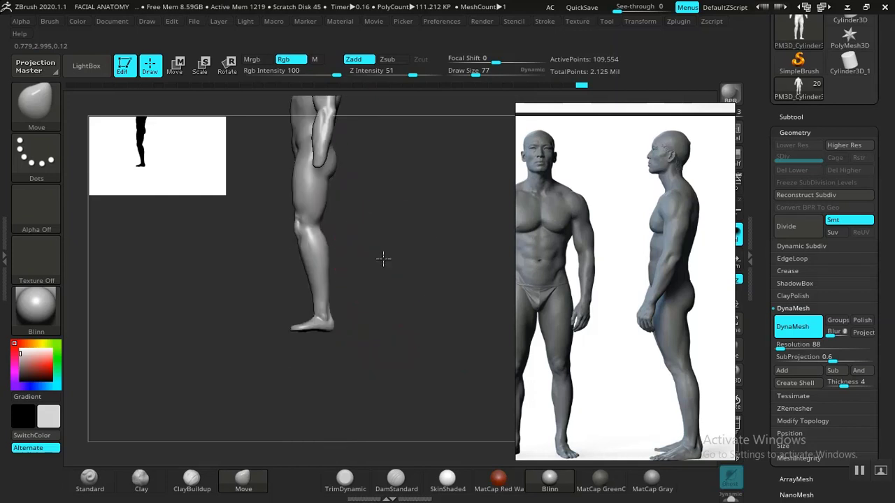
mouse_move(390, 299)
alt+mouse_down()
mouse_move(362, 281)
mouse_move(390, 327)
mouse_move(401, 296)
mouse_move(404, 309)
mouse_move(423, 316)
mouse_move(414, 293)
mouse_move(402, 303)
mouse_move(406, 286)
mouse_move(404, 329)
mouse_move(372, 262)
mouse_move(361, 288)
mouse_move(383, 307)
alt+mouse_up()
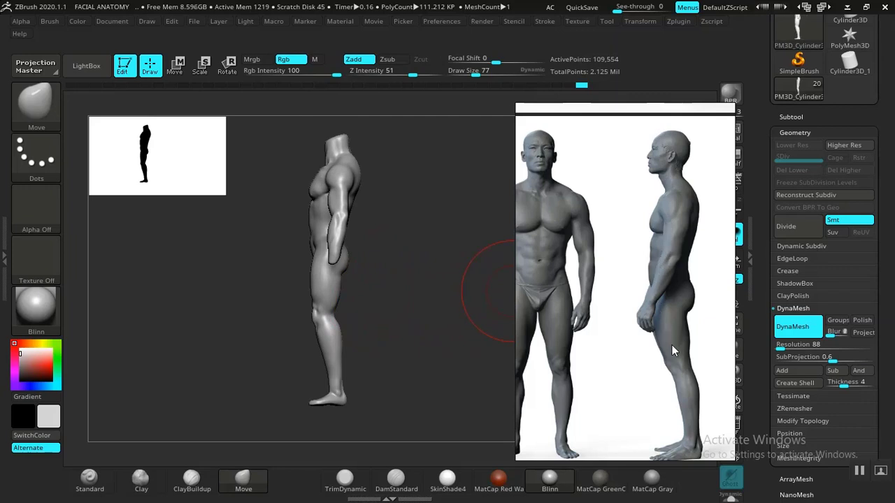
mouse_move(488, 416)
mouse_down()
mouse_move(434, 348)
mouse_move(349, 370)
mouse_up()
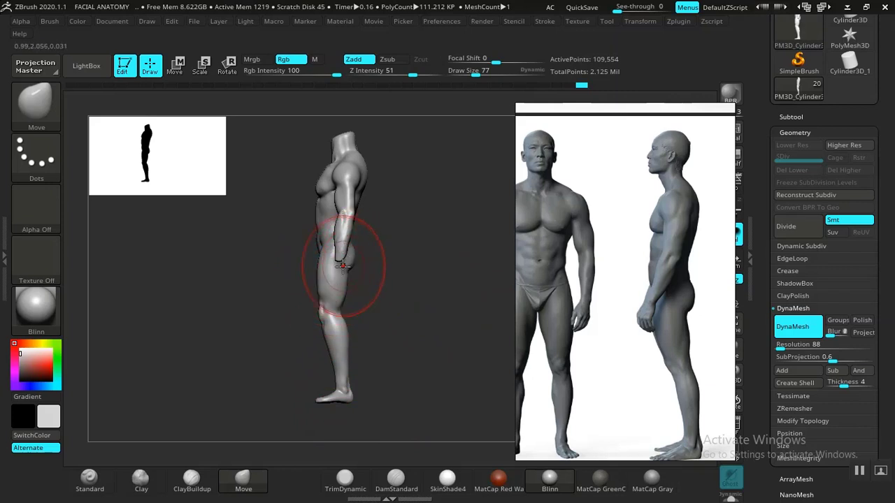
drag(432, 292, 338, 237)
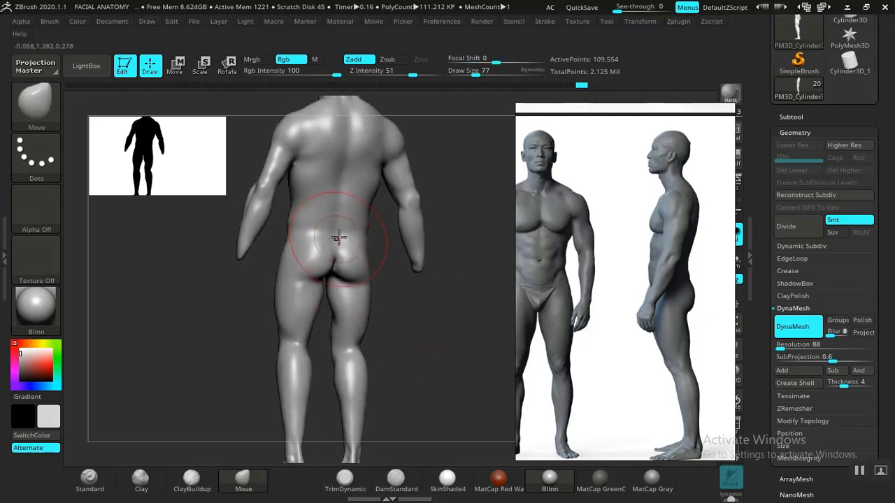
drag(411, 293, 423, 362)
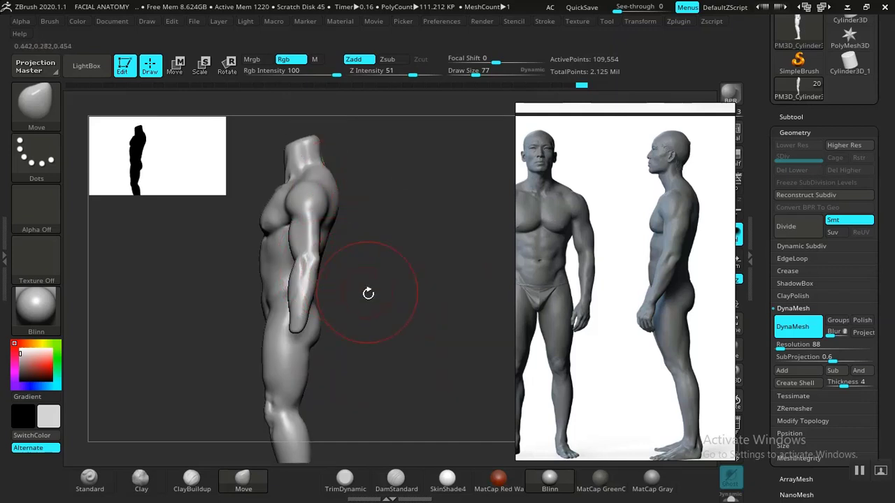
drag(369, 294, 237, 295)
- Display the wireframe, lasso-mask the arms from the shoulders down with MaskLasso, and return to the Move brush
key(shift+f)
alt+drag(241, 294, 209, 356)
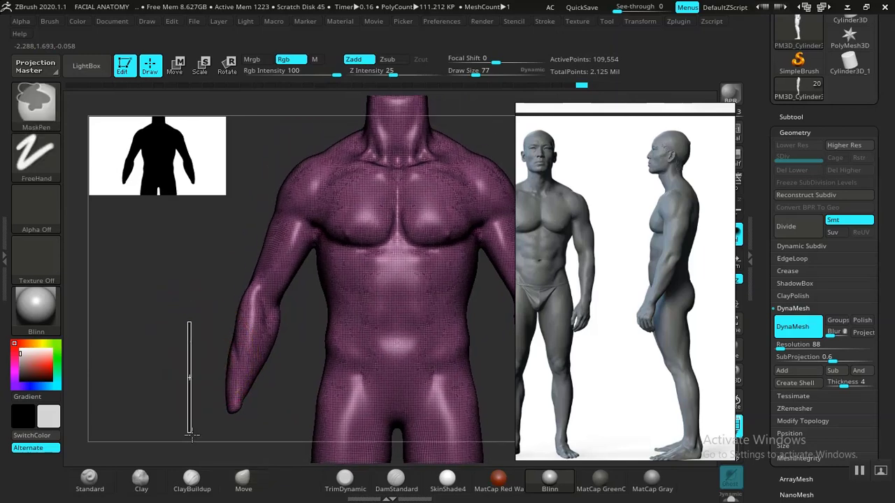
key(ctrl)
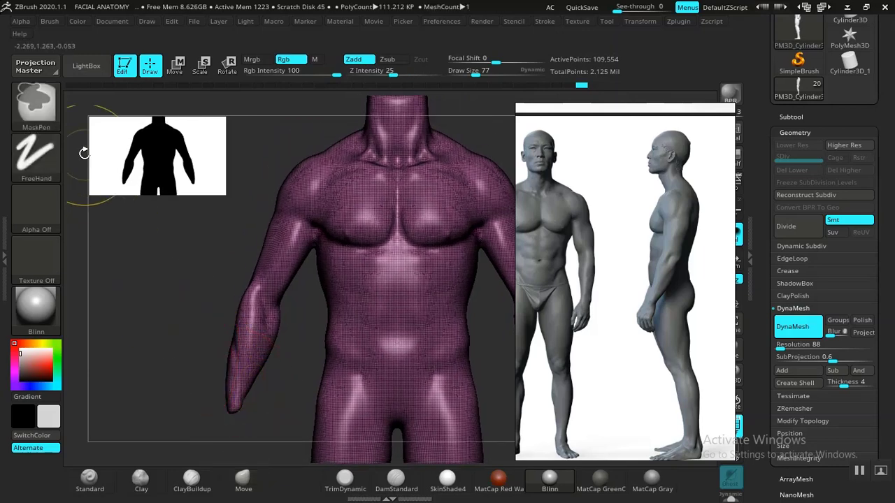
ctrl+click(37, 124)
click(259, 178)
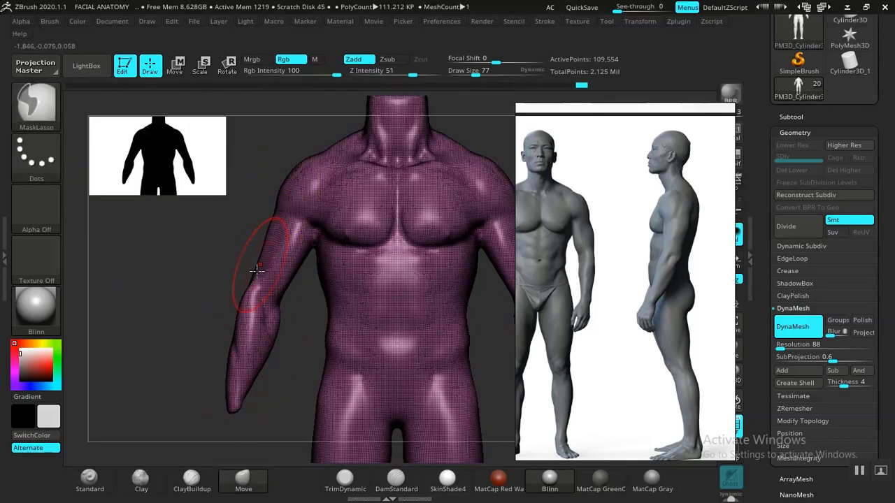
mouse_move(196, 355)
mouse_down()
mouse_move(187, 332)
mouse_move(203, 366)
mouse_move(196, 364)
mouse_move(196, 398)
mouse_move(190, 368)
mouse_move(175, 371)
mouse_up()
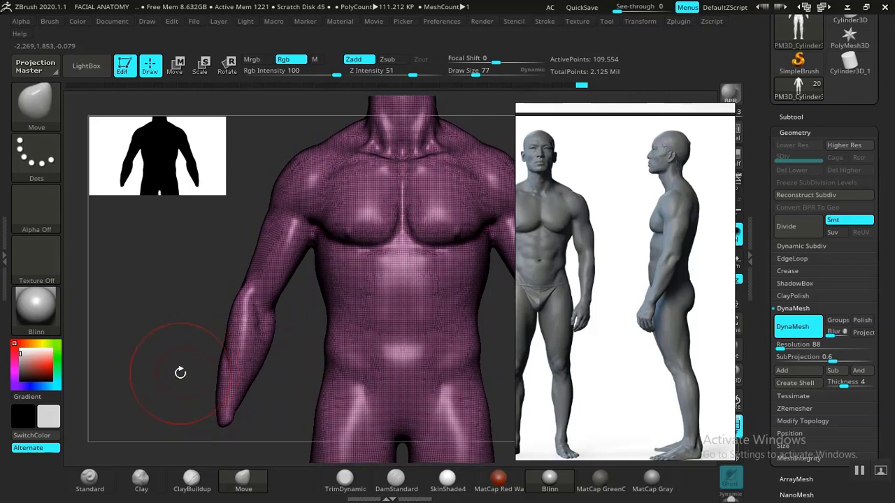
mouse_move(150, 336)
ctrl+mouse_down()
mouse_move(223, 451)
mouse_move(269, 398)
mouse_move(294, 302)
ctrl+mouse_up()
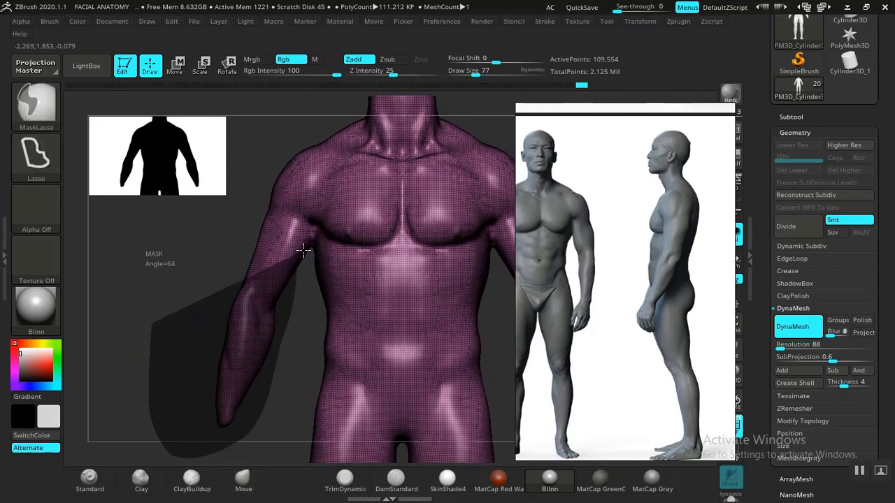
ctrl+drag(307, 245, 260, 240)
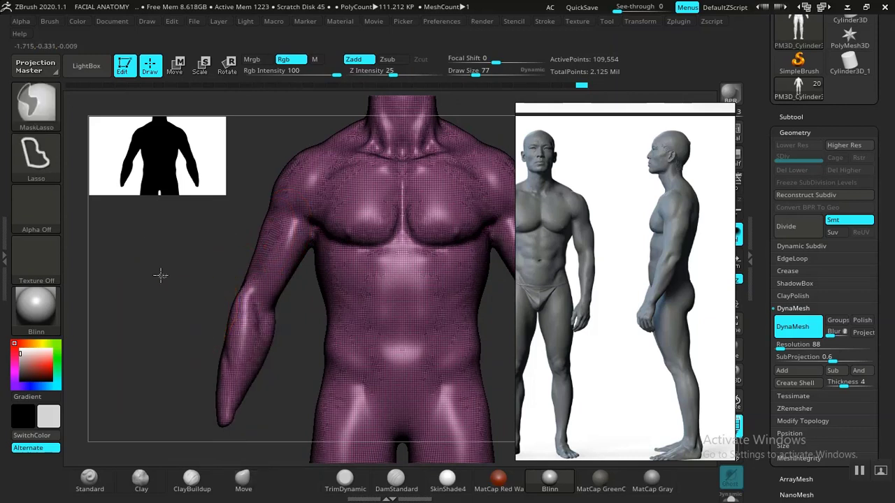
mouse_move(160, 275)
ctrl+mouse_down()
mouse_move(194, 465)
mouse_move(290, 392)
mouse_move(312, 246)
ctrl+mouse_up()
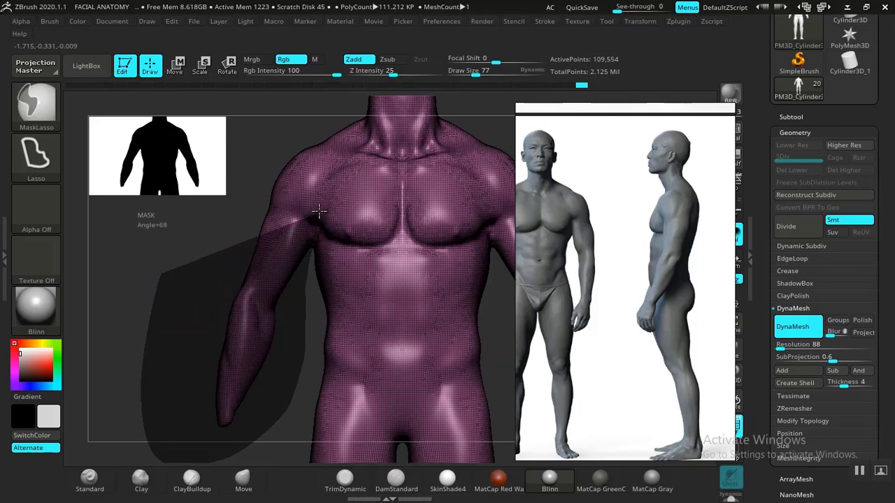
mouse_move(334, 180)
ctrl+mouse_down()
mouse_move(265, 133)
mouse_move(175, 209)
mouse_move(165, 266)
ctrl+mouse_up()
key(b)
key(m)
key(v)
mouse_move(256, 324)
mouse_down()
mouse_move(244, 316)
mouse_move(225, 323)
mouse_up()
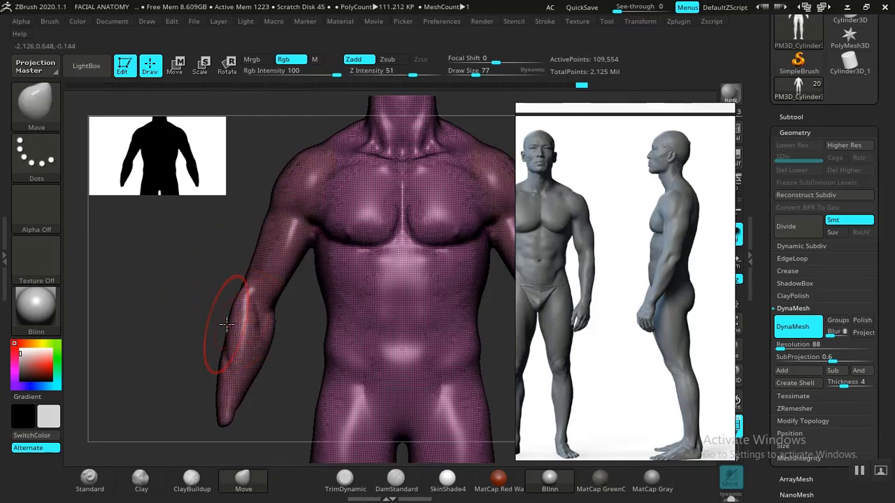
- Isolate the torso and the arms in turn to check where the masked arms separate from the body
ctrl+shift+click(263, 316)
ctrl+shift+drag(266, 350, 402, 320)
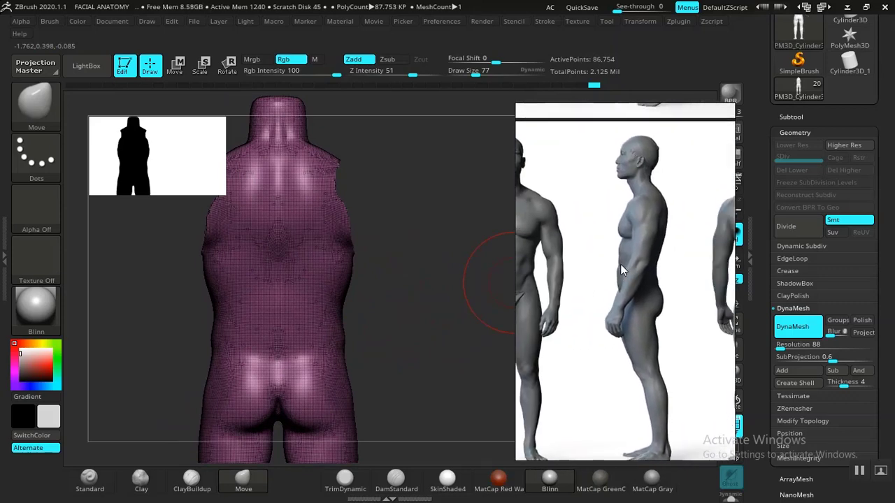
middle_drag(620, 264, 646, 268)
mouse_move(409, 317)
mouse_down()
mouse_move(376, 314)
mouse_move(424, 314)
mouse_up()
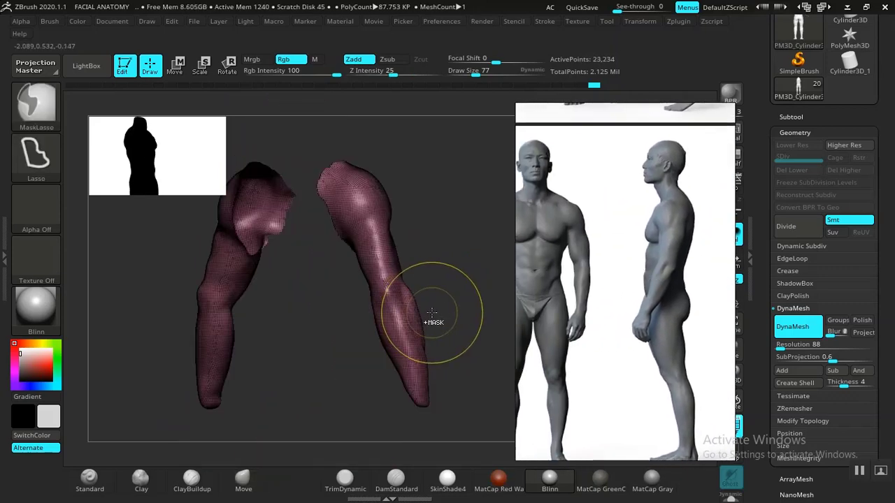
ctrl+shift+click(433, 314)
- Refine the arm mask's edge with MaskLasso, trimming it across the upper back and extending it over the front of the shoulder
mouse_move(455, 270)
mouse_down()
mouse_move(443, 259)
mouse_move(467, 290)
mouse_up()
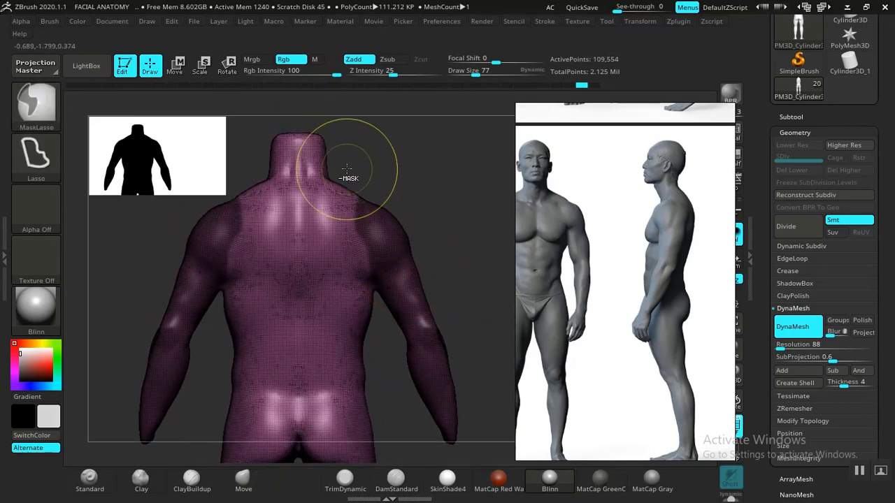
mouse_move(325, 246)
ctrl+mouse_down()
mouse_move(349, 316)
mouse_move(369, 309)
ctrl+mouse_up()
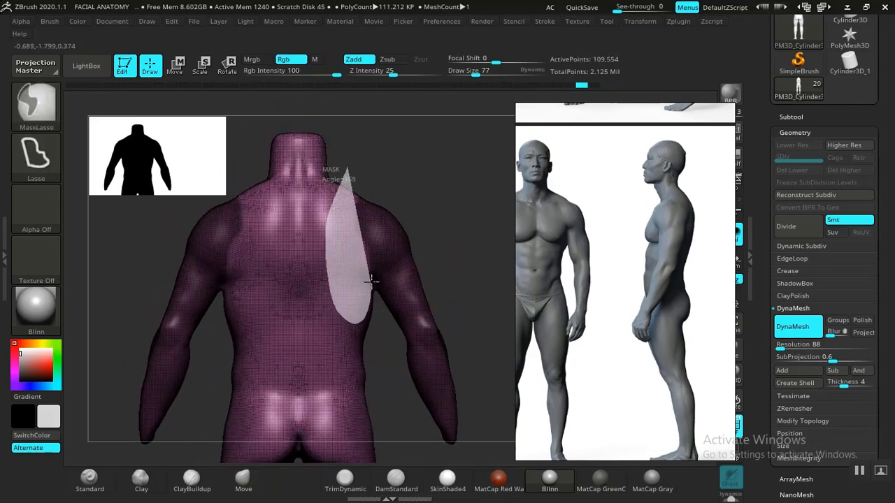
ctrl+drag(388, 212, 359, 223)
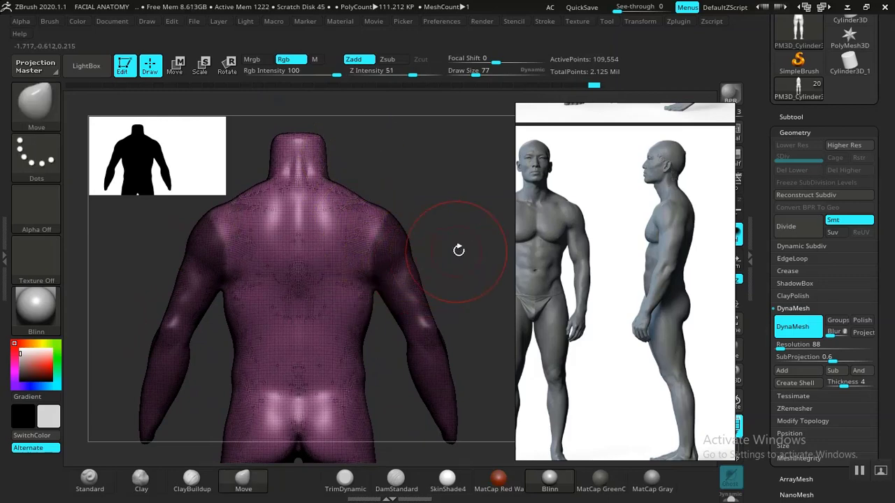
mouse_move(460, 250)
mouse_down()
mouse_move(357, 243)
mouse_move(330, 290)
mouse_move(236, 345)
mouse_move(261, 371)
mouse_move(330, 246)
mouse_up()
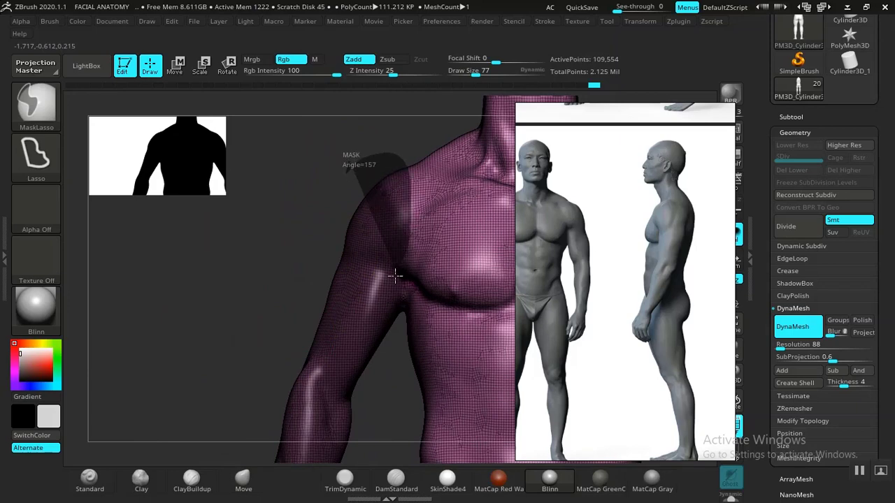
mouse_move(249, 325)
mouse_down()
mouse_move(369, 316)
mouse_move(397, 301)
mouse_move(447, 224)
mouse_move(454, 258)
mouse_up()
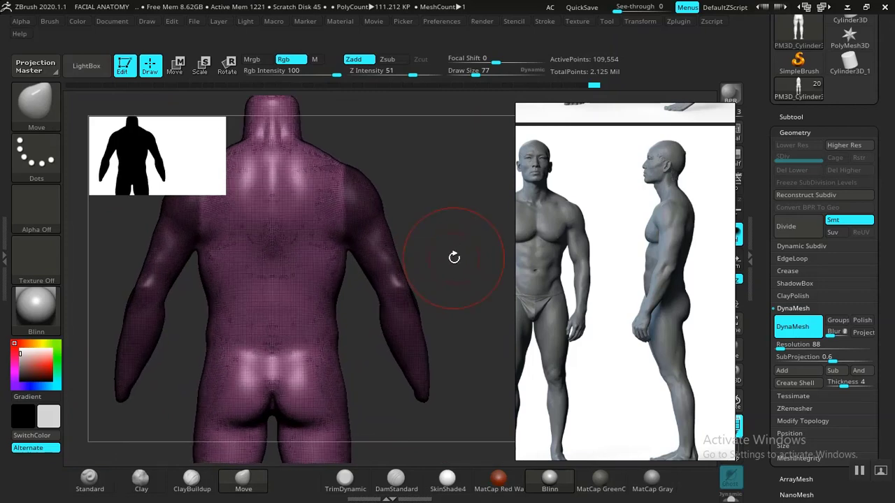
- Convert the masked arms into their own polygroup and hide them, leaving the torso and legs displayed
key(ctrl+w)
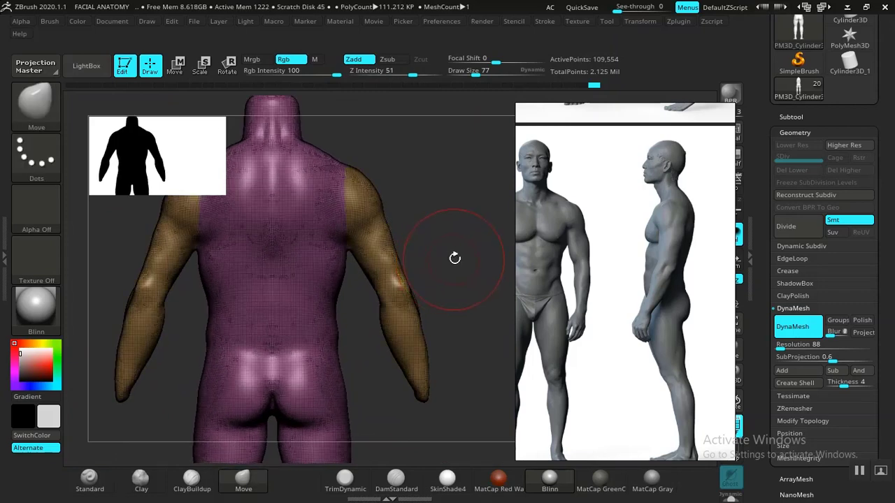
ctrl+shift+click(389, 267)
ctrl+shift+click(389, 268)
drag(453, 284, 158, 283)
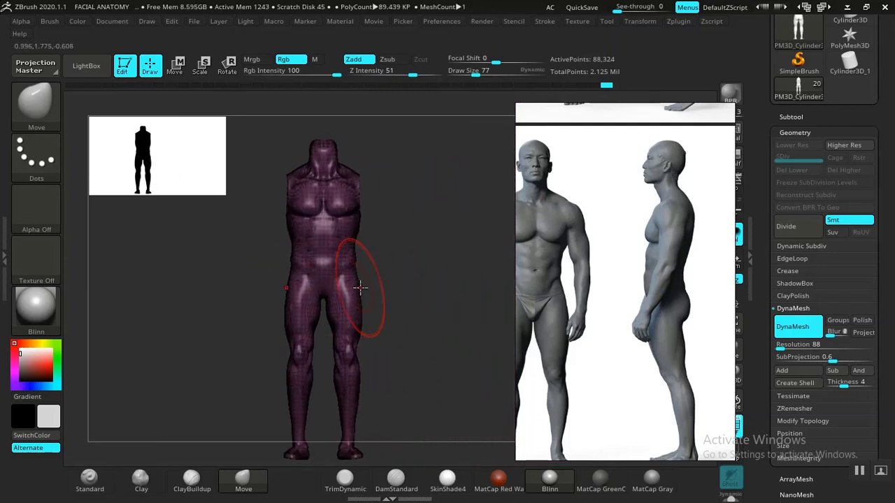
- Hide the wireframe and compare the armless body's side profile with the side reference view
key(shift+f)
alt+drag(417, 294, 449, 332)
middle_drag(614, 303, 659, 285)
mouse_move(431, 319)
mouse_down()
mouse_move(504, 304)
mouse_move(329, 306)
mouse_up()
middle_drag(641, 284, 568, 286)
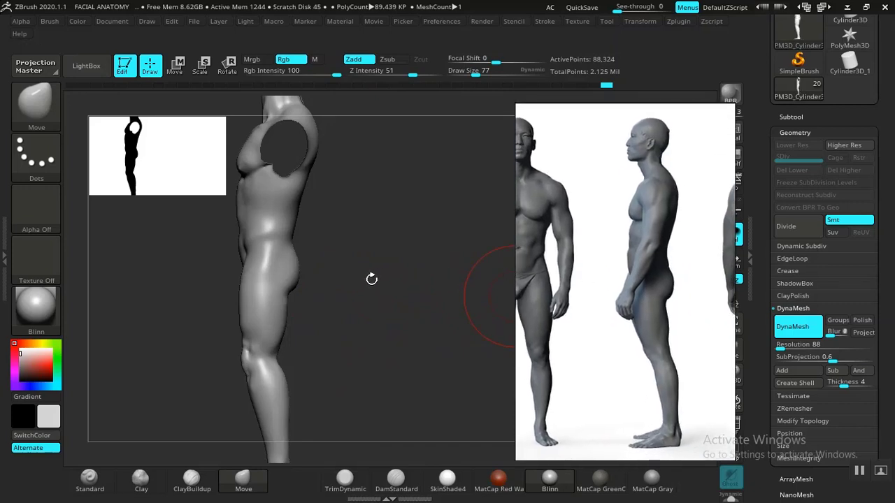
mouse_move(373, 283)
mouse_down()
mouse_move(394, 309)
mouse_move(385, 294)
mouse_move(402, 294)
mouse_move(329, 260)
mouse_up()
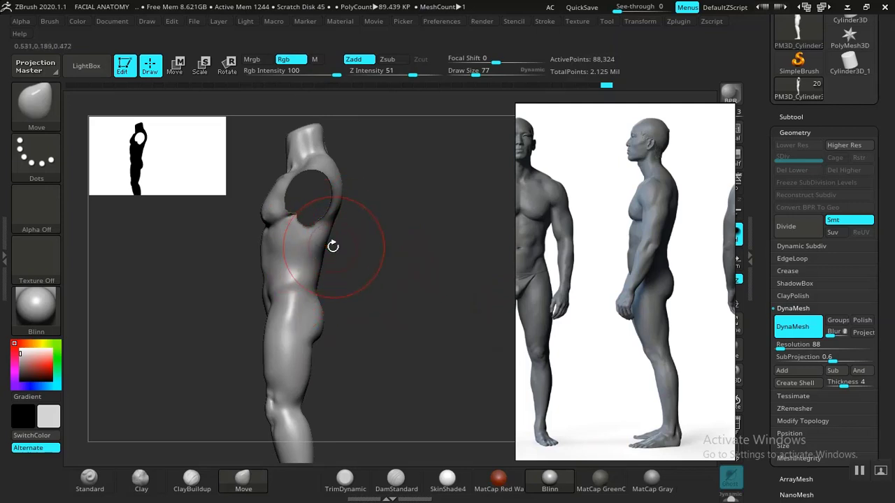
- Reshape the side contour of the lower back and buttocks with the Move brush at draw size 109, then reduce it to 73
mouse_move(390, 314)
mouse_down()
mouse_move(399, 314)
mouse_move(332, 272)
mouse_up()
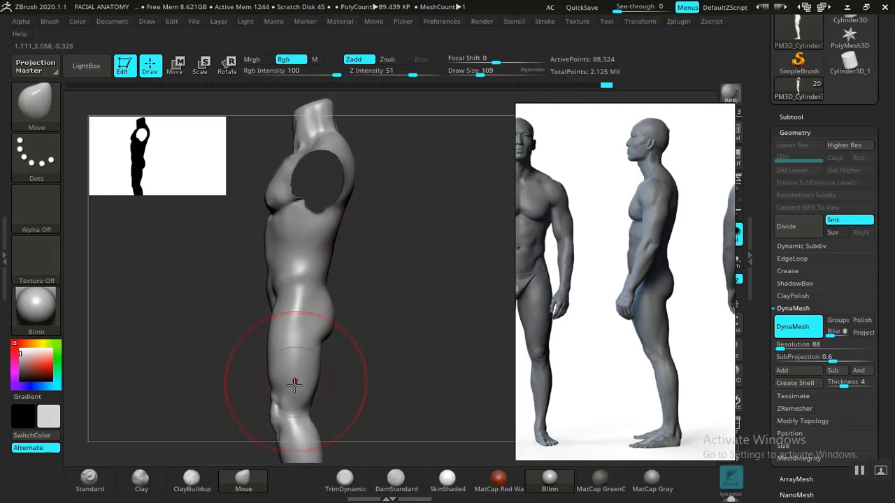
mouse_move(378, 371)
mouse_down()
mouse_move(417, 363)
mouse_move(422, 326)
mouse_move(394, 335)
mouse_move(310, 256)
mouse_up()
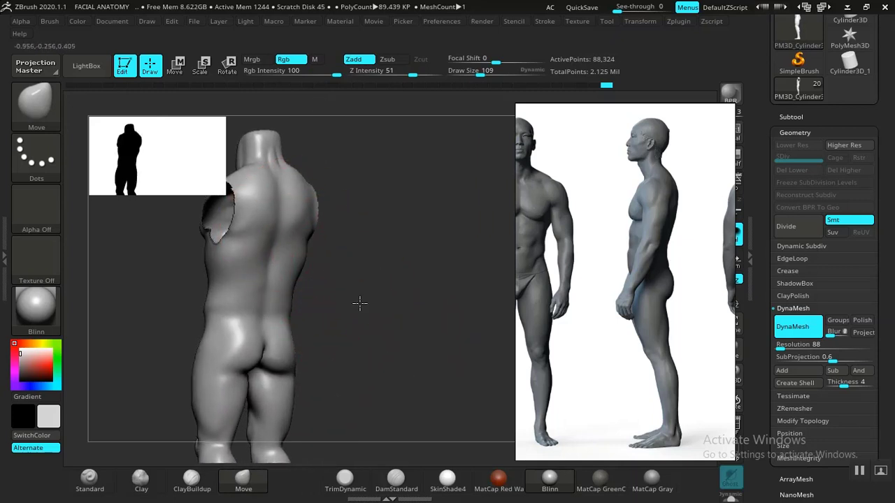
mouse_move(360, 304)
mouse_down()
mouse_move(422, 322)
mouse_move(367, 271)
mouse_up()
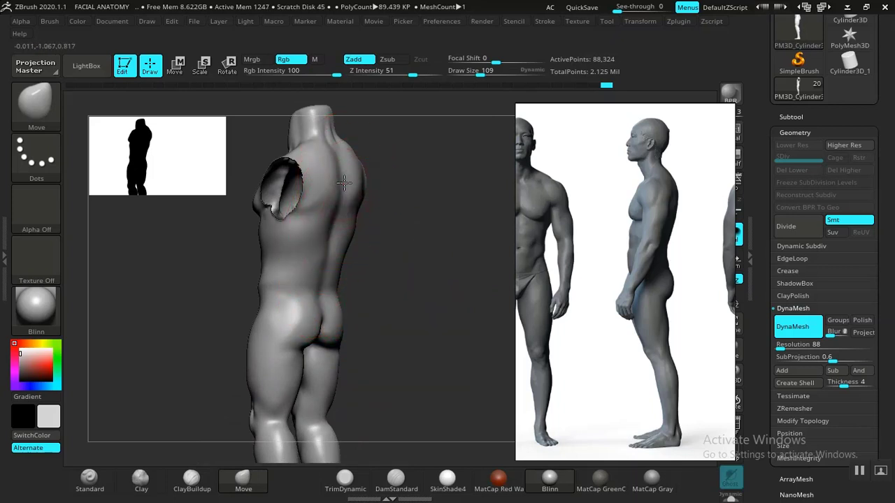
mouse_move(364, 230)
mouse_down()
mouse_move(384, 258)
mouse_move(379, 292)
mouse_move(404, 293)
mouse_move(417, 345)
mouse_move(339, 309)
mouse_move(338, 299)
mouse_up()
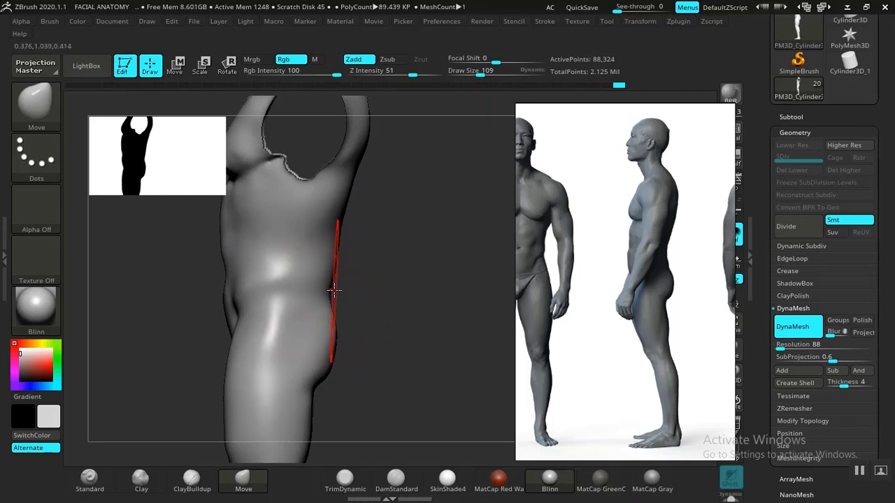
mouse_move(334, 278)
mouse_down()
mouse_move(411, 317)
mouse_move(354, 319)
mouse_up()
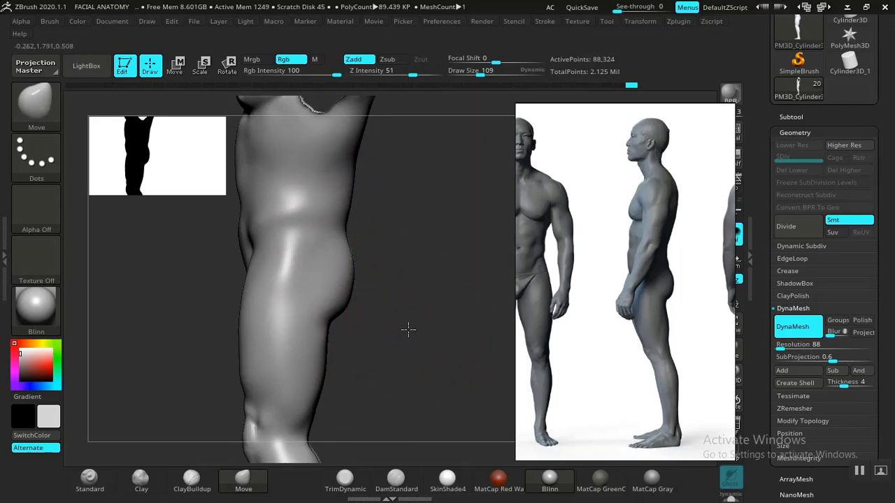
key(f)
mouse_move(379, 324)
mouse_down()
mouse_move(320, 323)
mouse_move(235, 368)
mouse_move(249, 378)
mouse_move(262, 359)
mouse_move(235, 393)
mouse_up()
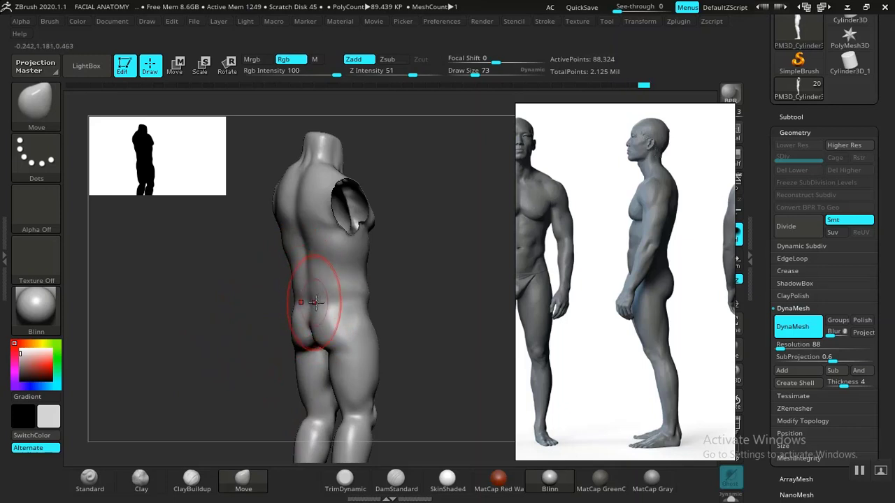
- Reshape the mid and lower back's side contour with the Move brush, reducing the draw size to 69
drag(264, 334, 226, 340)
mouse_move(291, 315)
mouse_down()
mouse_move(278, 316)
mouse_move(285, 313)
mouse_up()
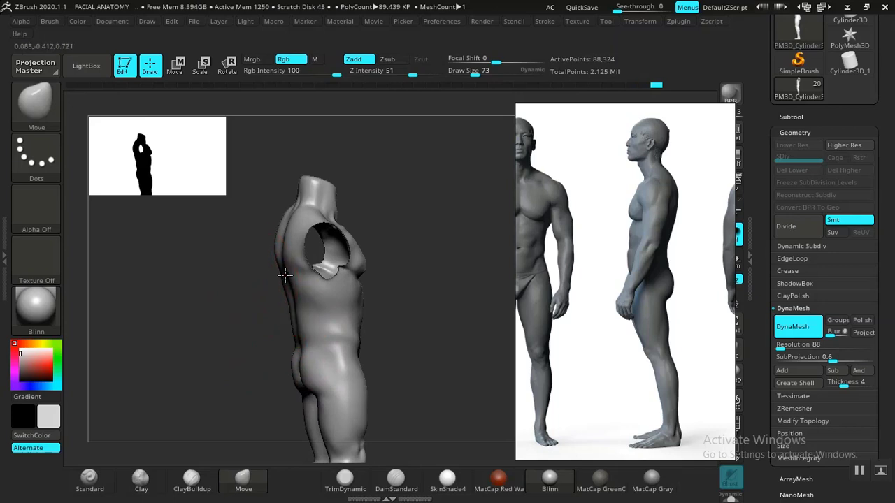
drag(247, 342, 346, 312)
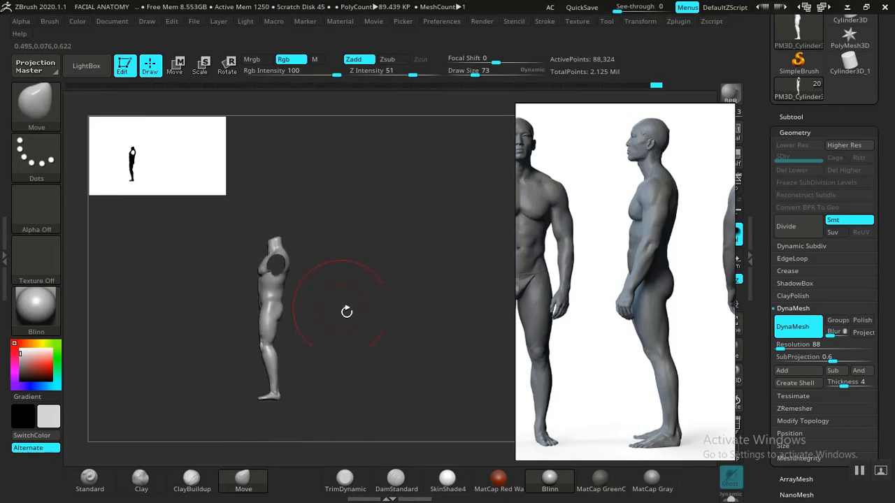
alt+drag(401, 358, 422, 360)
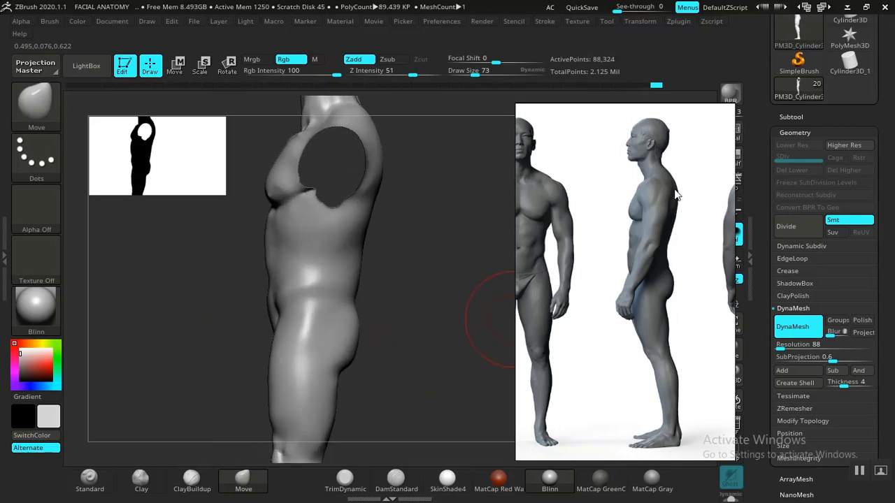
drag(410, 326, 445, 331)
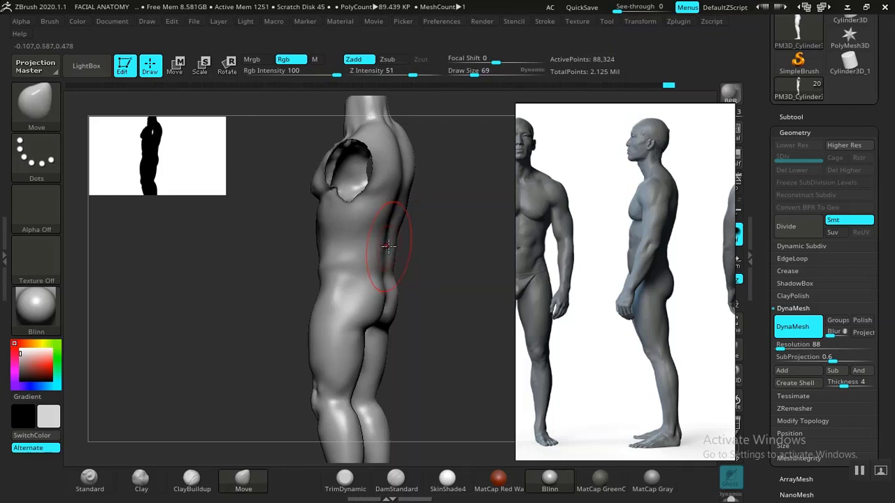
drag(404, 245, 498, 305)
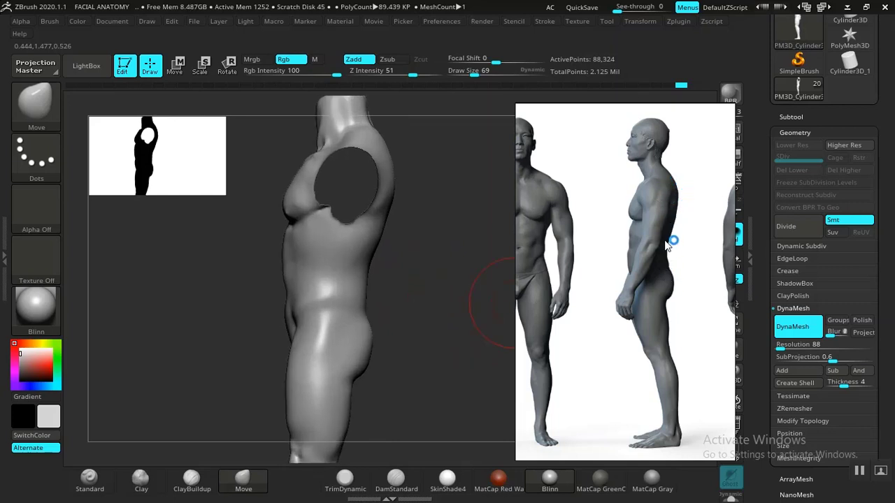
- Refine the lower back's curve into the buttocks with the Move brush at draw size 69, following the side and back reference views
drag(409, 321, 378, 316)
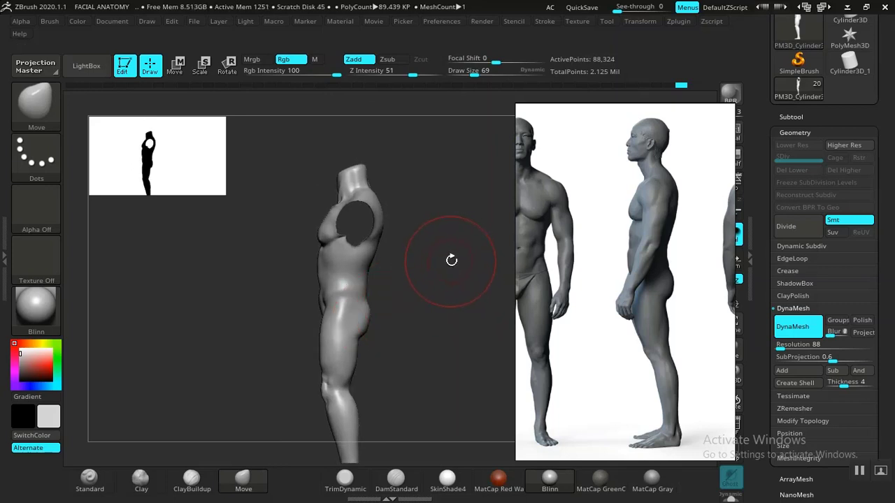
drag(450, 258, 479, 293)
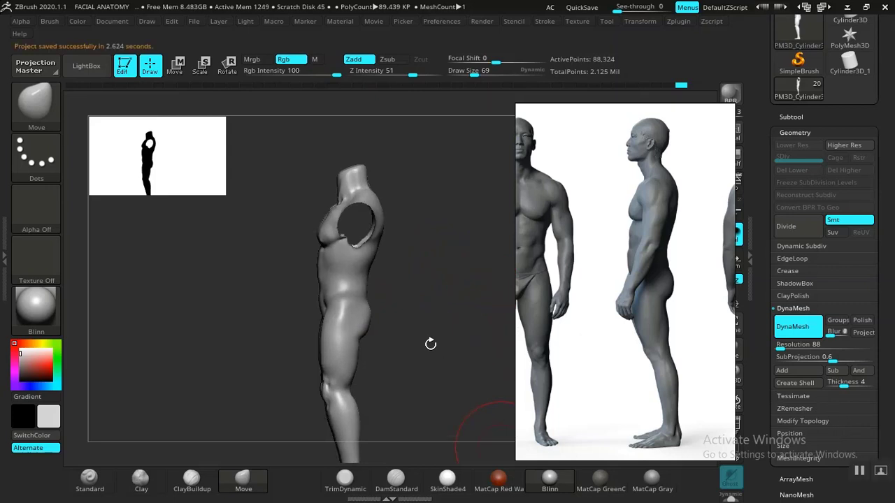
shift+drag(430, 343, 492, 285)
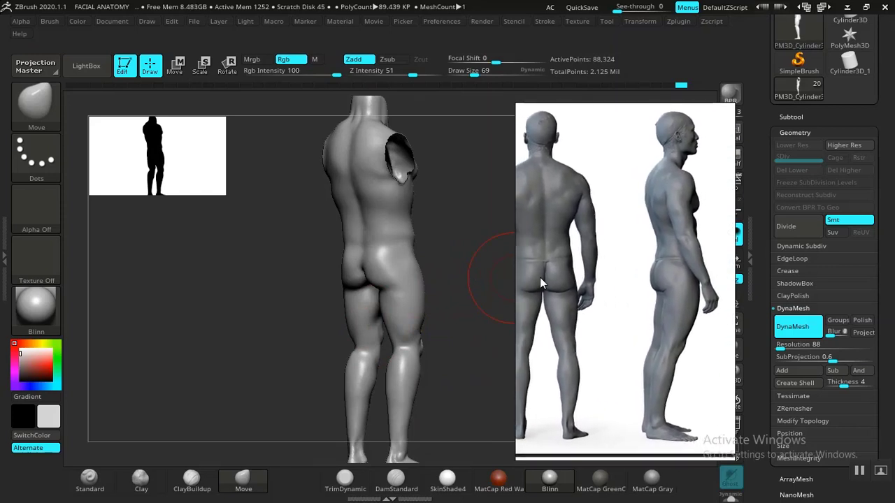
mouse_move(460, 293)
mouse_down()
mouse_move(441, 291)
mouse_move(468, 315)
mouse_move(443, 321)
mouse_move(469, 322)
mouse_move(455, 308)
mouse_move(500, 326)
mouse_move(426, 316)
mouse_move(474, 315)
mouse_move(362, 287)
mouse_up()
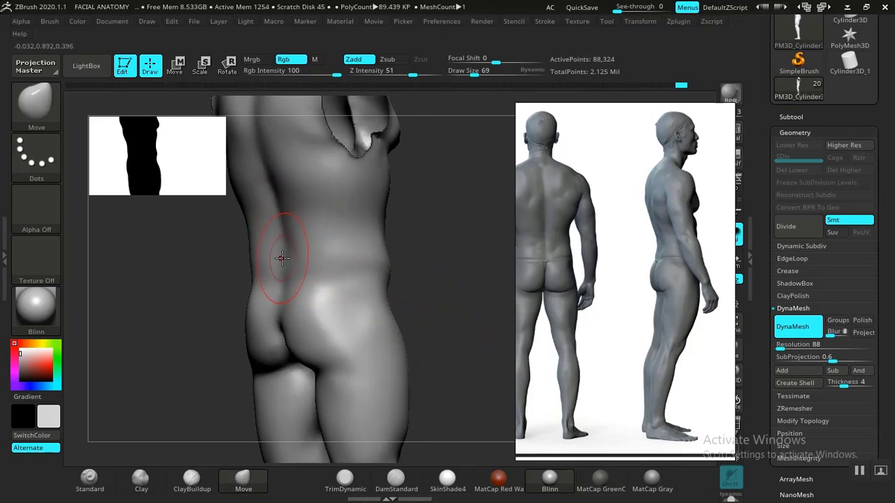
key(f)
mouse_move(420, 244)
mouse_down()
mouse_move(424, 286)
mouse_move(446, 288)
mouse_move(365, 284)
mouse_move(435, 296)
mouse_move(449, 337)
mouse_up()
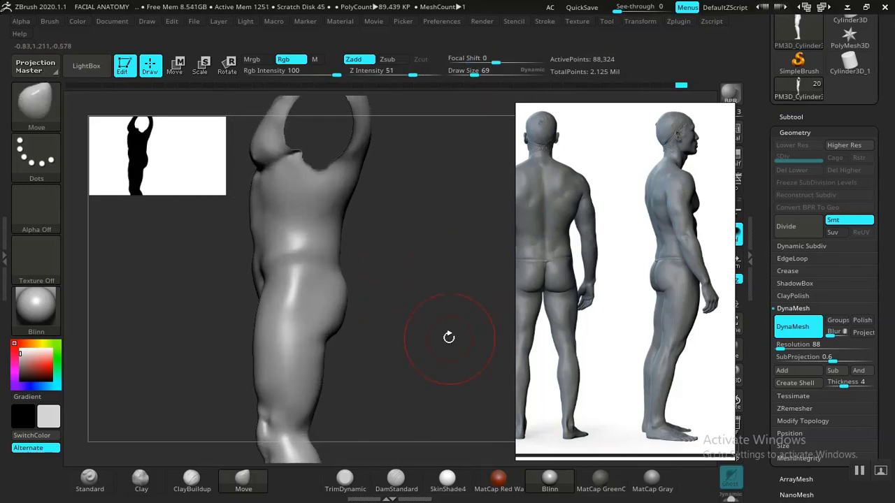
mouse_move(428, 290)
mouse_down()
mouse_move(419, 310)
mouse_move(404, 314)
mouse_move(414, 281)
mouse_move(436, 314)
mouse_move(424, 244)
mouse_move(386, 222)
mouse_up()
scroll(651, 272, up, 1)
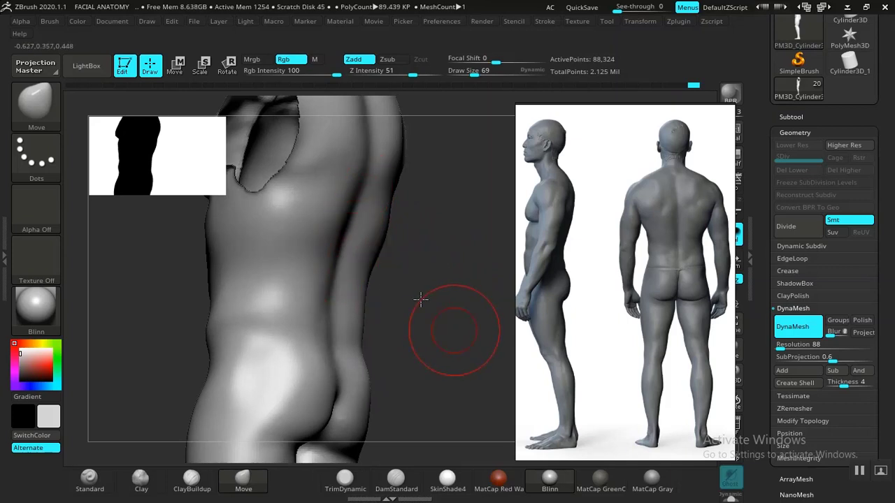
mouse_move(420, 300)
mouse_down()
mouse_move(447, 326)
mouse_move(415, 300)
mouse_move(394, 256)
mouse_move(406, 281)
mouse_move(424, 288)
mouse_move(405, 292)
mouse_move(426, 325)
mouse_move(371, 315)
mouse_up()
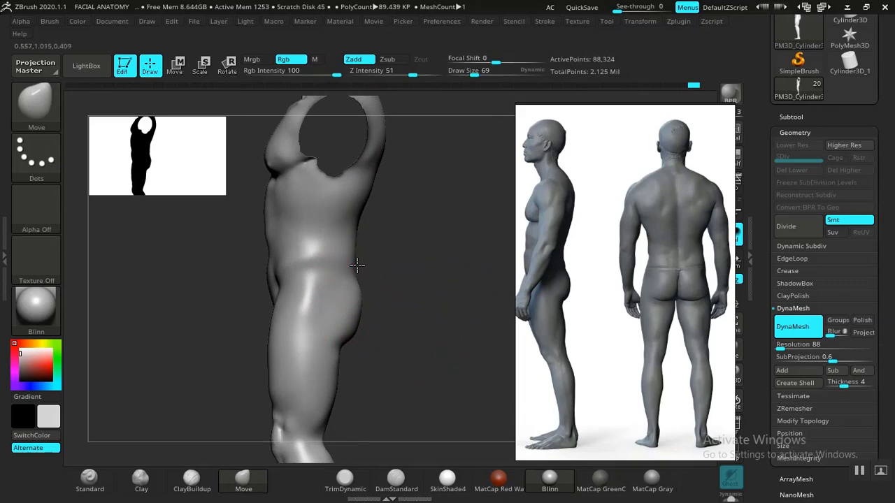
mouse_move(437, 293)
mouse_down()
mouse_move(407, 292)
mouse_move(448, 286)
mouse_move(443, 302)
mouse_move(450, 294)
mouse_move(422, 314)
mouse_move(440, 312)
mouse_move(416, 250)
mouse_move(449, 290)
mouse_move(443, 275)
mouse_move(476, 235)
mouse_up()
- Compare the rib cage and waist outline with the front reference view
scroll(602, 256, up, 3)
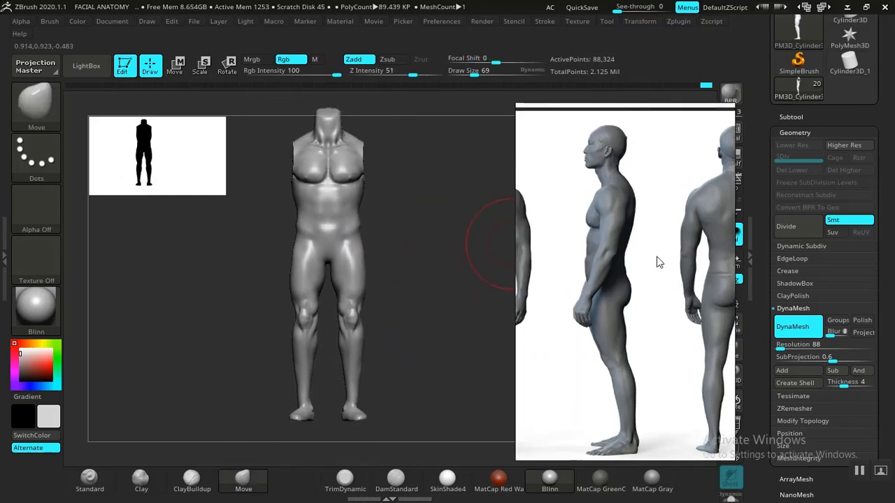
middle_drag(528, 283, 658, 274)
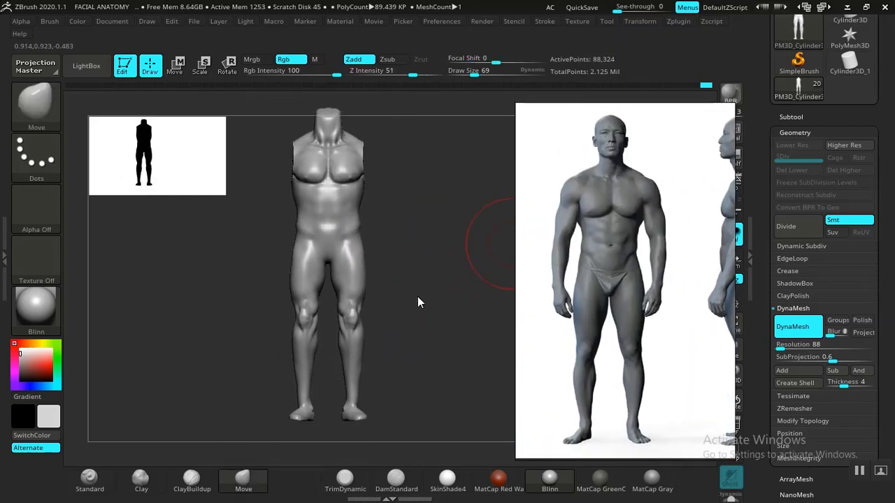
drag(426, 248, 442, 238)
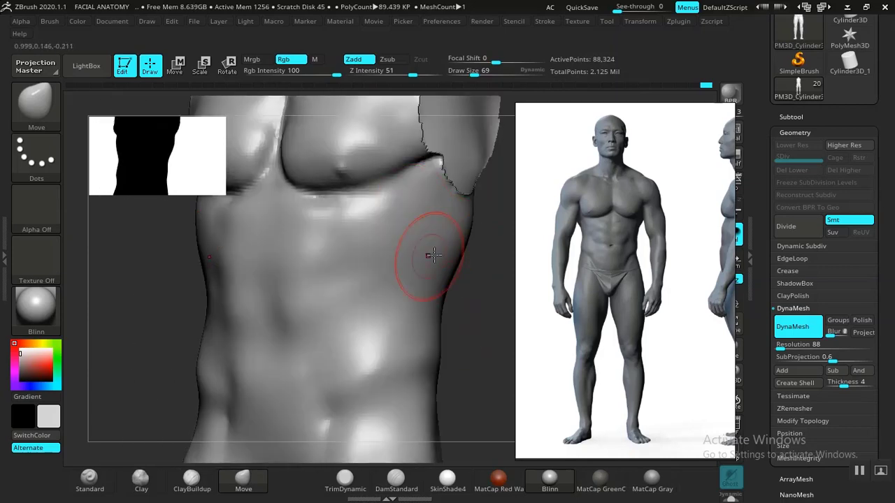
drag(486, 318, 493, 314)
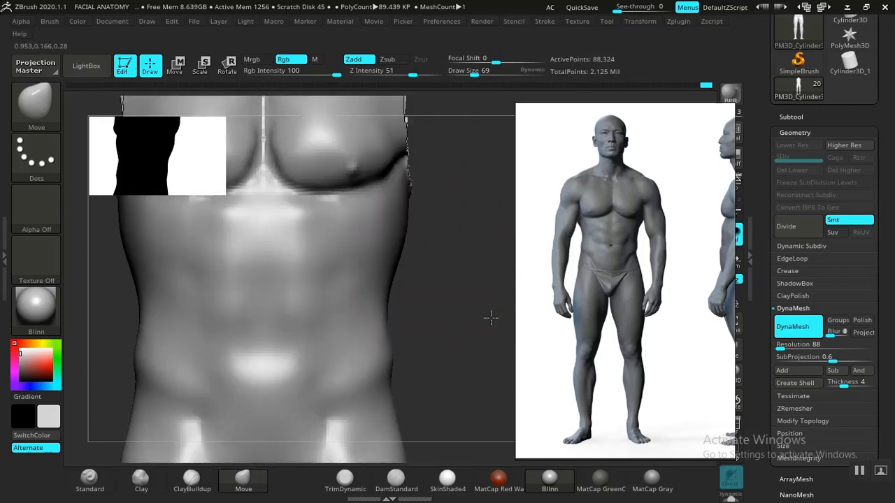
drag(444, 284, 417, 262)
- Build up the side of the rib cage below the armpit opening with the ClayBuildup brush at Z Intensity 16
key(b)
key(c)
key(b)
mouse_move(248, 435)
mouse_down()
mouse_move(419, 333)
mouse_move(351, 250)
mouse_up()
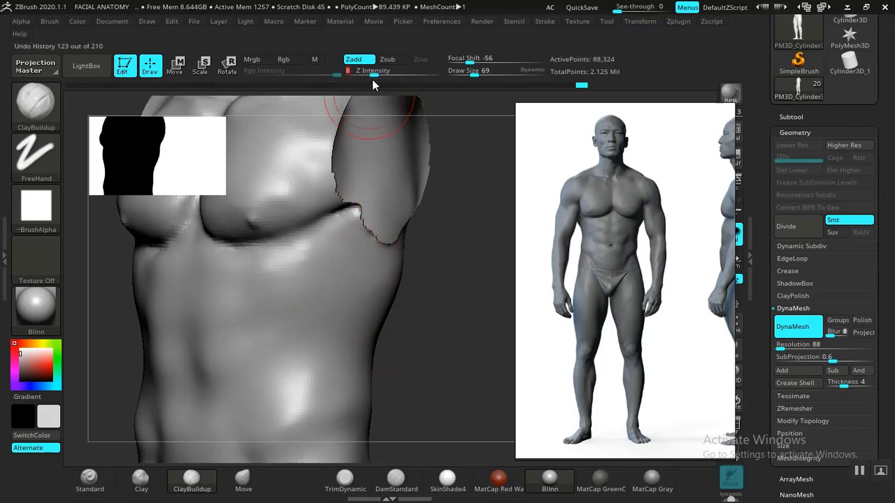
drag(374, 74, 384, 74)
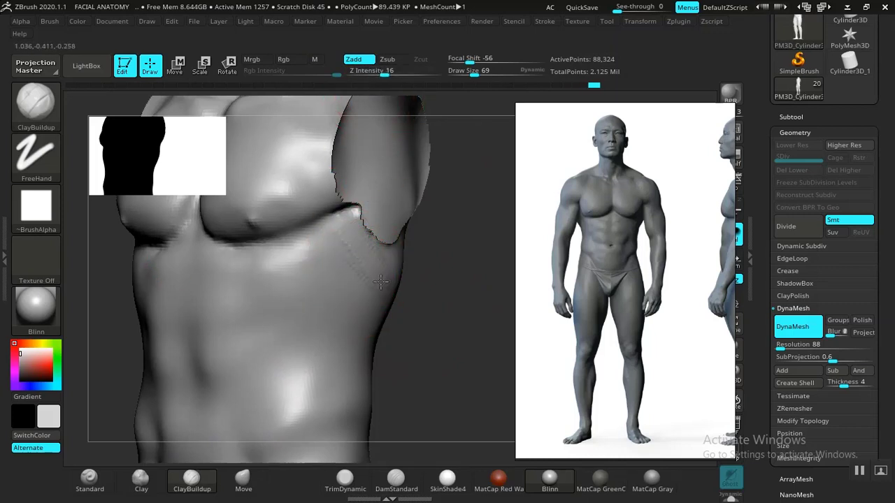
drag(401, 287, 406, 296)
drag(349, 259, 390, 308)
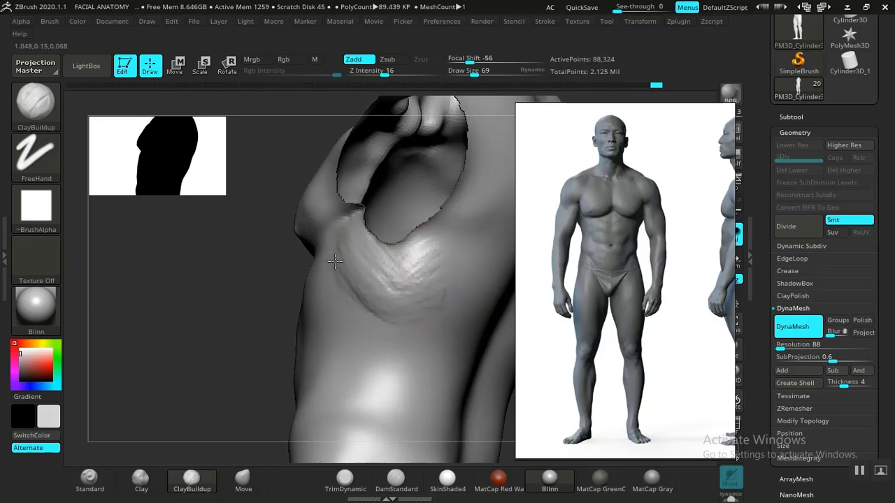
drag(365, 282, 383, 294)
- Smooth the built-up clay below the armpit opening with the Smooth brush, lowering its Z Intensity to 19
drag(250, 312, 298, 326)
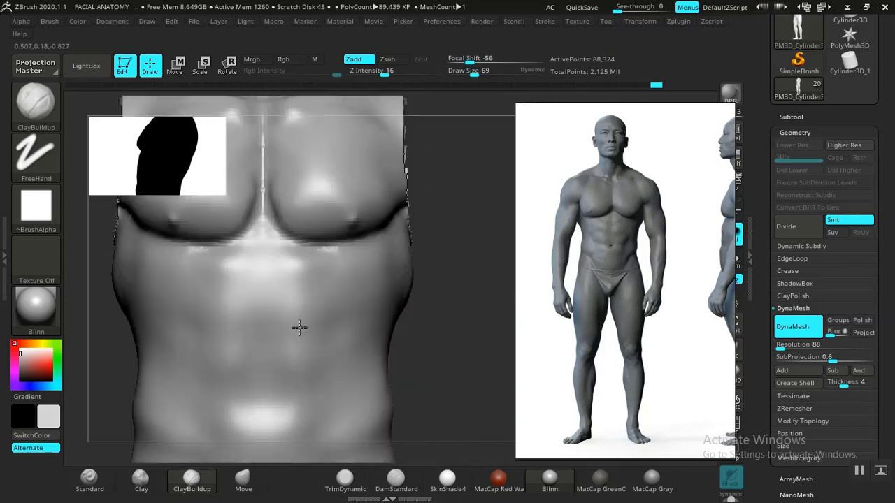
alt+drag(480, 319, 551, 305)
mouse_move(465, 328)
mouse_down()
mouse_move(439, 274)
mouse_move(455, 306)
mouse_move(435, 305)
mouse_move(450, 326)
mouse_move(455, 314)
mouse_move(380, 200)
mouse_up()
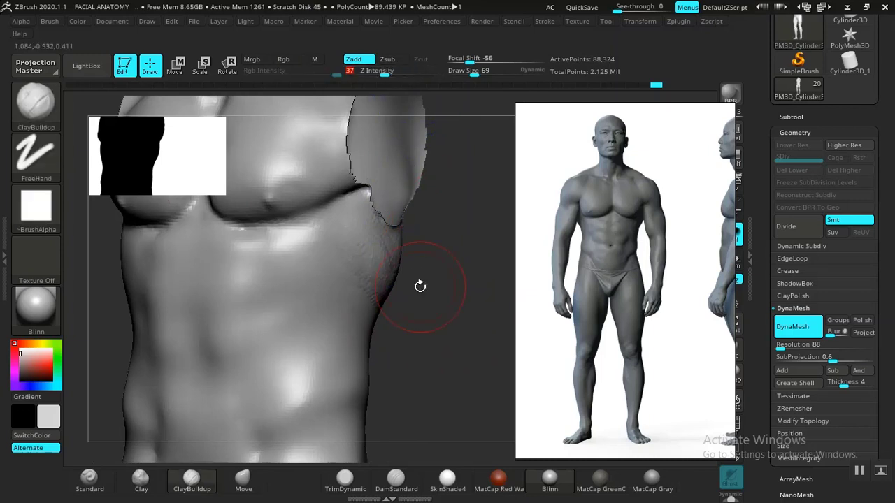
mouse_move(419, 286)
mouse_down()
mouse_move(443, 313)
mouse_move(435, 326)
mouse_move(395, 307)
mouse_up()
mouse_move(358, 283)
shift+mouse_down()
mouse_move(348, 282)
mouse_move(328, 243)
shift+mouse_up()
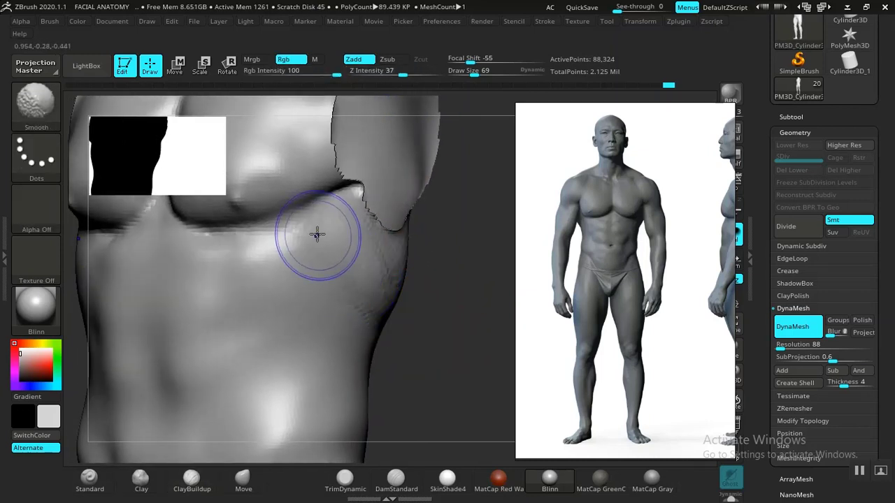
shift+click(389, 72)
drag(447, 306, 365, 306)
shift+drag(365, 301, 399, 290)
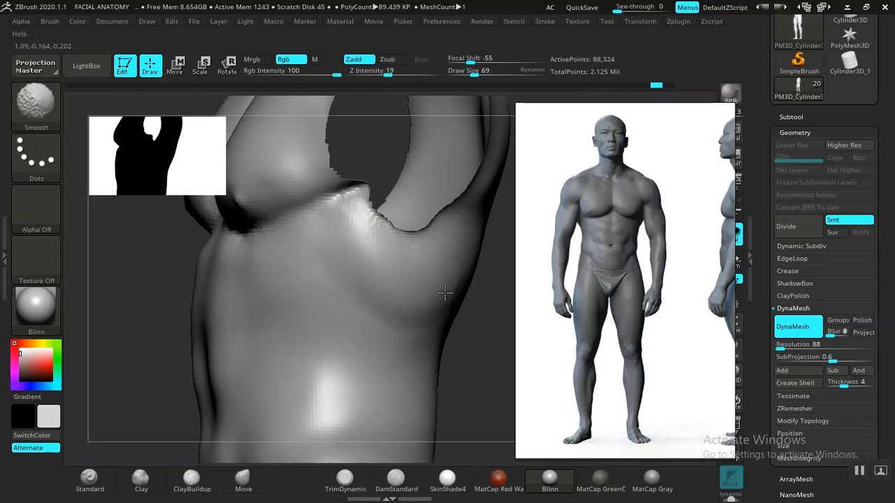
alt+drag(481, 338, 413, 241)
mouse_move(463, 320)
mouse_down()
mouse_move(485, 318)
mouse_move(458, 327)
mouse_move(436, 316)
mouse_move(489, 294)
mouse_move(356, 299)
mouse_move(256, 336)
mouse_move(320, 331)
mouse_up()
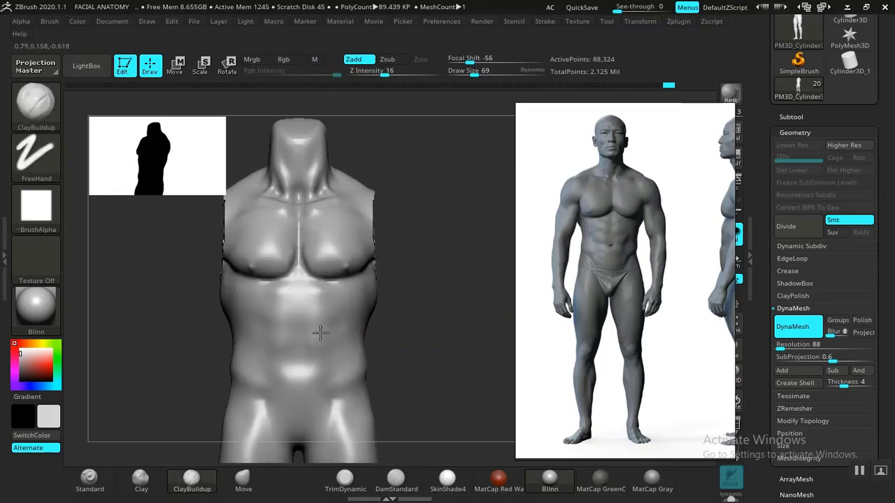
- Compare the abdomen, hips and thighs with the front reference view, including a close look at the reference's torso
mouse_move(443, 314)
alt+mouse_down()
mouse_move(438, 258)
mouse_move(417, 249)
mouse_move(435, 321)
mouse_move(448, 254)
mouse_move(478, 356)
alt+mouse_up()
alt+drag(480, 266, 474, 316)
mouse_move(464, 302)
alt+mouse_down()
mouse_move(475, 286)
mouse_move(462, 294)
mouse_move(351, 280)
mouse_move(351, 265)
alt+mouse_up()
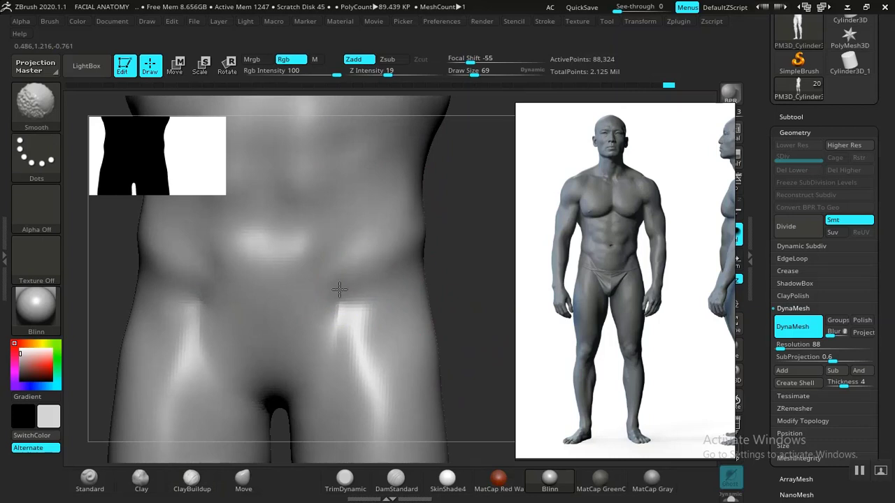
mouse_move(474, 305)
mouse_down()
mouse_move(485, 278)
mouse_move(496, 297)
mouse_up()
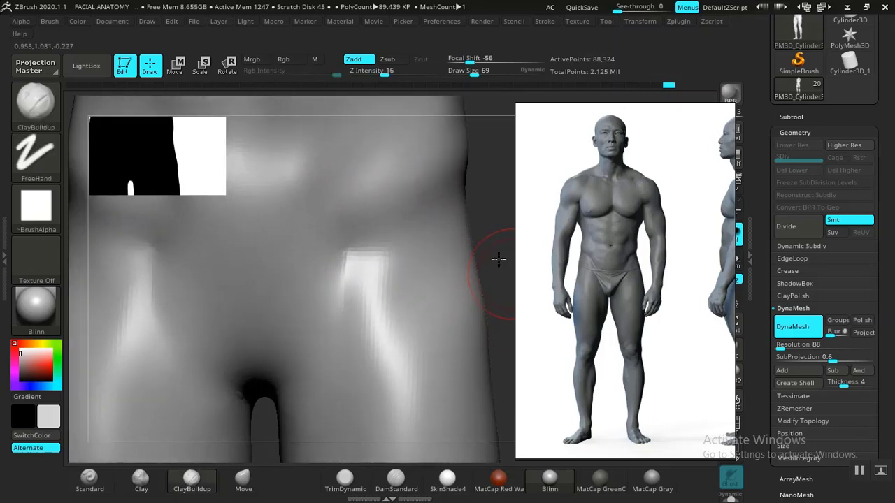
mouse_move(497, 260)
mouse_down()
mouse_move(449, 224)
mouse_move(485, 273)
mouse_move(493, 265)
mouse_move(455, 242)
mouse_move(457, 230)
mouse_move(455, 315)
mouse_move(404, 211)
mouse_up()
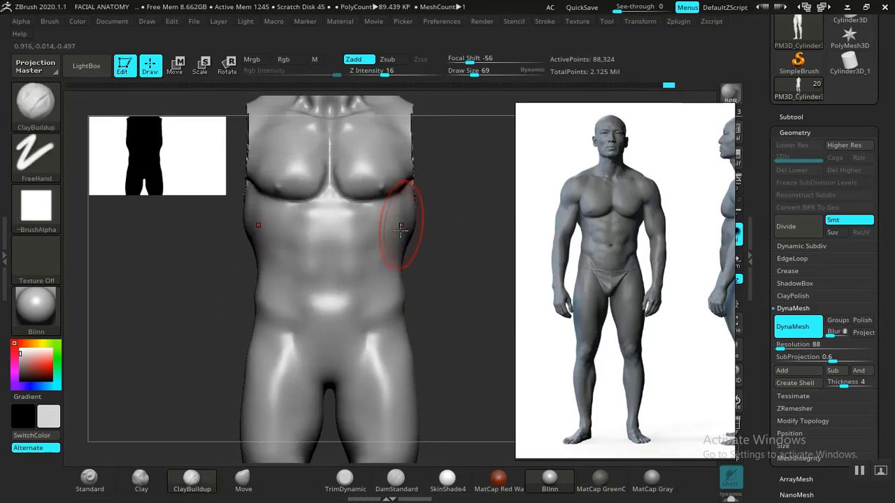
mouse_move(415, 269)
mouse_down()
mouse_move(457, 258)
mouse_move(477, 325)
mouse_move(474, 314)
mouse_move(552, 257)
mouse_up()
scroll(598, 252, up, 4)
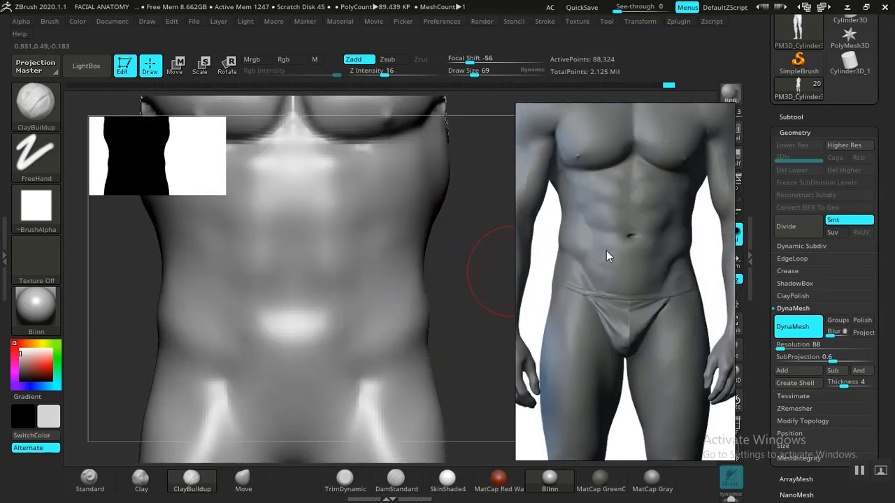
scroll(647, 252, down, 4)
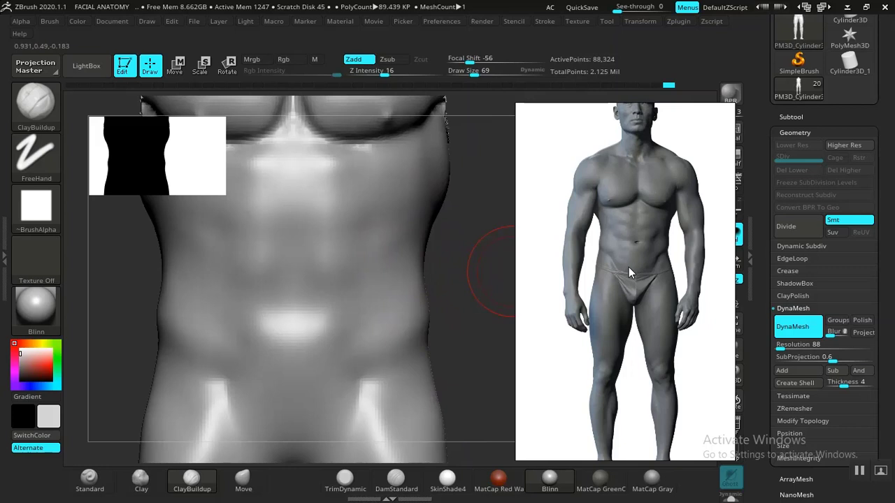
key(f)
alt+drag(444, 194, 444, 218)
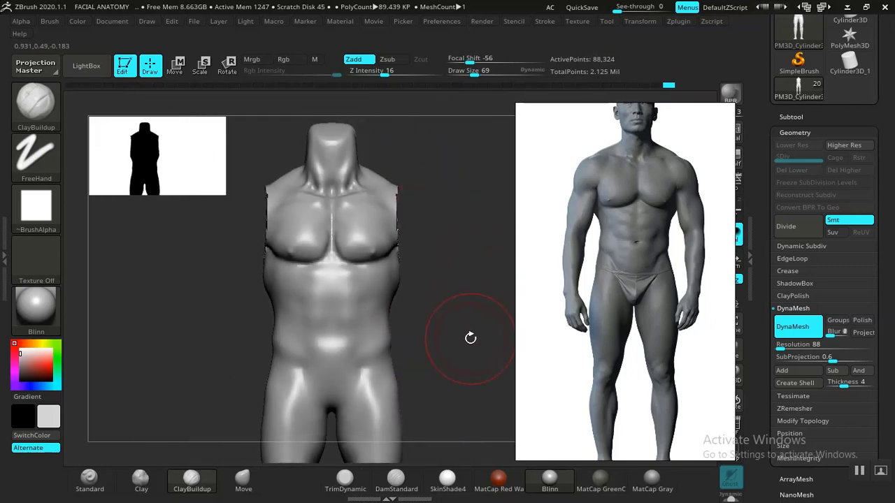
mouse_move(469, 338)
alt+mouse_down()
mouse_move(446, 301)
mouse_move(460, 296)
mouse_move(472, 313)
mouse_move(461, 318)
mouse_move(479, 365)
mouse_move(433, 308)
mouse_move(452, 340)
mouse_move(452, 277)
mouse_move(464, 310)
mouse_move(506, 202)
mouse_move(367, 271)
alt+mouse_up()
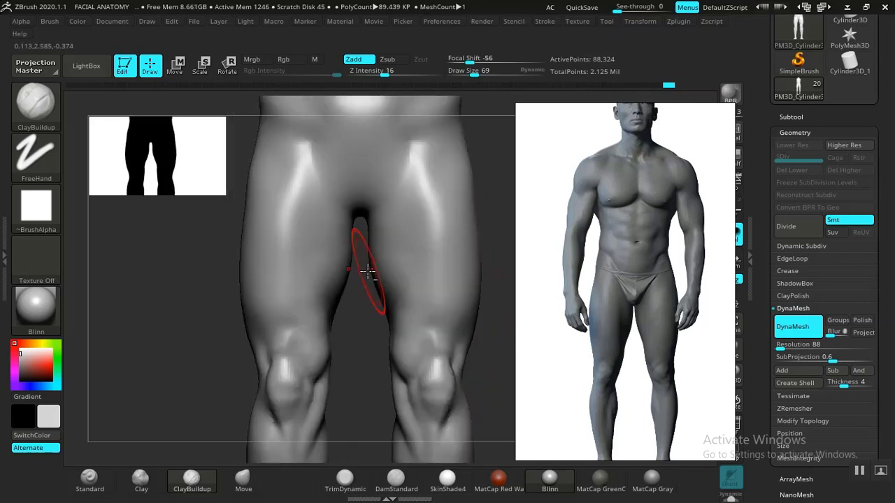
alt+drag(182, 310, 250, 357)
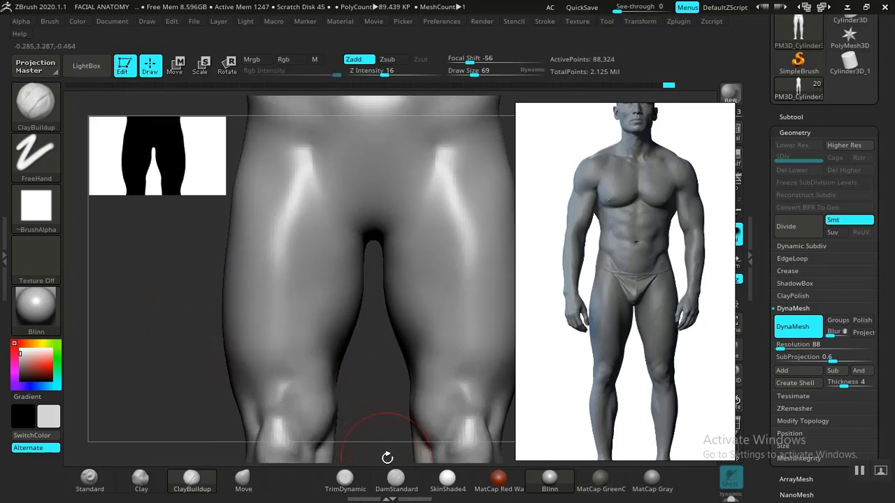
- Carve the groin crease from the front of the hip down to the crotch with the DamStandard brush at Z Intensity 33
click(396, 477)
alt+drag(205, 376, 193, 362)
mouse_move(109, 332)
mouse_down()
mouse_move(125, 363)
mouse_move(152, 360)
mouse_move(160, 354)
mouse_move(150, 344)
mouse_move(196, 350)
mouse_move(231, 322)
mouse_move(194, 326)
mouse_move(240, 290)
mouse_move(259, 305)
mouse_up()
key(shift)
alt+drag(173, 350, 167, 320)
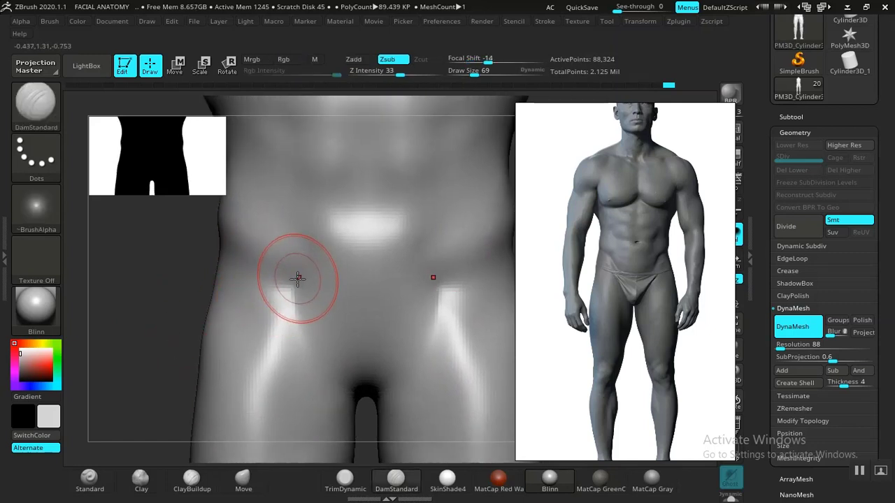
mouse_move(313, 302)
shift+mouse_down()
mouse_move(303, 290)
mouse_move(300, 299)
mouse_move(319, 333)
mouse_move(353, 363)
shift+mouse_up()
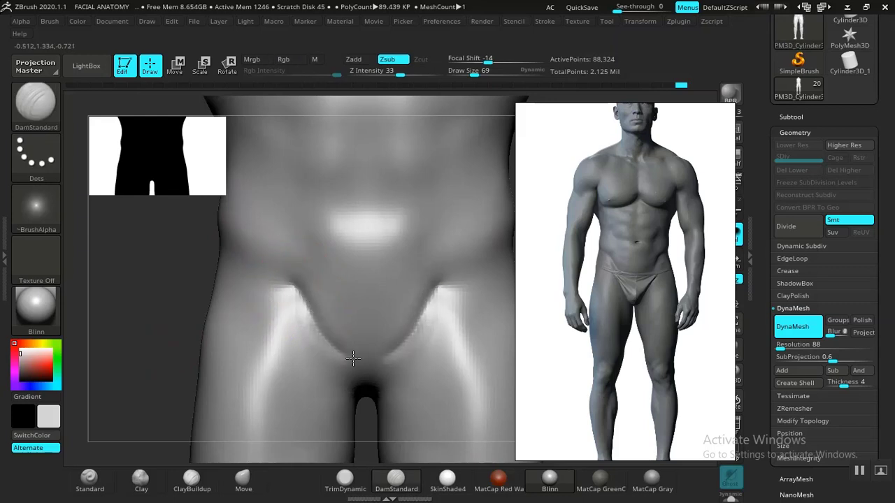
- Extend the groin crease outward over the top of the thigh to the outer side of the hip
mouse_move(186, 329)
mouse_down()
mouse_move(254, 380)
mouse_move(337, 355)
mouse_up()
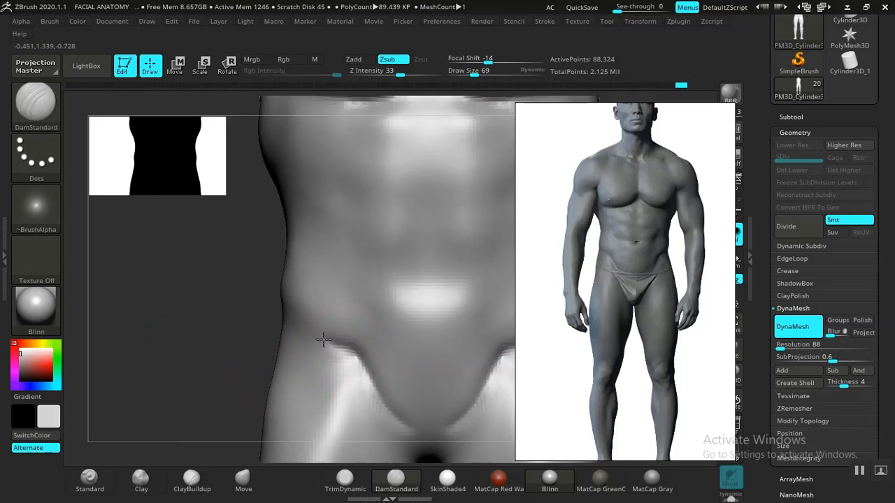
mouse_move(268, 324)
shift+mouse_down()
mouse_move(254, 342)
mouse_move(250, 300)
mouse_move(286, 340)
mouse_move(317, 266)
shift+mouse_up()
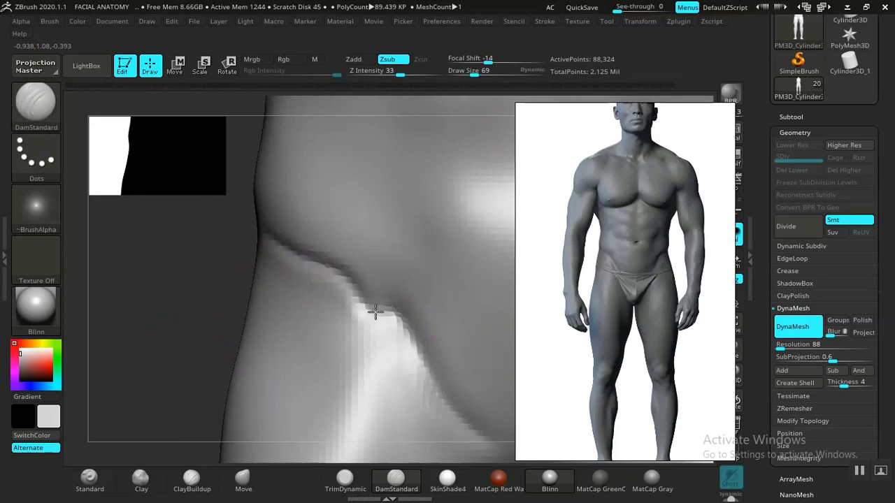
drag(375, 312, 381, 322)
alt+drag(127, 308, 140, 246)
mouse_move(434, 258)
mouse_down()
mouse_move(450, 256)
mouse_move(447, 329)
mouse_up()
mouse_move(200, 310)
mouse_down()
mouse_move(226, 292)
mouse_move(343, 291)
mouse_up()
drag(406, 288, 411, 296)
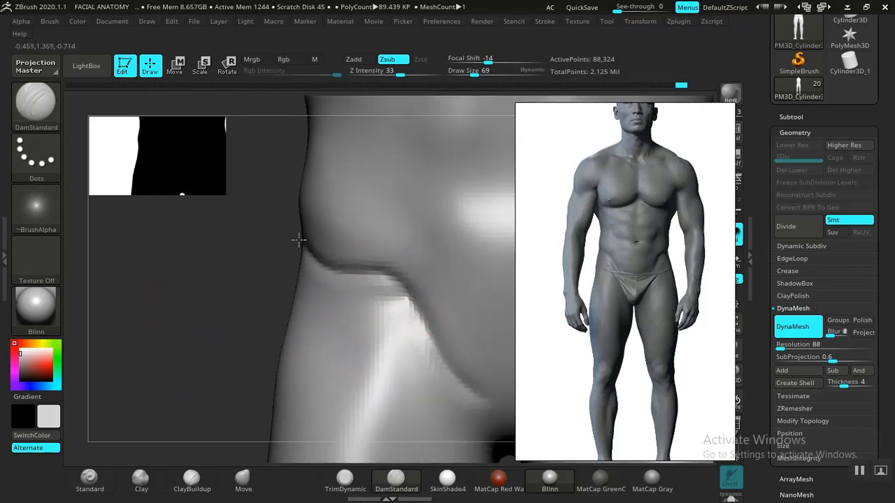
- Deepen the crease across the front of the hip from a three-quarter view and check it on the whole figure
mouse_move(266, 301)
alt+mouse_down()
mouse_move(90, 194)
mouse_move(131, 272)
mouse_move(91, 260)
alt+mouse_up()
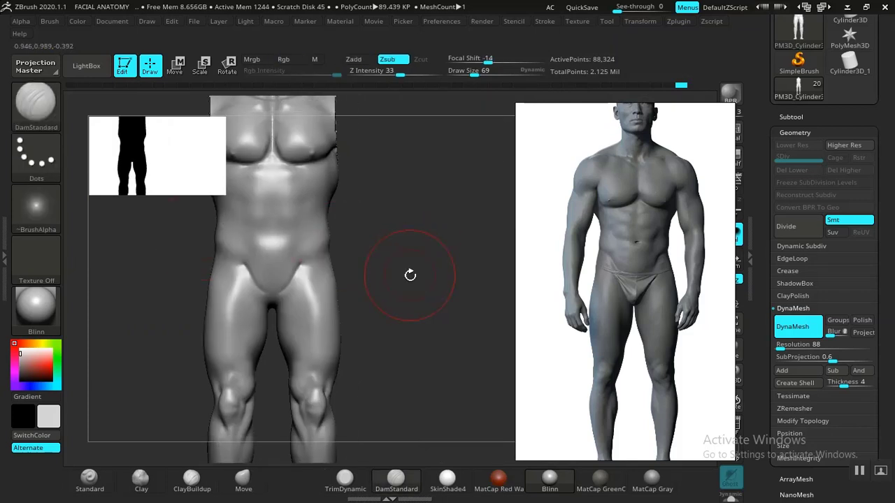
mouse_move(405, 268)
alt+mouse_down()
mouse_move(459, 270)
mouse_move(437, 287)
alt+mouse_up()
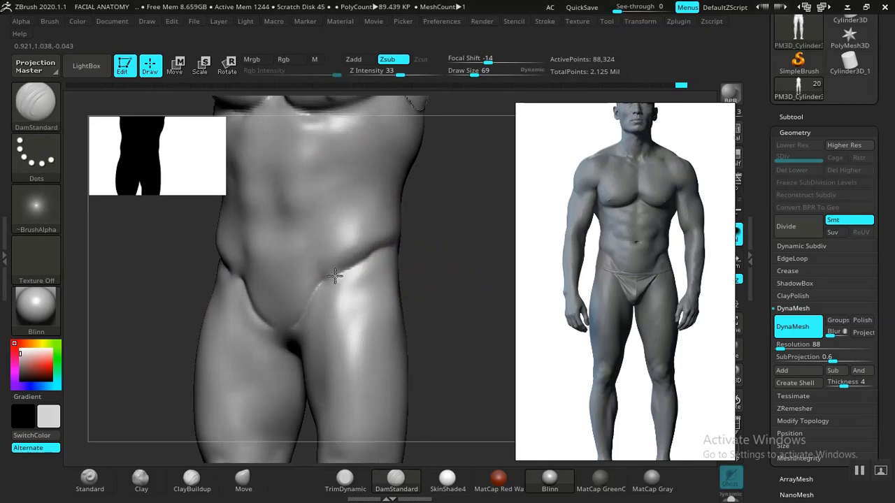
drag(335, 276, 371, 253)
drag(461, 335, 480, 342)
key(f)
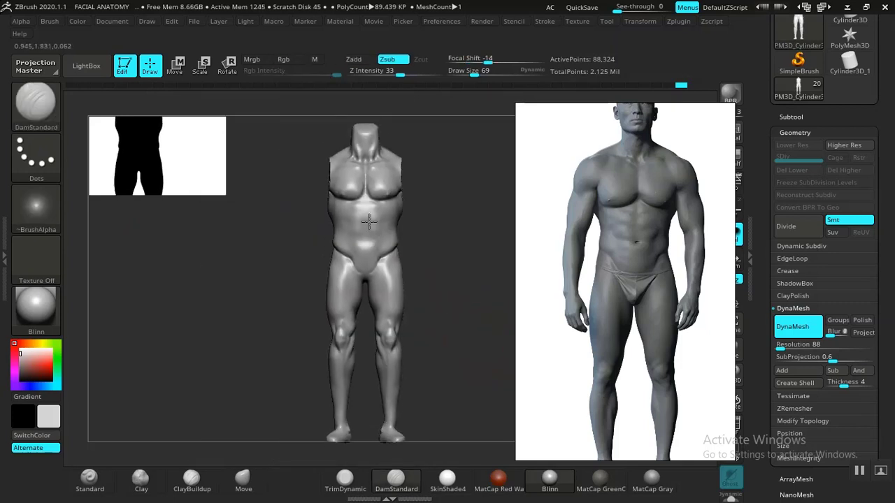
- Reshape the line of the hip and groin creases with the Move brush, reducing the Draw Size to 45
mouse_move(429, 412)
alt+mouse_down()
mouse_move(447, 282)
mouse_move(469, 320)
mouse_move(362, 221)
mouse_move(414, 300)
mouse_move(444, 287)
mouse_move(434, 292)
mouse_move(417, 280)
mouse_move(424, 276)
alt+mouse_up()
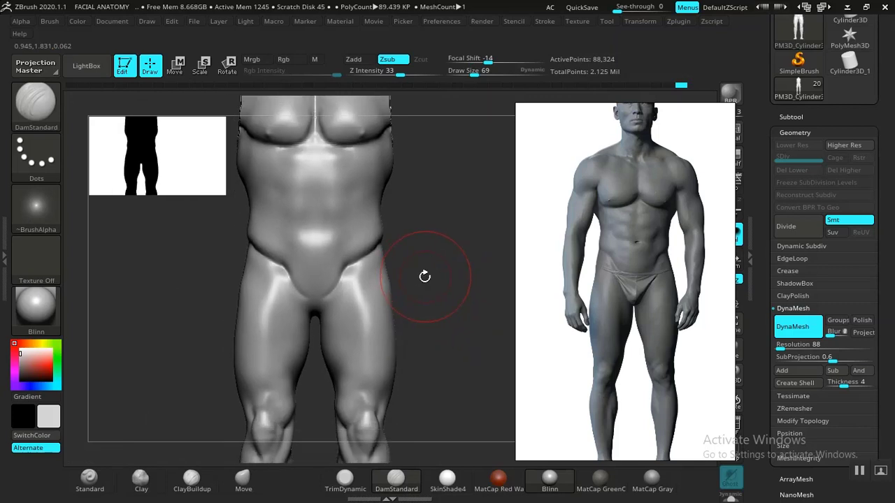
click(243, 478)
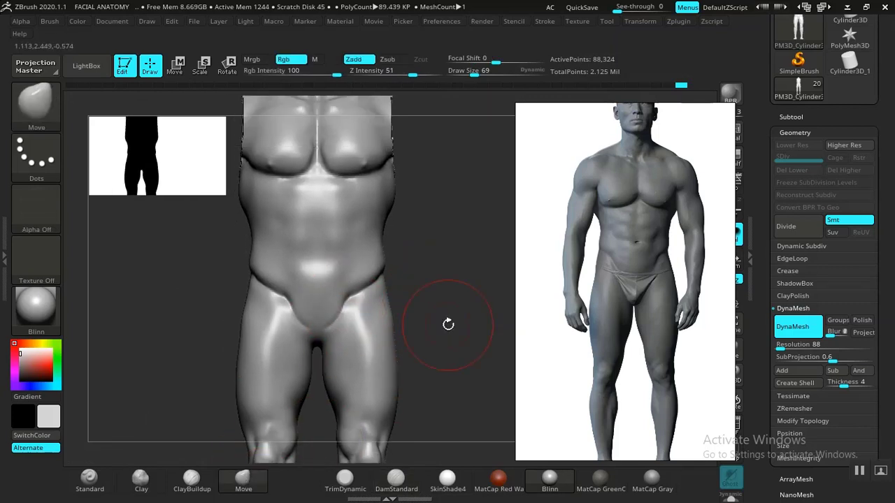
mouse_move(443, 319)
alt+mouse_down()
mouse_move(374, 214)
mouse_move(424, 304)
mouse_move(358, 317)
alt+mouse_up()
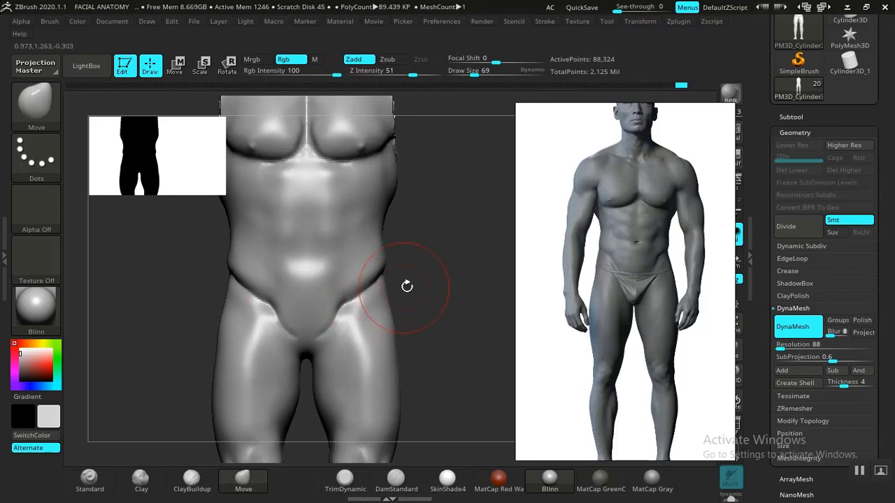
drag(407, 286, 395, 287)
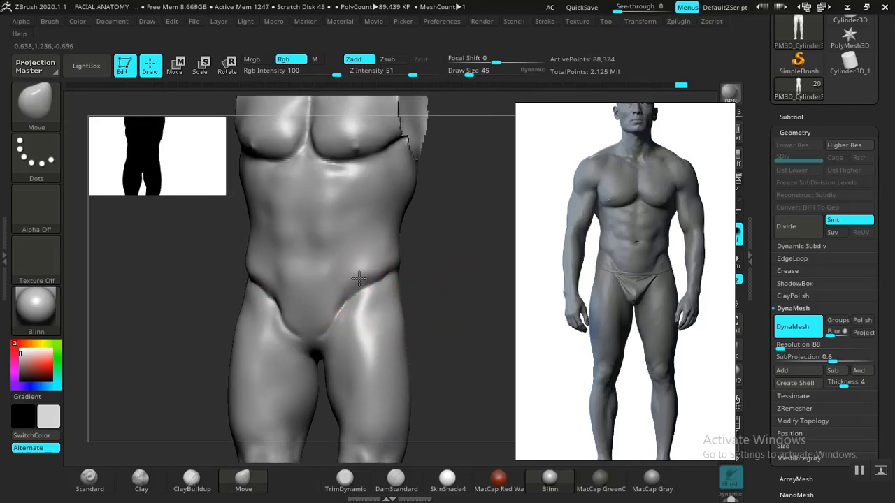
mouse_move(358, 278)
mouse_down()
mouse_move(529, 267)
mouse_move(462, 292)
mouse_move(448, 281)
mouse_move(467, 323)
mouse_up()
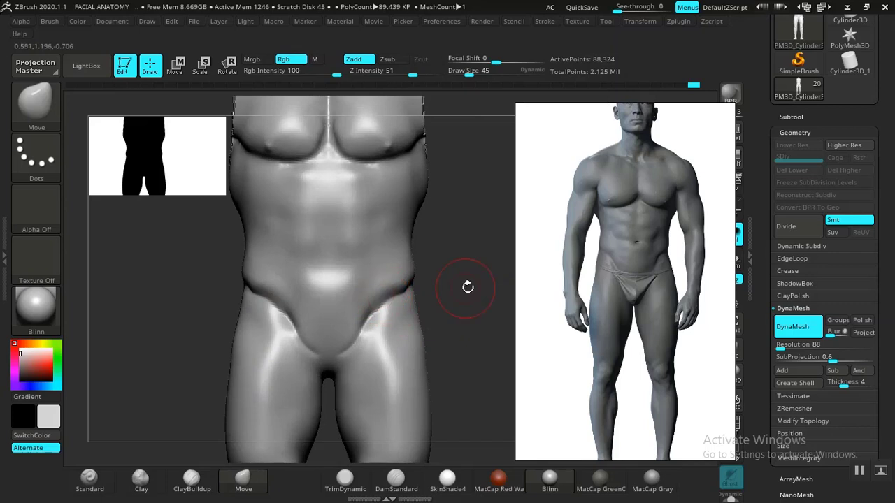
drag(468, 287, 433, 290)
- Soften the inner part of the groin creases with the Smooth brush at Z Intensity 19
shift+drag(389, 310, 387, 285)
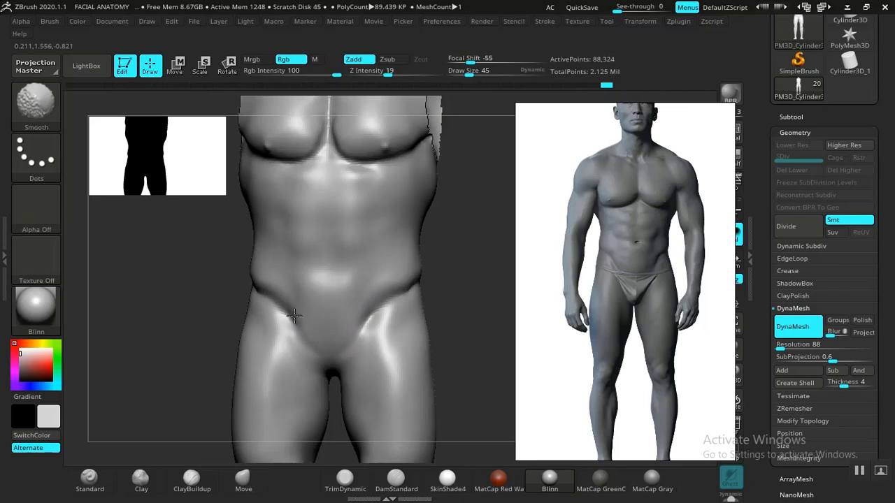
shift+drag(294, 316, 347, 325)
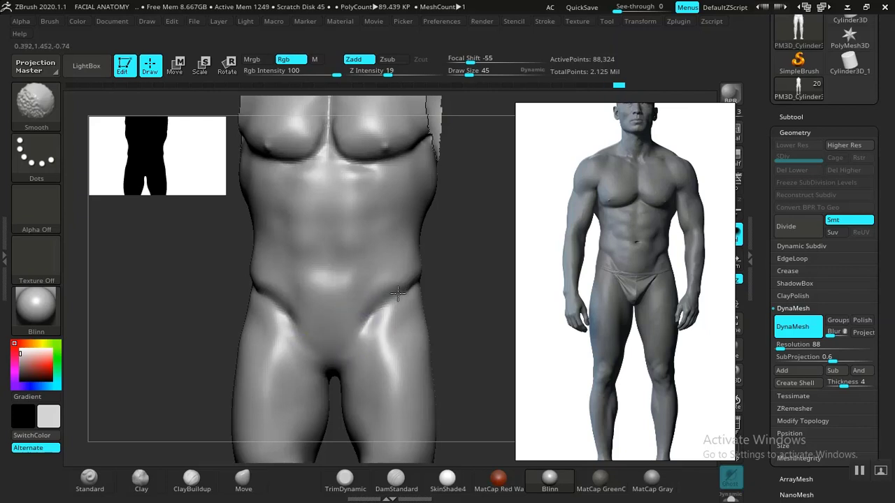
mouse_move(466, 301)
mouse_down()
mouse_move(497, 328)
mouse_move(483, 354)
mouse_move(423, 272)
mouse_move(486, 384)
mouse_move(466, 268)
mouse_move(460, 321)
mouse_move(476, 289)
mouse_move(499, 310)
mouse_move(504, 276)
mouse_move(470, 258)
mouse_move(477, 281)
mouse_move(436, 248)
mouse_move(471, 324)
mouse_move(476, 281)
mouse_move(466, 324)
mouse_move(490, 306)
mouse_up()
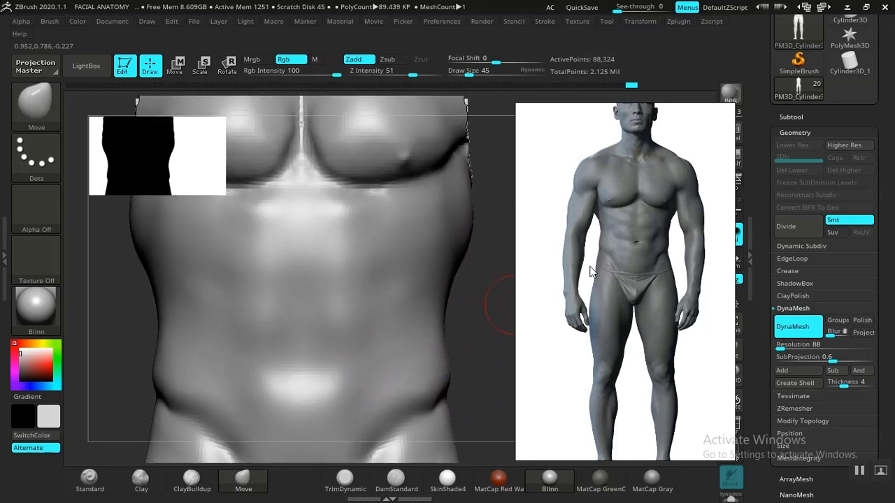
- Study the reference's torso up close, then smooth the inner lower area of the pectorals beside the sternum
scroll(638, 238, up, 4)
drag(632, 248, 634, 313)
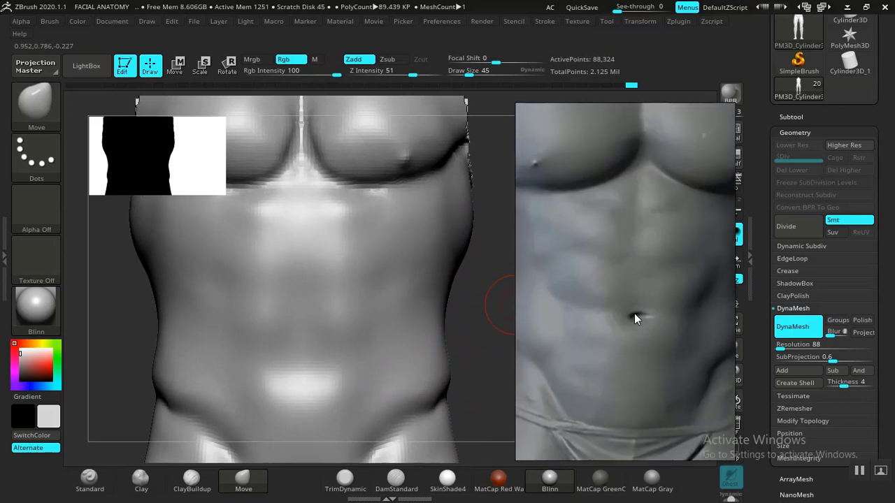
scroll(635, 313, down, 2)
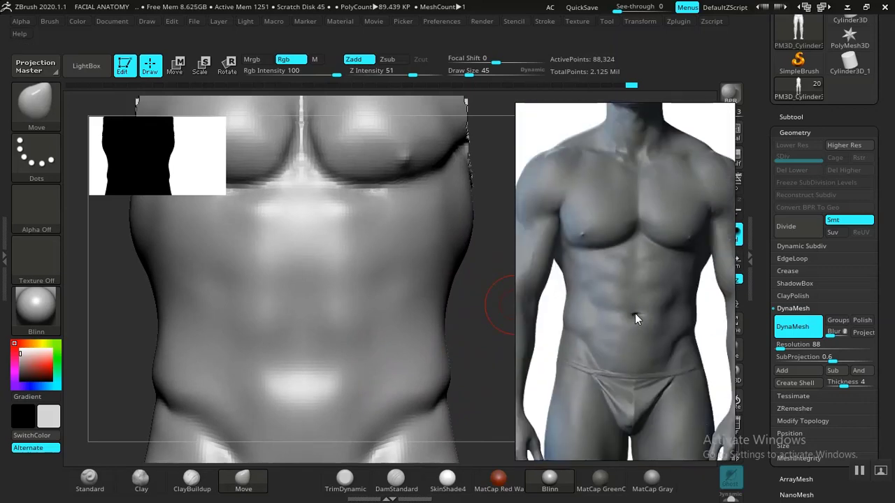
alt+drag(96, 343, 374, 266)
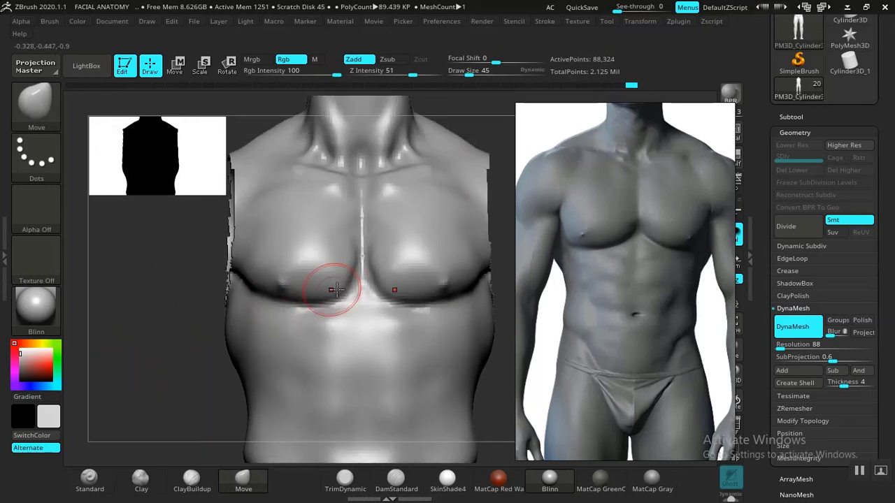
mouse_move(359, 302)
shift+mouse_down()
mouse_move(329, 259)
mouse_move(339, 259)
shift+mouse_up()
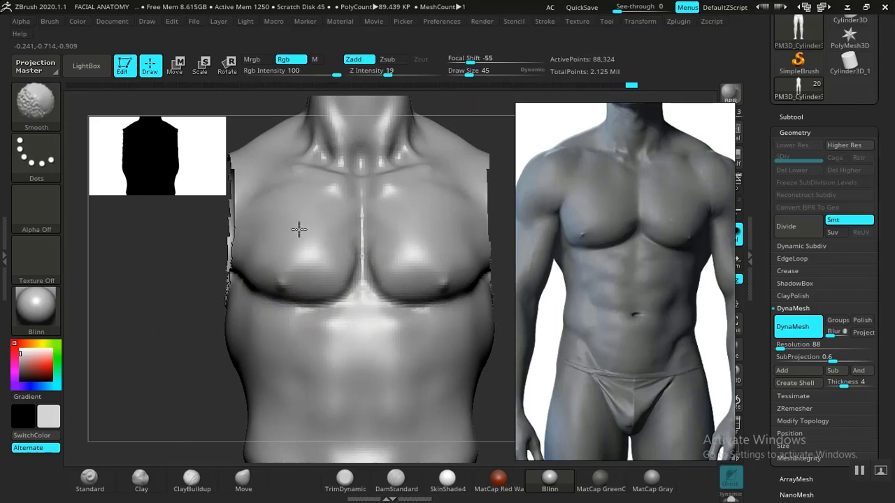
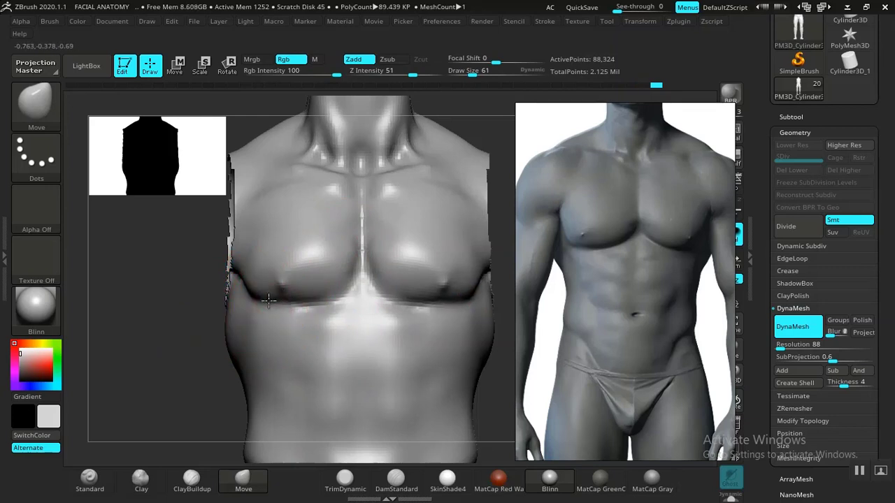
- Adjust the pectorals' lower contour and side profile with the Move brush at Draw Size 61, checking from several angles
mouse_move(164, 374)
mouse_down()
mouse_move(244, 344)
mouse_move(245, 288)
mouse_move(260, 276)
mouse_up()
mouse_move(413, 321)
mouse_down()
mouse_move(433, 323)
mouse_move(420, 334)
mouse_move(422, 306)
mouse_move(460, 323)
mouse_move(410, 326)
mouse_up()
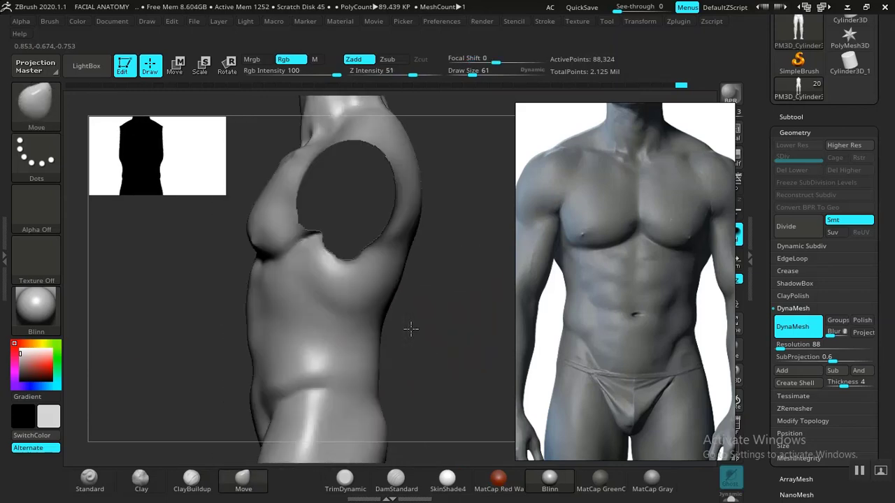
drag(466, 348, 201, 352)
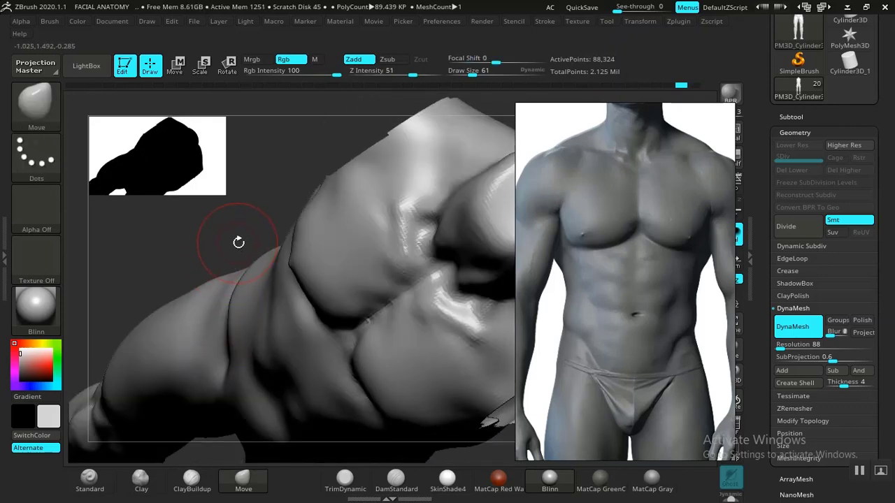
drag(238, 240, 418, 362)
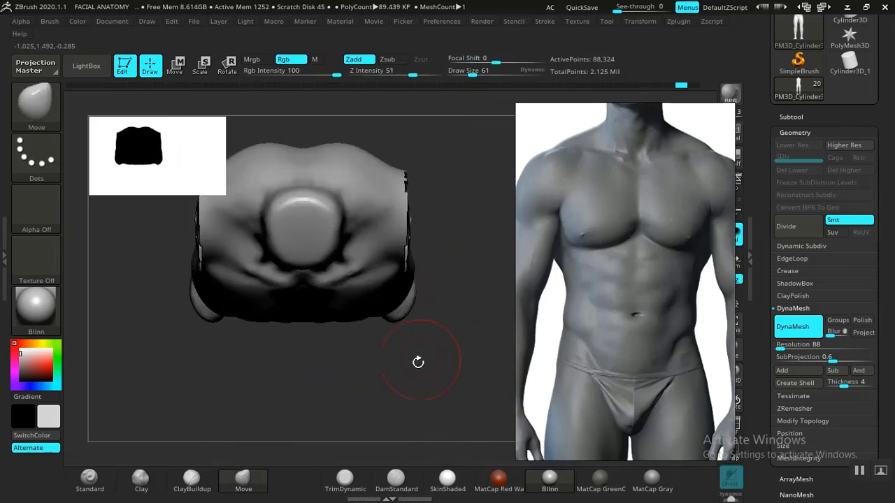
drag(355, 397, 285, 361)
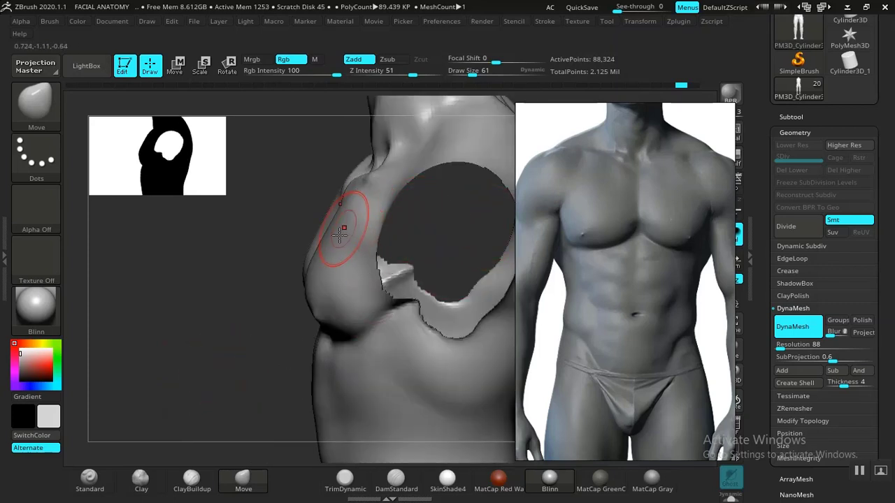
drag(274, 339, 342, 295)
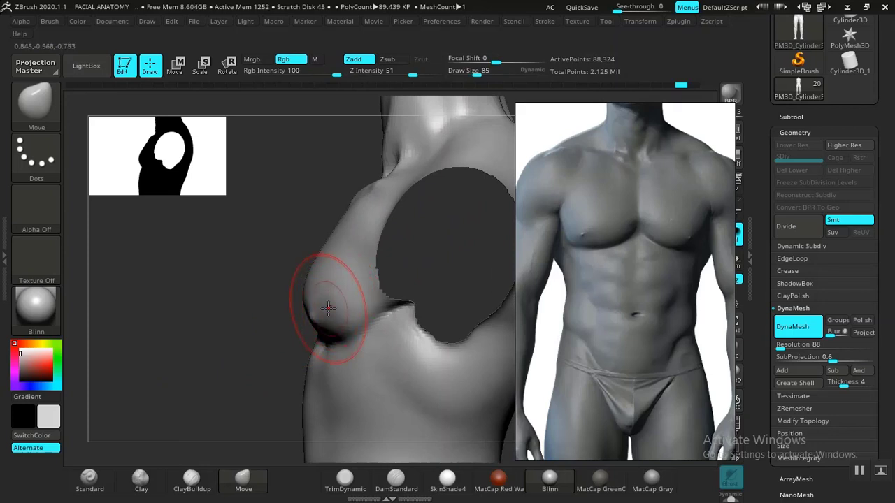
- Build up the lower pectorals with the ClayBuildup brush at Z Intensity 16 and Draw Size 105
click(191, 479)
mouse_move(206, 426)
mouse_down()
mouse_move(210, 410)
mouse_move(174, 415)
mouse_move(230, 380)
mouse_move(197, 366)
mouse_move(343, 309)
mouse_up()
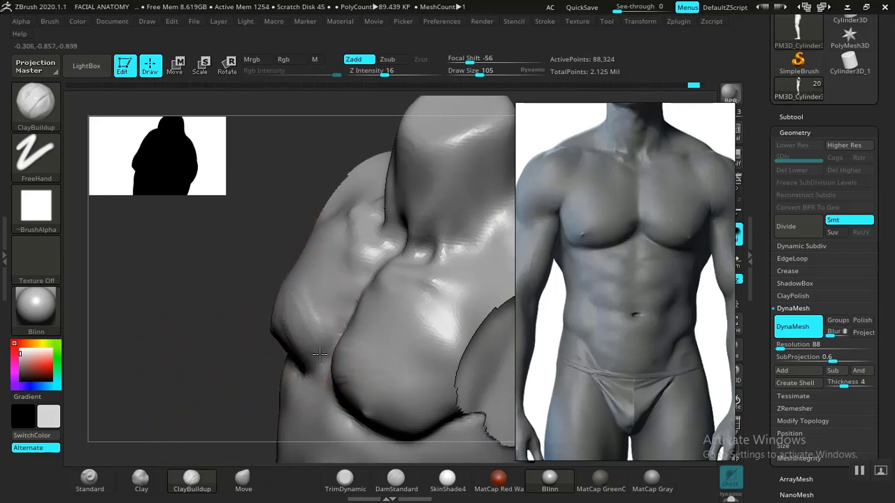
drag(389, 382, 384, 364)
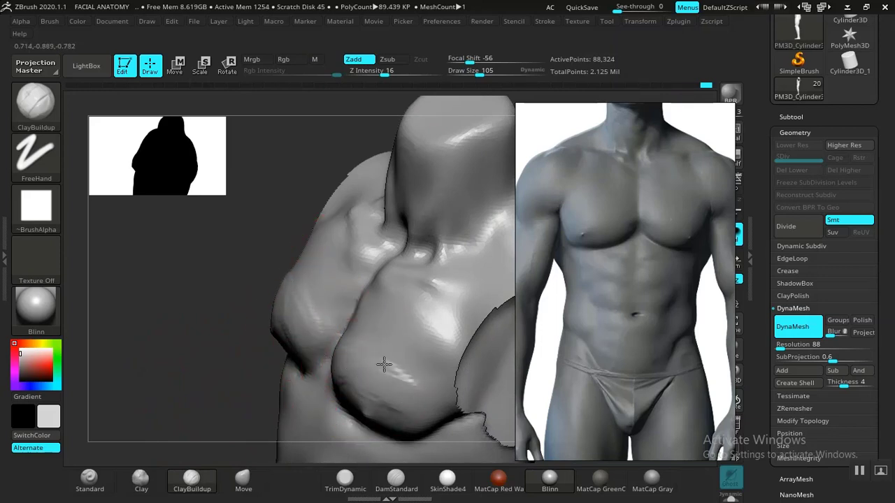
drag(403, 418, 362, 405)
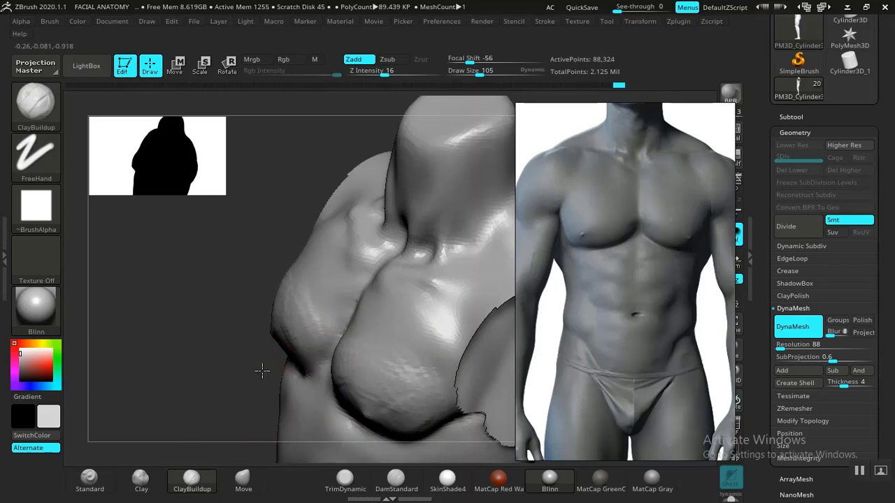
shift+drag(261, 370, 343, 339)
mouse_move(485, 196)
alt+mouse_down()
mouse_move(484, 170)
mouse_move(504, 108)
alt+mouse_up()
mouse_move(386, 308)
mouse_down()
mouse_move(358, 283)
mouse_move(395, 301)
mouse_up()
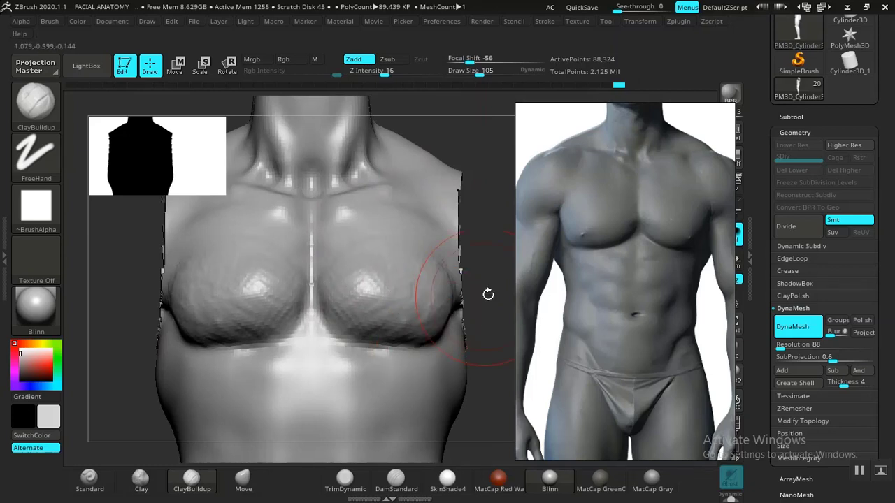
- Add a little more clay to the pectorals and smooth their rough surface at Z Intensity 19
mouse_move(505, 269)
mouse_down()
mouse_move(473, 261)
mouse_move(217, 361)
mouse_move(349, 335)
mouse_up()
mouse_move(427, 329)
mouse_down()
mouse_move(450, 313)
mouse_move(453, 323)
mouse_move(419, 319)
mouse_move(394, 339)
mouse_up()
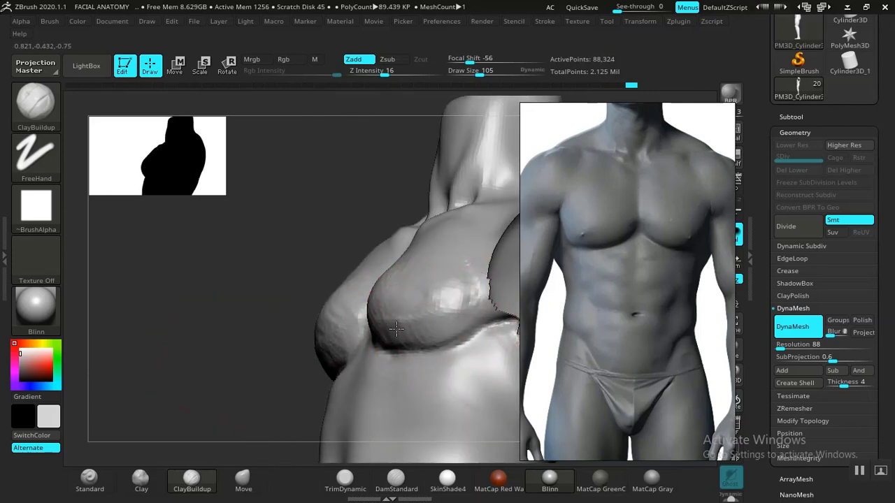
shift+drag(256, 362, 366, 296)
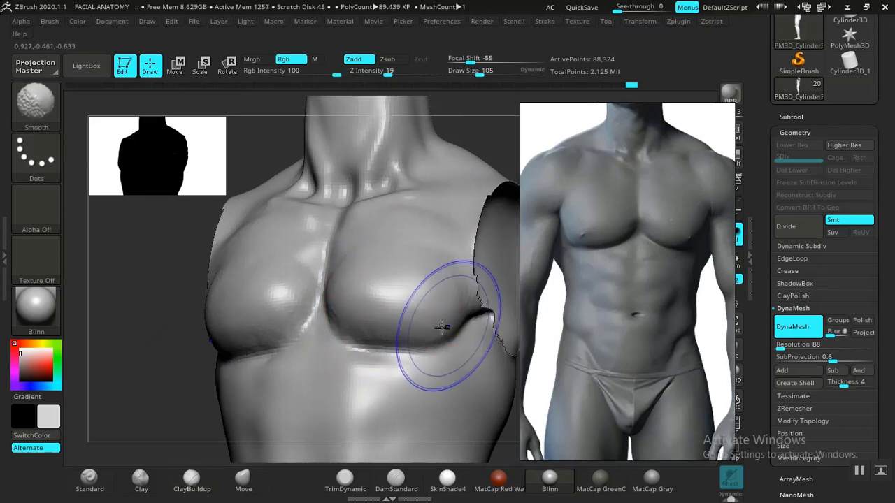
mouse_move(163, 409)
alt+mouse_down()
mouse_move(144, 321)
mouse_move(207, 394)
mouse_move(195, 337)
mouse_move(212, 324)
mouse_move(165, 257)
alt+mouse_up()
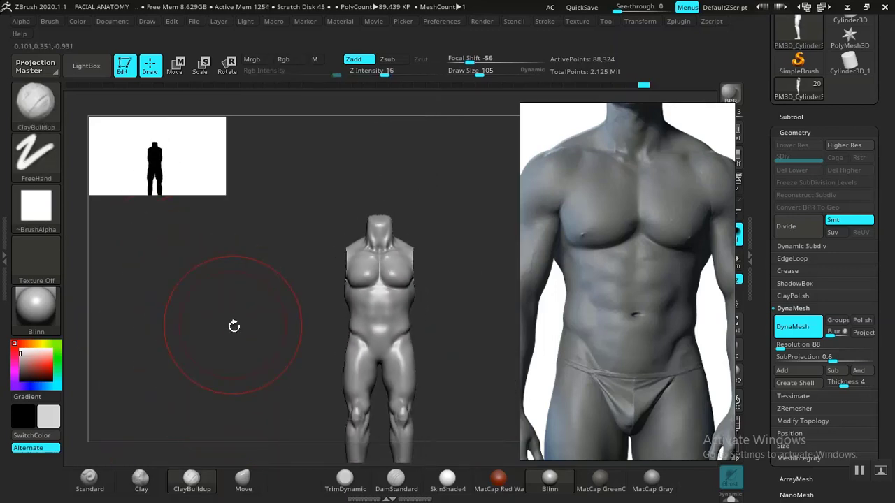
- Raise the trapezius slope where the neck meets the shoulders with the Move brush at Draw Size 105
alt+drag(236, 326, 356, 291)
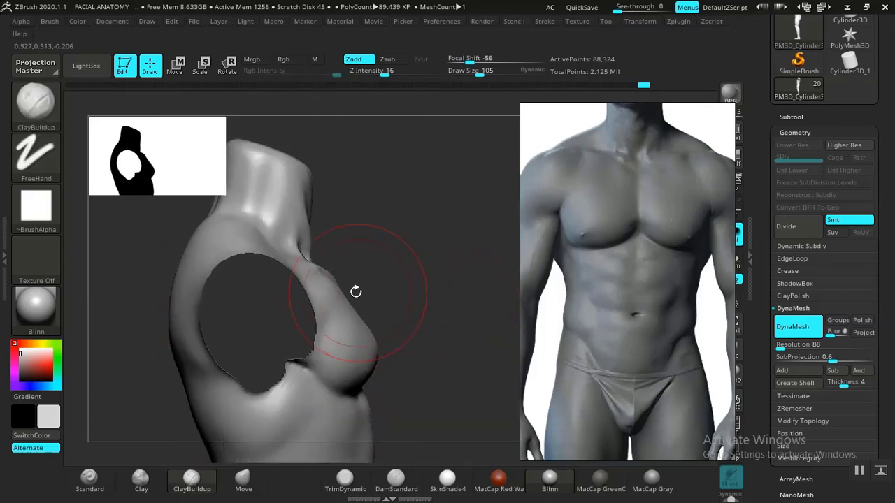
mouse_move(424, 274)
mouse_down()
mouse_move(413, 332)
mouse_move(392, 328)
mouse_move(420, 300)
mouse_move(382, 285)
mouse_move(407, 235)
mouse_move(457, 254)
mouse_move(445, 257)
mouse_up()
click(243, 481)
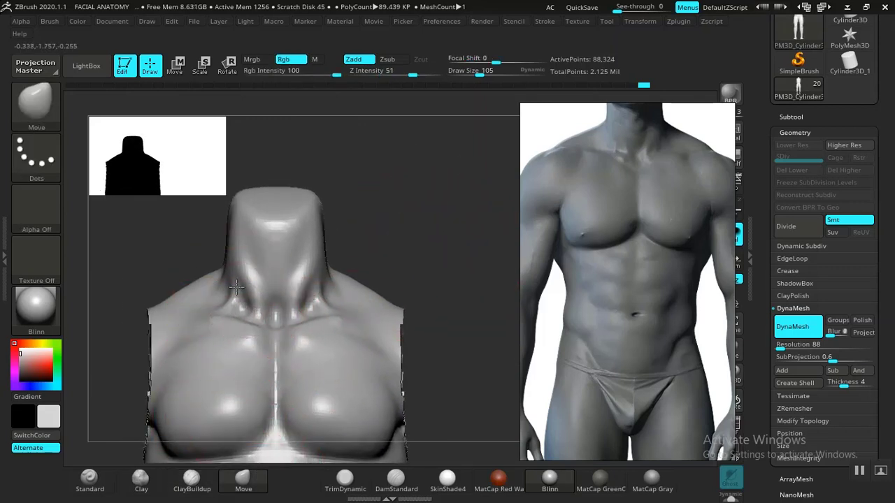
drag(237, 286, 240, 270)
drag(476, 319, 463, 300)
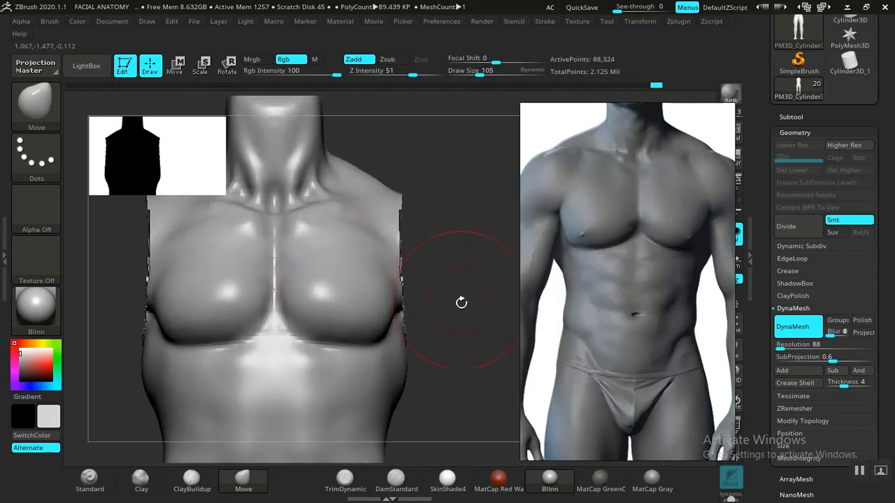
- Try carving the outer pectoral crease below the armpit with DamStandard at Z Intensity 33, undo it, and reduce the Draw Size to 65
drag(464, 333, 416, 422)
click(395, 480)
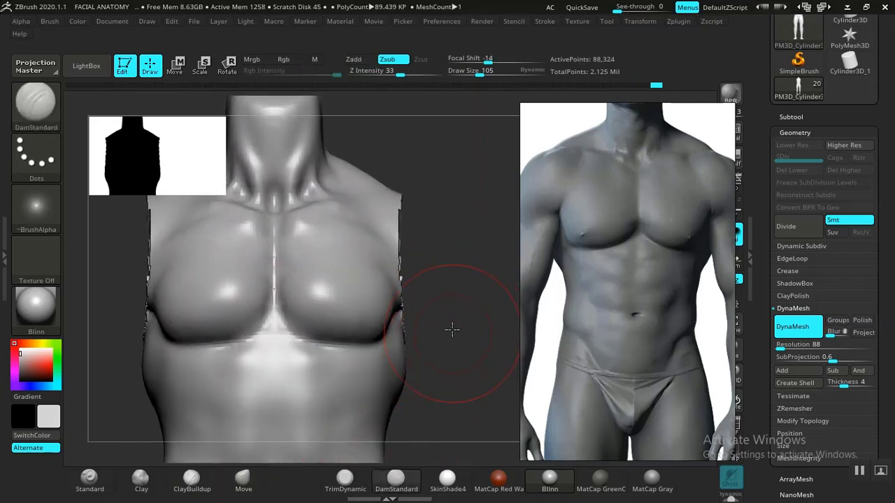
mouse_move(452, 328)
mouse_down()
mouse_move(456, 314)
mouse_move(465, 325)
mouse_move(474, 309)
mouse_move(360, 350)
mouse_up()
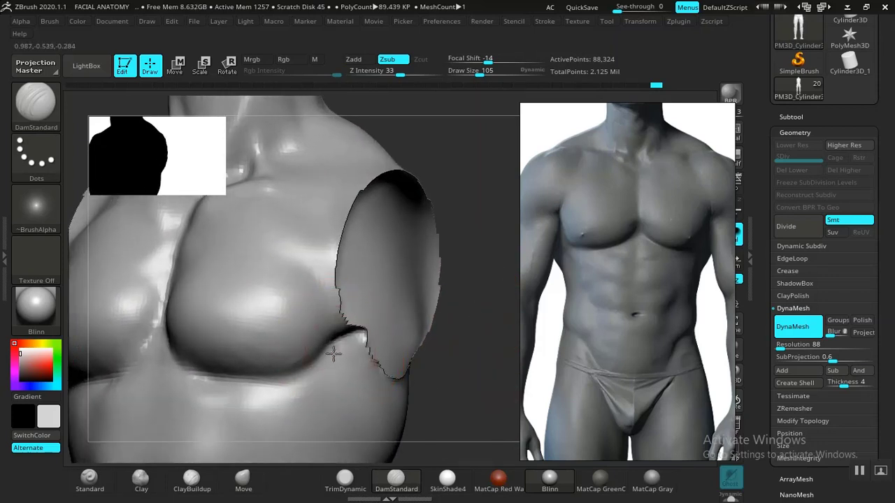
drag(312, 369, 323, 365)
key(ctrl+z)
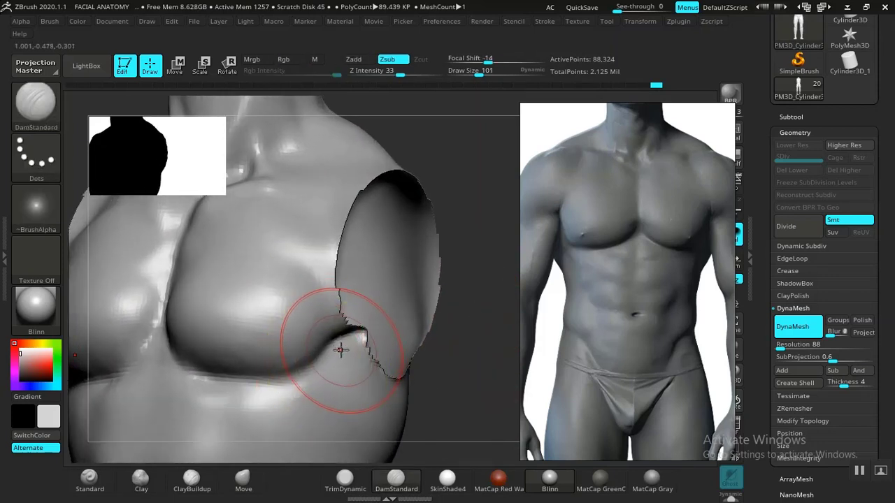
key(bracketleft)
key(bracketleft)
- Carve the crease under both pectorals up to the base of the sternum with DamStandard at Draw Size 65, checking from several angles
drag(437, 396, 448, 328)
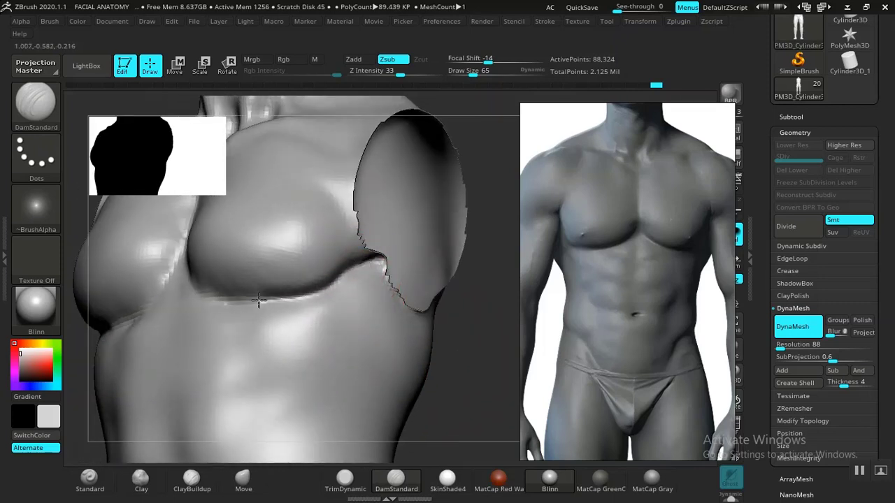
drag(259, 299, 202, 293)
drag(480, 387, 300, 315)
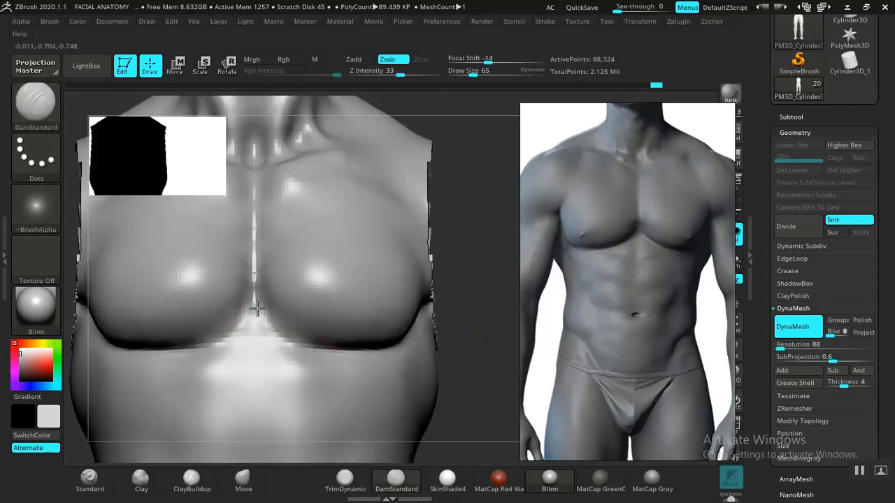
drag(279, 334, 298, 340)
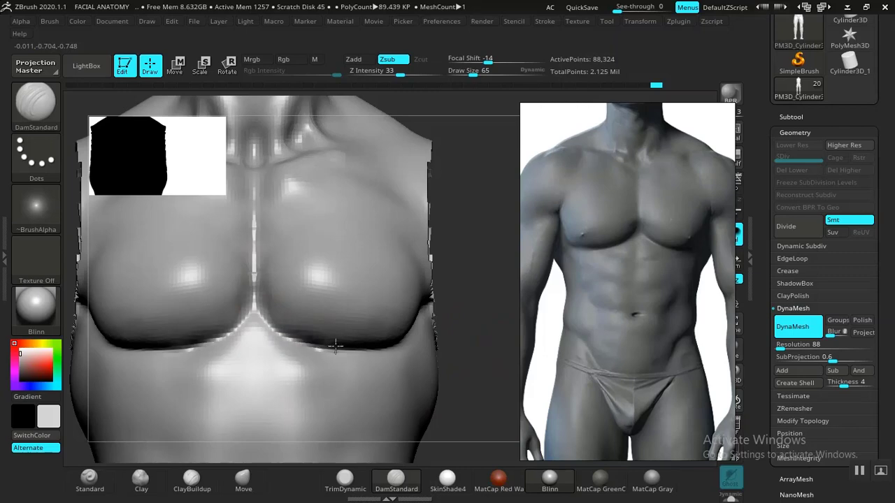
key(f)
mouse_move(431, 276)
alt+mouse_down()
mouse_move(456, 367)
mouse_move(336, 335)
alt+mouse_up()
key(shift)
mouse_move(439, 289)
alt+mouse_down()
mouse_move(368, 336)
mouse_move(328, 347)
alt+mouse_up()
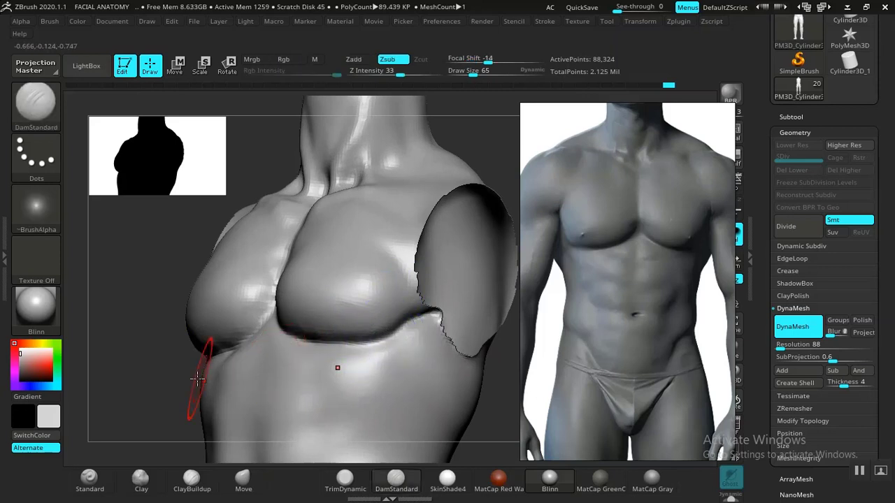
mouse_move(139, 314)
mouse_down()
mouse_move(120, 280)
mouse_move(180, 385)
mouse_move(477, 371)
mouse_move(484, 290)
mouse_move(497, 319)
mouse_move(493, 336)
mouse_move(470, 314)
mouse_up()
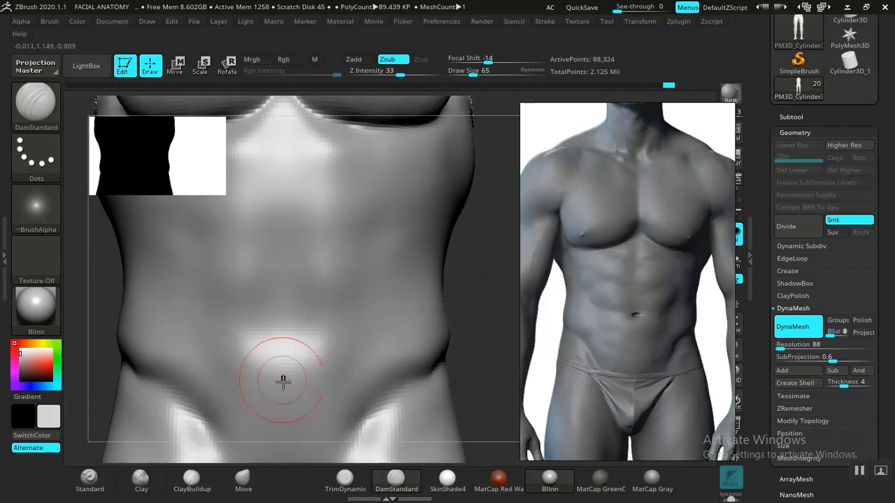
- Carve the curved outer borders of the lower abdominals down toward the groin with DamStandard at Z Intensity 33 and Draw Size 93
click(193, 478)
alt+drag(480, 277, 448, 340)
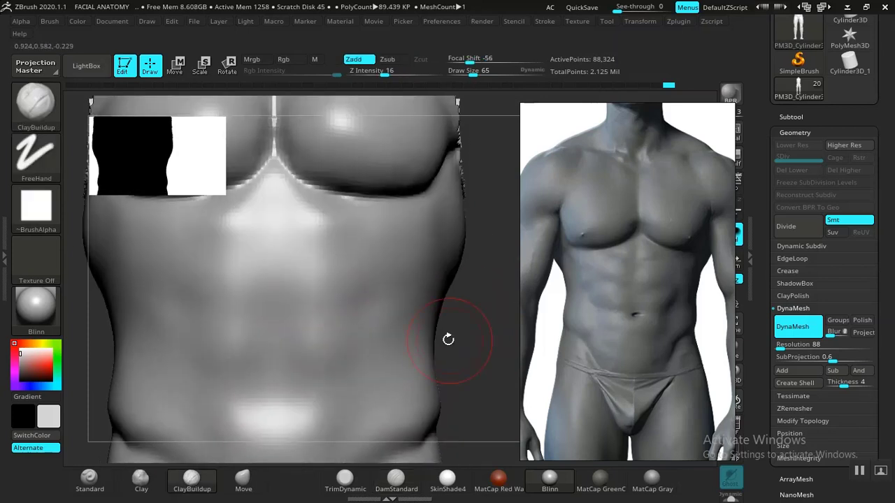
key(bracketright)
key(bracketright)
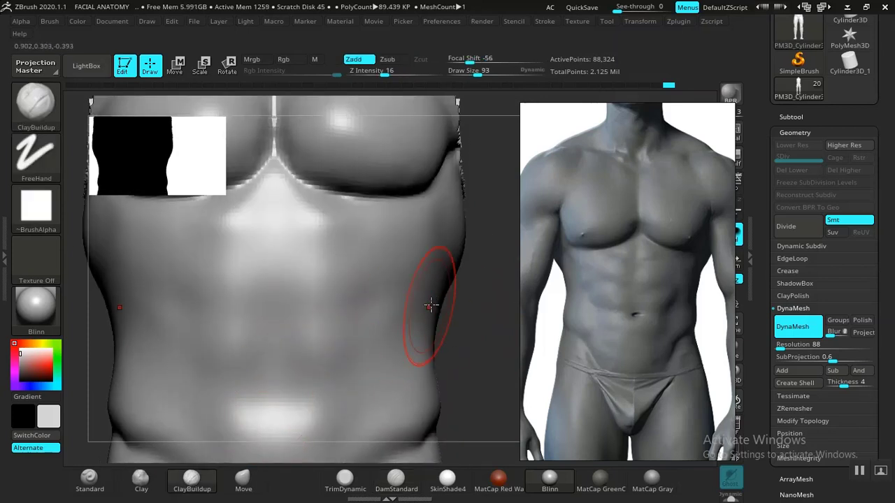
mouse_move(483, 343)
alt+mouse_down()
mouse_move(484, 376)
mouse_move(501, 296)
alt+mouse_up()
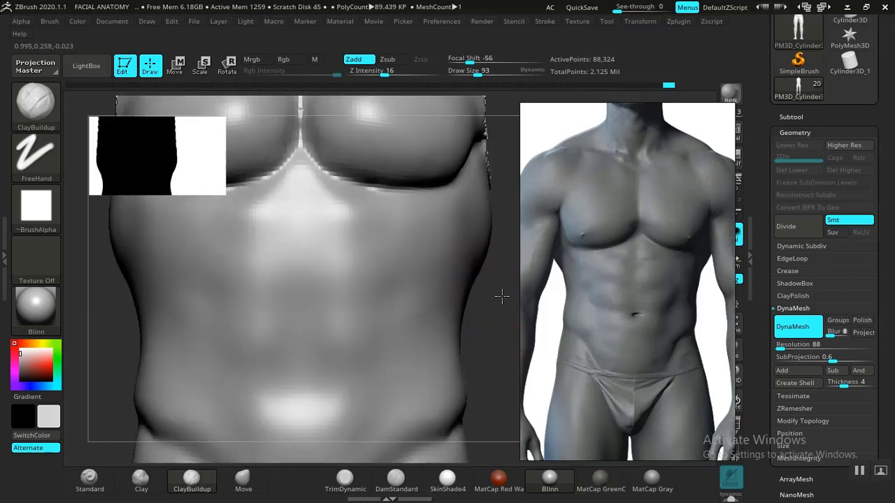
click(402, 489)
mouse_move(487, 361)
mouse_down()
mouse_move(473, 337)
mouse_move(475, 352)
mouse_move(485, 339)
mouse_move(482, 296)
mouse_move(413, 311)
mouse_up()
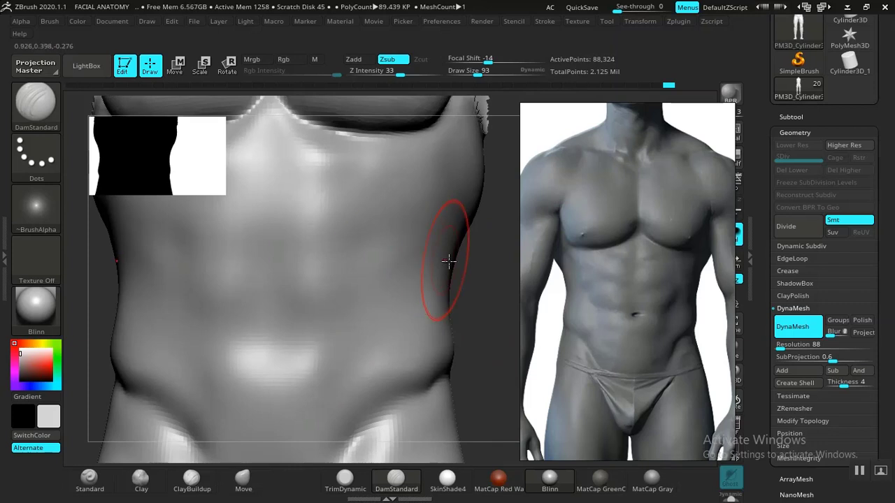
drag(380, 276, 346, 306)
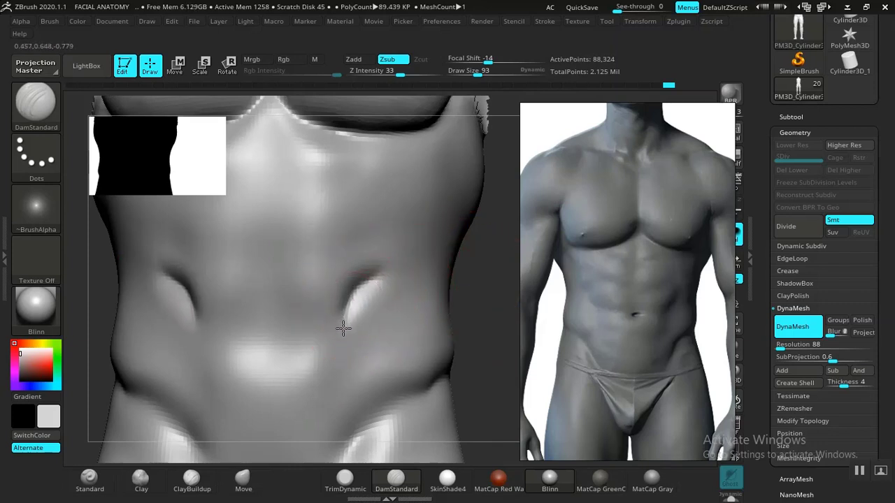
drag(343, 352, 331, 392)
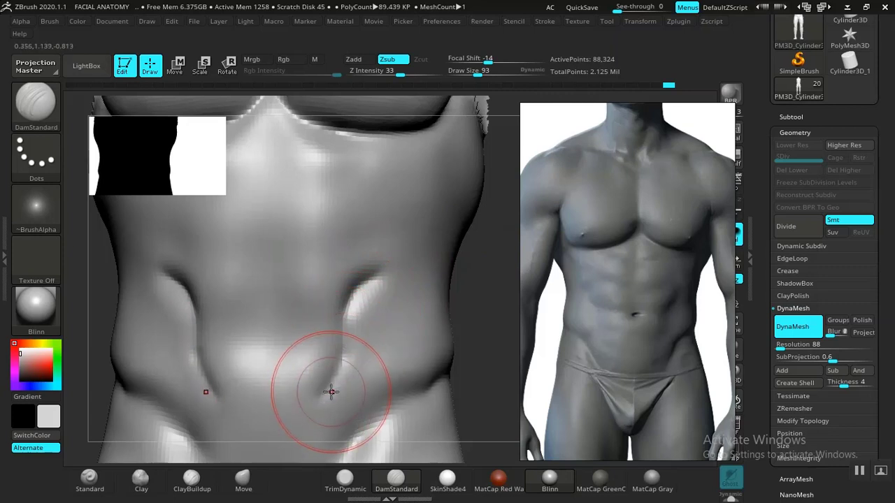
- Carve two pairs of diagonal creases separating the upper abdominal segments with DamStandard
drag(480, 354, 440, 401)
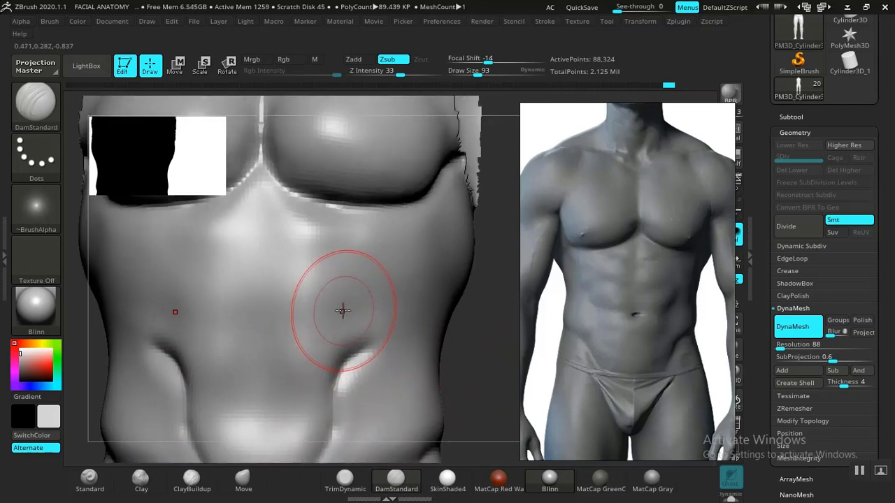
drag(342, 311, 296, 331)
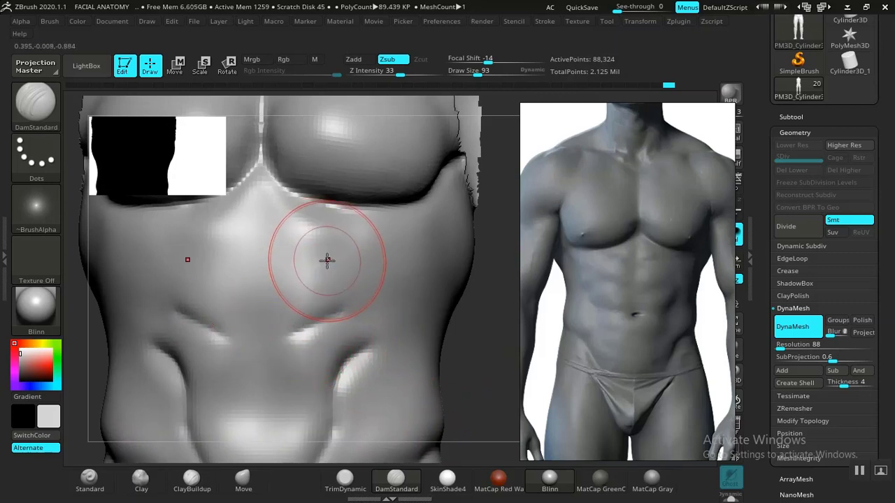
drag(311, 251, 272, 261)
key(f)
mouse_move(444, 324)
alt+mouse_down()
mouse_move(435, 327)
mouse_move(436, 278)
mouse_move(455, 323)
mouse_move(481, 272)
mouse_move(464, 256)
mouse_move(479, 327)
mouse_move(481, 317)
mouse_move(348, 284)
alt+mouse_up()
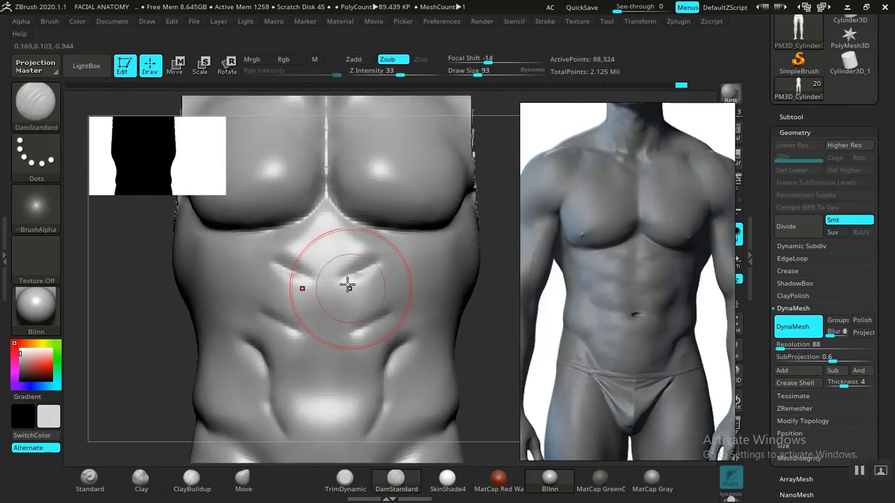
- Carve the abdomen's vertical midline groove from the sternum to the navel, then smooth the carved abdominal creases at Z Intensity 19
alt+drag(502, 323, 521, 354)
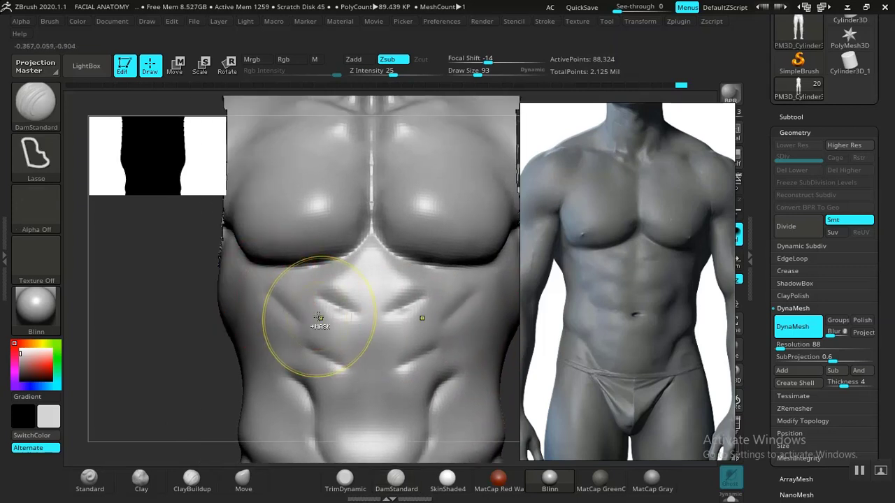
mouse_move(249, 355)
alt+mouse_down()
mouse_move(160, 305)
mouse_move(175, 341)
mouse_move(349, 320)
mouse_move(144, 294)
mouse_move(156, 332)
mouse_move(335, 191)
mouse_move(343, 124)
mouse_move(349, 190)
mouse_move(340, 169)
mouse_move(340, 197)
alt+mouse_up()
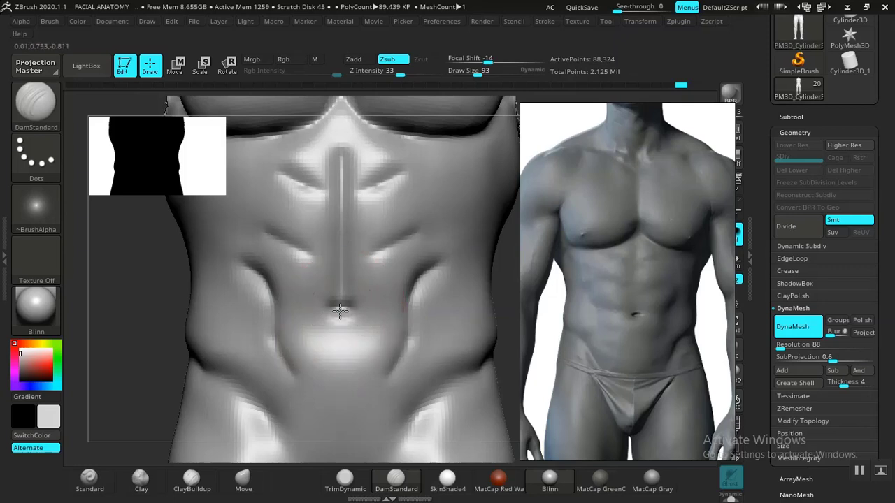
alt+drag(160, 329, 162, 437)
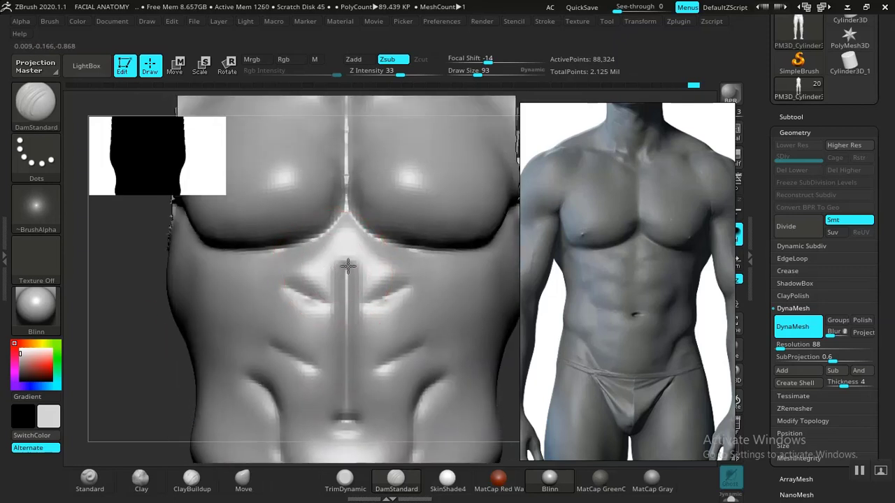
mouse_move(149, 376)
alt+mouse_down()
mouse_move(109, 170)
mouse_move(112, 105)
mouse_move(434, 281)
mouse_move(463, 314)
mouse_move(469, 231)
mouse_move(480, 273)
mouse_move(473, 243)
mouse_move(482, 220)
mouse_move(463, 314)
mouse_move(476, 301)
mouse_move(515, 320)
mouse_move(474, 321)
mouse_move(446, 340)
mouse_move(350, 259)
mouse_move(410, 319)
mouse_move(351, 322)
mouse_move(434, 282)
mouse_move(444, 419)
mouse_move(376, 336)
alt+mouse_up()
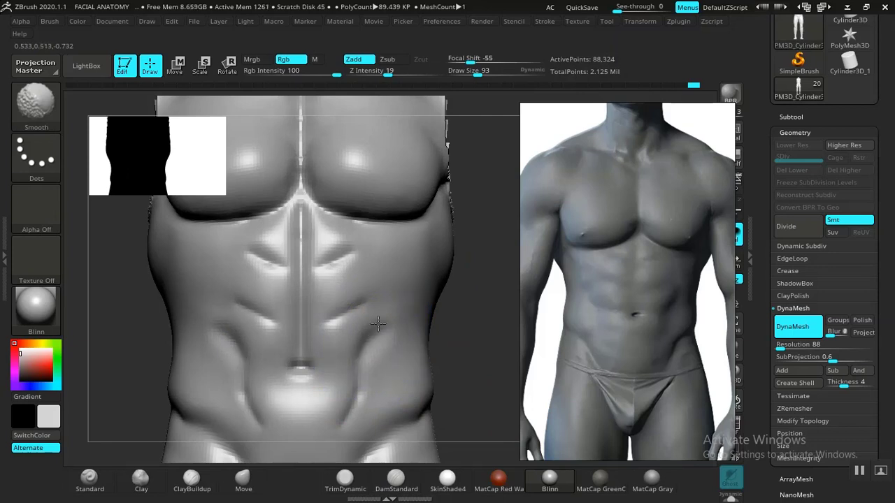
mouse_move(362, 305)
shift+mouse_down()
mouse_move(340, 270)
mouse_move(356, 244)
mouse_move(300, 250)
mouse_move(302, 228)
mouse_move(298, 334)
mouse_move(282, 338)
shift+mouse_up()
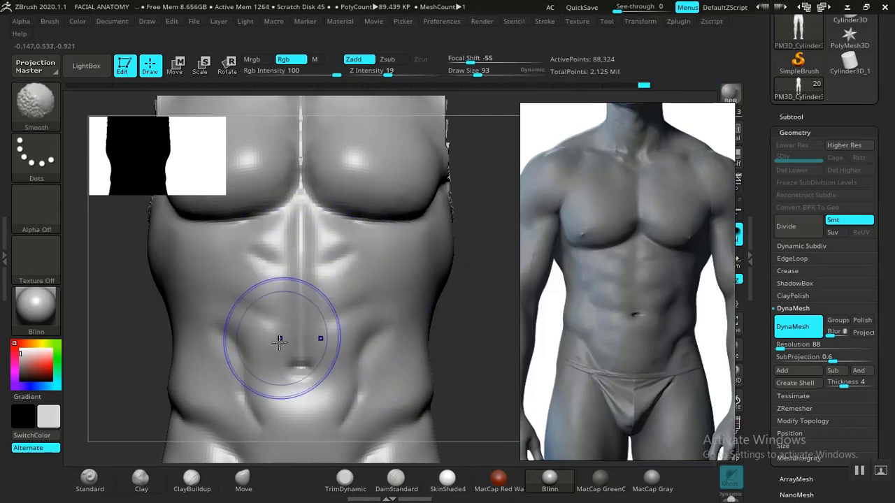
- Build up the topmost pair of abdominal segments below the pectorals with ClayBuildup at Z Intensity 16 and Draw Size 93
click(197, 477)
mouse_move(104, 407)
alt+mouse_down()
mouse_move(170, 315)
mouse_move(185, 370)
alt+mouse_up()
alt+drag(136, 330, 148, 391)
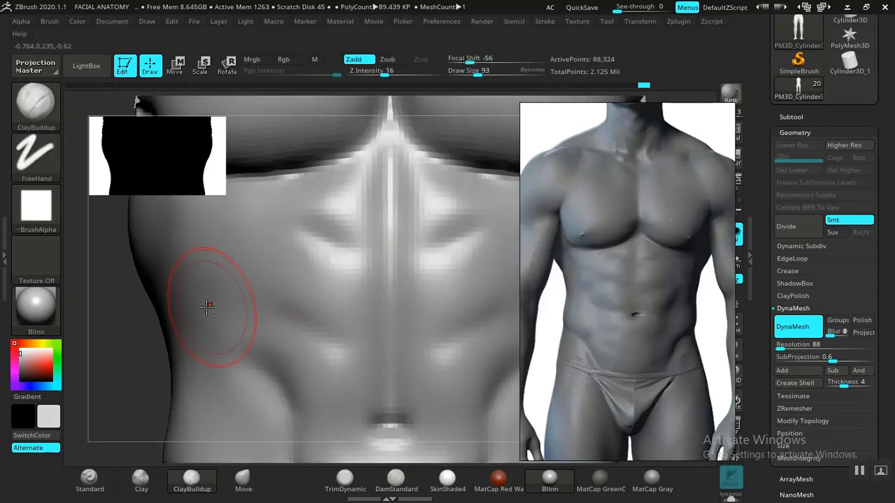
alt+drag(135, 333, 142, 351)
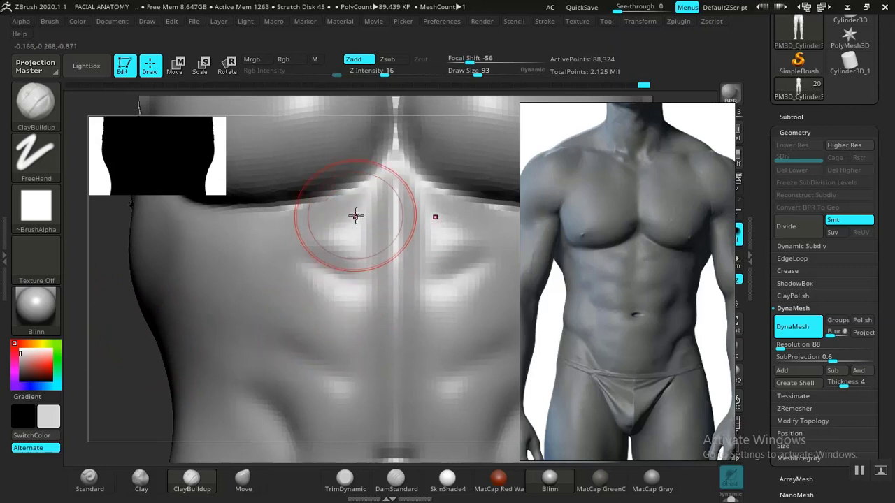
mouse_move(315, 221)
mouse_down()
mouse_move(331, 212)
mouse_move(333, 236)
mouse_move(380, 224)
mouse_move(366, 202)
mouse_move(379, 220)
mouse_move(371, 258)
mouse_up()
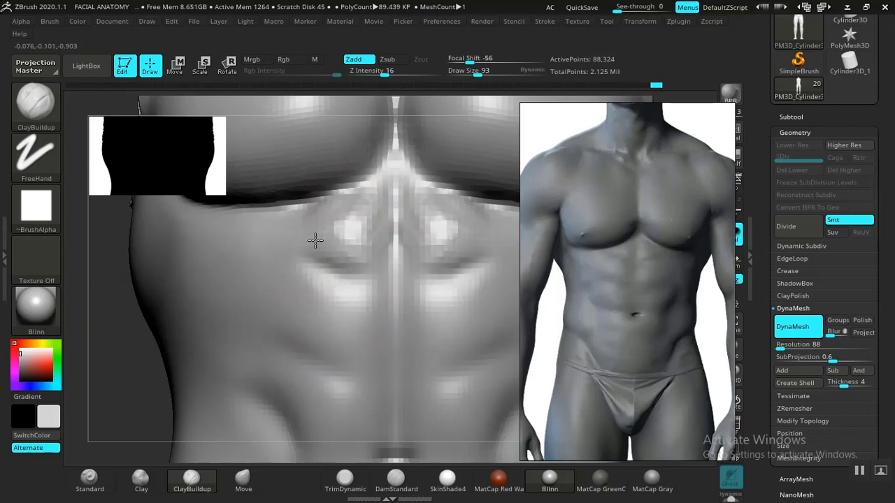
drag(309, 227, 295, 225)
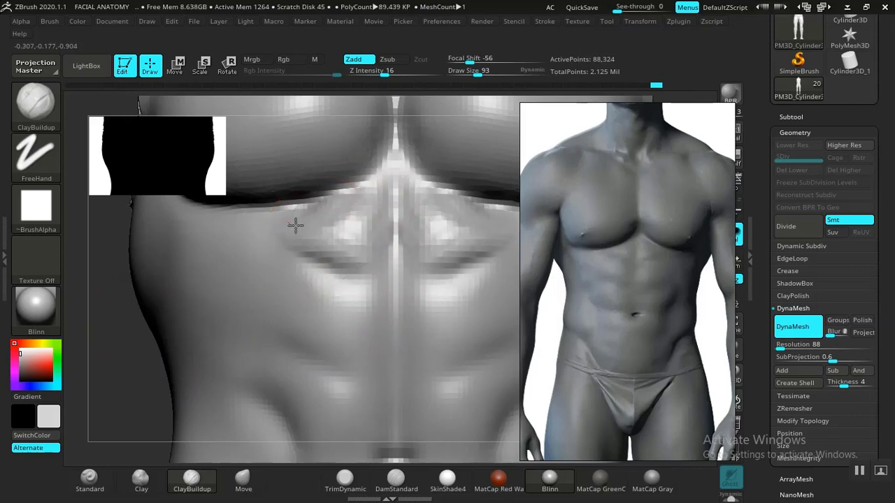
mouse_move(377, 259)
mouse_down()
mouse_move(350, 217)
mouse_move(346, 228)
mouse_up()
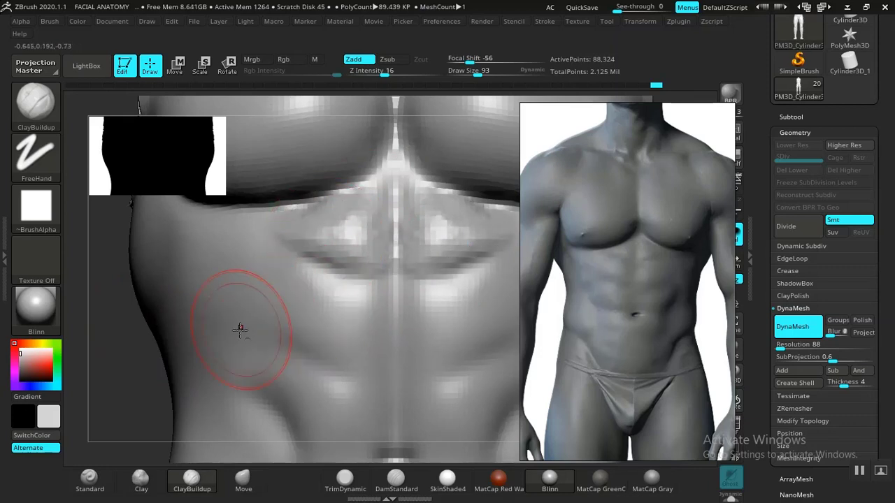
- Add clay to the second and third rows of abdominal segments down to the navel
mouse_move(301, 284)
mouse_down()
mouse_move(359, 308)
mouse_move(374, 333)
mouse_move(347, 357)
mouse_move(296, 315)
mouse_move(316, 310)
mouse_up()
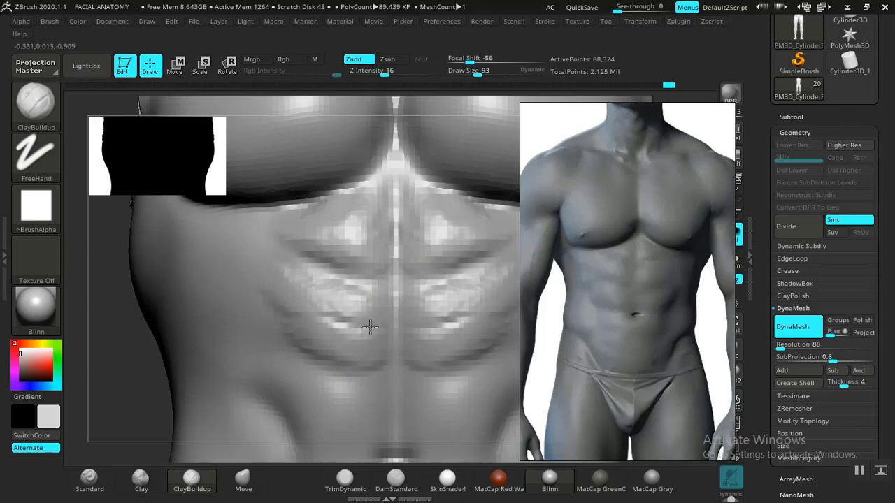
mouse_move(381, 314)
mouse_down()
mouse_move(361, 350)
mouse_move(340, 320)
mouse_up()
alt+drag(148, 386, 105, 145)
alt+drag(217, 349, 215, 381)
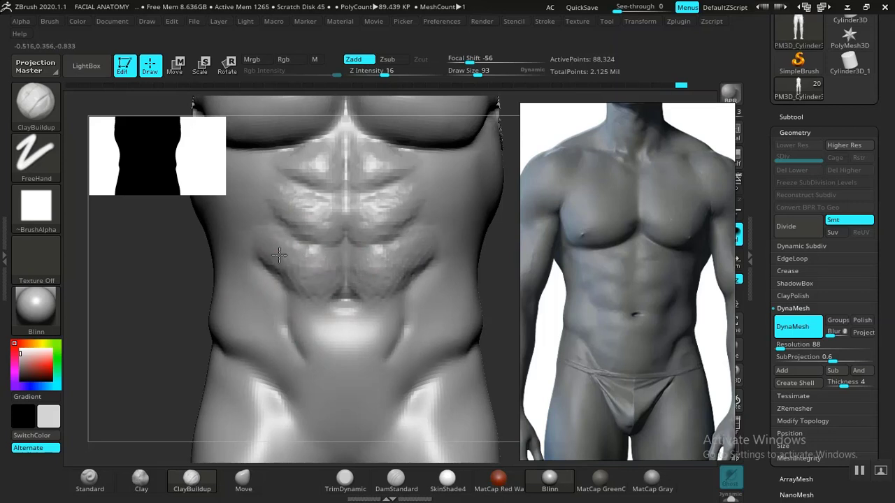
- Build up the lower abdomen below the bottom row of abdominal segments with ClayBuildup, extending the clay down towards the groin
alt+drag(159, 360, 177, 318)
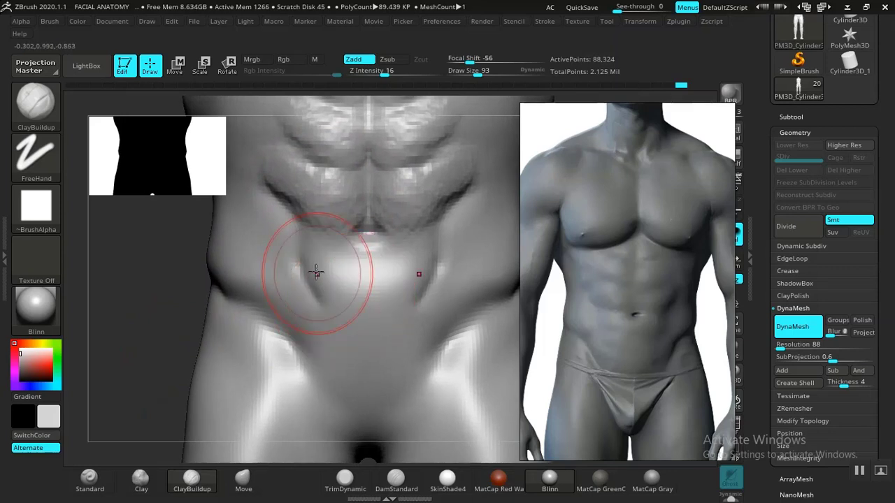
drag(316, 272, 302, 253)
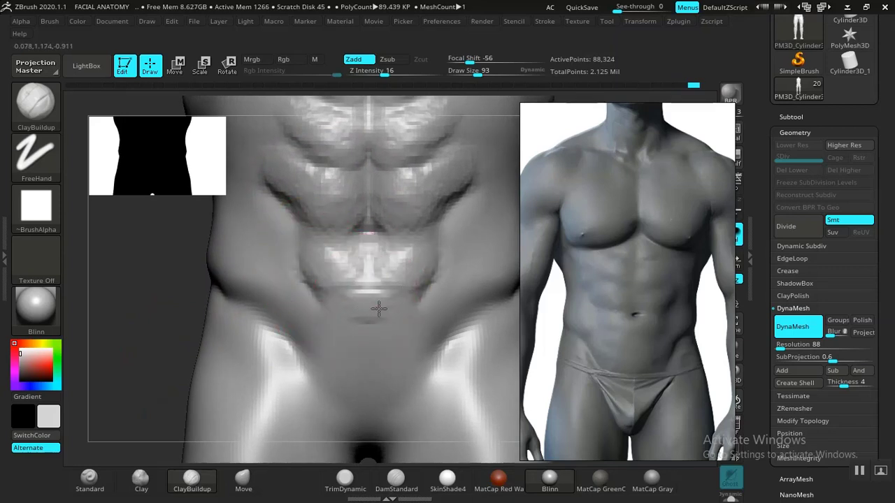
drag(325, 283, 373, 282)
drag(314, 342, 368, 359)
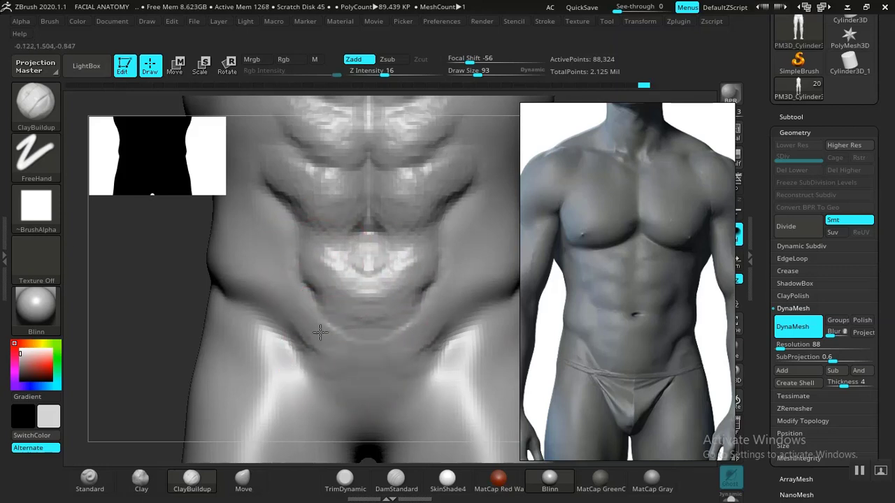
- Carve diagonal creases across the ribs beside the upper abdominal segments with DamStandard at Z Intensity 33
alt+drag(161, 371, 105, 219)
mouse_move(482, 308)
alt+mouse_down()
mouse_move(422, 301)
mouse_move(453, 325)
mouse_move(443, 350)
mouse_move(414, 354)
mouse_move(455, 329)
mouse_move(469, 368)
mouse_move(487, 368)
mouse_move(501, 342)
mouse_move(486, 344)
alt+mouse_up()
alt+drag(161, 337, 189, 380)
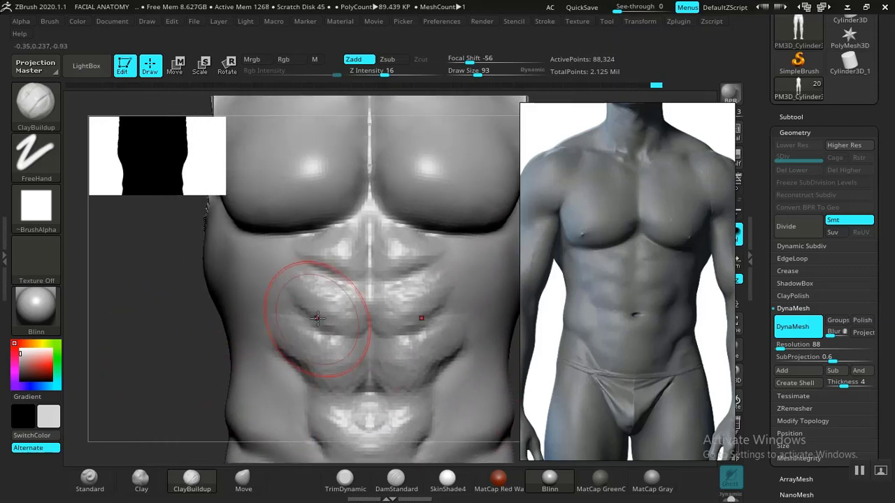
mouse_move(195, 337)
alt+mouse_down()
mouse_move(208, 356)
mouse_move(197, 361)
mouse_move(216, 356)
mouse_move(245, 307)
alt+mouse_up()
click(395, 482)
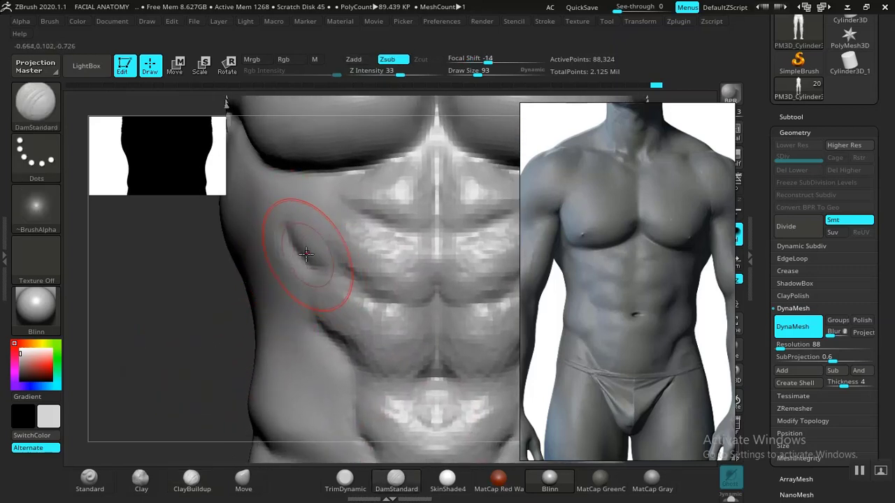
alt+drag(227, 311, 253, 410)
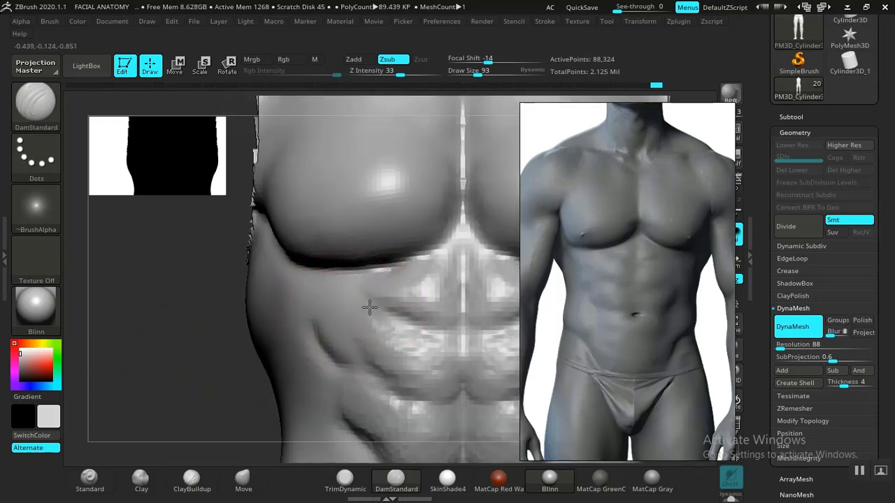
mouse_move(229, 355)
mouse_down()
mouse_move(221, 389)
mouse_move(224, 344)
mouse_up()
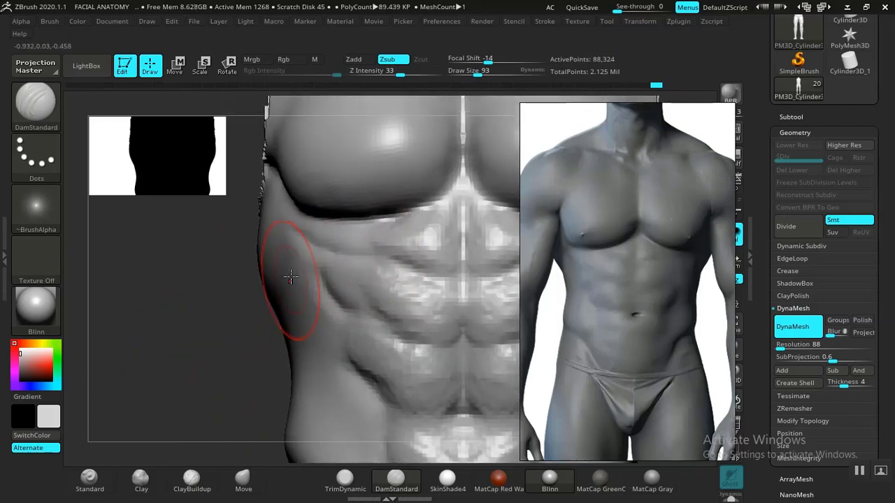
- Add clay to the rib muscle strips between the creases on the torso's flank with ClayBuildup
click(211, 492)
mouse_move(191, 409)
alt+mouse_down()
mouse_move(215, 365)
mouse_move(222, 399)
alt+mouse_up()
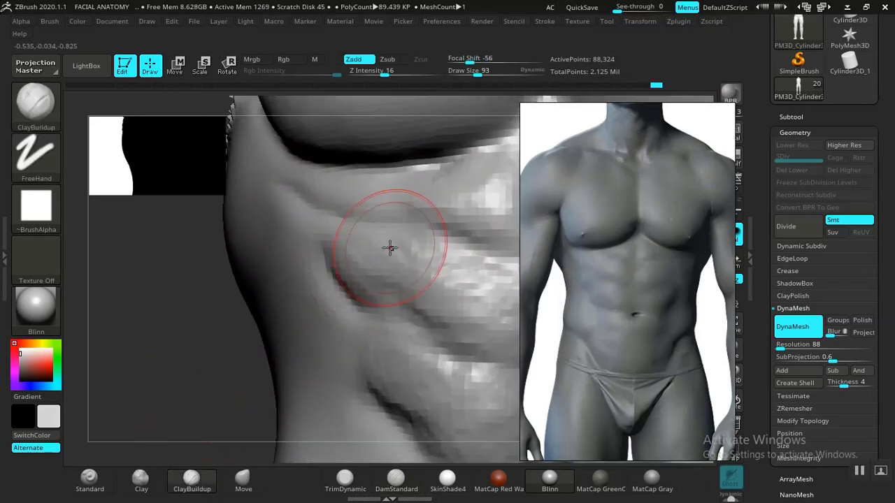
drag(182, 319, 309, 329)
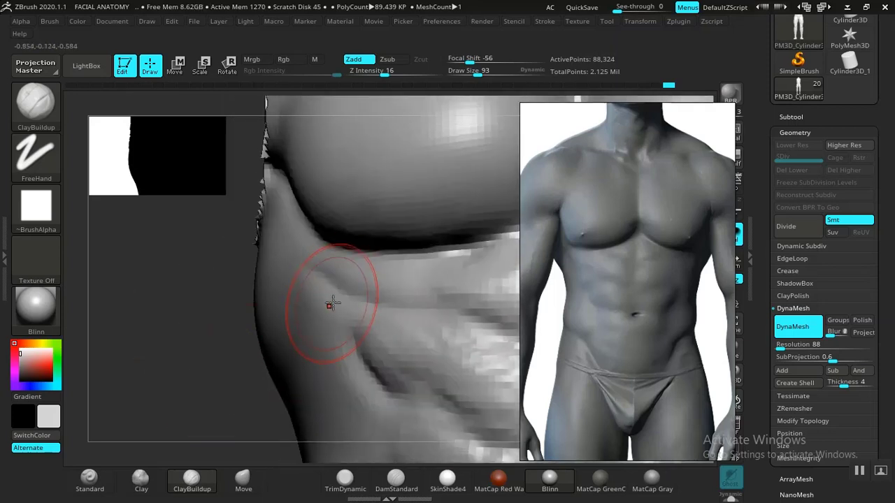
drag(216, 330, 353, 242)
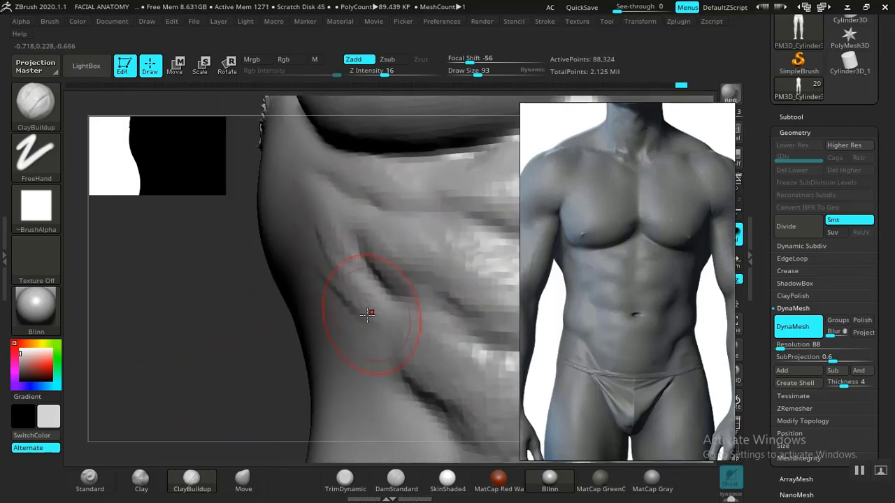
- Carve the crease around the inner and lower edge of the oblique above the hip with DamStandard
alt+drag(213, 366, 197, 299)
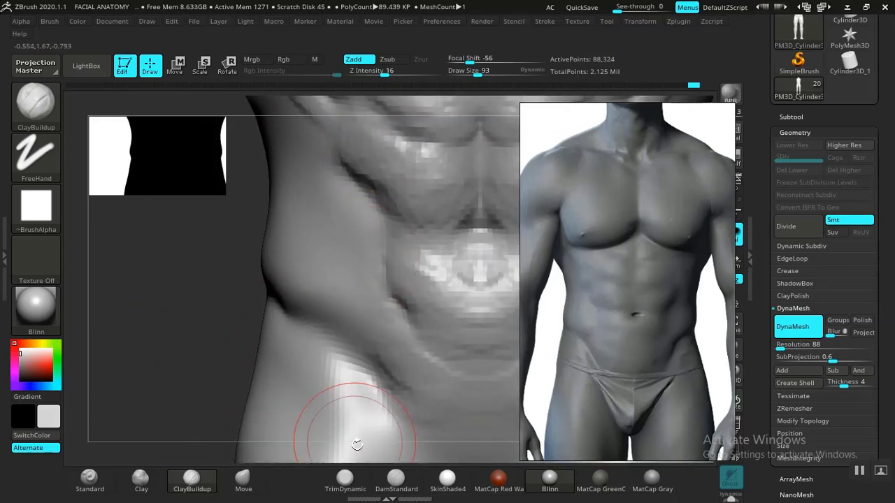
click(396, 479)
drag(164, 324, 359, 290)
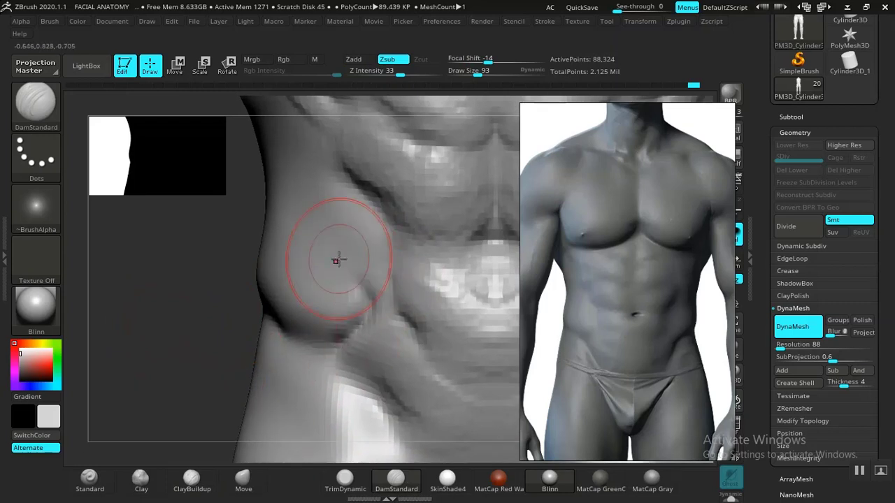
mouse_move(167, 376)
shift+mouse_down()
mouse_move(119, 283)
mouse_move(154, 336)
mouse_move(216, 382)
mouse_move(198, 379)
shift+mouse_up()
- Build up the oblique bulge above the hip with ClayBuildup strokes at Z Intensity 16
click(193, 481)
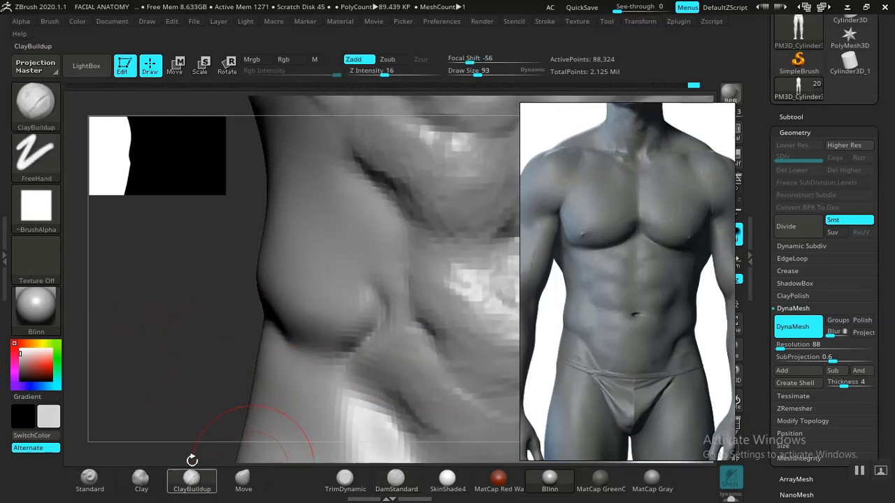
alt+drag(163, 286, 165, 368)
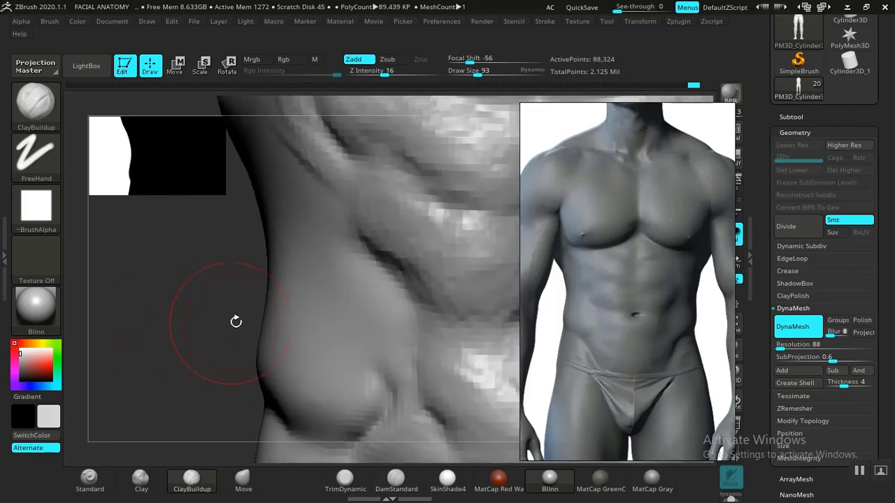
mouse_move(249, 329)
alt+mouse_down()
mouse_move(234, 300)
mouse_move(339, 311)
alt+mouse_up()
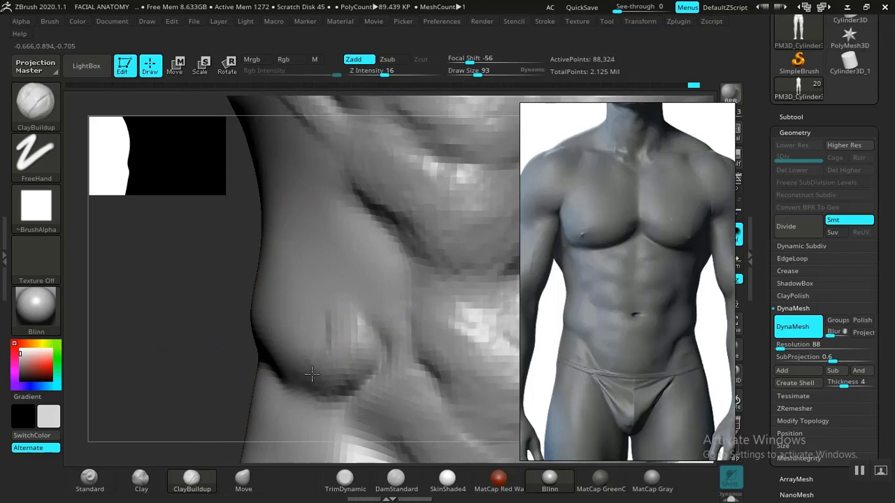
mouse_move(312, 374)
mouse_down()
mouse_move(326, 274)
mouse_move(325, 282)
mouse_move(283, 248)
mouse_move(302, 323)
mouse_up()
mouse_move(298, 278)
mouse_down()
mouse_move(335, 328)
mouse_move(333, 380)
mouse_up()
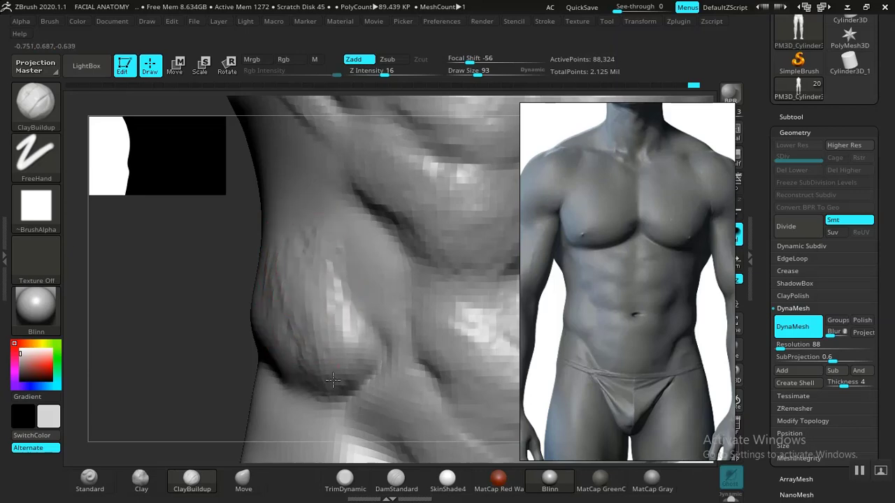
- Extend the oblique's clay inward towards the abdomen and down to the groin line, working from a three-quarter view
alt+drag(234, 363, 150, 69)
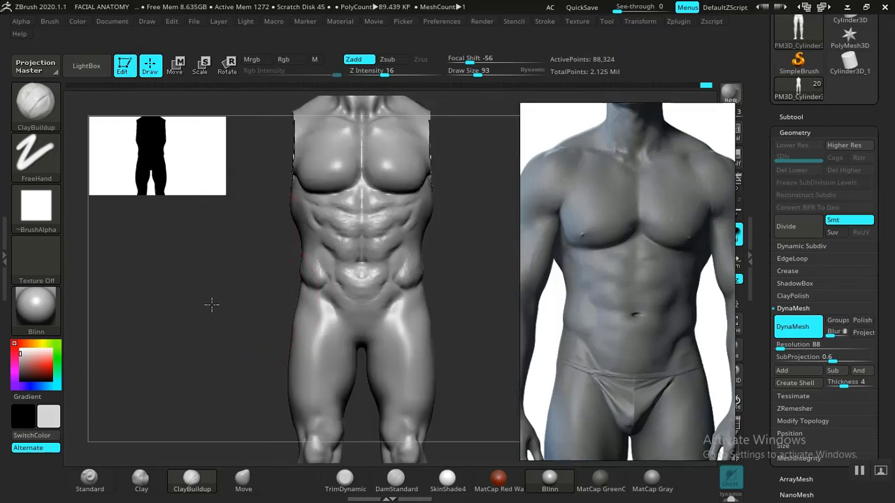
alt+drag(212, 303, 187, 157)
alt+drag(441, 268, 391, 323)
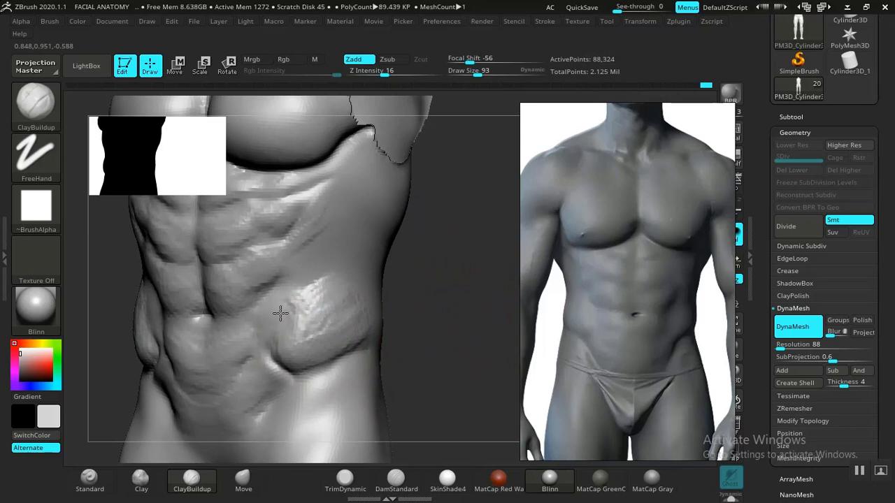
drag(424, 310, 470, 344)
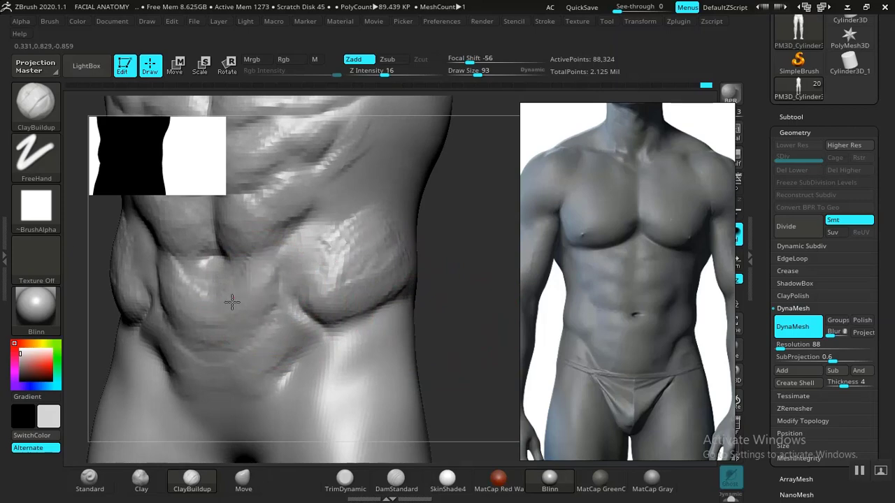
- Deepen the groove between the lower abdomen and the oblique with DamStandard, then add clay along the oblique's inner edge
click(405, 481)
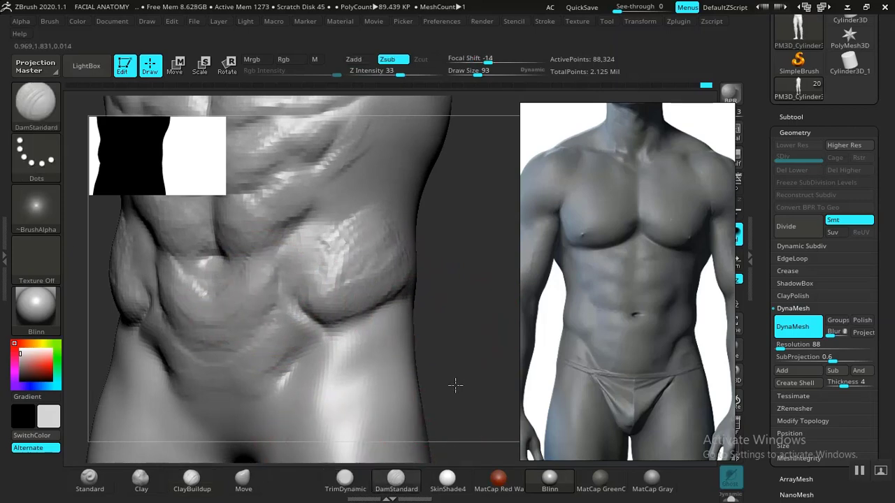
mouse_move(455, 386)
alt+mouse_down()
mouse_move(460, 366)
mouse_move(460, 379)
alt+mouse_up()
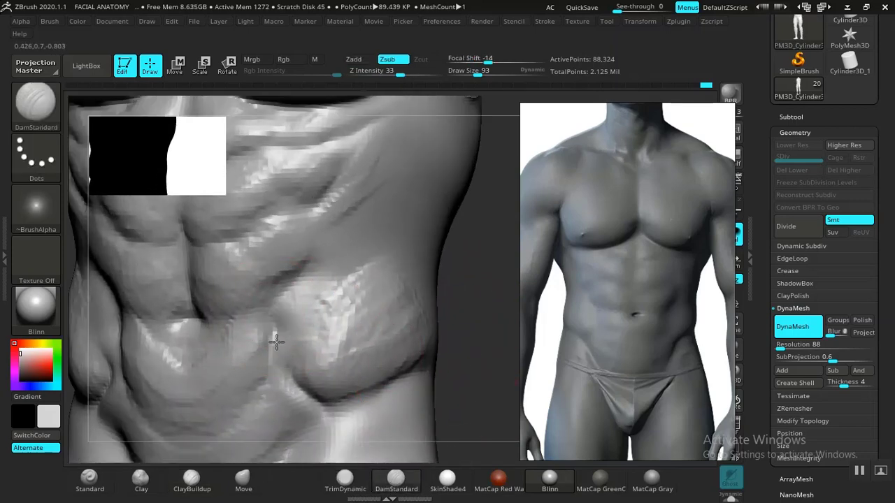
drag(276, 361, 278, 386)
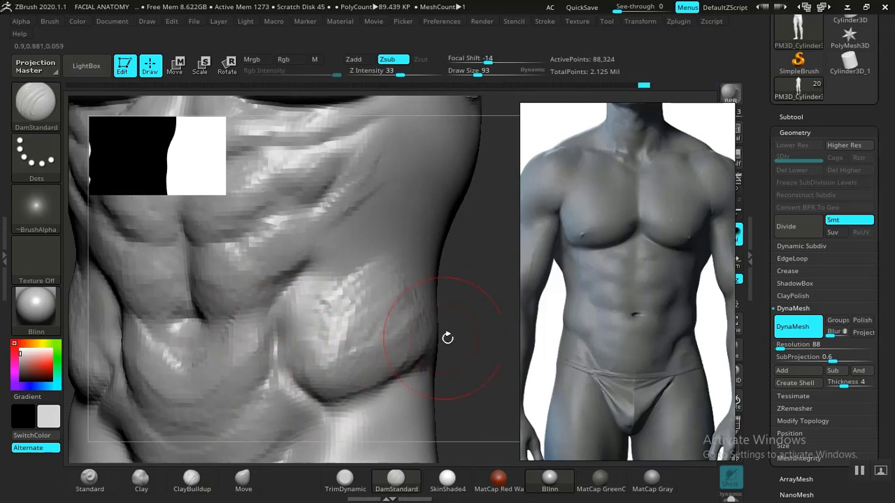
key(f)
mouse_move(366, 170)
mouse_down()
mouse_move(411, 312)
mouse_move(412, 267)
mouse_move(457, 380)
mouse_move(448, 344)
mouse_move(435, 375)
mouse_move(455, 356)
mouse_move(436, 370)
mouse_move(449, 385)
mouse_move(455, 305)
mouse_move(466, 303)
mouse_move(458, 329)
mouse_up()
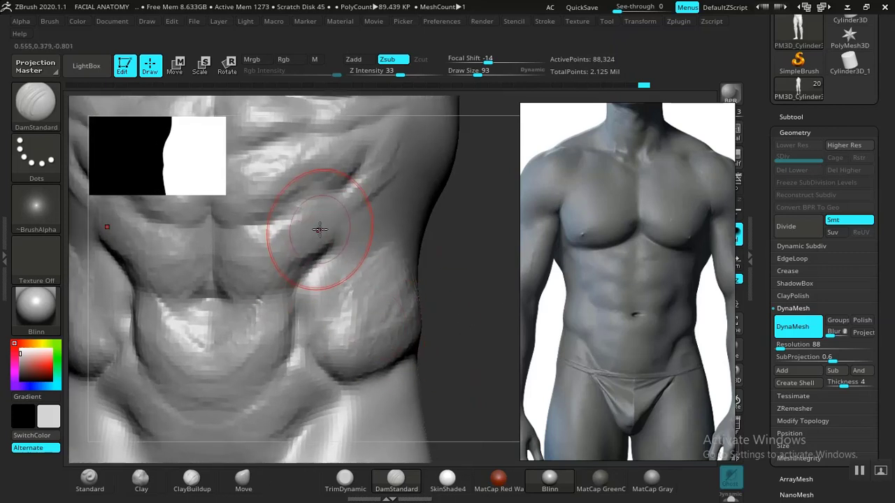
click(192, 480)
mouse_move(423, 323)
mouse_down()
mouse_move(443, 324)
mouse_move(302, 262)
mouse_up()
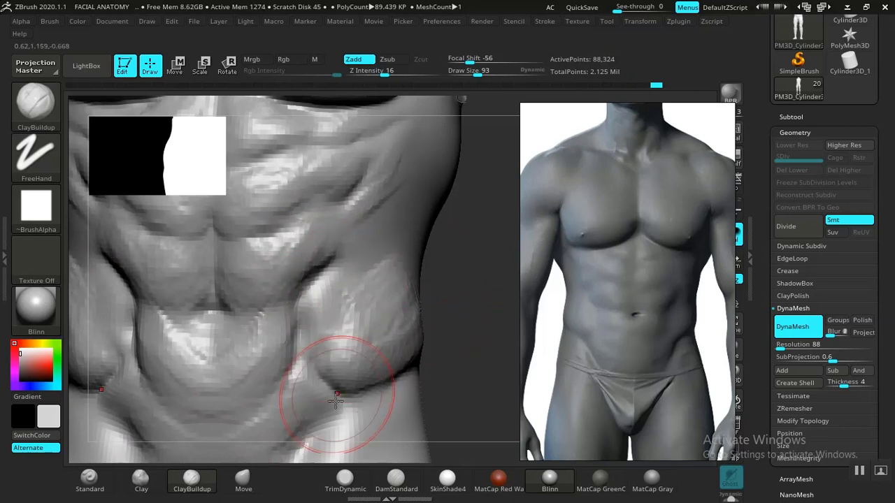
- Carve a vertical crease along the abdominals' outer edge with DamStandard and sharpen the creases between the segments
click(396, 480)
mouse_move(476, 365)
mouse_down()
mouse_move(448, 336)
mouse_move(341, 328)
mouse_move(328, 392)
mouse_up()
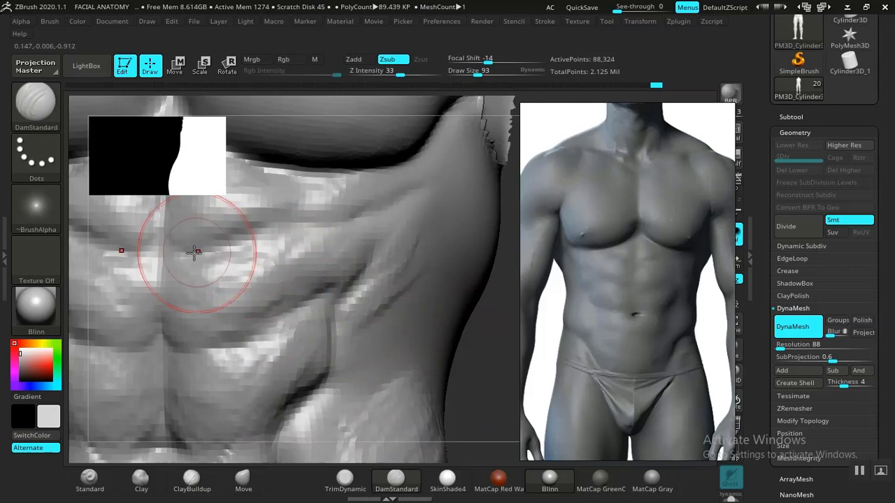
drag(194, 253, 209, 249)
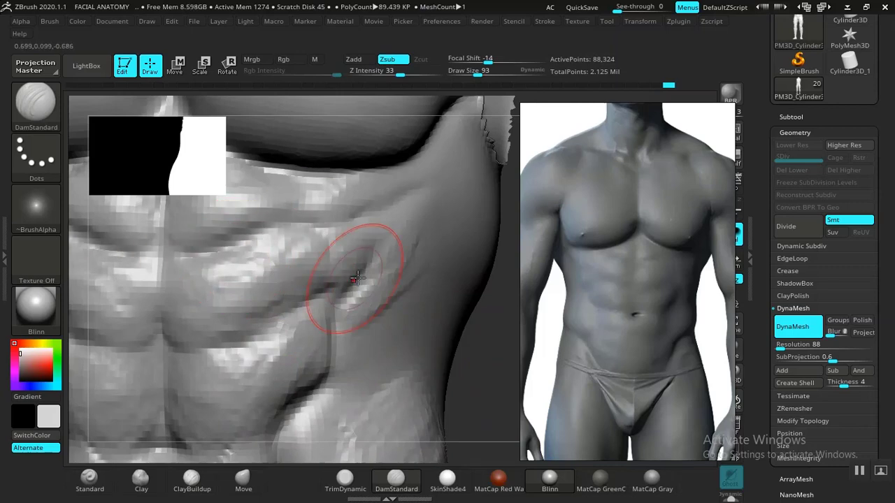
mouse_move(480, 340)
right_down()
mouse_move(472, 308)
mouse_move(242, 283)
right_up()
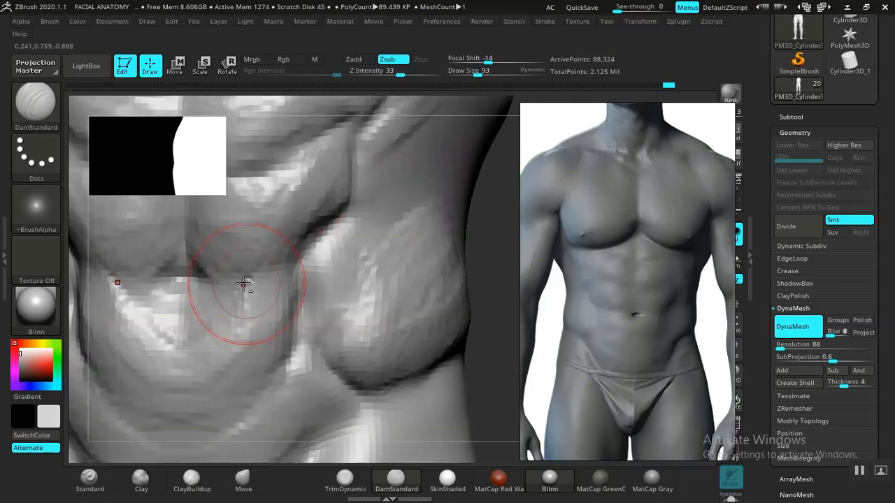
mouse_move(486, 264)
ctrl+right_down()
mouse_move(475, 335)
mouse_move(328, 310)
ctrl+right_up()
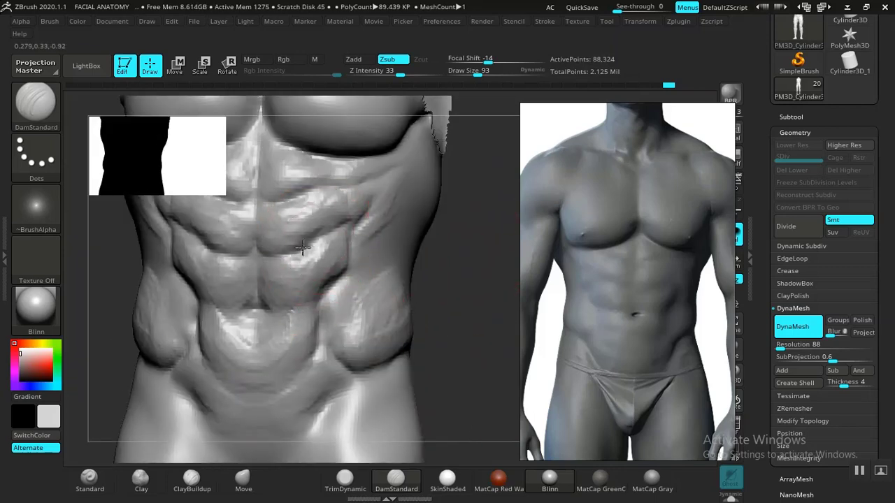
mouse_move(469, 278)
alt+mouse_down()
mouse_move(494, 284)
mouse_move(480, 373)
mouse_move(338, 302)
alt+mouse_up()
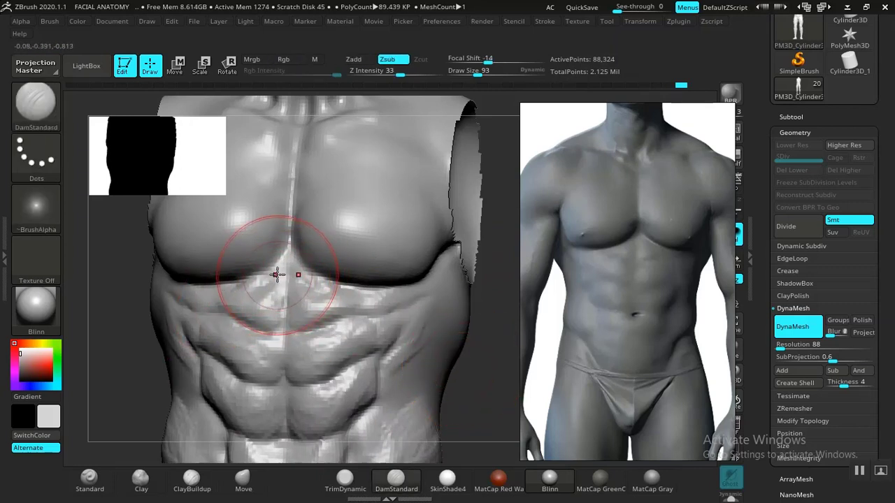
key(ctrl)
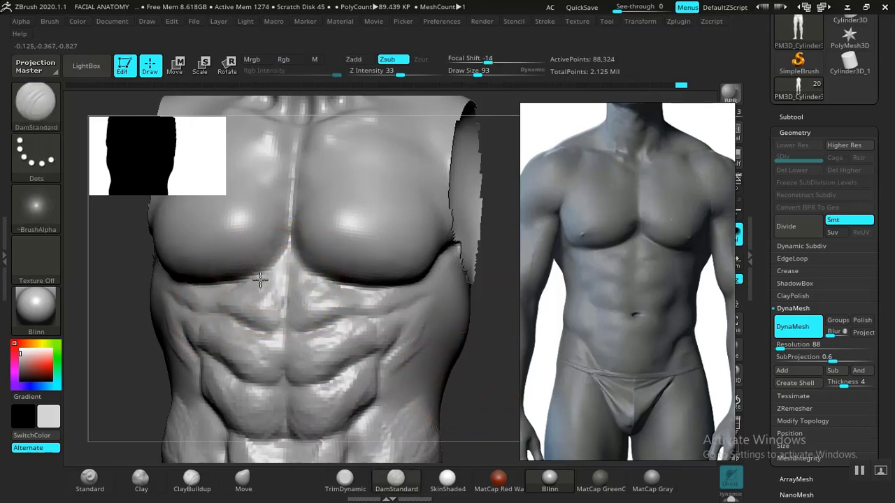
- Turn the torso to the side and bring up the reference's side profile for comparison
mouse_move(459, 379)
mouse_down()
mouse_move(360, 226)
mouse_move(417, 263)
mouse_move(424, 317)
mouse_move(371, 322)
mouse_move(448, 316)
mouse_move(450, 343)
mouse_move(415, 266)
mouse_move(456, 312)
mouse_move(454, 340)
mouse_move(443, 327)
mouse_move(461, 328)
mouse_move(426, 291)
mouse_move(469, 345)
mouse_move(466, 316)
mouse_move(465, 323)
mouse_move(422, 335)
mouse_move(381, 328)
mouse_up()
scroll(620, 307, down, 5)
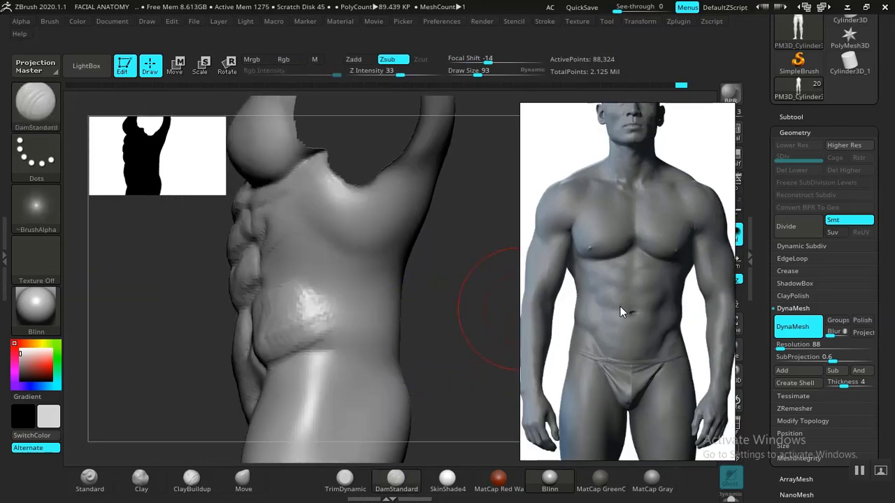
scroll(630, 313, up, 2)
scroll(632, 314, up, 2)
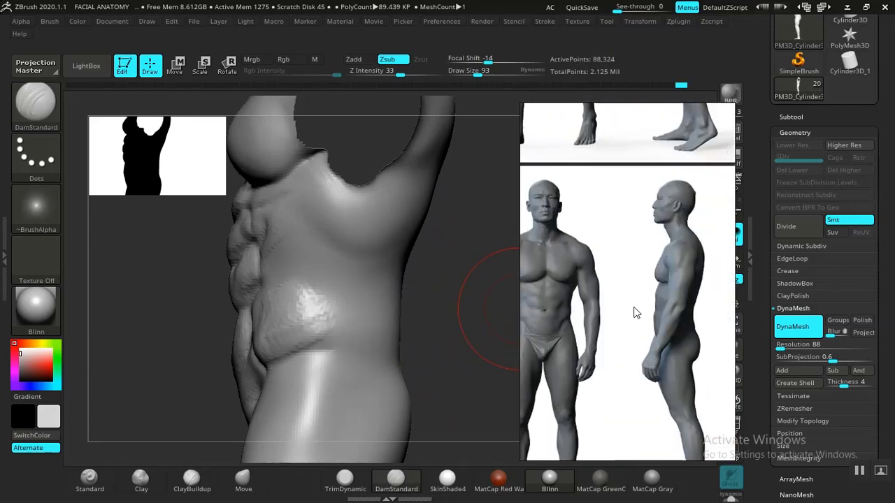
mouse_move(635, 310)
middle_down()
mouse_move(523, 296)
mouse_move(651, 302)
middle_up()
scroll(652, 303, up, 3)
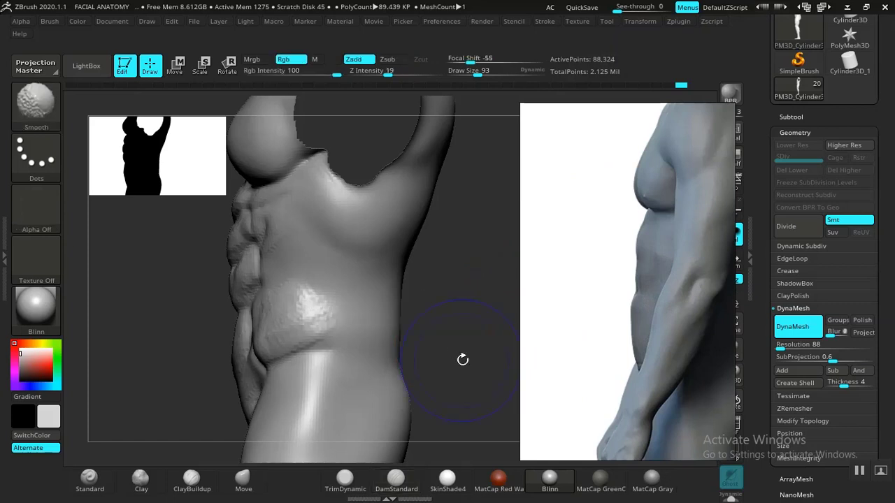
- Reshape the profile of the lower abdomen with the Move brush, following the side-view reference
mouse_move(465, 370)
mouse_down()
mouse_move(422, 306)
mouse_move(466, 350)
mouse_move(454, 336)
mouse_move(463, 343)
mouse_move(481, 307)
mouse_move(307, 315)
mouse_up()
mouse_move(223, 351)
mouse_down()
mouse_move(215, 333)
mouse_move(229, 333)
mouse_move(253, 380)
mouse_move(310, 351)
mouse_up()
click(244, 479)
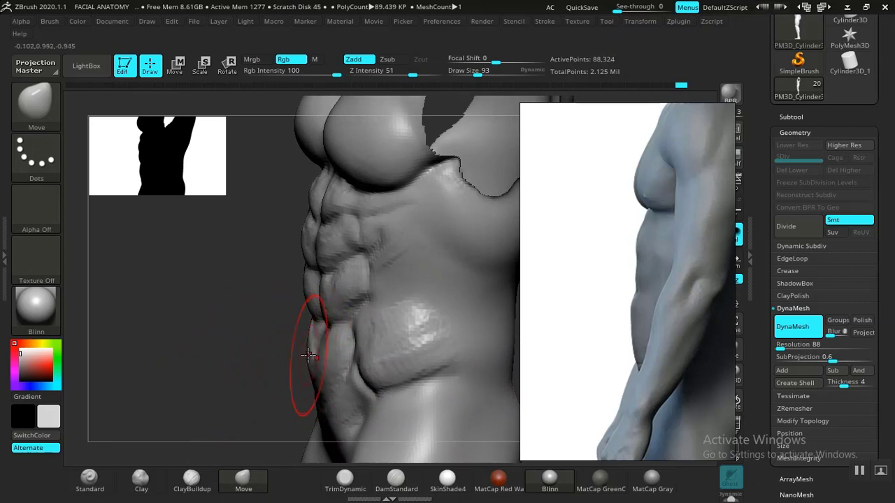
mouse_move(210, 354)
mouse_down()
mouse_move(226, 349)
mouse_move(249, 371)
mouse_move(301, 344)
mouse_move(298, 329)
mouse_up()
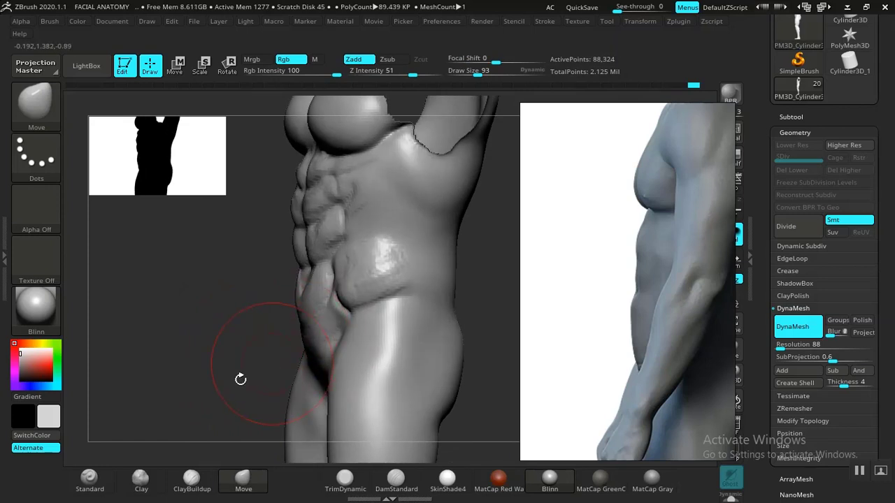
- Turn the torso to face front and bring up the reference's front view for comparison
drag(240, 378, 299, 327)
drag(243, 382, 315, 365)
drag(497, 341, 426, 379)
mouse_move(491, 380)
alt+mouse_down()
mouse_move(462, 344)
mouse_move(477, 376)
mouse_move(473, 324)
mouse_move(483, 359)
mouse_move(515, 350)
mouse_move(480, 340)
mouse_move(459, 390)
mouse_move(458, 434)
alt+mouse_up()
shift+drag(325, 373, 313, 381)
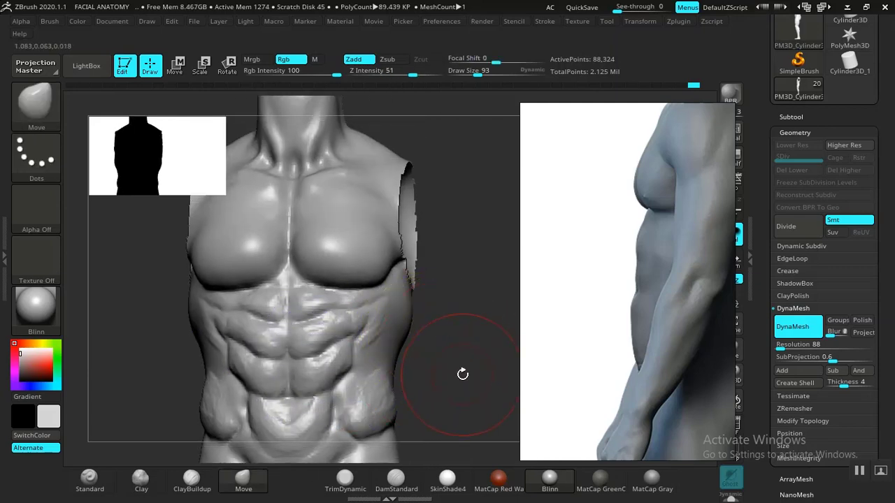
drag(462, 374, 410, 265)
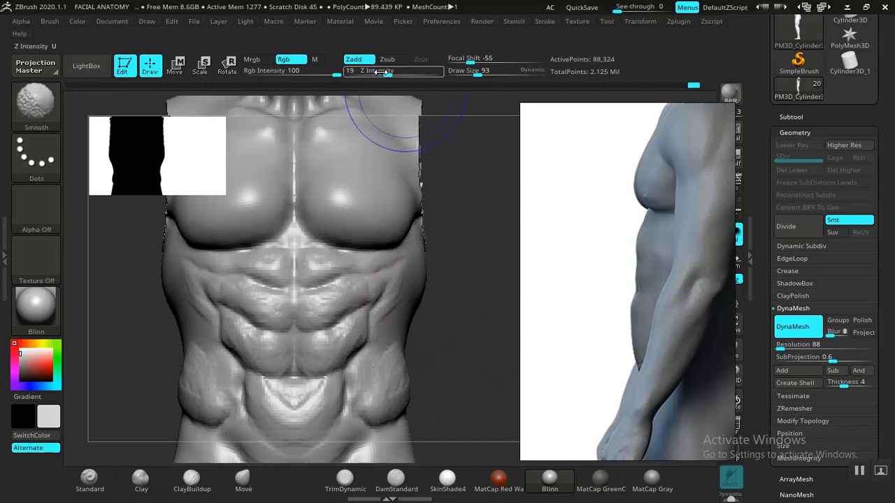
alt+drag(466, 324, 483, 295)
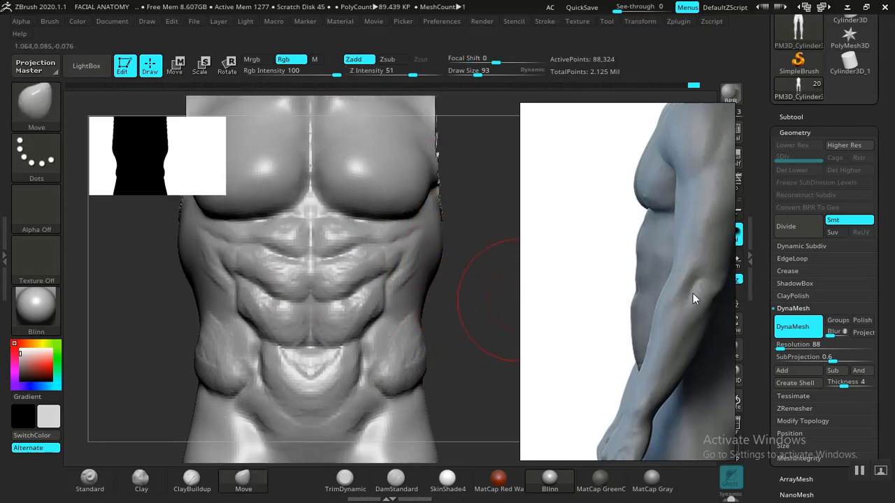
middle_drag(650, 291, 712, 293)
middle_drag(543, 303, 689, 300)
middle_drag(616, 299, 703, 291)
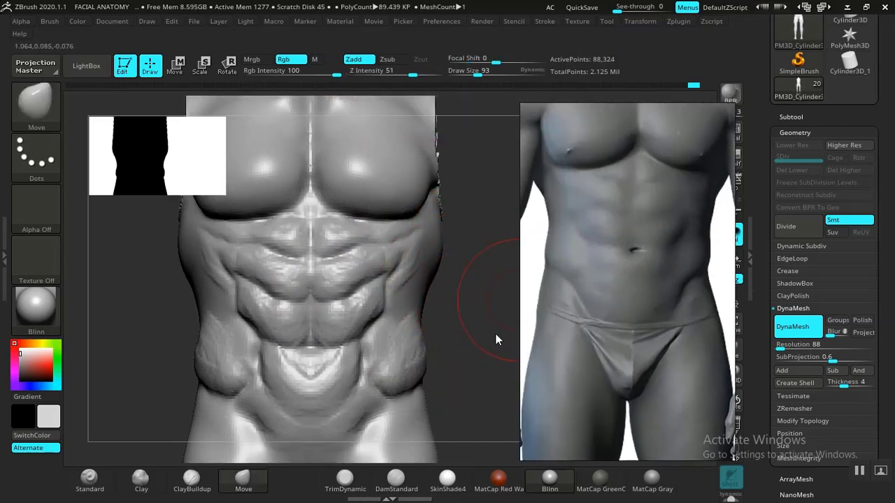
- Soften the abdominal segments and both obliques with the Smooth brush at intensity 8
mouse_move(463, 336)
mouse_down()
mouse_move(449, 335)
mouse_move(448, 316)
mouse_move(391, 310)
mouse_up()
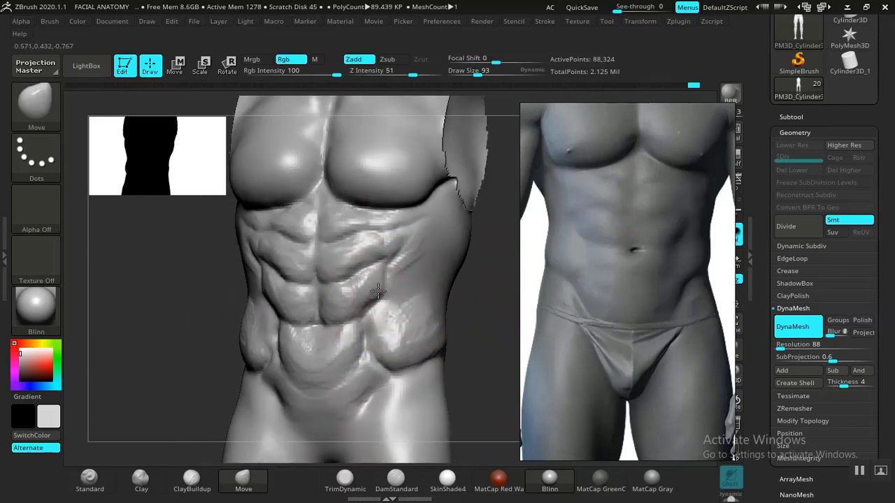
drag(462, 301, 512, 306)
mouse_move(463, 298)
alt+mouse_down()
mouse_move(453, 331)
mouse_move(404, 279)
mouse_move(265, 259)
mouse_move(328, 266)
alt+mouse_up()
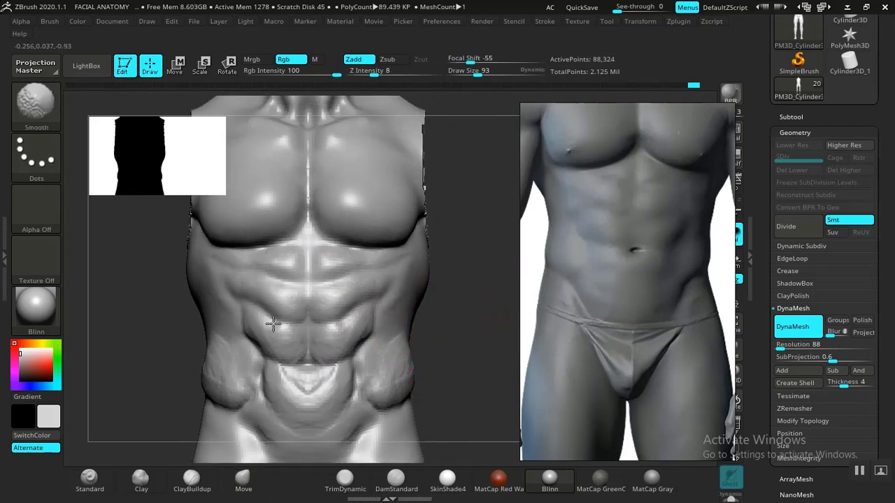
mouse_move(273, 323)
shift+mouse_down()
mouse_move(291, 352)
mouse_move(281, 331)
mouse_move(261, 343)
mouse_move(255, 395)
shift+mouse_up()
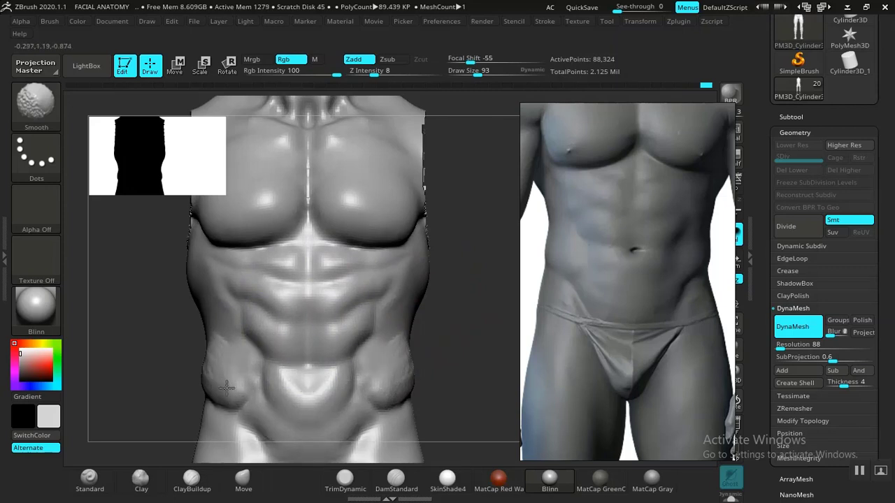
shift+drag(211, 374, 234, 389)
shift+drag(383, 368, 398, 381)
- Smooth the upper abdominal segments just below the pectorals, reducing the brush size to 77
mouse_move(444, 344)
alt+mouse_down()
mouse_move(378, 262)
mouse_move(427, 284)
mouse_move(460, 360)
mouse_move(437, 286)
mouse_move(456, 353)
mouse_move(455, 296)
mouse_move(460, 355)
mouse_move(442, 354)
mouse_move(457, 355)
mouse_move(455, 348)
mouse_move(433, 378)
mouse_move(435, 353)
alt+mouse_up()
mouse_move(325, 360)
shift+mouse_down()
mouse_move(321, 328)
mouse_move(277, 310)
mouse_move(367, 319)
mouse_move(388, 333)
shift+mouse_up()
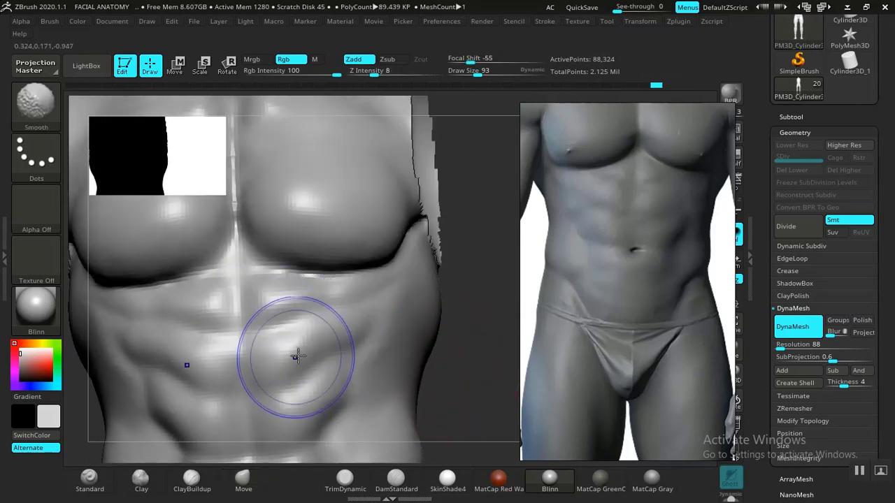
shift+drag(293, 354, 282, 350)
shift+drag(256, 319, 286, 320)
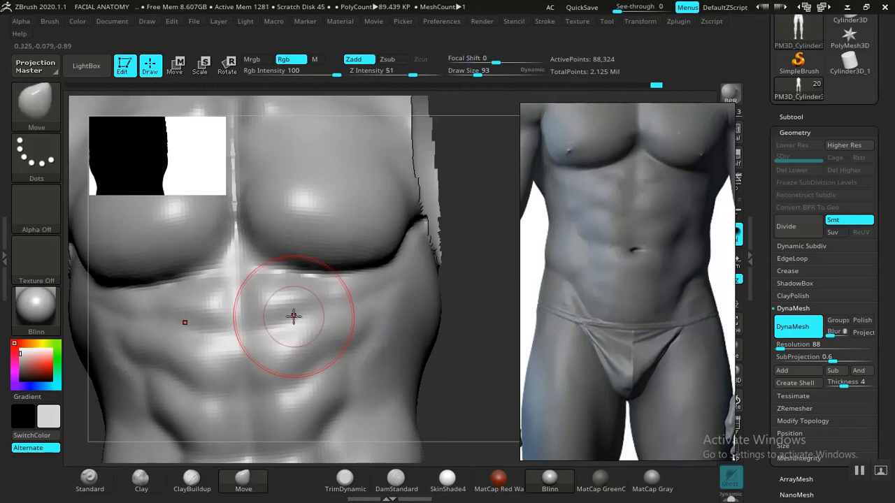
key(shift)
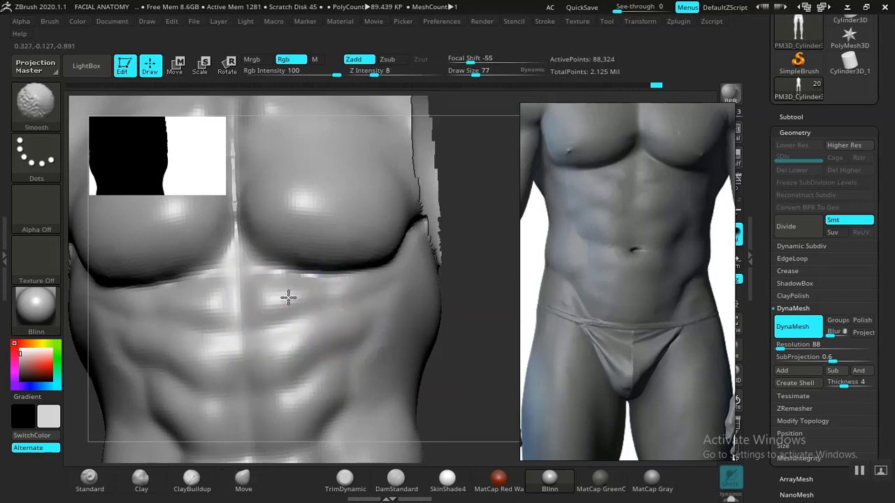
- Soften the outer side of the upper abdominals from a three-quarter view with the Smooth brush
key(f)
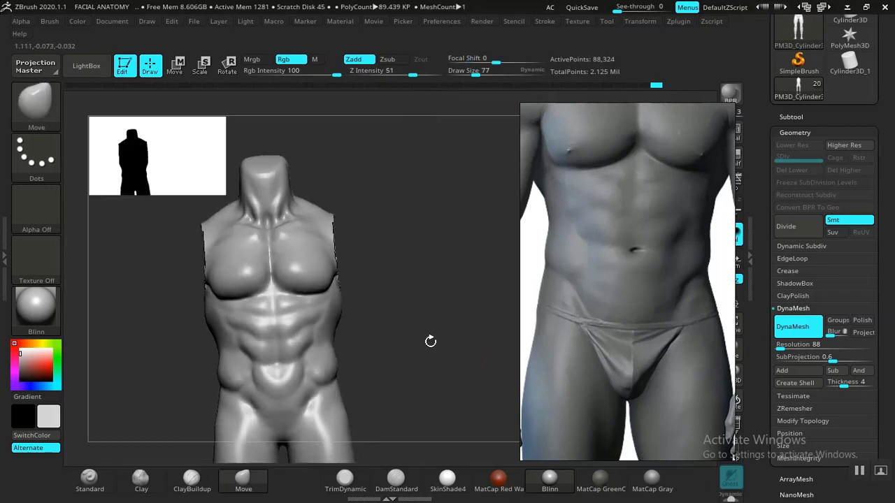
mouse_move(429, 342)
alt+mouse_down()
mouse_move(444, 272)
mouse_move(452, 341)
mouse_move(465, 310)
mouse_move(454, 338)
mouse_move(324, 321)
alt+mouse_up()
key(shift)
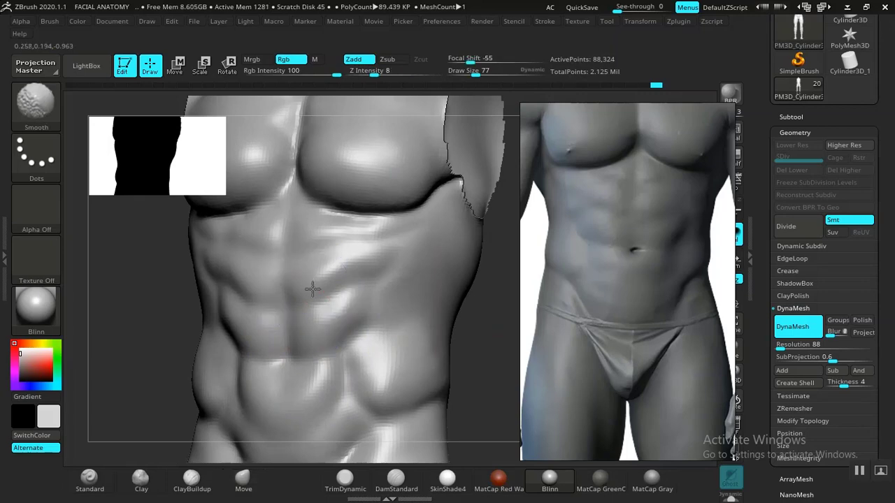
shift+drag(348, 274, 355, 270)
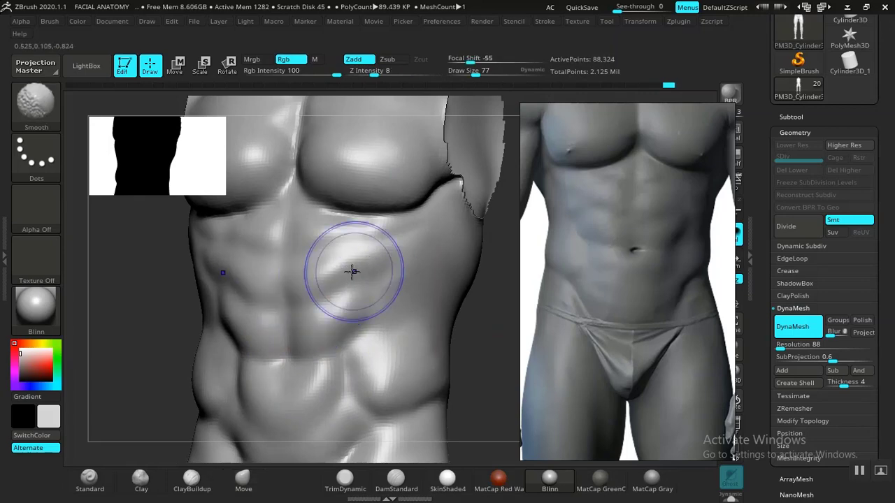
- Add clay over the ribs beside the abdominals with ClayBuildup and smooth it into the torso
mouse_move(510, 337)
alt+mouse_down()
mouse_move(459, 314)
mouse_move(460, 343)
mouse_move(475, 314)
mouse_move(479, 343)
mouse_move(499, 322)
mouse_move(479, 319)
mouse_move(502, 328)
mouse_move(501, 319)
mouse_move(497, 330)
mouse_move(385, 343)
alt+mouse_up()
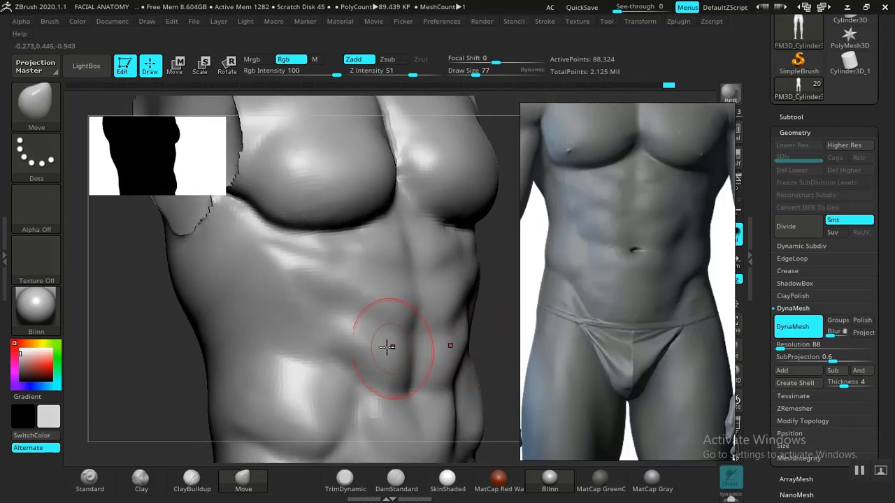
drag(167, 372, 208, 359)
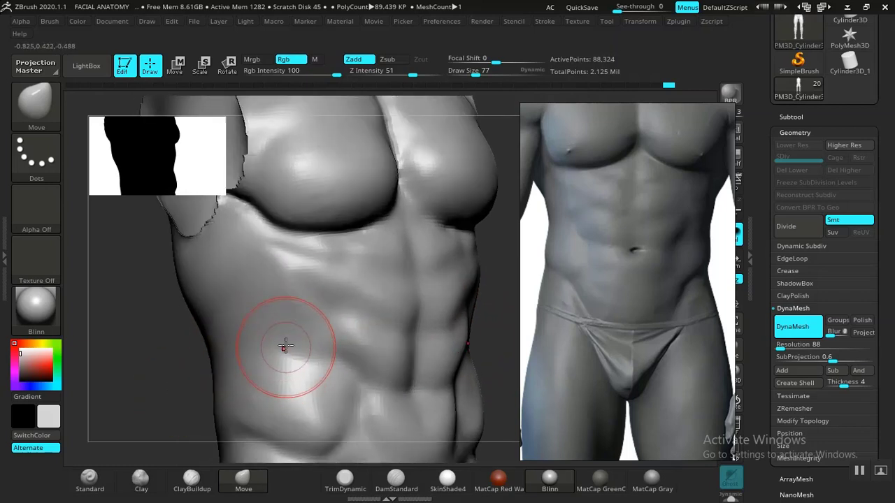
click(191, 479)
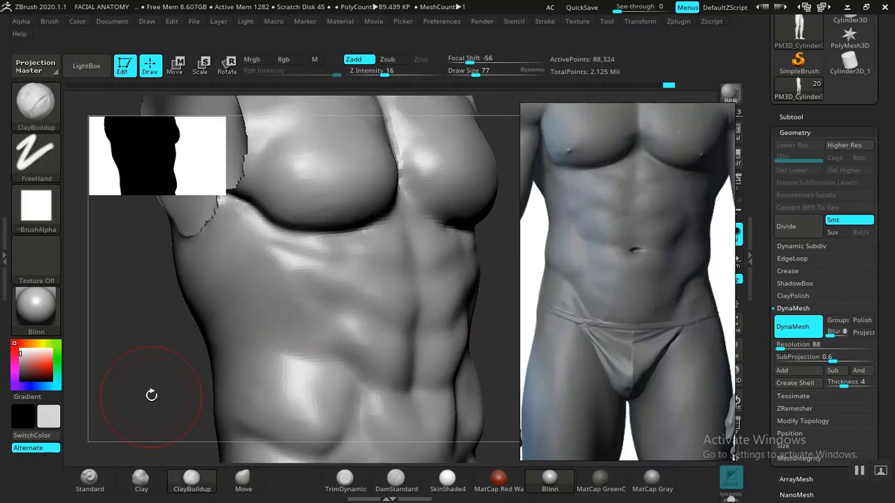
drag(149, 394, 237, 288)
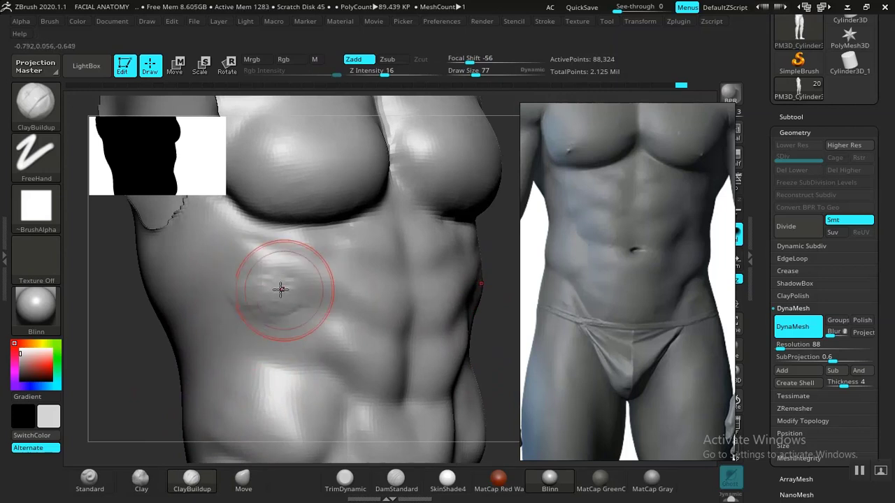
shift+drag(263, 293, 241, 308)
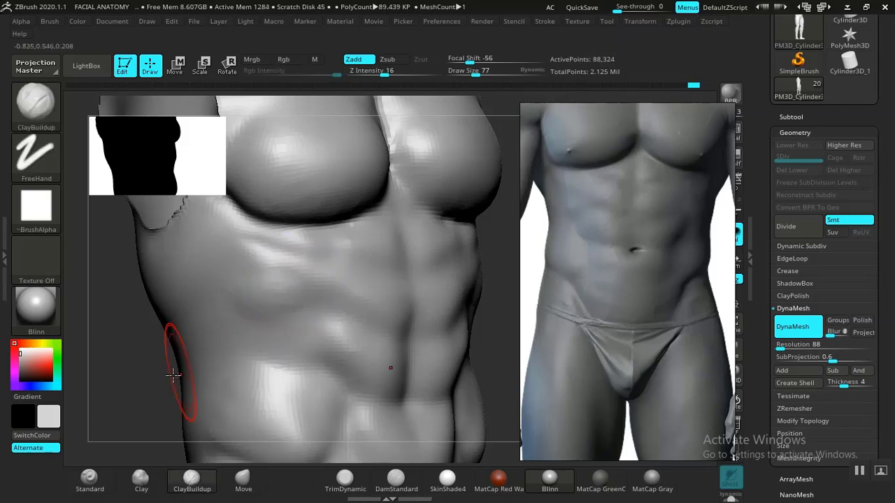
- Fill the deep groove along the abdominals' lower outer edge with ClayBuildup and smooth the transition
mouse_move(176, 370)
mouse_down()
mouse_move(195, 206)
mouse_move(403, 310)
mouse_move(416, 291)
mouse_move(432, 363)
mouse_move(424, 320)
mouse_move(438, 313)
mouse_move(471, 340)
mouse_move(462, 312)
mouse_move(249, 356)
mouse_move(179, 340)
mouse_move(216, 352)
mouse_move(341, 298)
mouse_up()
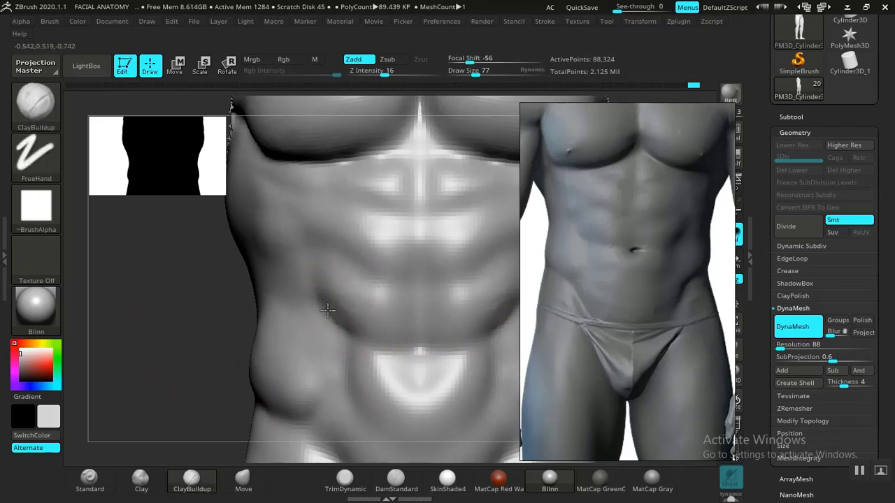
key(shift)
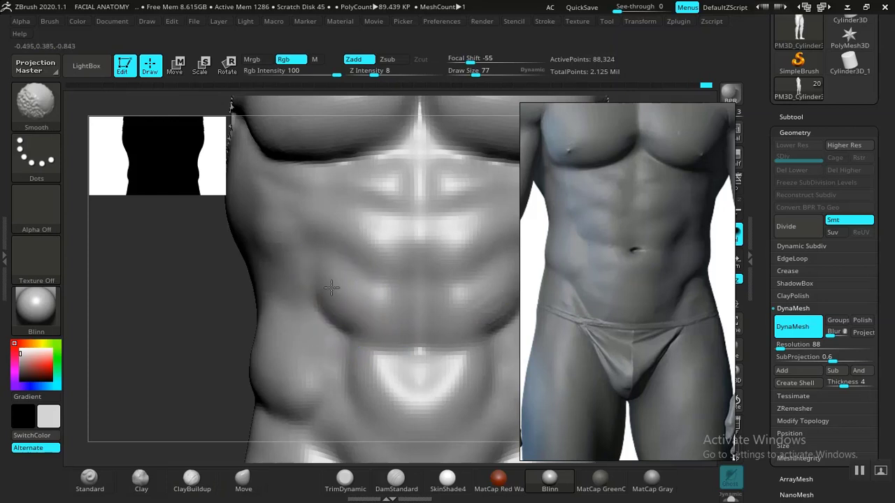
key(f)
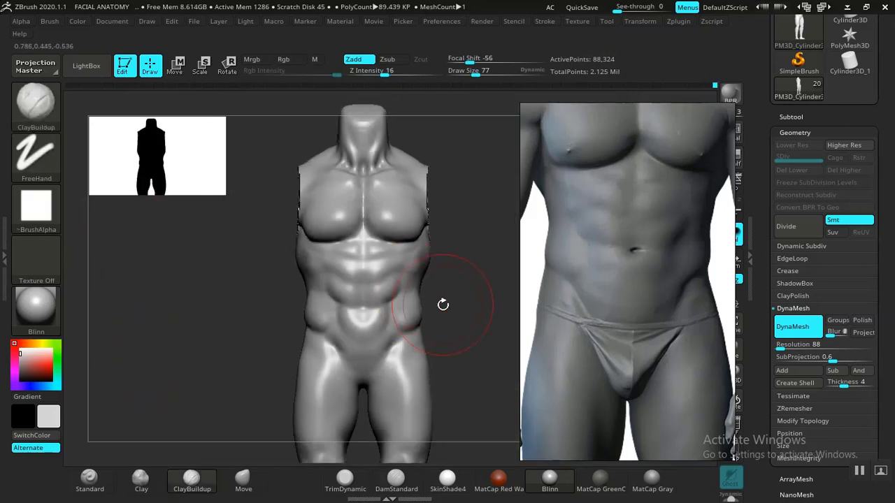
- Soften the horizontal crease at the navel and blend clay into the centre of the lower abdomen
mouse_move(443, 303)
mouse_down()
mouse_move(357, 343)
mouse_move(403, 340)
mouse_move(448, 314)
mouse_move(474, 323)
mouse_move(471, 339)
mouse_move(475, 314)
mouse_move(497, 287)
mouse_move(495, 308)
mouse_up()
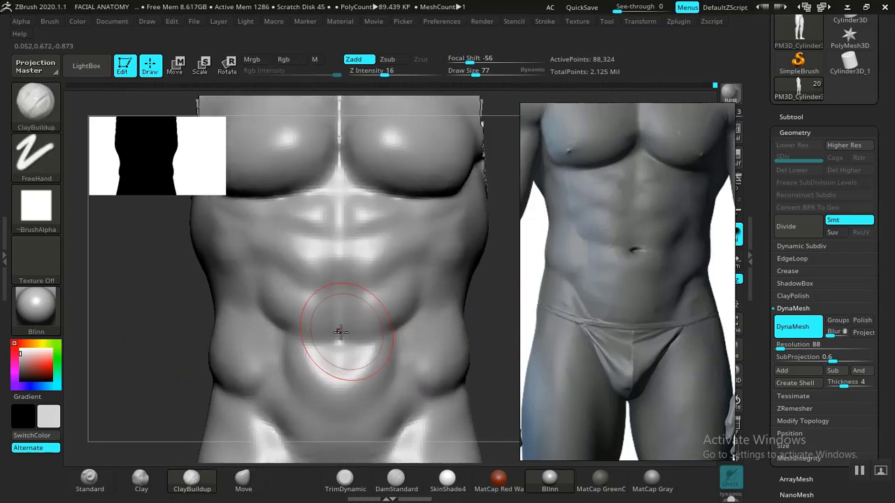
mouse_move(273, 339)
shift+mouse_down()
mouse_move(278, 317)
mouse_move(302, 353)
shift+mouse_up()
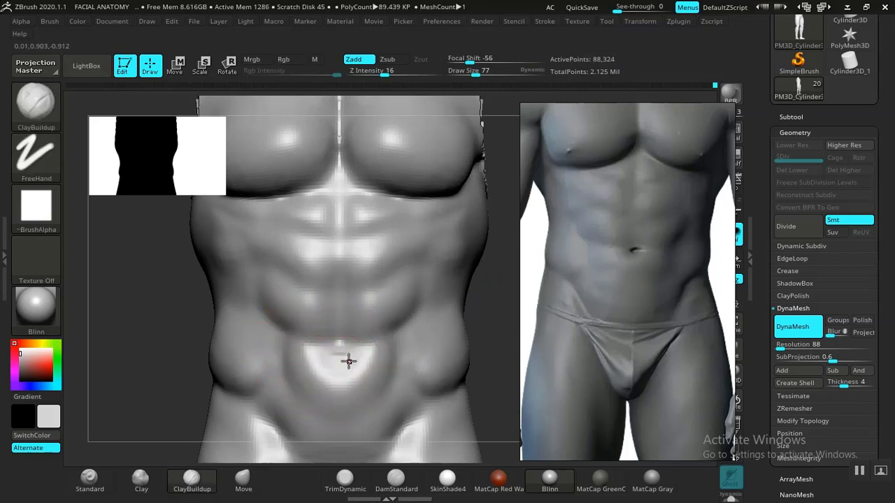
shift+drag(340, 357, 339, 364)
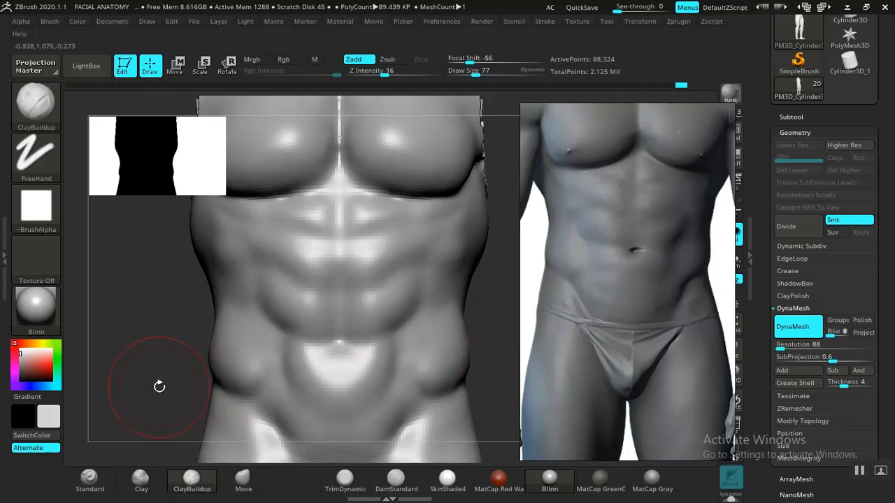
- Carve the diagonal groin creases between the pelvis and the thighs with DamStandard
mouse_move(160, 385)
alt+mouse_down()
mouse_move(140, 326)
mouse_move(228, 343)
mouse_move(214, 343)
mouse_move(236, 326)
mouse_move(491, 288)
alt+mouse_up()
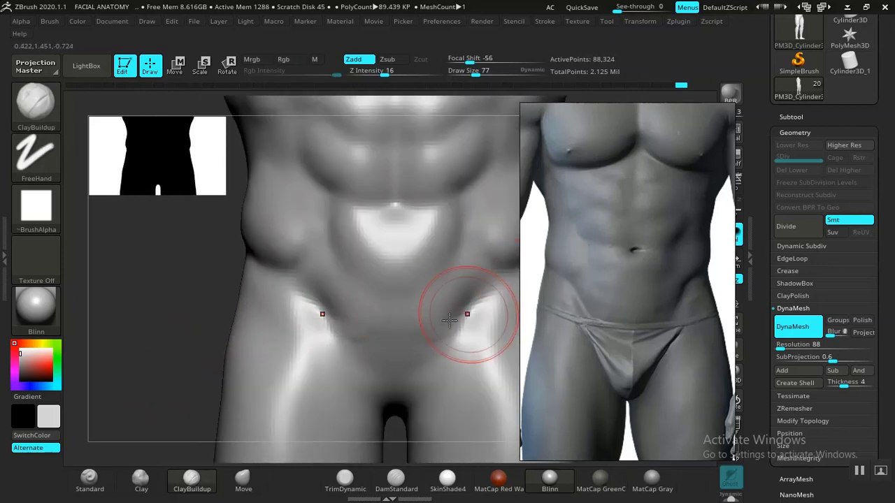
drag(169, 369, 332, 328)
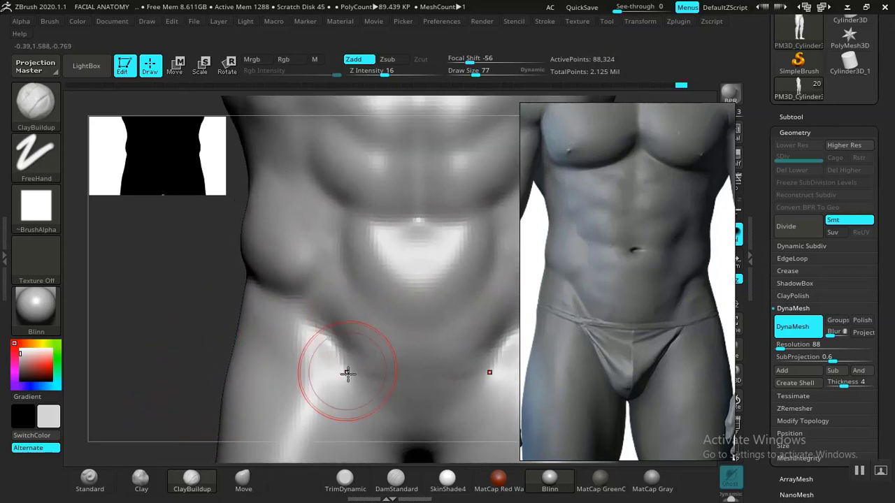
click(389, 479)
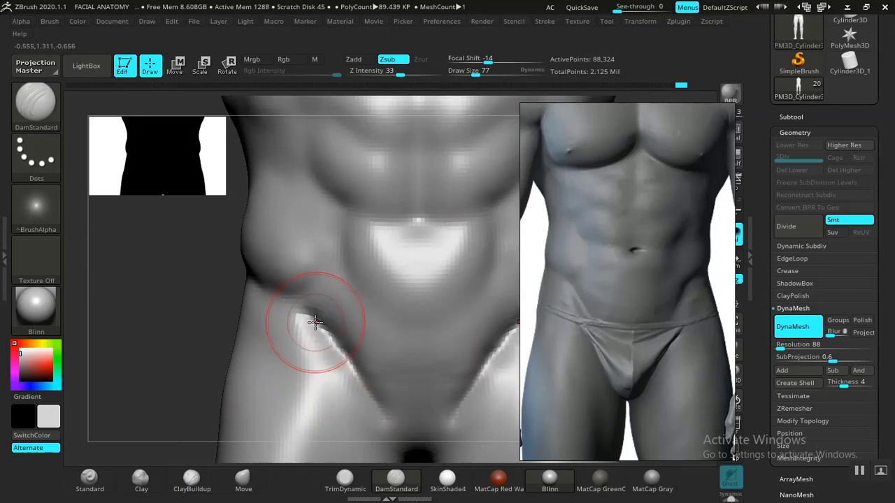
alt+drag(198, 355, 216, 392)
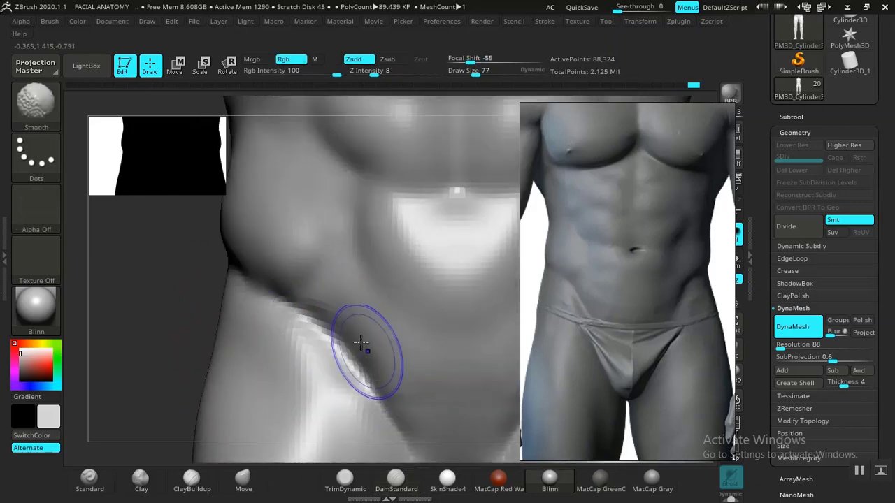
- Build up clay along the pelvic side of the groin crease with ClayBuildup and smooth the ridge
click(191, 481)
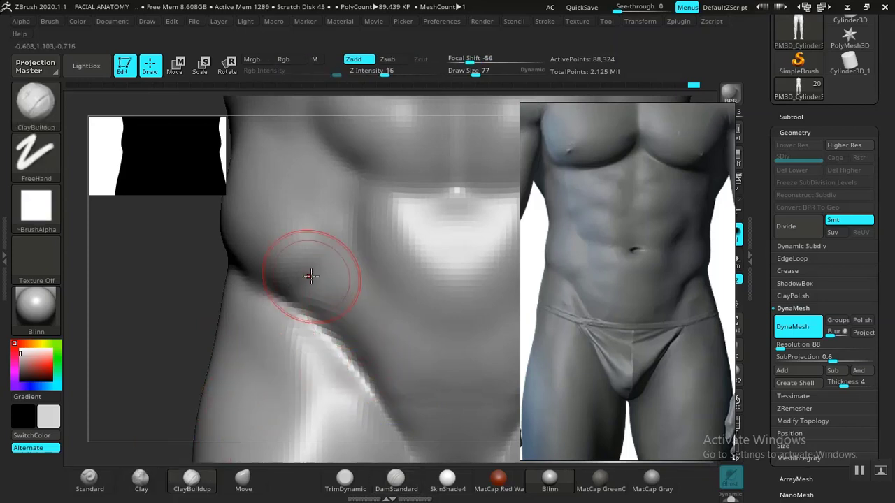
mouse_move(310, 276)
mouse_down()
mouse_move(342, 303)
mouse_move(389, 376)
mouse_up()
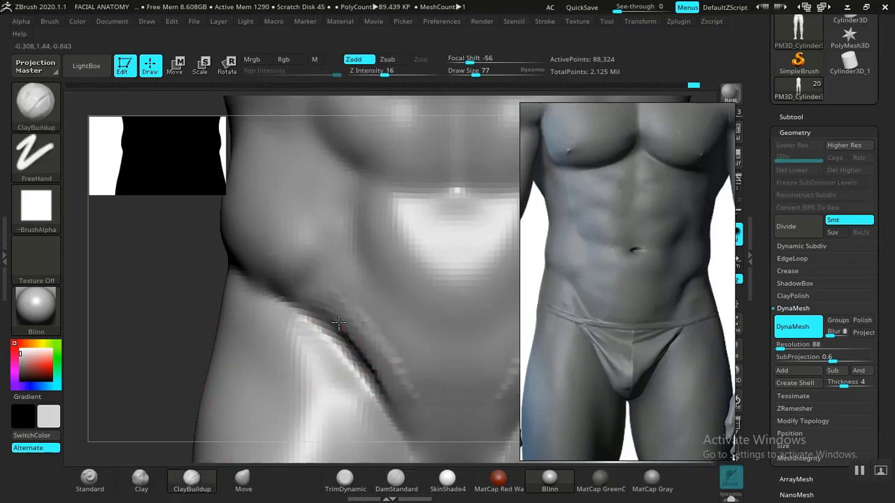
mouse_move(301, 291)
mouse_down()
mouse_move(360, 339)
mouse_move(400, 407)
mouse_up()
key(shift)
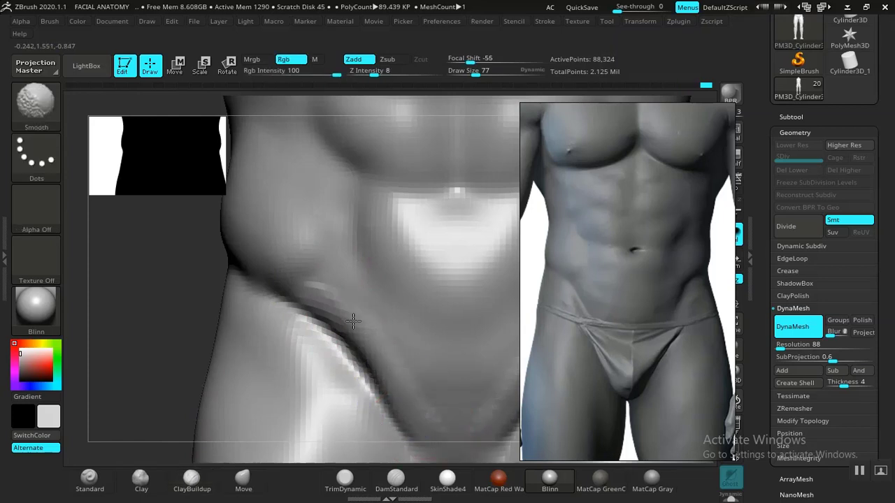
mouse_move(352, 321)
shift+mouse_down()
mouse_move(360, 380)
mouse_move(419, 363)
shift+mouse_up()
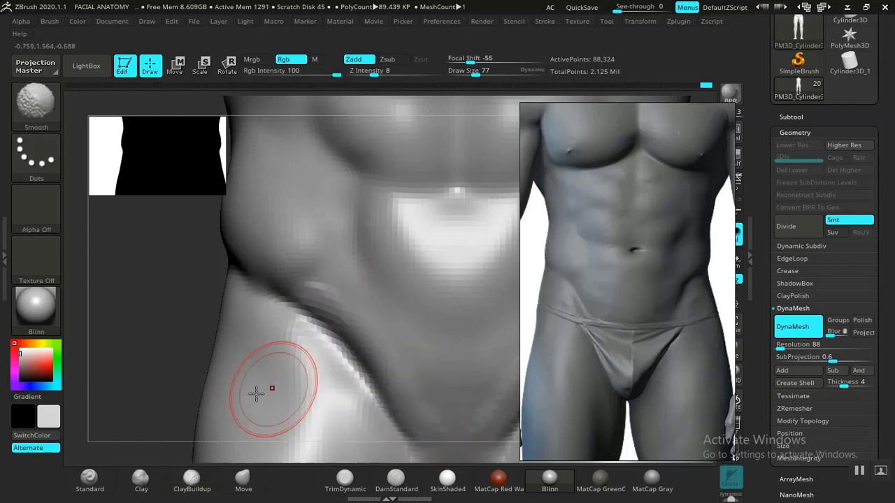
- Add clay to the top of the thigh below the groin crease and smooth it
mouse_move(188, 377)
alt+mouse_down()
mouse_move(150, 354)
mouse_move(164, 373)
mouse_move(252, 343)
alt+mouse_up()
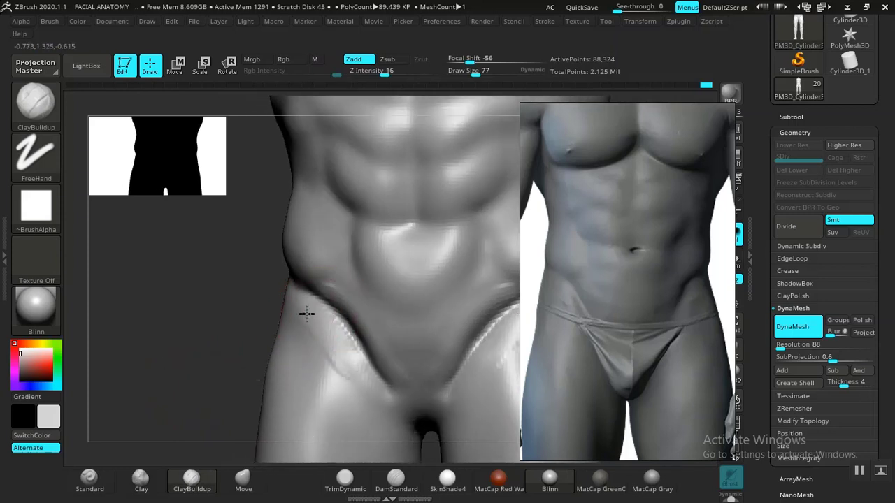
key(shift)
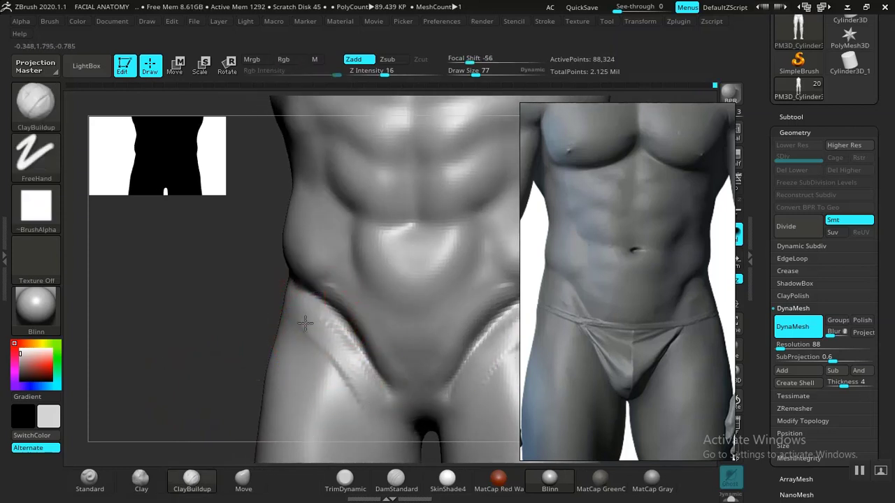
shift+drag(304, 322, 341, 367)
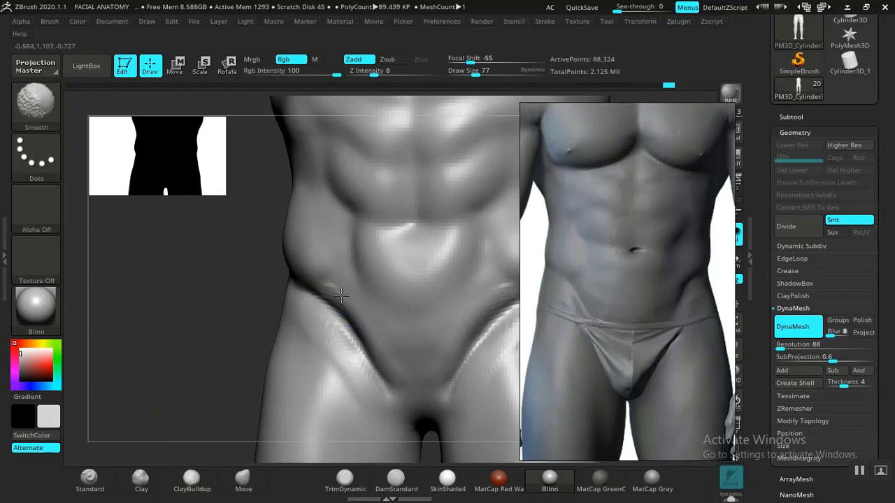
- Smooth the side of the pelvis above the groin crease and reshape the outer side of the lower abdomen with the Move brush
alt+drag(229, 385, 343, 327)
mouse_move(447, 294)
shift+mouse_down()
mouse_move(465, 282)
mouse_move(475, 348)
mouse_move(468, 284)
mouse_move(483, 308)
mouse_move(480, 342)
mouse_move(485, 254)
mouse_move(495, 314)
mouse_move(483, 343)
mouse_move(476, 336)
shift+mouse_up()
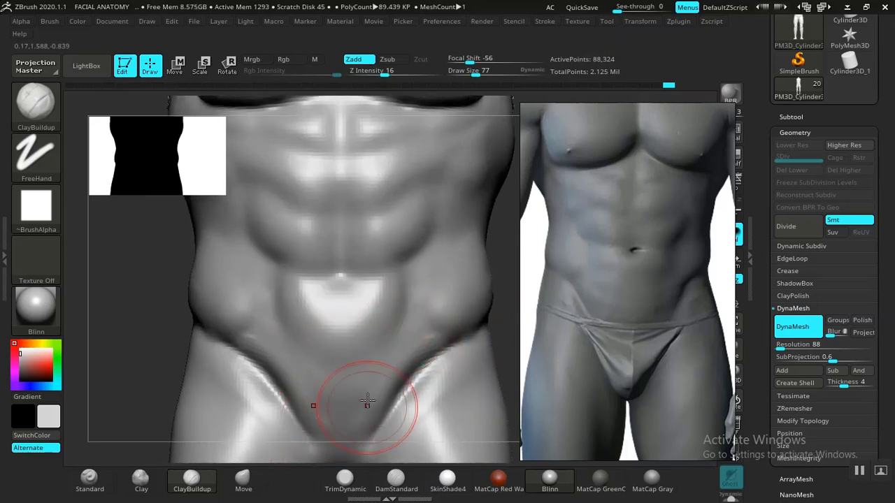
click(243, 479)
drag(371, 345, 393, 299)
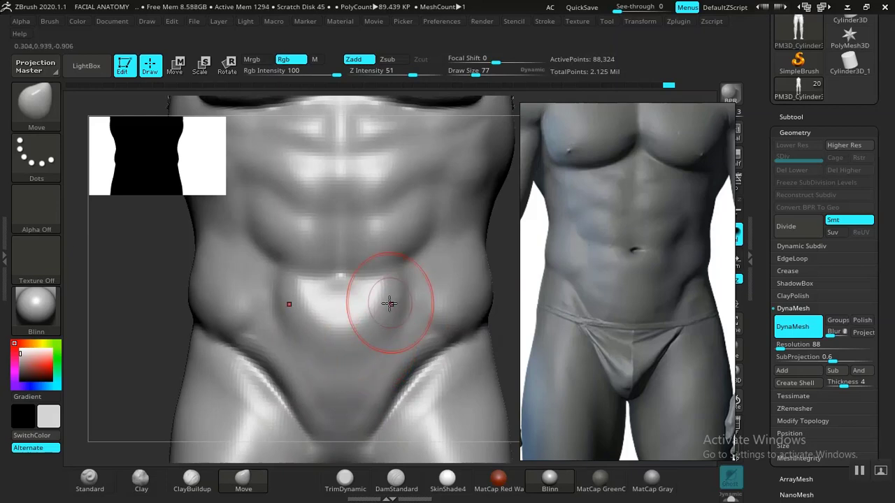
- Build up clay along the lower rim of the lower abdomen with ClayBuildup to round out its form
mouse_move(141, 368)
mouse_down()
mouse_move(148, 409)
mouse_move(182, 409)
mouse_move(296, 349)
mouse_up()
click(191, 480)
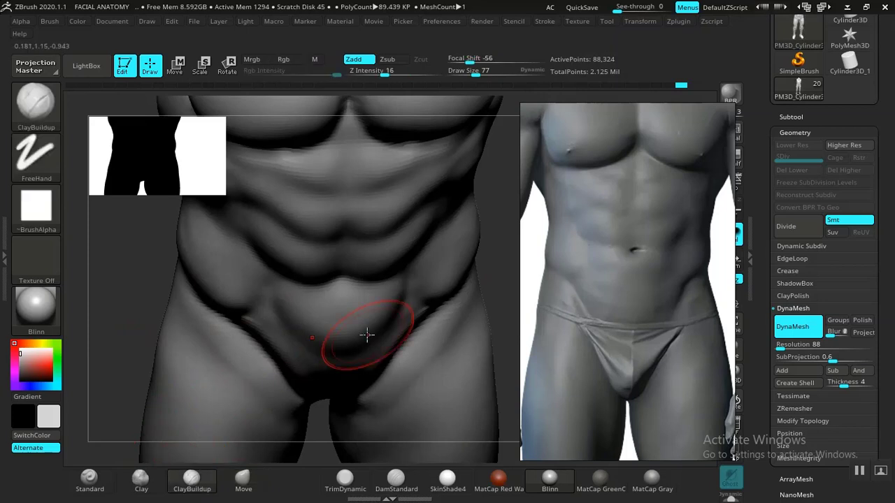
mouse_move(366, 335)
mouse_down()
mouse_move(343, 316)
mouse_move(353, 286)
mouse_move(308, 315)
mouse_up()
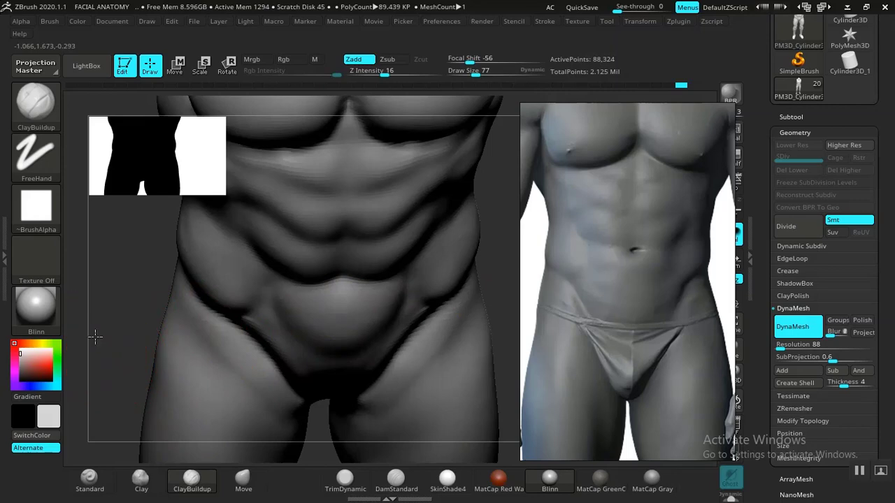
- Carve the vertical midline groove between the upper abdominals with DamStandard
mouse_move(96, 337)
mouse_down()
mouse_move(94, 298)
mouse_move(178, 378)
mouse_move(168, 354)
mouse_move(153, 350)
mouse_move(274, 282)
mouse_up()
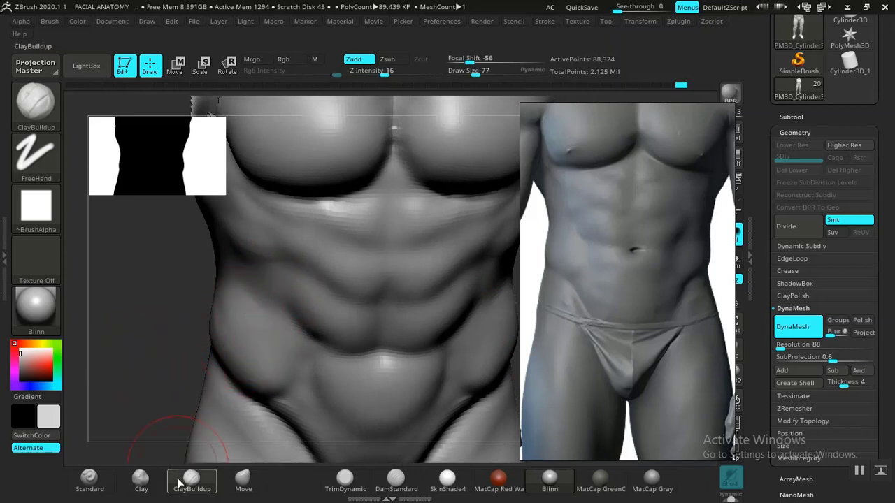
click(242, 480)
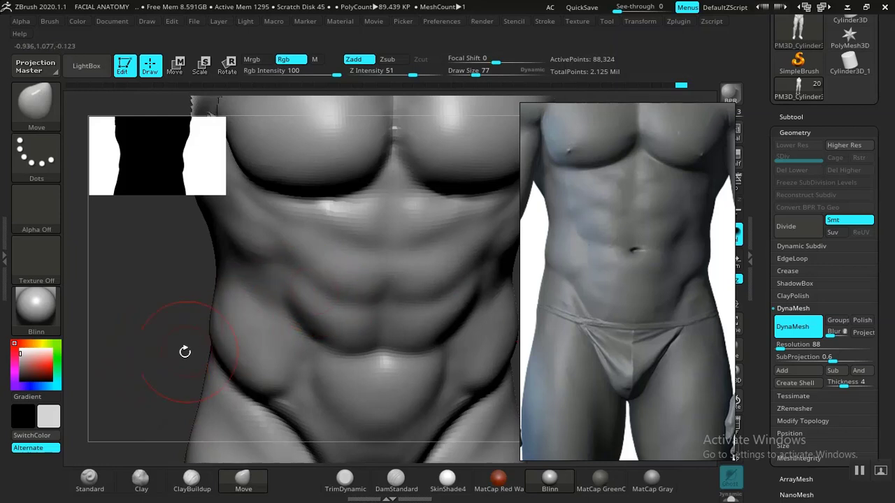
mouse_move(147, 357)
mouse_down()
mouse_move(179, 343)
mouse_move(144, 378)
mouse_move(295, 296)
mouse_up()
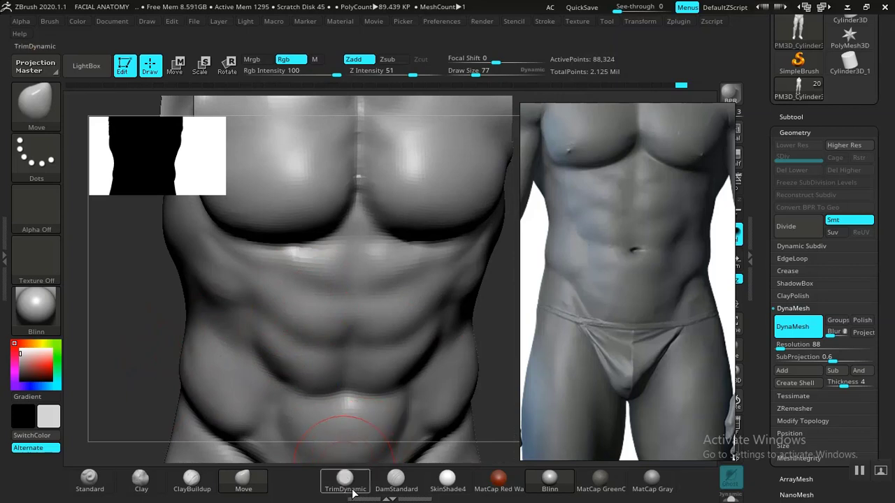
click(396, 478)
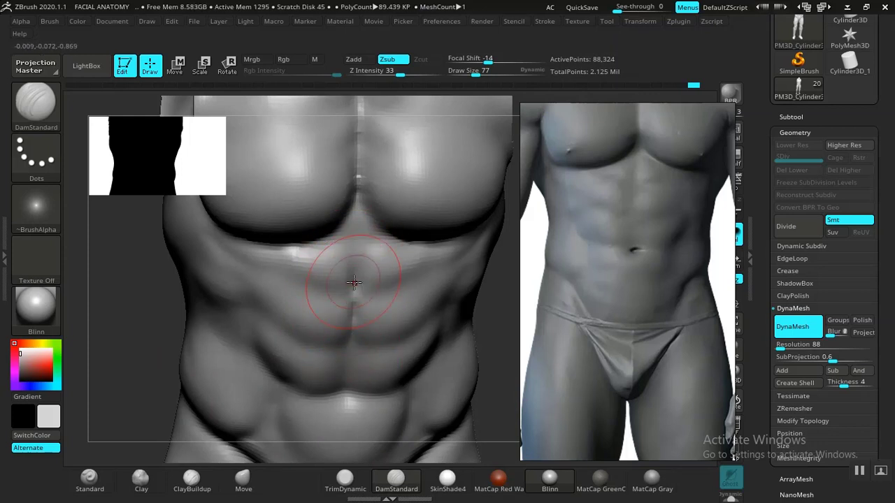
- Carve the horizontal crease between the upper abdominal segments with DamStandard, then smooth it and touch up the flank above the hip
key(shift)
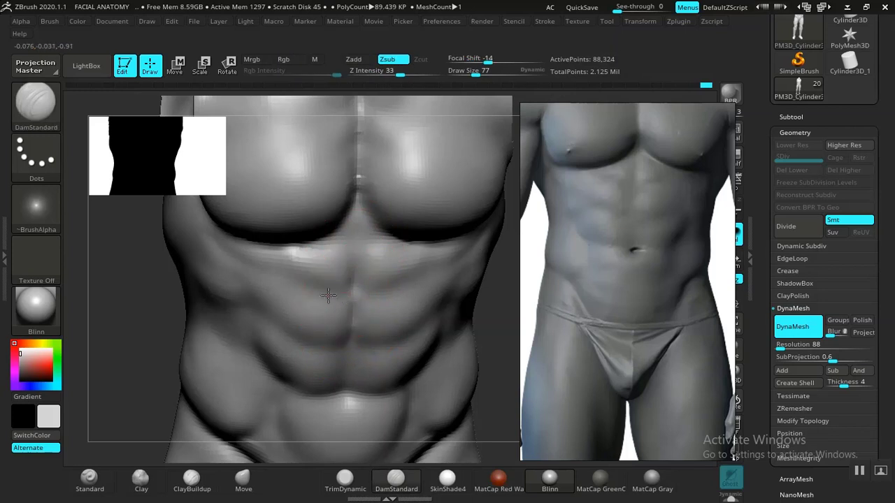
key(ctrl)
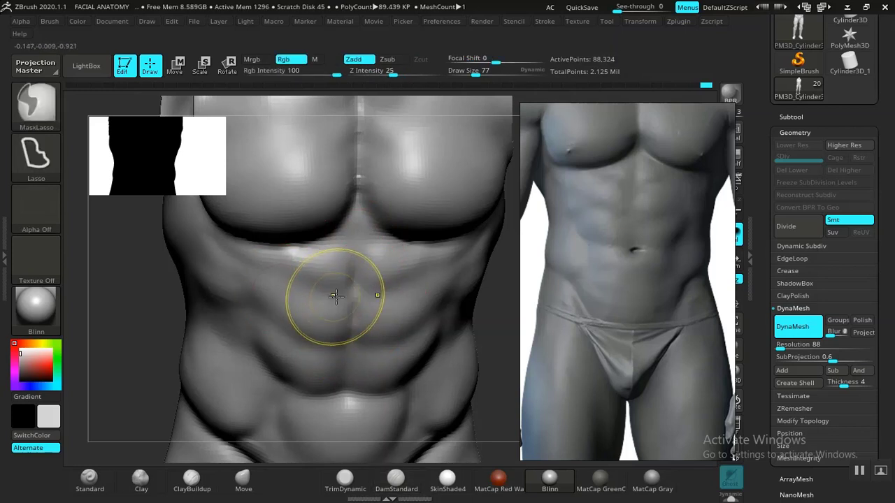
key(shift)
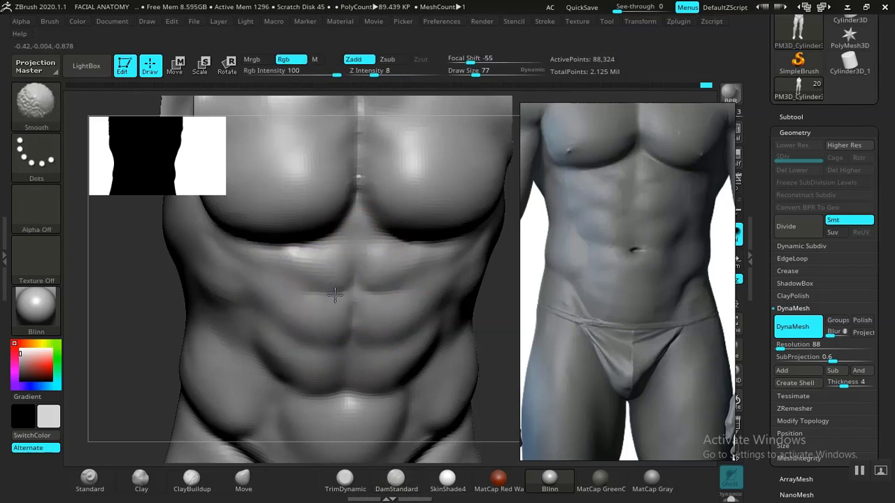
mouse_move(468, 309)
ctrl+right_down()
mouse_move(476, 304)
mouse_move(455, 288)
mouse_move(459, 343)
mouse_move(457, 324)
mouse_move(437, 322)
mouse_move(463, 342)
mouse_move(379, 339)
ctrl+right_up()
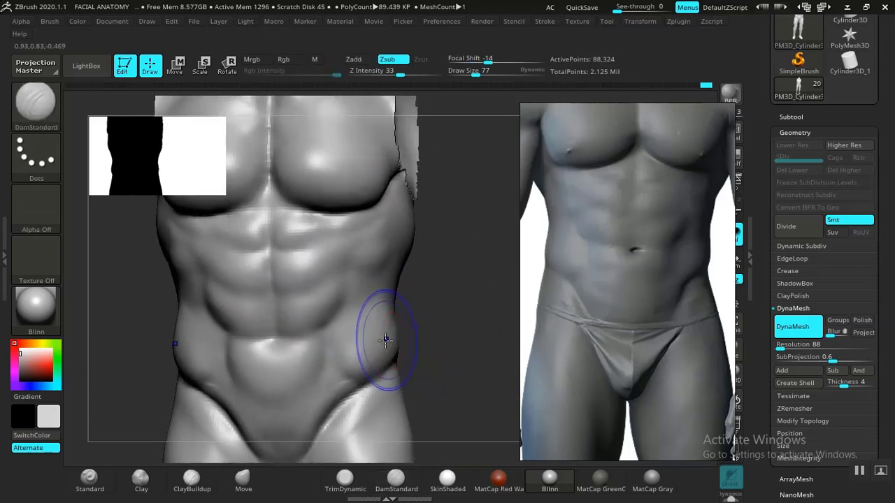
key(shift)
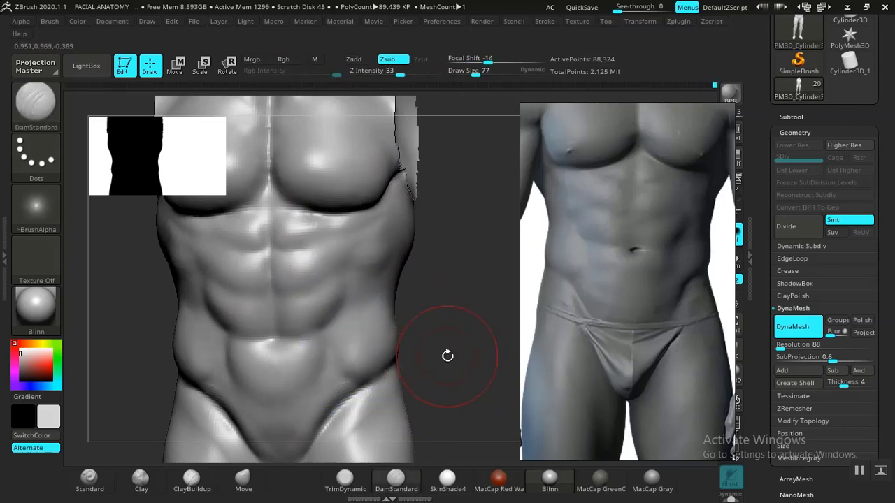
- Carve slanted rib grooves with DamStandard on the side of the ribcage below the chest muscle
mouse_move(448, 356)
ctrl+right_down()
mouse_move(427, 324)
mouse_move(431, 314)
mouse_move(440, 365)
mouse_move(391, 447)
ctrl+right_up()
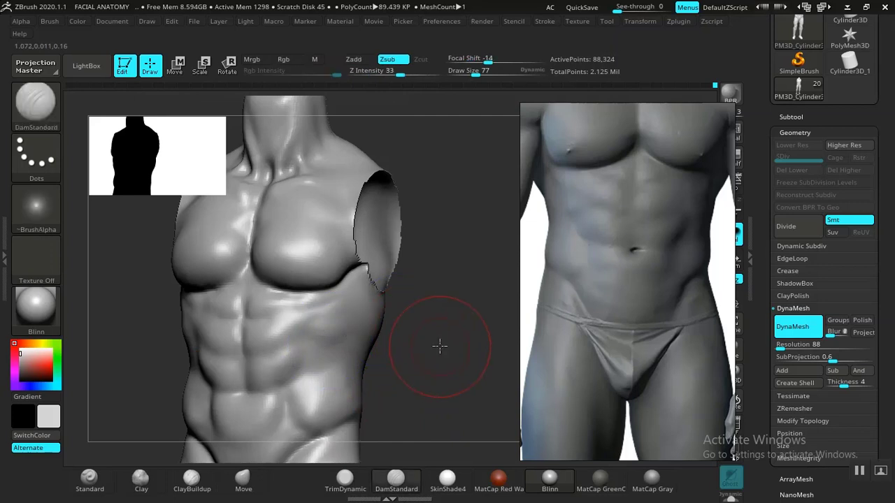
ctrl+right_drag(440, 343, 391, 448)
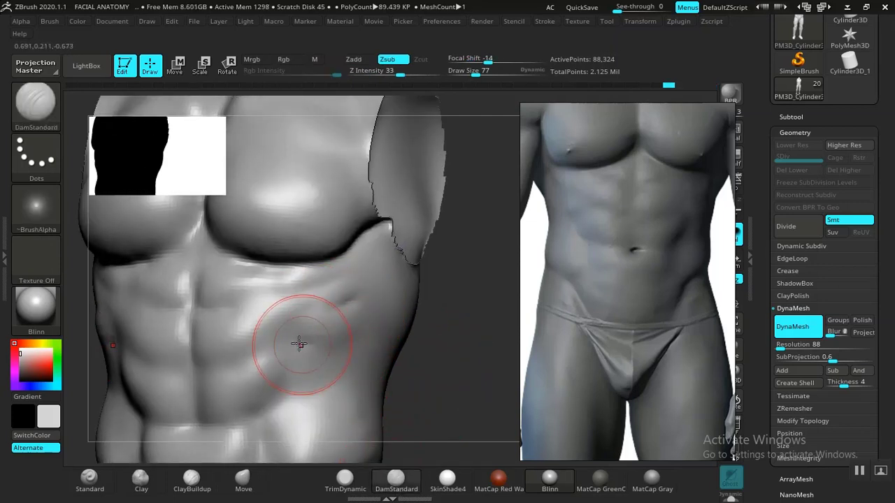
drag(302, 343, 354, 341)
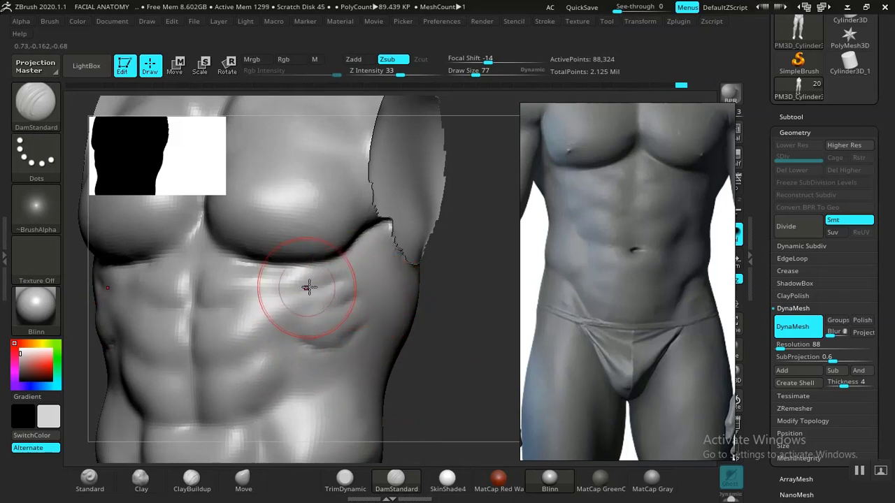
mouse_move(460, 391)
ctrl+right_down()
mouse_move(409, 314)
mouse_move(408, 352)
mouse_move(393, 354)
mouse_move(424, 340)
mouse_move(428, 377)
ctrl+right_up()
drag(428, 377, 377, 363)
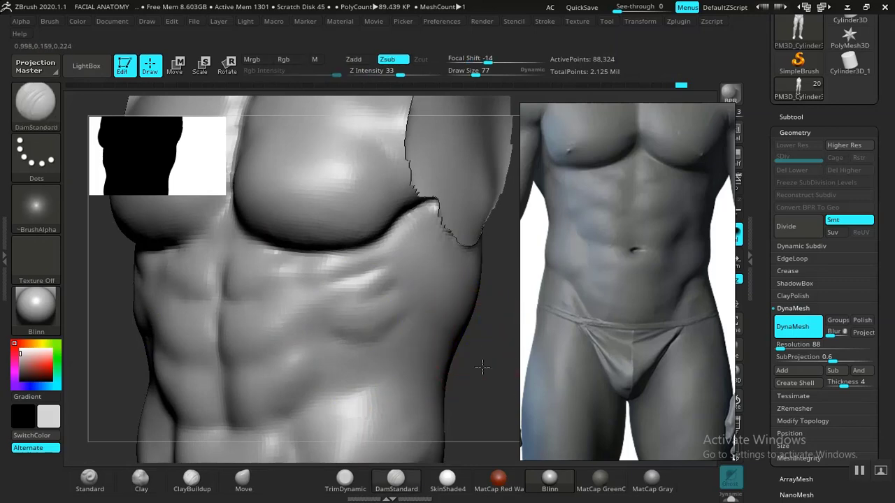
ctrl+right_drag(482, 368, 461, 350)
shift+drag(462, 350, 453, 334)
ctrl+right_drag(453, 334, 465, 403)
mouse_move(465, 403)
mouse_down()
mouse_move(456, 368)
mouse_move(468, 364)
mouse_move(451, 390)
mouse_move(463, 374)
mouse_move(234, 405)
mouse_up()
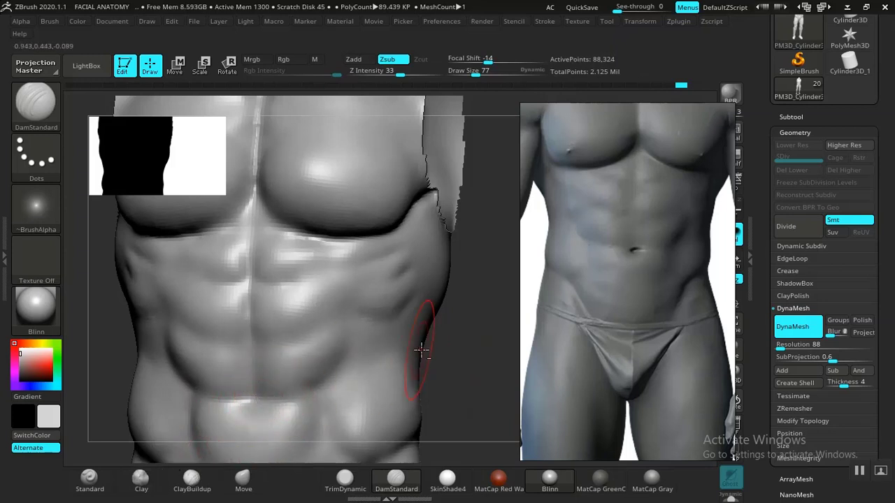
mouse_move(455, 335)
mouse_down()
mouse_move(455, 356)
mouse_move(389, 349)
mouse_up()
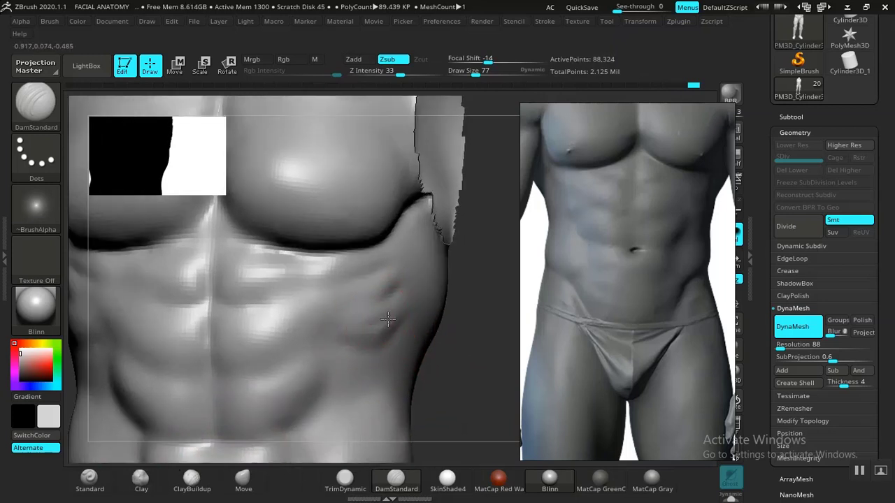
key(ctrl)
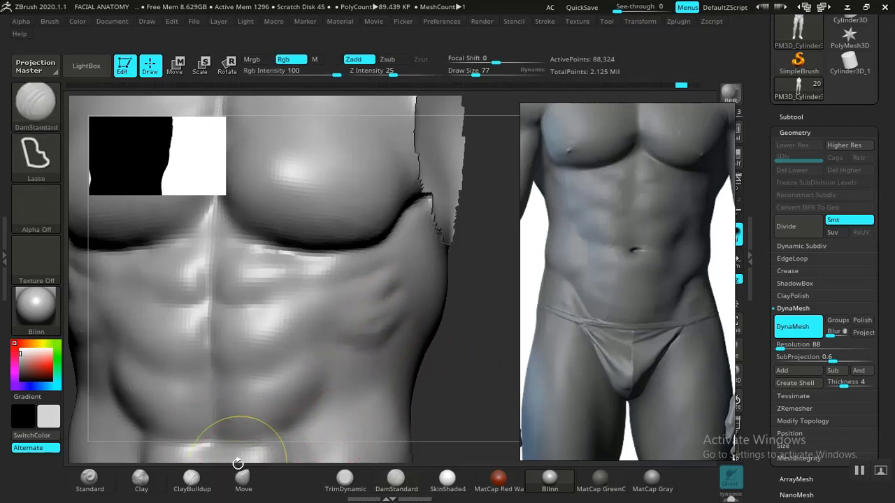
- Build up the slanted rib muscle ridges below the figure's left chest muscle with ClayBuildup
click(192, 480)
mouse_move(445, 355)
mouse_down()
mouse_move(350, 344)
mouse_move(273, 348)
mouse_move(323, 314)
mouse_up()
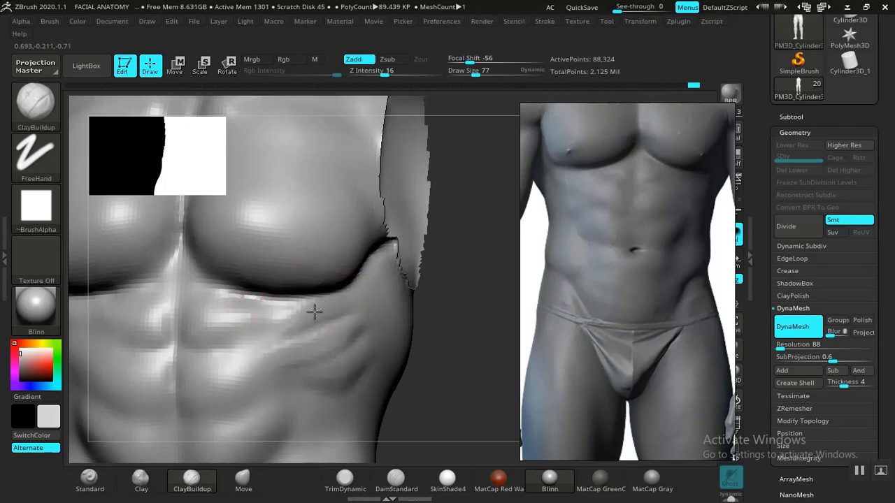
alt+drag(451, 376, 446, 299)
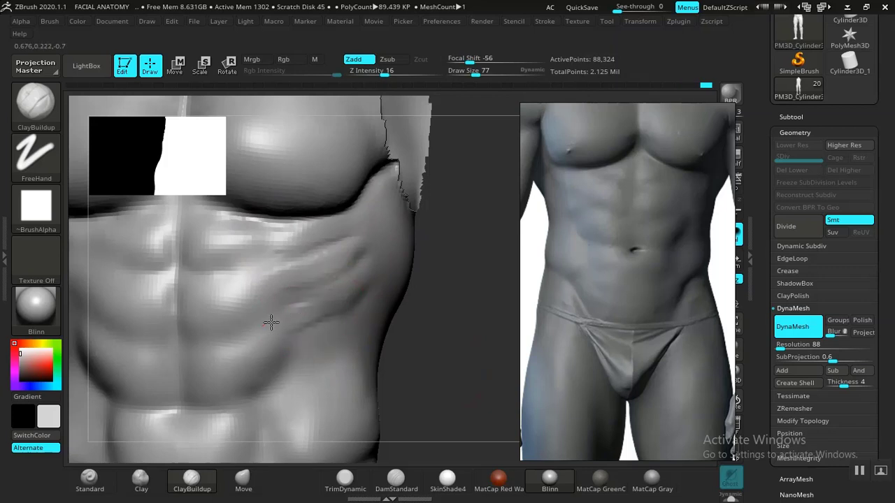
- Carve separating grooves with DamStandard between the rib ridges and the side muscle below the figure's left armpit
drag(430, 299, 354, 360)
click(393, 486)
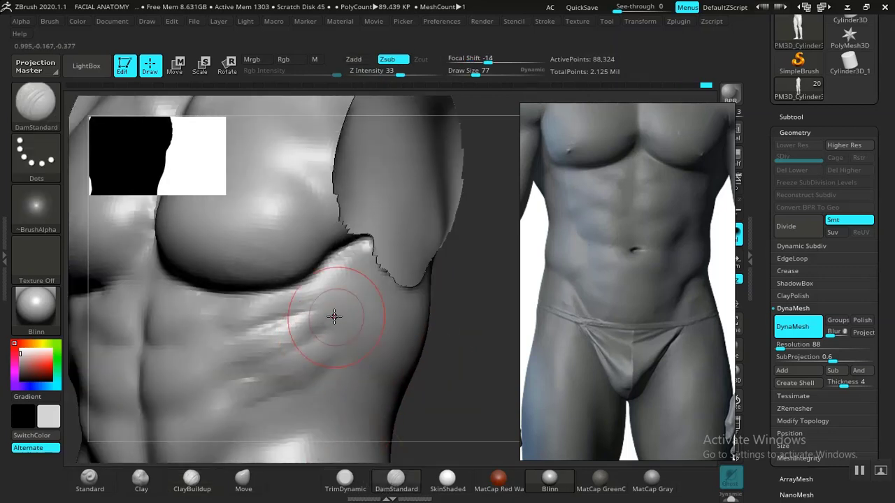
drag(308, 296, 336, 339)
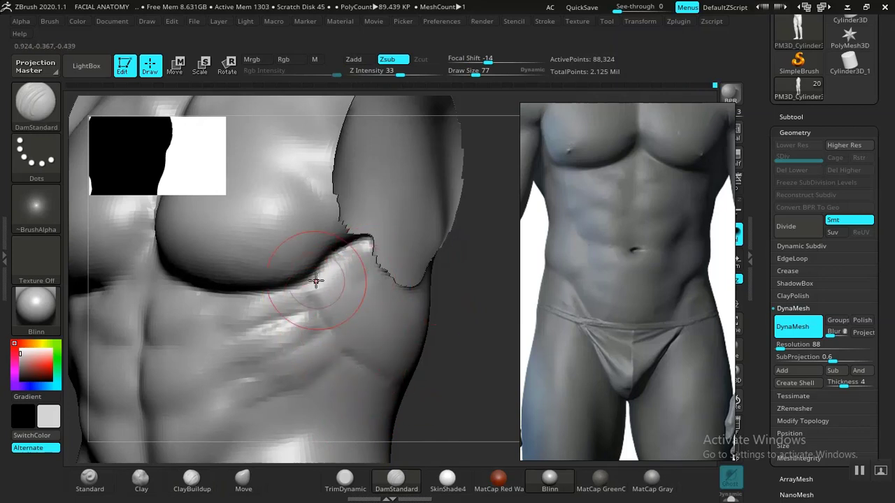
mouse_move(321, 278)
mouse_down()
mouse_move(375, 274)
mouse_move(346, 302)
mouse_move(367, 316)
mouse_move(369, 337)
mouse_up()
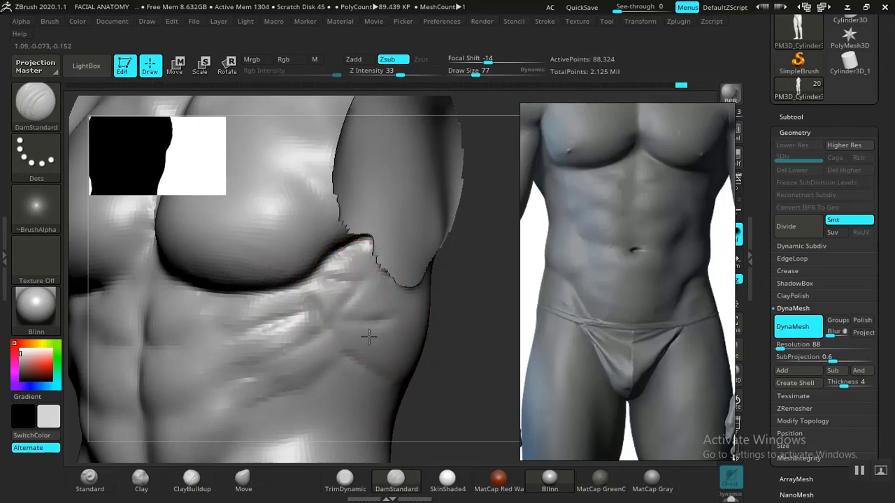
- Smooth the carved ridges and grooves on the figure's left ribcage below the chest
mouse_move(460, 372)
alt+mouse_down()
mouse_move(414, 322)
mouse_move(412, 374)
mouse_move(435, 381)
mouse_move(480, 351)
alt+mouse_up()
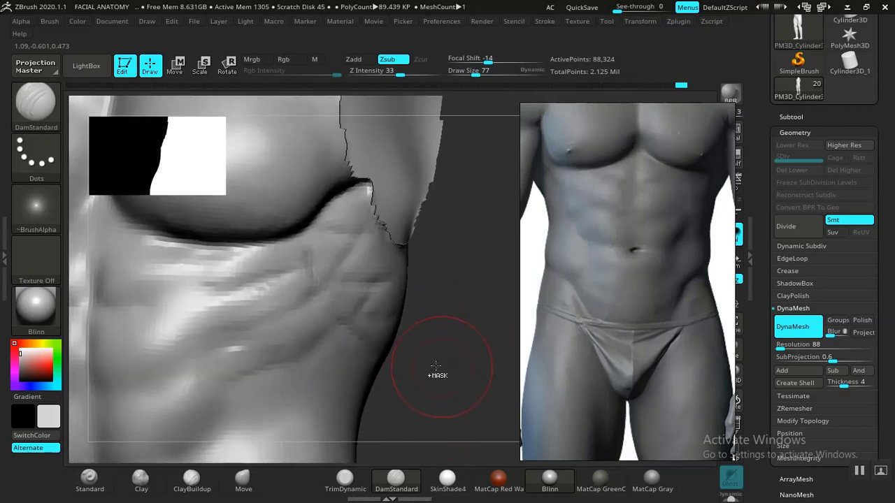
mouse_move(371, 309)
shift+mouse_down()
mouse_move(346, 279)
mouse_move(347, 318)
mouse_move(247, 362)
mouse_move(288, 332)
shift+mouse_up()
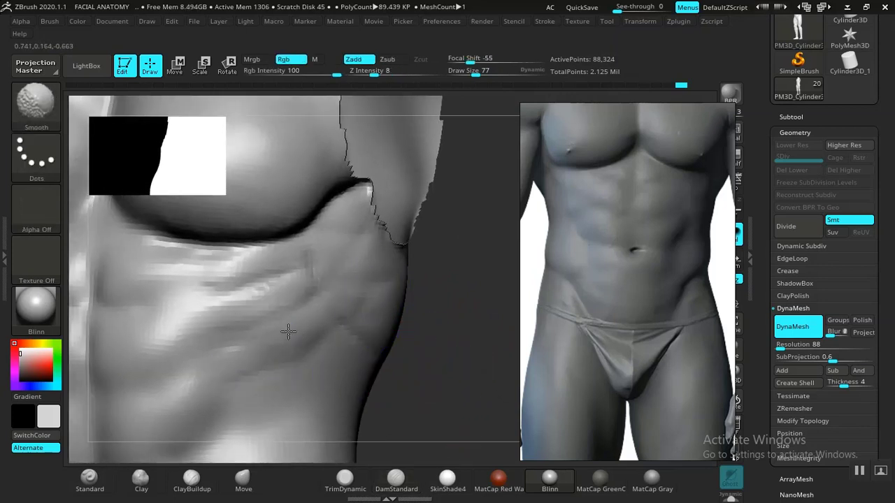
shift+drag(239, 283, 234, 304)
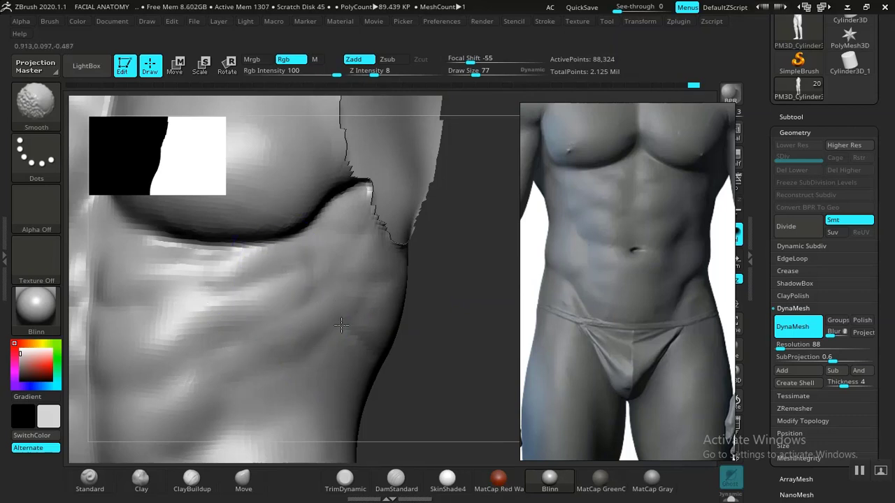
- Build up the rib muscles below the figure's right armpit with ClayBuildup and smooth the added strokes
mouse_move(455, 336)
alt+mouse_down()
mouse_move(398, 342)
mouse_move(423, 316)
mouse_move(449, 414)
mouse_move(352, 319)
mouse_move(312, 358)
mouse_move(338, 356)
alt+mouse_up()
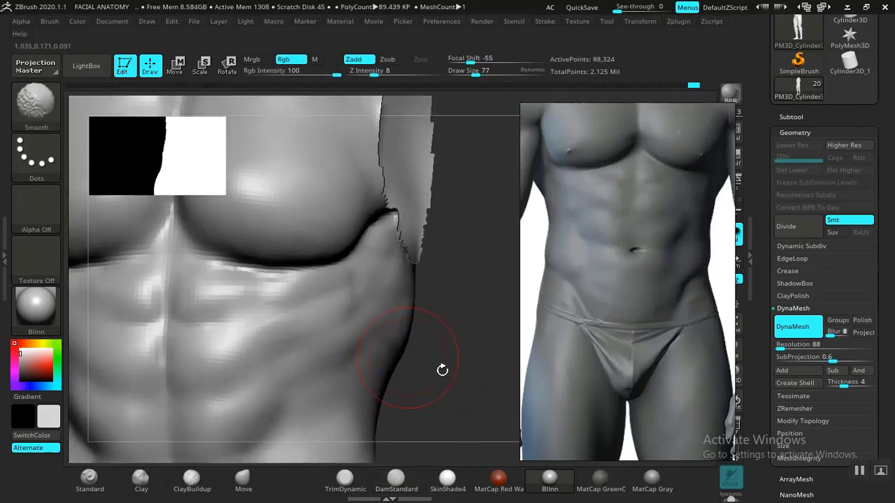
mouse_move(441, 369)
alt+mouse_down()
mouse_move(429, 358)
mouse_move(433, 393)
mouse_move(416, 392)
mouse_move(478, 309)
mouse_move(509, 383)
alt+mouse_up()
mouse_move(243, 373)
alt+mouse_down()
mouse_move(279, 399)
mouse_move(233, 404)
mouse_move(240, 412)
alt+mouse_up()
click(192, 479)
mouse_move(174, 439)
mouse_down()
mouse_move(180, 400)
mouse_move(183, 419)
mouse_up()
drag(287, 308, 299, 306)
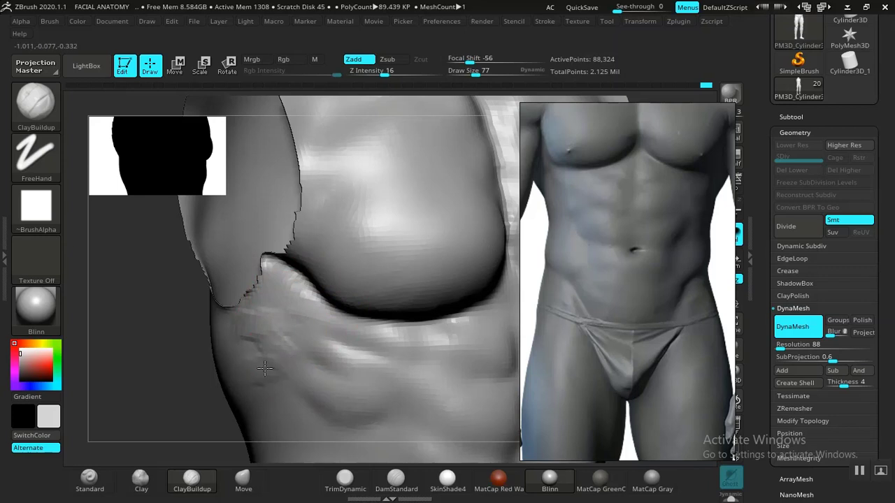
drag(262, 364, 248, 346)
key(shift)
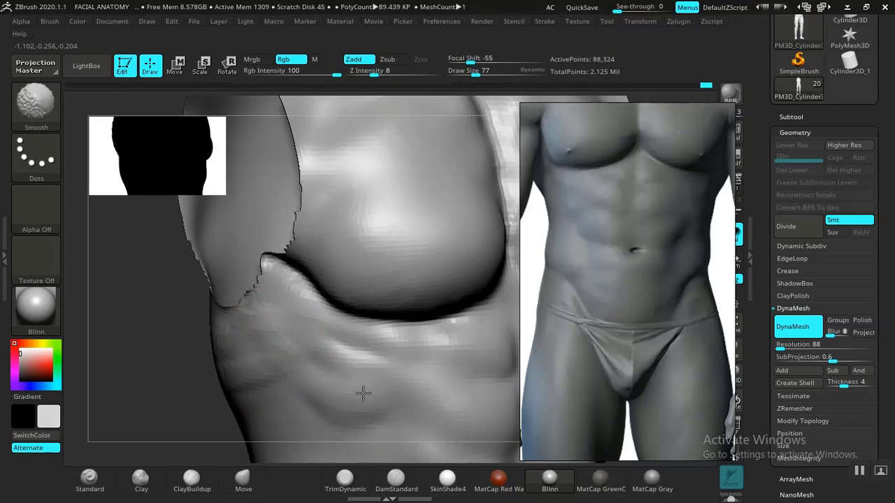
shift+drag(379, 359, 399, 346)
- Add ClayBuildup volume to the figure's right oblique above the hip and smooth it
mouse_move(116, 339)
alt+mouse_down()
mouse_move(160, 367)
mouse_move(165, 345)
mouse_move(186, 352)
mouse_move(186, 368)
mouse_move(172, 313)
mouse_move(194, 373)
alt+mouse_up()
mouse_move(188, 333)
alt+mouse_down()
mouse_move(208, 351)
mouse_move(191, 333)
alt+mouse_up()
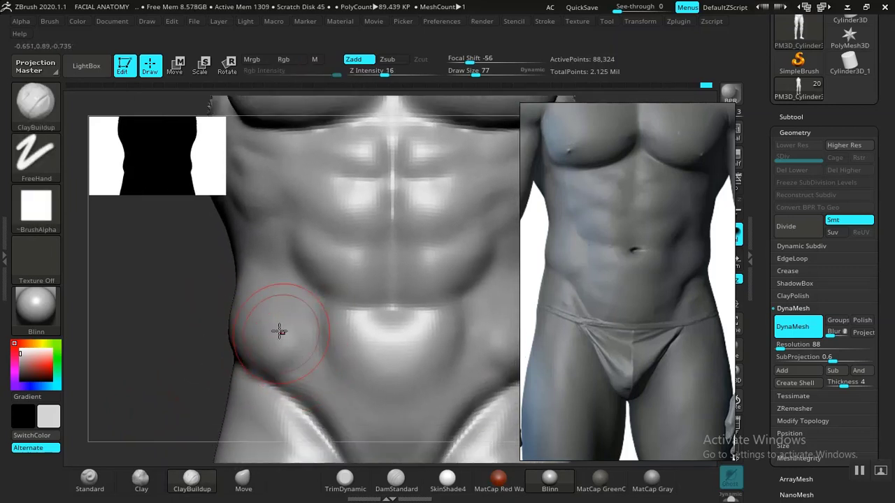
drag(291, 335, 289, 347)
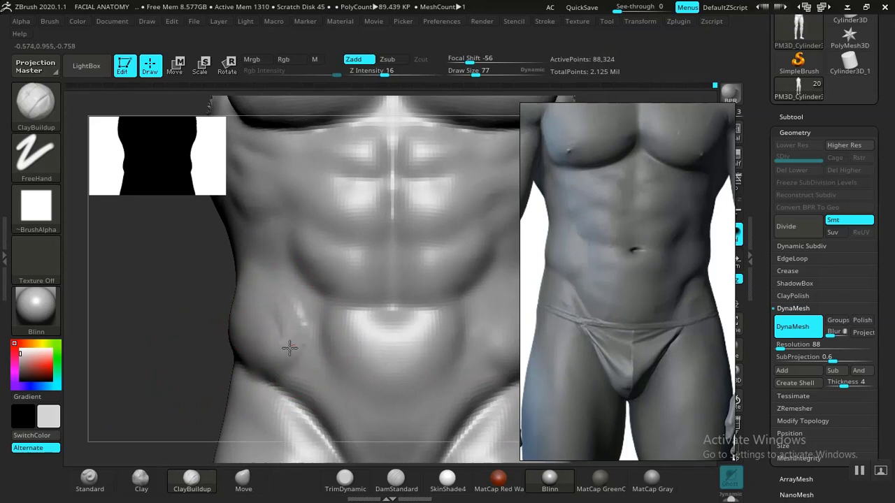
shift+drag(281, 287, 291, 355)
- Build up the inner edge of the figure's left oblique beside the abdominals with ClayBuildup and smooth the transition
mouse_move(193, 393)
alt+mouse_down()
mouse_move(198, 344)
mouse_move(441, 315)
mouse_move(447, 376)
mouse_move(435, 352)
mouse_move(476, 347)
mouse_move(457, 308)
mouse_move(410, 349)
mouse_move(392, 350)
alt+mouse_up()
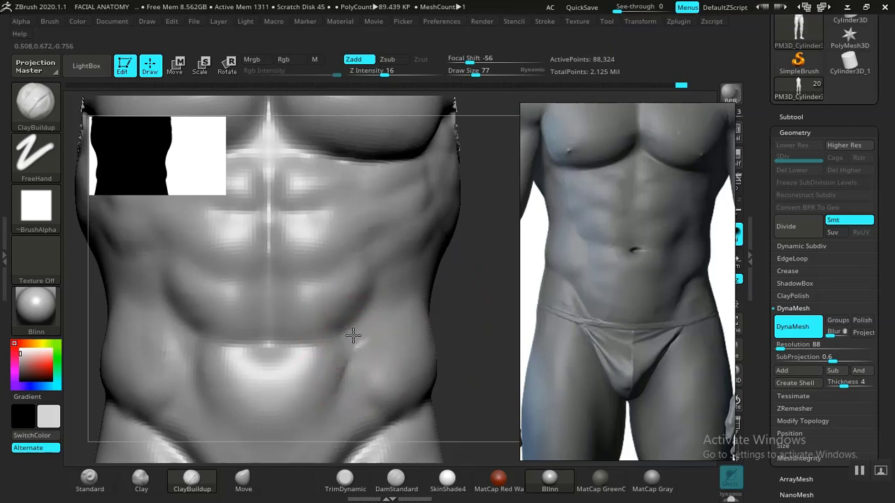
key(ctrl)
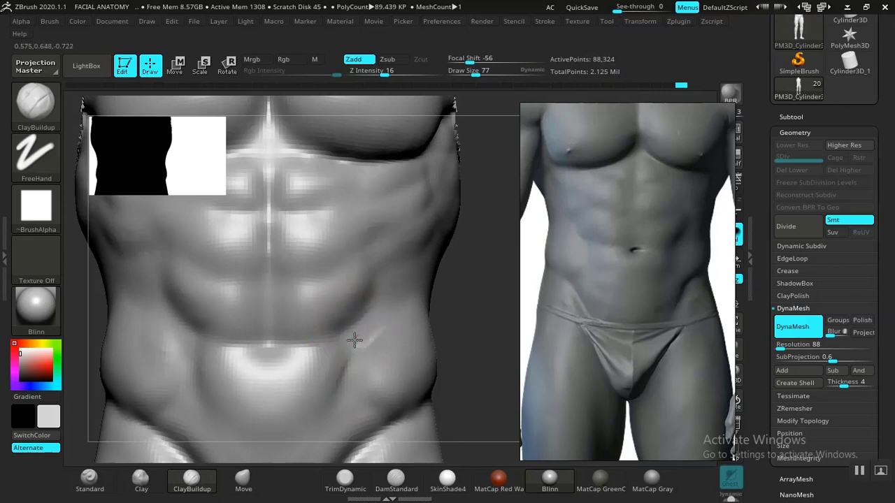
drag(355, 339, 355, 333)
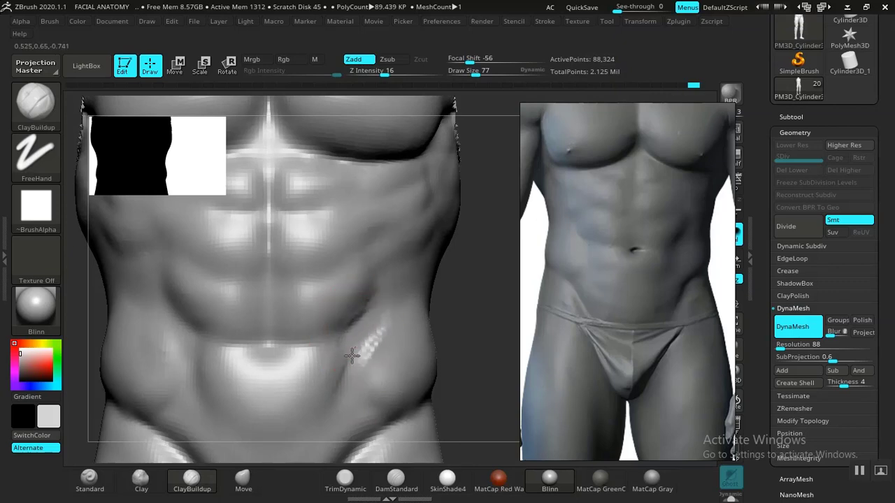
mouse_move(479, 312)
mouse_down()
mouse_move(456, 310)
mouse_move(430, 326)
mouse_up()
key(shift)
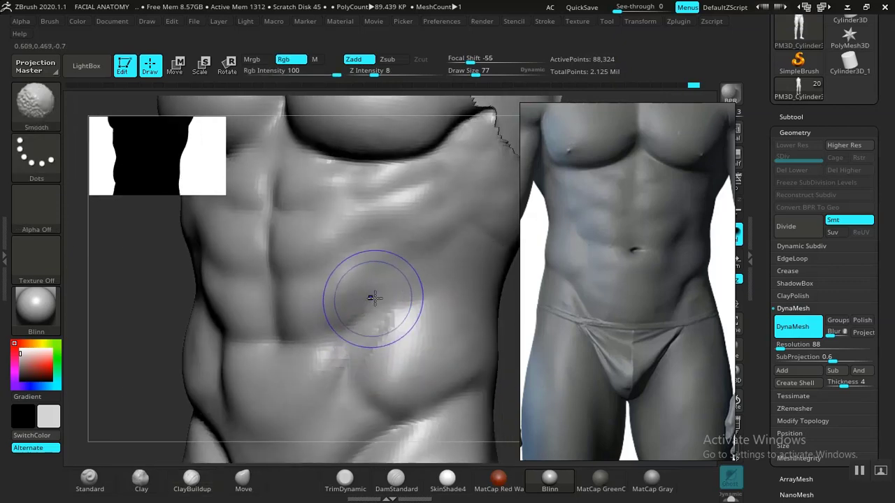
shift+drag(374, 298, 368, 360)
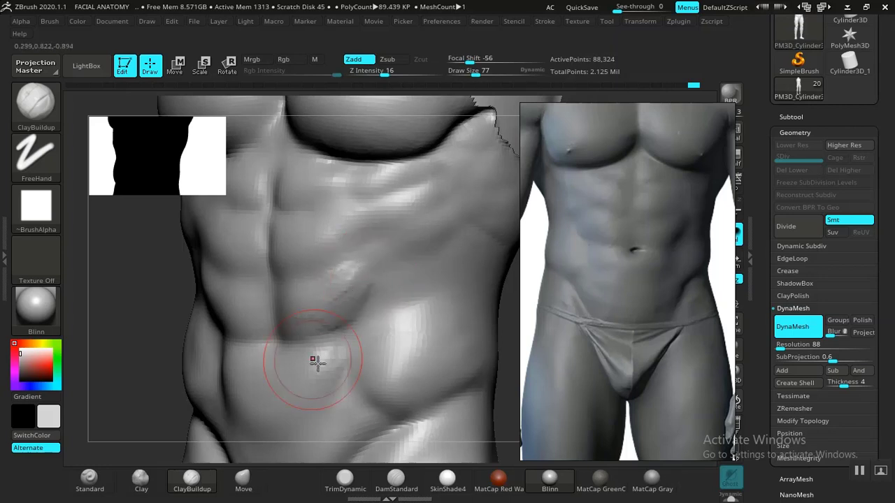
- Carve the upper, outer and lower borders of the figure's left lower abdominal segment with DamStandard
click(395, 481)
alt+drag(168, 371, 287, 345)
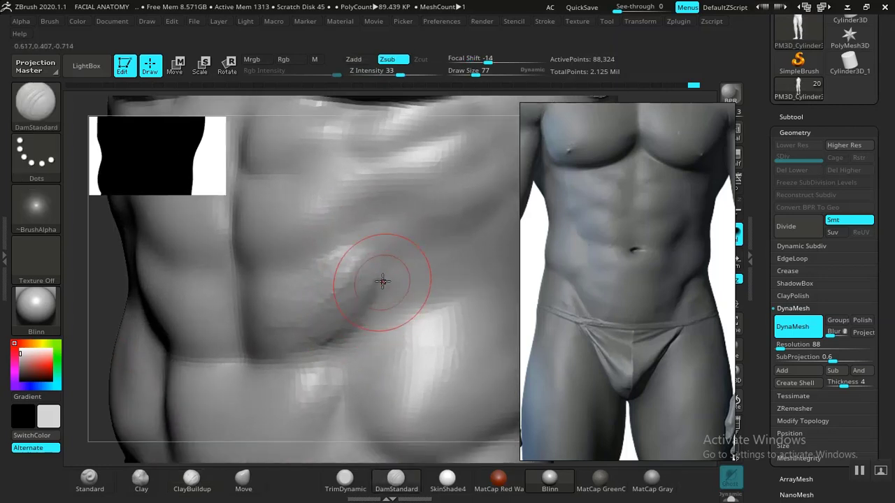
drag(381, 283, 314, 356)
mouse_move(350, 269)
mouse_down()
mouse_move(335, 253)
mouse_move(297, 270)
mouse_move(329, 235)
mouse_move(415, 247)
mouse_move(374, 270)
mouse_move(325, 263)
mouse_up()
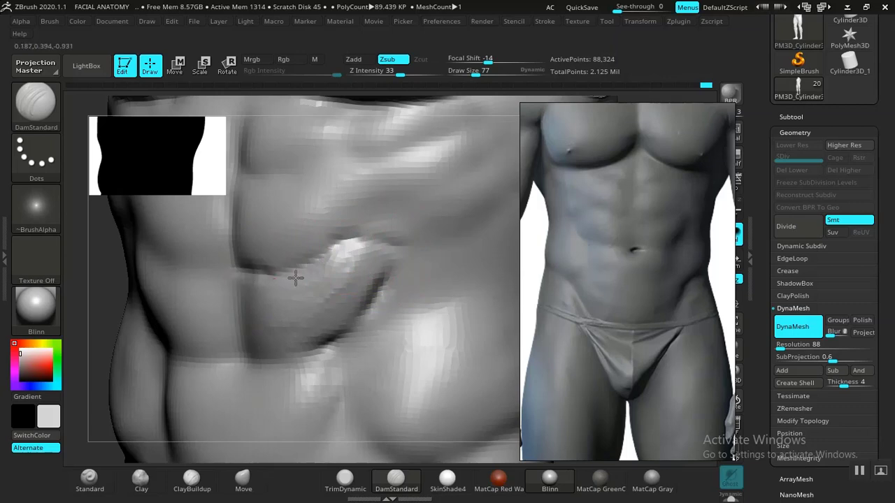
- Carve the crease between the figure's left upper abdominal segments and refine the area just below the chest with DamStandard
alt+drag(97, 315, 64, 205)
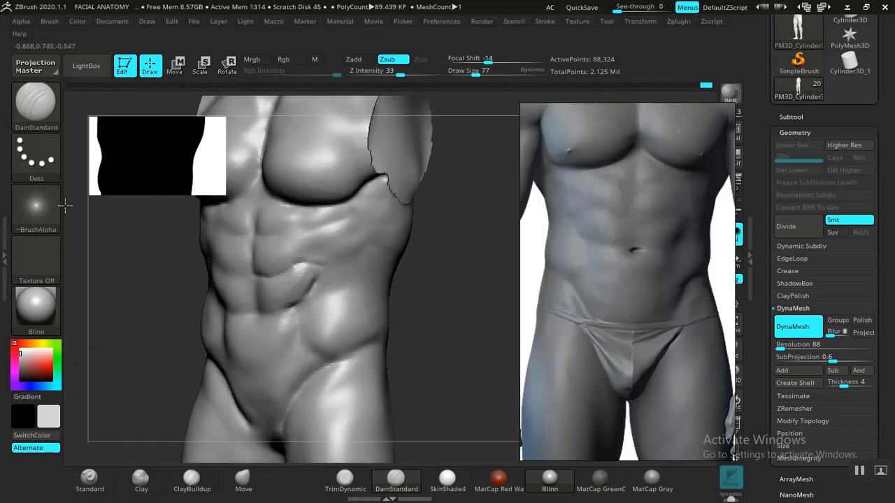
mouse_move(444, 316)
mouse_down()
mouse_move(422, 309)
mouse_move(453, 374)
mouse_move(485, 305)
mouse_move(483, 280)
mouse_move(485, 351)
mouse_move(439, 364)
mouse_up()
drag(281, 372, 397, 338)
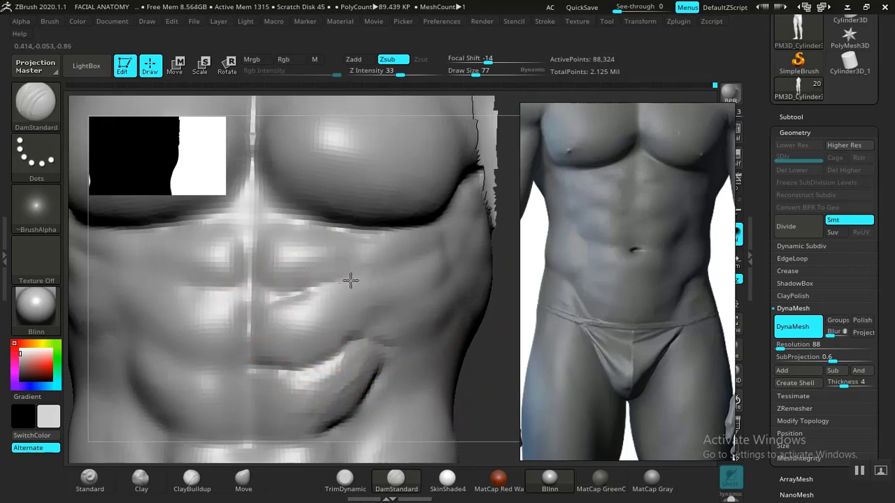
mouse_move(482, 355)
mouse_down()
mouse_move(497, 372)
mouse_move(454, 417)
mouse_up()
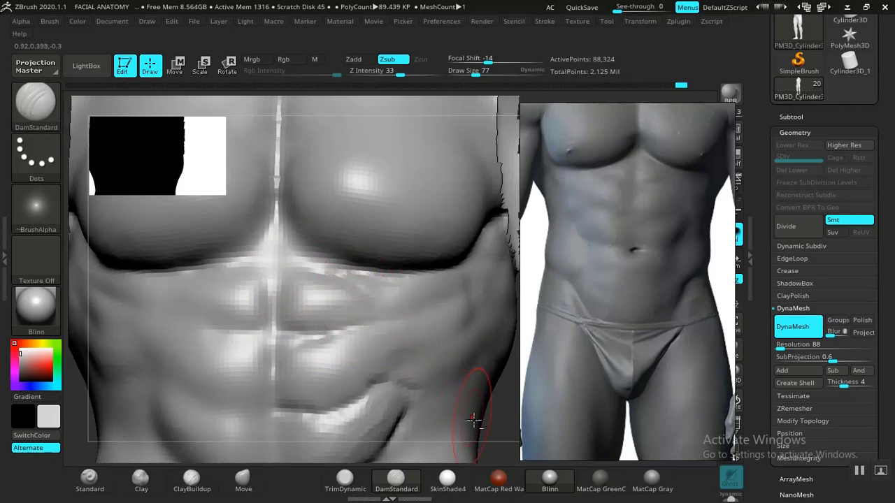
- Carve the curved outer borders of the lower belly on both sides with DamStandard and smooth them
alt+right_drag(473, 418, 315, 297)
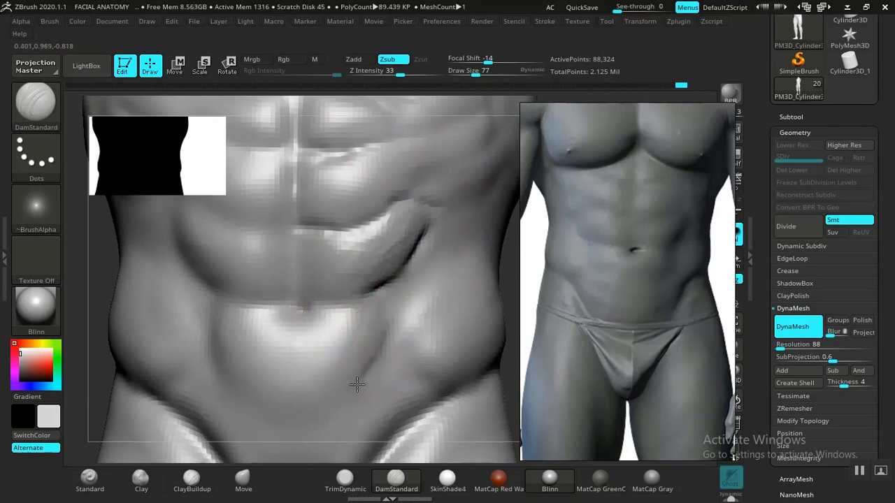
key(shift)
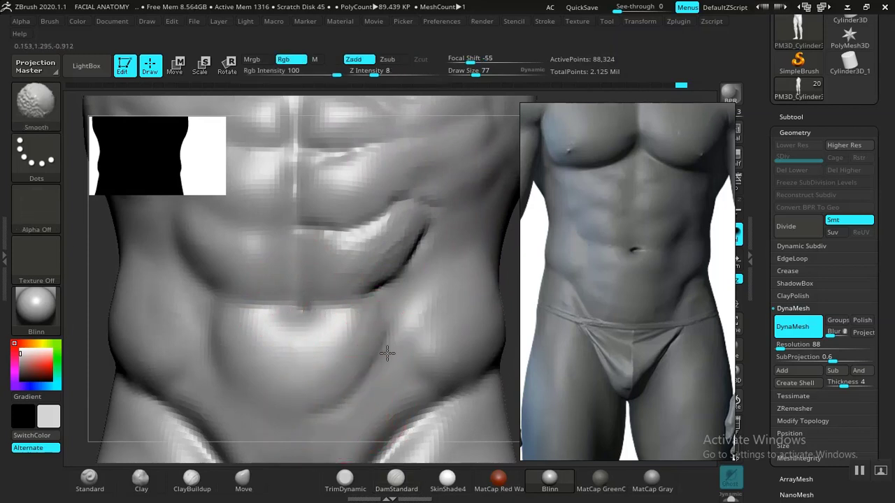
mouse_move(135, 340)
mouse_down()
mouse_move(116, 373)
mouse_move(146, 421)
mouse_move(147, 330)
mouse_move(343, 369)
mouse_up()
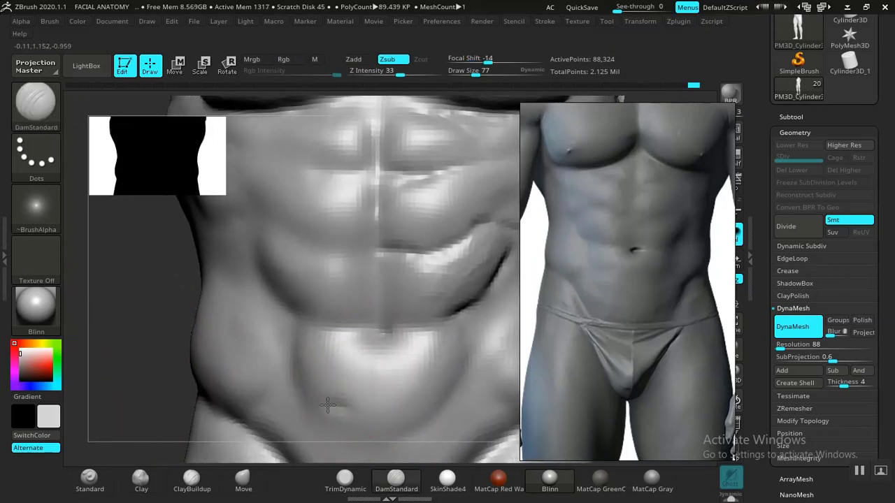
mouse_move(316, 396)
mouse_down()
mouse_move(292, 379)
mouse_move(290, 364)
mouse_up()
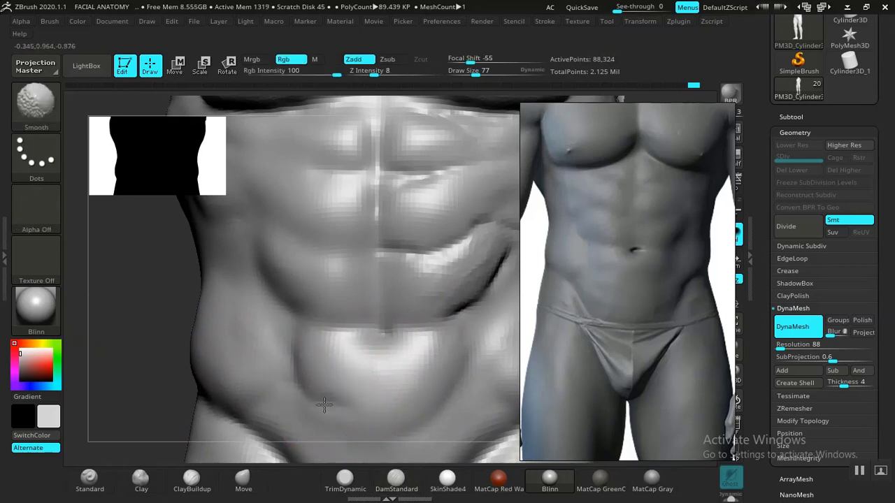
mouse_move(140, 370)
mouse_down()
mouse_move(165, 384)
mouse_move(163, 369)
mouse_move(330, 370)
mouse_up()
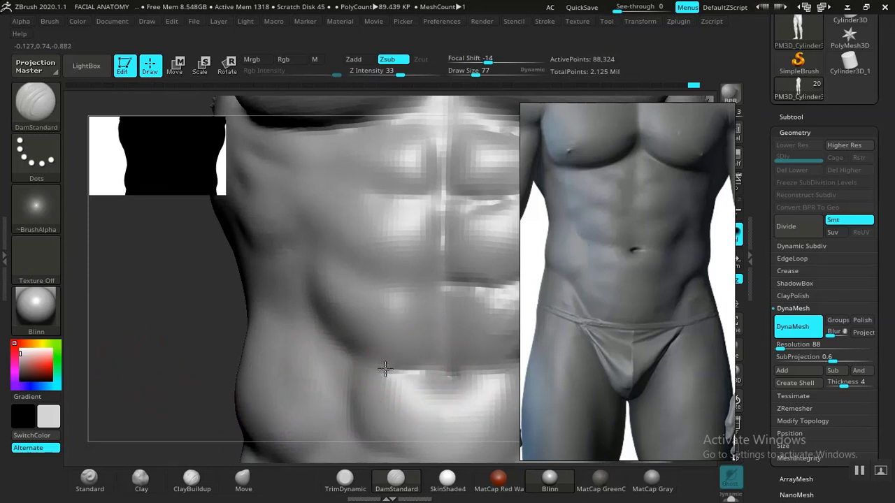
- Carve the crease below the figure's right top abdominal segment outward to the ribs with DamStandard
mouse_move(179, 347)
mouse_down()
mouse_move(180, 398)
mouse_move(231, 361)
mouse_move(184, 359)
mouse_move(371, 320)
mouse_up()
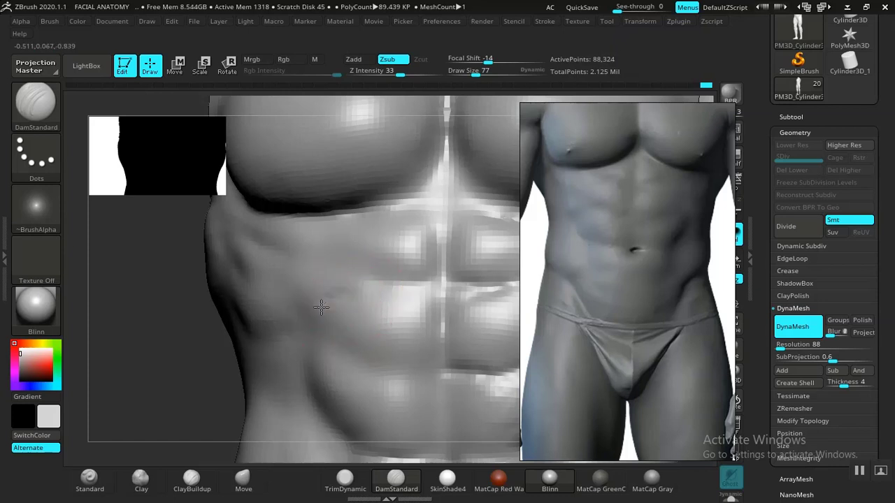
mouse_move(319, 314)
mouse_down()
mouse_move(320, 300)
mouse_move(334, 301)
mouse_up()
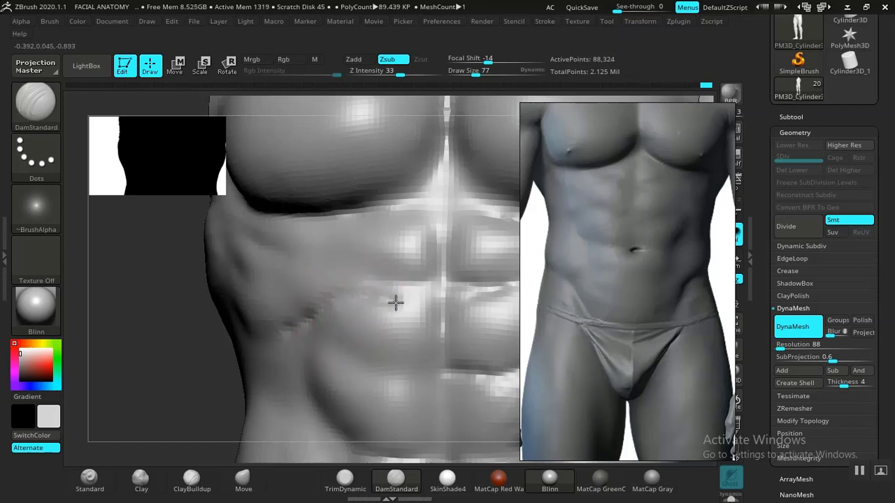
mouse_move(402, 303)
mouse_down()
mouse_move(420, 297)
mouse_move(365, 300)
mouse_up()
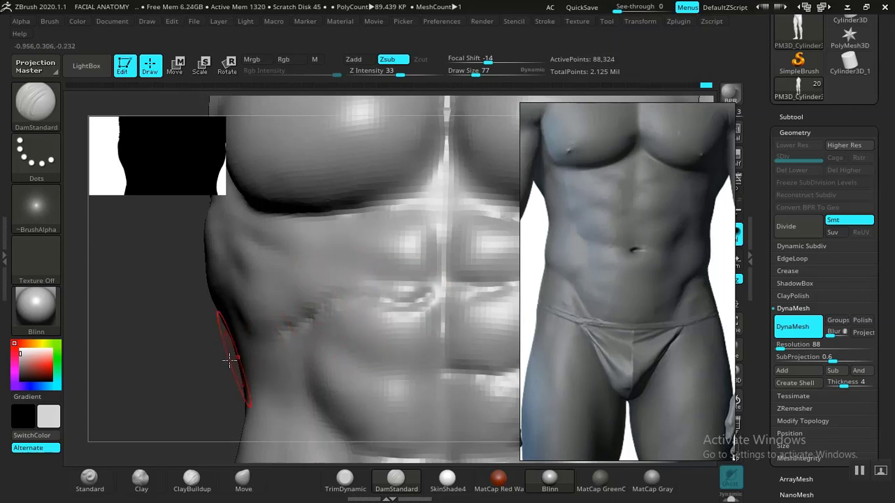
- Carve a rounded outer border for the figure's right top abdominal segment and smooth the crease beneath it
alt+drag(164, 369, 172, 428)
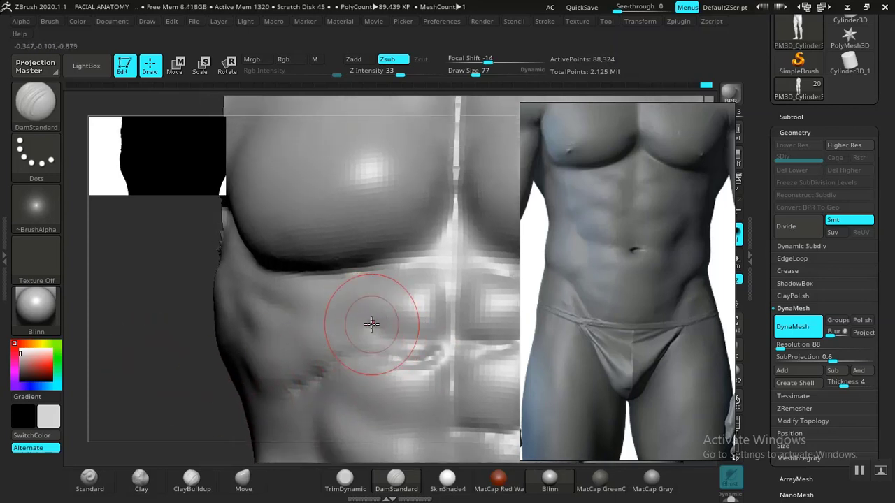
mouse_move(372, 323)
mouse_down()
mouse_move(297, 306)
mouse_move(359, 277)
mouse_move(335, 281)
mouse_up()
key(f)
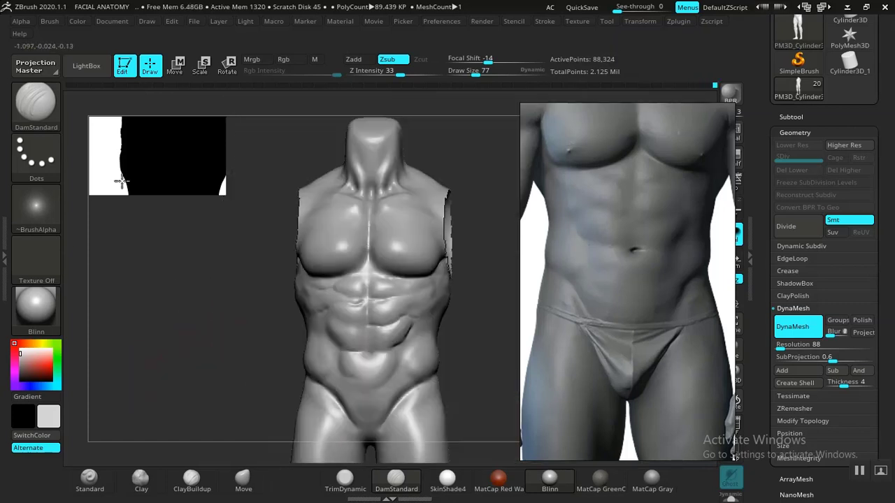
alt+drag(238, 340, 284, 358)
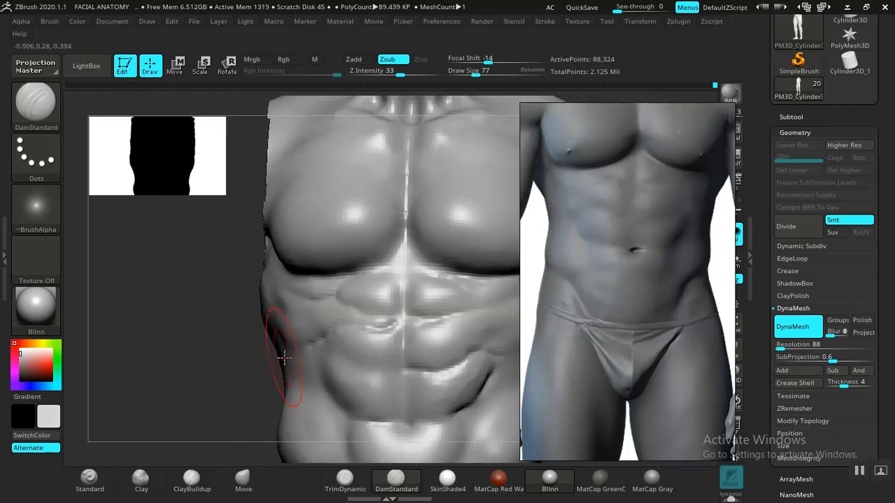
alt+drag(205, 347, 266, 444)
mouse_move(410, 368)
shift+mouse_down()
mouse_move(423, 380)
mouse_move(409, 374)
shift+mouse_up()
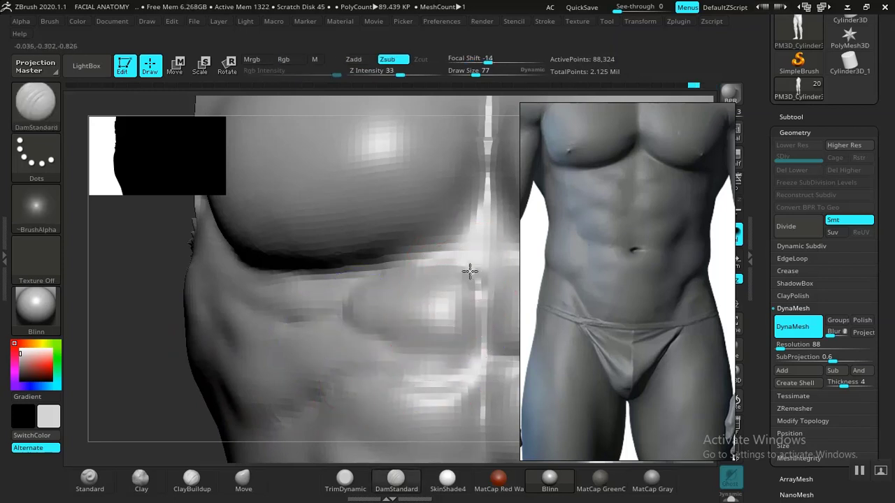
- Carve the lower inner edge of the figure's right chest muscle beside the sternum with DamStandard
drag(470, 272, 417, 260)
mouse_move(483, 221)
mouse_down()
mouse_move(405, 266)
mouse_move(445, 251)
mouse_move(475, 275)
mouse_up()
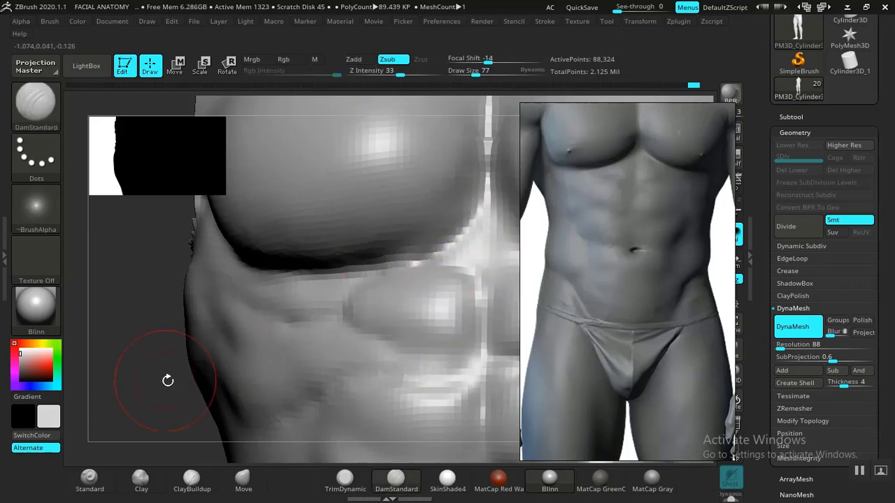
alt+drag(168, 380, 235, 301)
- Smooth the creases around the figure's left abdominals and carve the central groove between the lowest segments
mouse_move(469, 287)
alt+mouse_down()
mouse_move(379, 380)
mouse_move(372, 376)
alt+mouse_up()
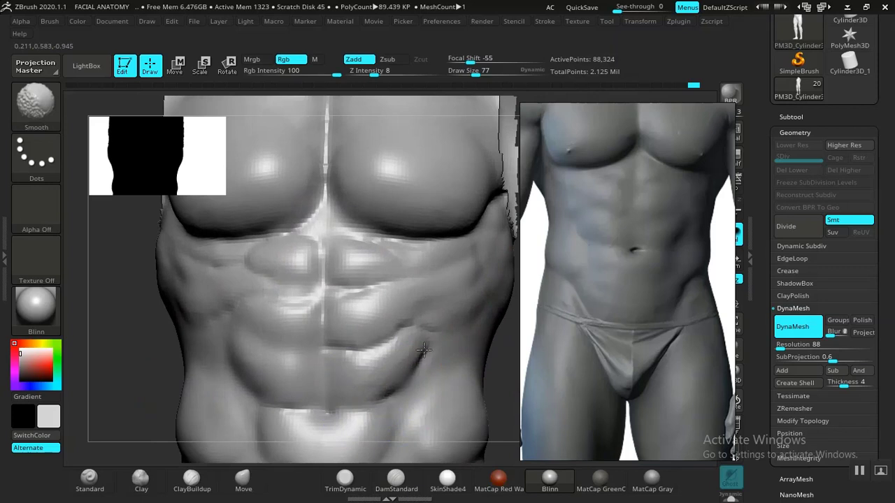
mouse_move(388, 383)
shift+mouse_down()
mouse_move(419, 358)
mouse_move(349, 348)
shift+mouse_up()
mouse_move(354, 305)
shift+mouse_down()
mouse_move(304, 305)
mouse_move(396, 280)
shift+mouse_up()
mouse_move(104, 388)
alt+mouse_down()
mouse_move(128, 326)
mouse_move(144, 350)
mouse_move(132, 351)
mouse_move(140, 373)
alt+mouse_up()
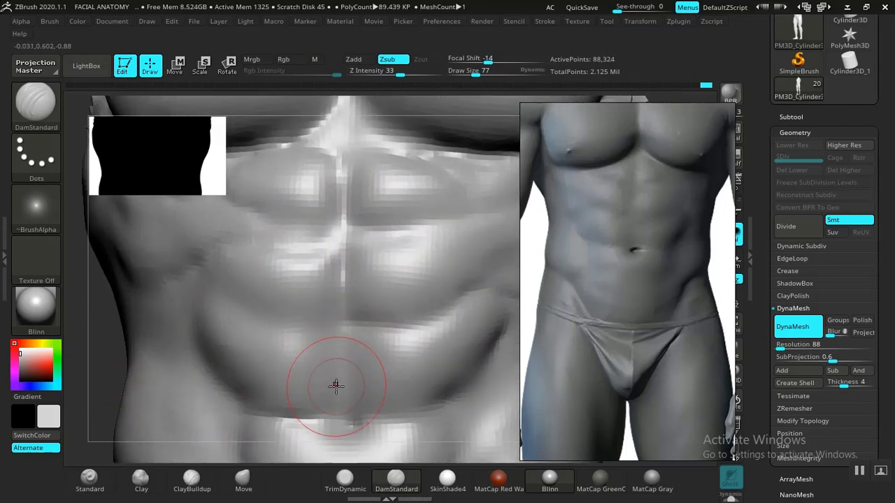
mouse_move(337, 386)
mouse_down()
mouse_move(314, 413)
mouse_move(317, 396)
mouse_up()
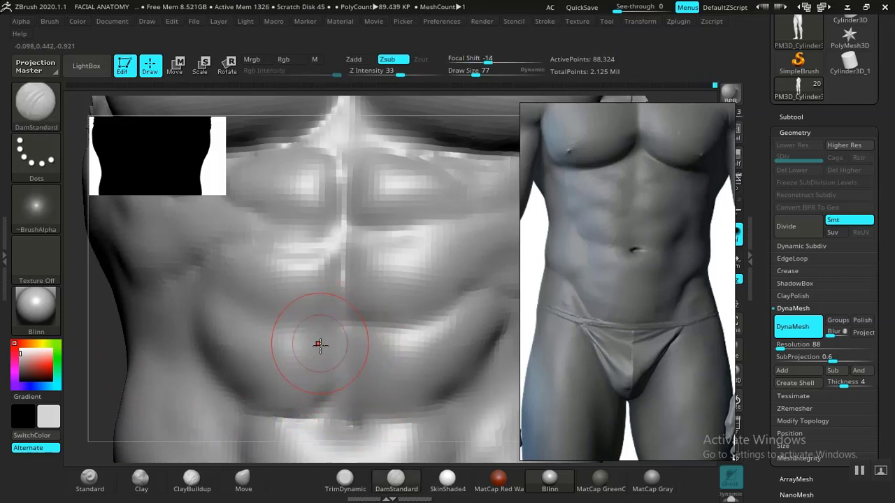
- Carve the crease under the figure's right middle abdominal segment, from its outer corner to the midline, with DamStandard
click(140, 479)
click(189, 478)
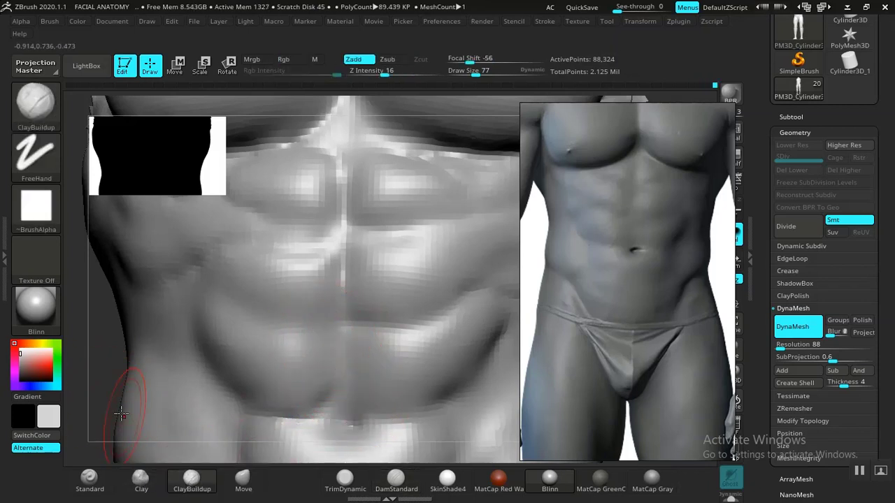
alt+drag(93, 366, 115, 387)
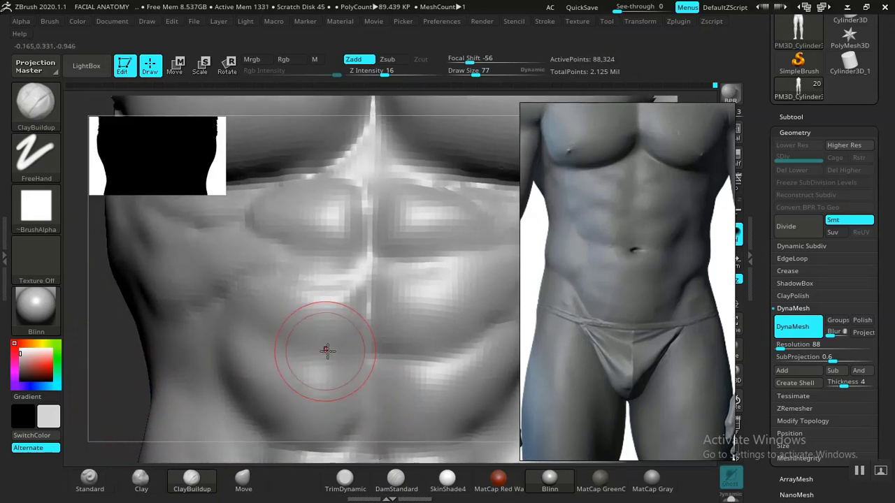
click(395, 479)
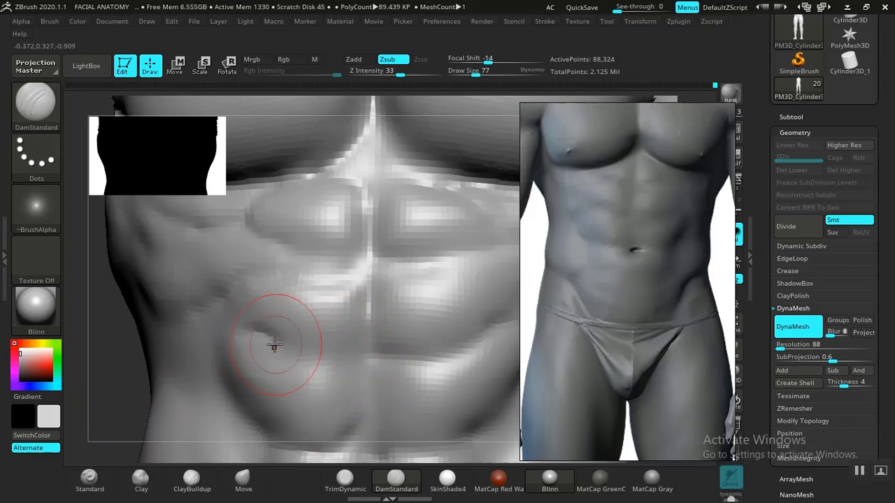
mouse_move(259, 340)
mouse_down()
mouse_move(299, 357)
mouse_move(340, 356)
mouse_move(357, 342)
mouse_up()
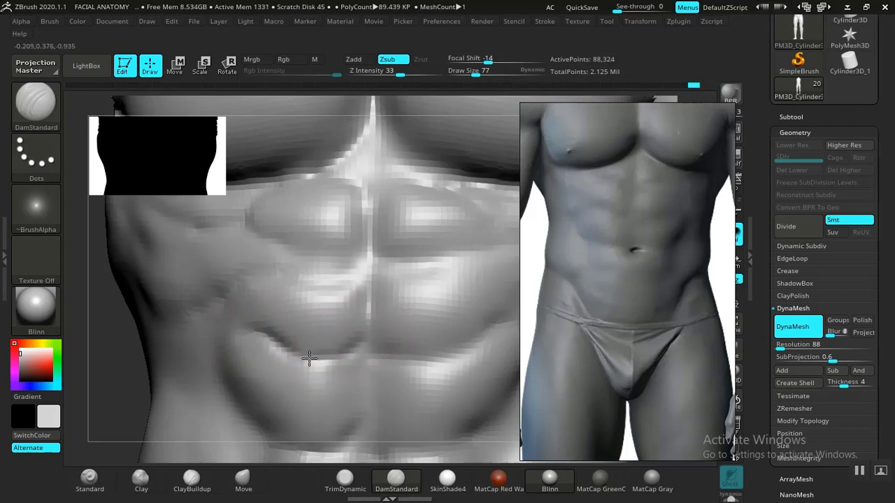
drag(309, 359, 271, 337)
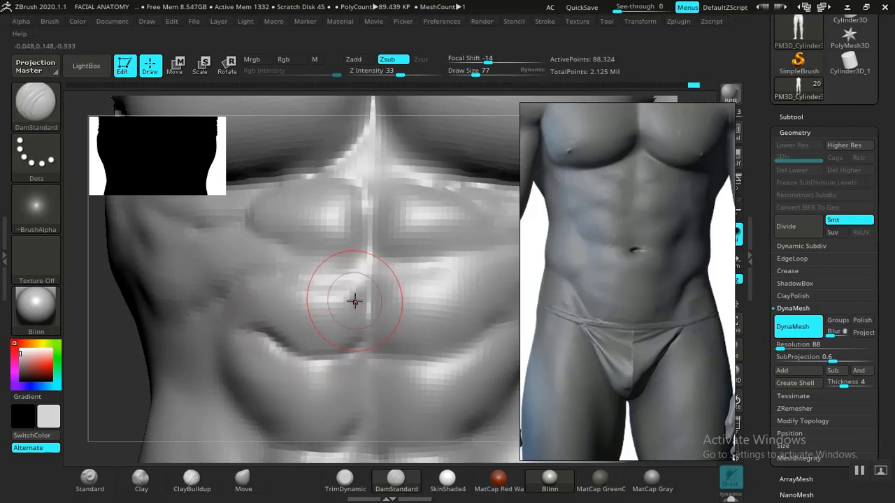
- Add ClayBuildup volume to the lower inner part of the figure's right top abdominal segment
click(178, 484)
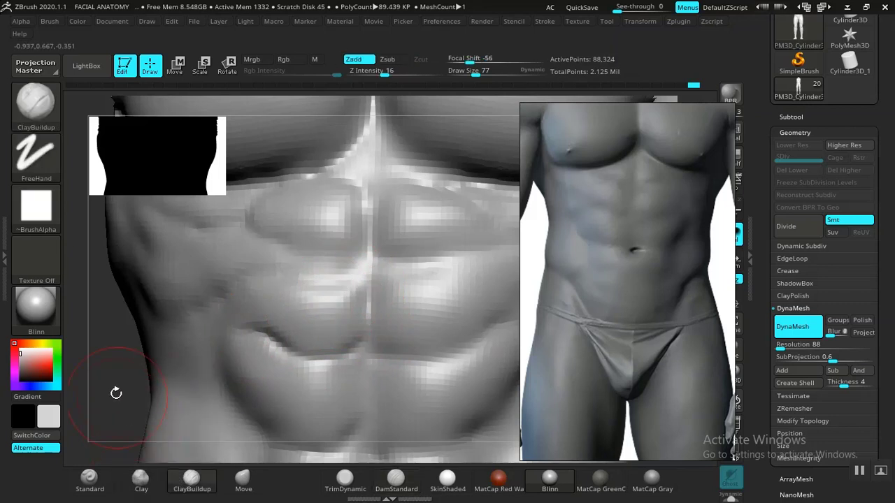
drag(116, 392, 251, 356)
drag(345, 332, 340, 292)
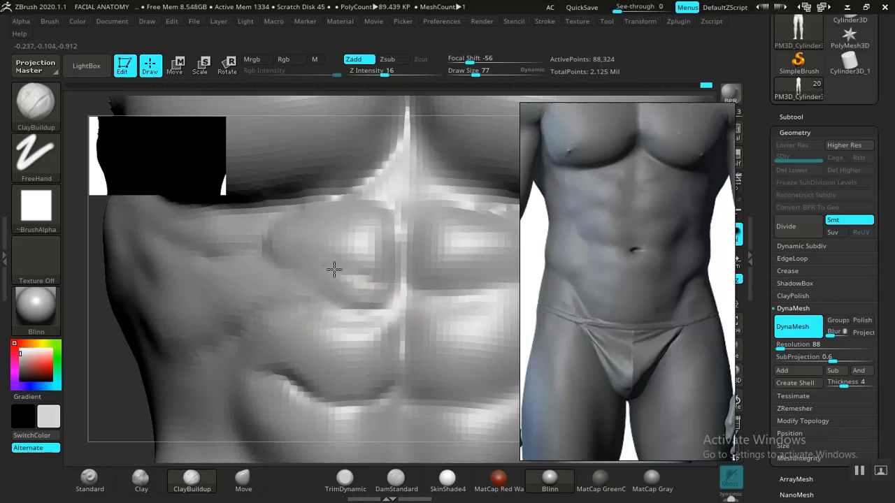
- Carve the lower outer border of the figure's right top abdominal segment with DamStandard and smooth the surrounding muscles
click(395, 478)
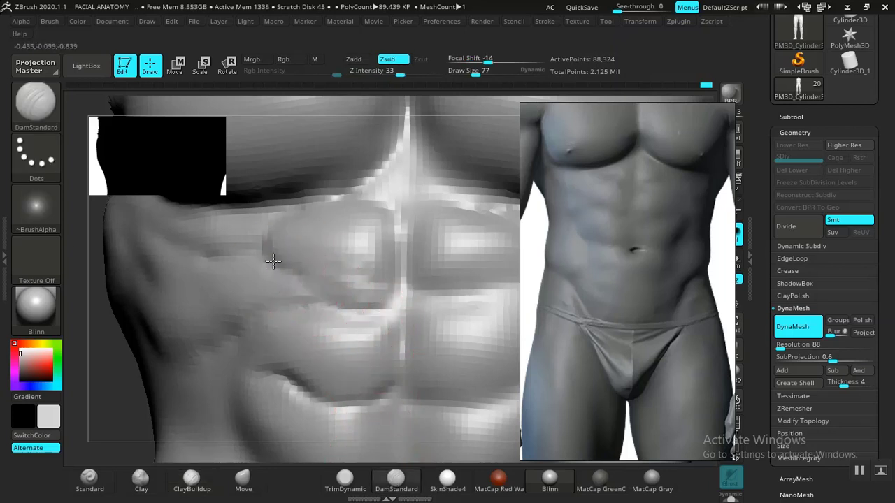
mouse_move(273, 262)
mouse_down()
mouse_move(355, 306)
mouse_move(384, 304)
mouse_up()
mouse_move(299, 384)
shift+mouse_down()
mouse_move(314, 397)
mouse_move(358, 387)
mouse_move(274, 372)
mouse_move(323, 388)
mouse_move(349, 361)
shift+mouse_up()
mouse_move(355, 315)
shift+mouse_down()
mouse_move(367, 268)
mouse_move(282, 236)
shift+mouse_up()
- Smooth the figure's right rib area and its transition into the abdominal segments, working from several angles
alt+drag(140, 434, 189, 303)
alt+drag(190, 368, 104, 337)
alt+drag(458, 332, 473, 360)
drag(434, 339, 464, 336)
alt+drag(467, 316, 477, 384)
mouse_move(263, 296)
shift+mouse_down()
mouse_move(258, 287)
mouse_move(242, 296)
mouse_move(297, 300)
mouse_move(353, 363)
shift+mouse_up()
shift+drag(229, 311, 188, 317)
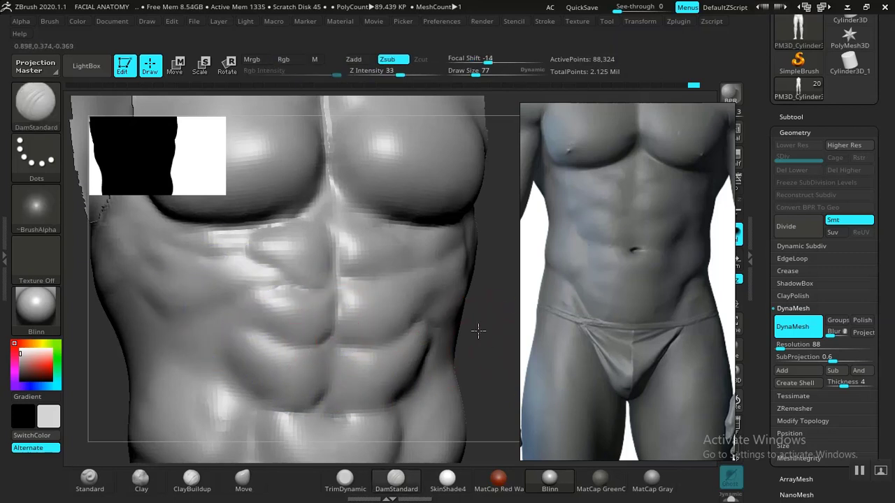
mouse_move(479, 332)
mouse_down()
mouse_move(464, 334)
mouse_move(472, 358)
mouse_move(435, 333)
mouse_move(455, 314)
mouse_move(458, 363)
mouse_up()
alt+drag(143, 334, 183, 339)
shift+drag(305, 339, 309, 342)
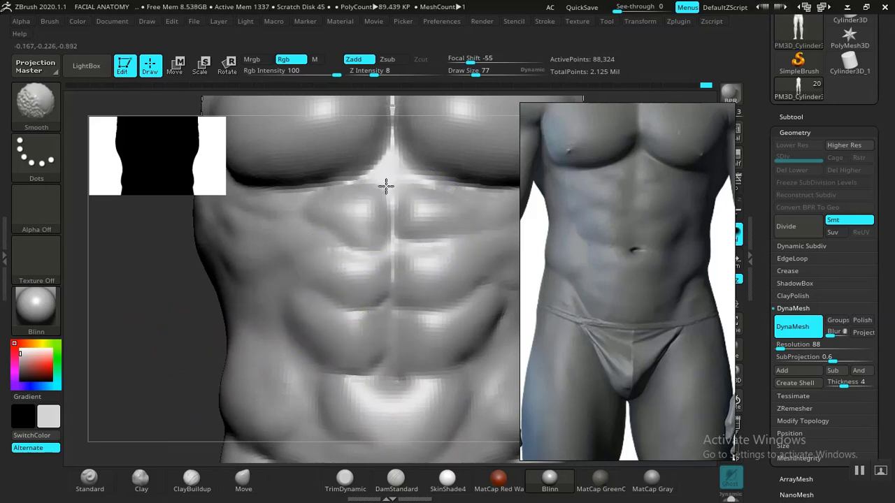
- Fill the area directly below the sternum with ClayBuildup and smooth it into the top abdominal segments
click(192, 479)
drag(160, 359, 149, 424)
mouse_move(371, 272)
mouse_down()
mouse_move(430, 266)
mouse_move(343, 279)
mouse_move(403, 250)
mouse_move(371, 262)
mouse_move(427, 273)
mouse_up()
key(shift)
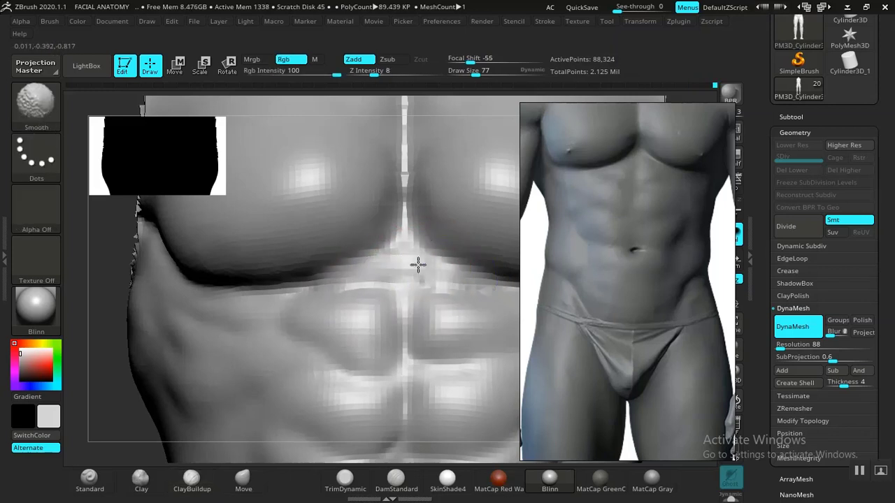
shift+drag(362, 281, 326, 312)
- Carve the upper outer border of the figure's right lowest abdominal segment with DamStandard and soften it with smoothing
alt+drag(144, 426, 194, 163)
alt+drag(260, 367, 274, 241)
mouse_move(467, 292)
alt+mouse_down()
mouse_move(450, 303)
mouse_move(429, 349)
mouse_move(443, 346)
mouse_move(338, 382)
alt+mouse_up()
key(shift)
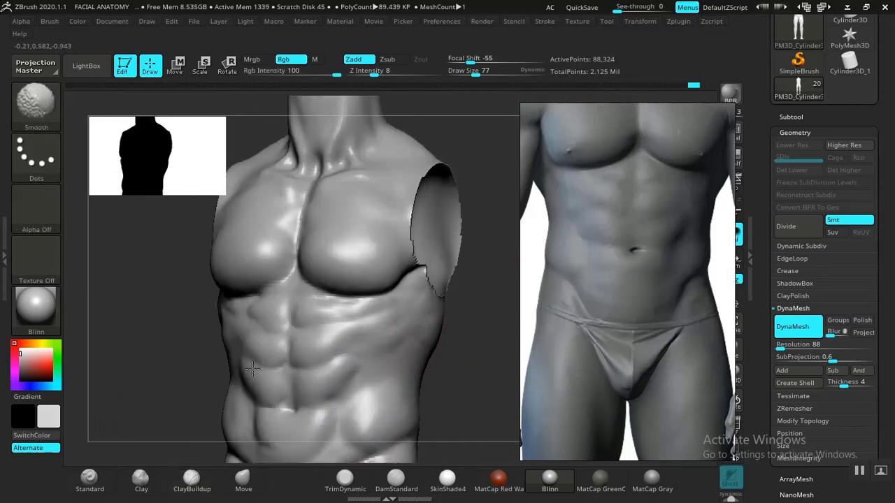
mouse_move(447, 356)
alt+mouse_down()
mouse_move(421, 361)
mouse_move(393, 395)
mouse_move(416, 316)
alt+mouse_up()
mouse_move(454, 316)
mouse_down()
mouse_move(455, 340)
mouse_move(455, 326)
mouse_move(490, 341)
mouse_move(465, 343)
mouse_move(480, 336)
mouse_move(502, 348)
mouse_move(279, 350)
mouse_up()
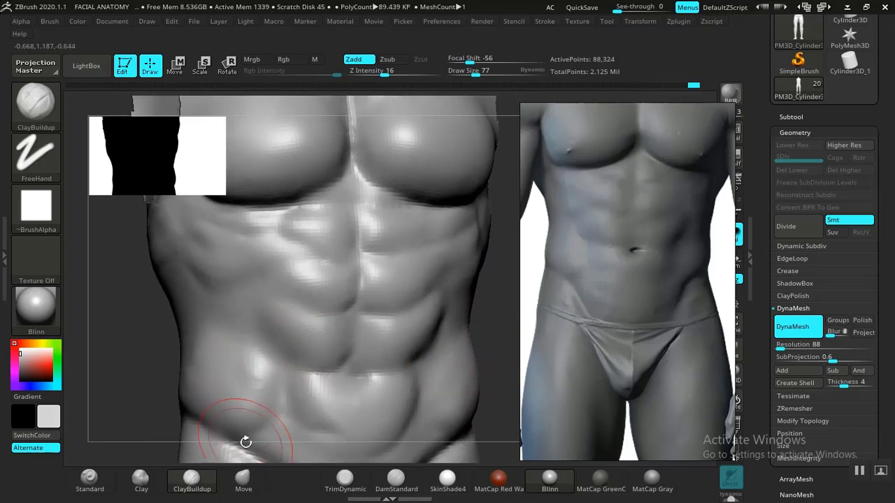
click(384, 489)
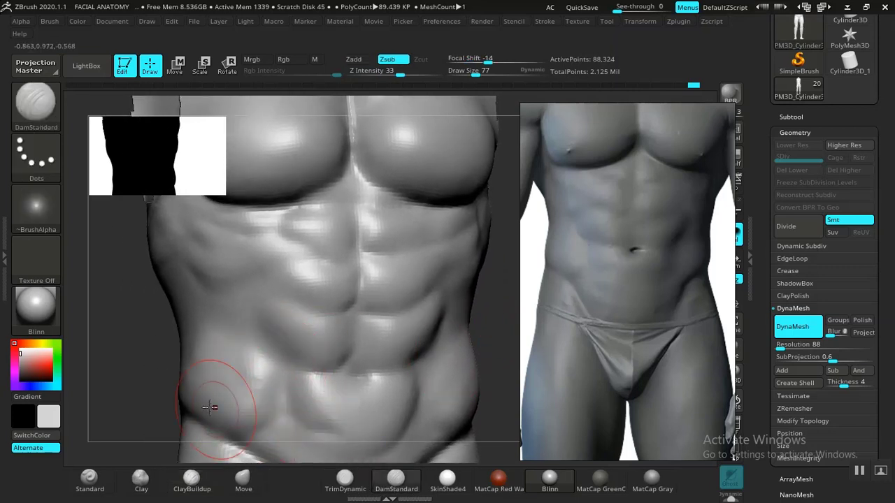
mouse_move(168, 406)
alt+mouse_down()
mouse_move(119, 395)
mouse_move(284, 381)
alt+mouse_up()
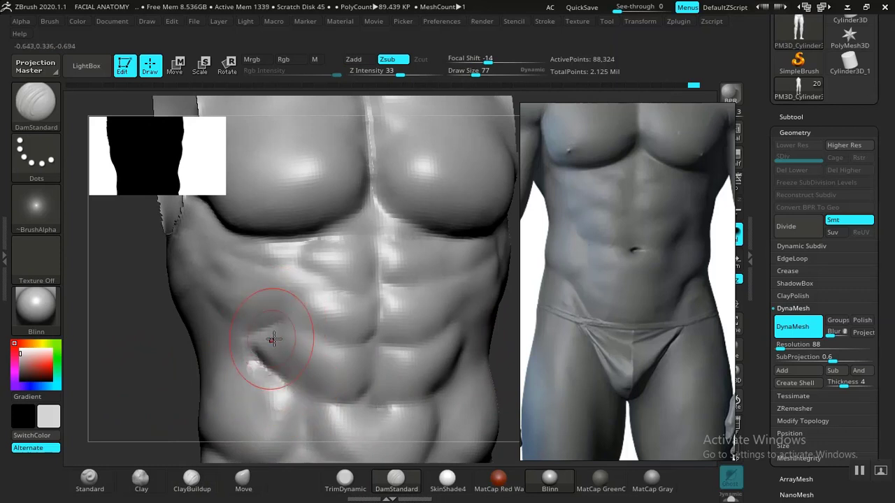
key(shift)
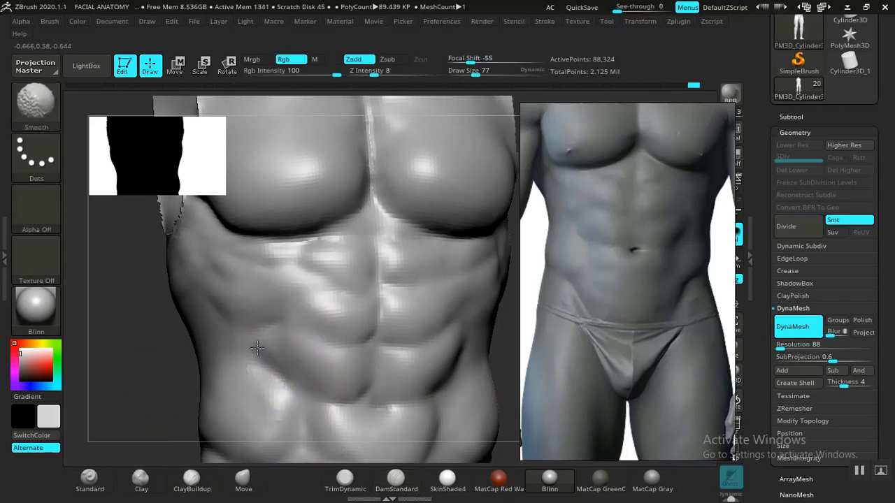
- Build up the inner edge of the figure's right oblique beside the lowest abdominal segment with ClayBuildup and smooth it
key(b)
key(c)
key(b)
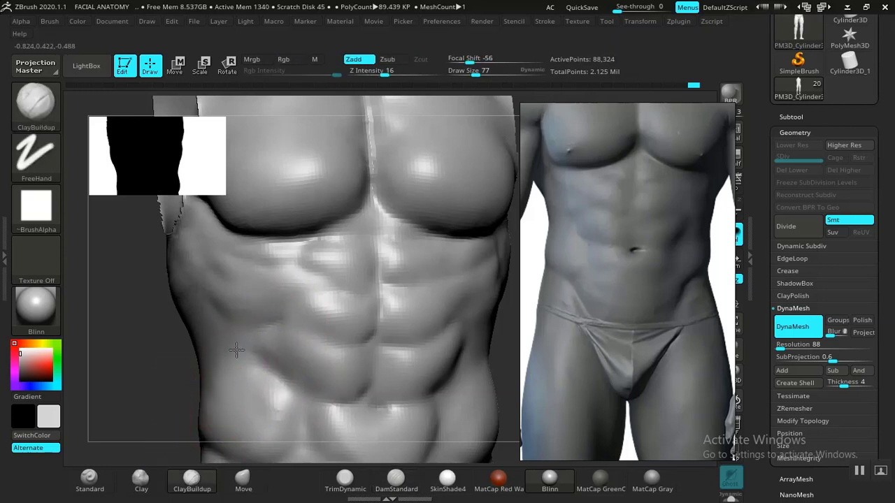
key(shift)
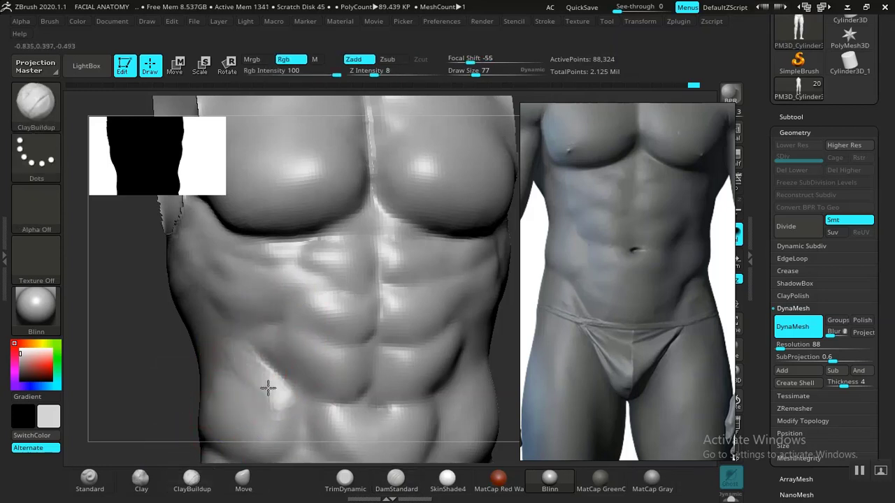
shift+drag(191, 337, 193, 348)
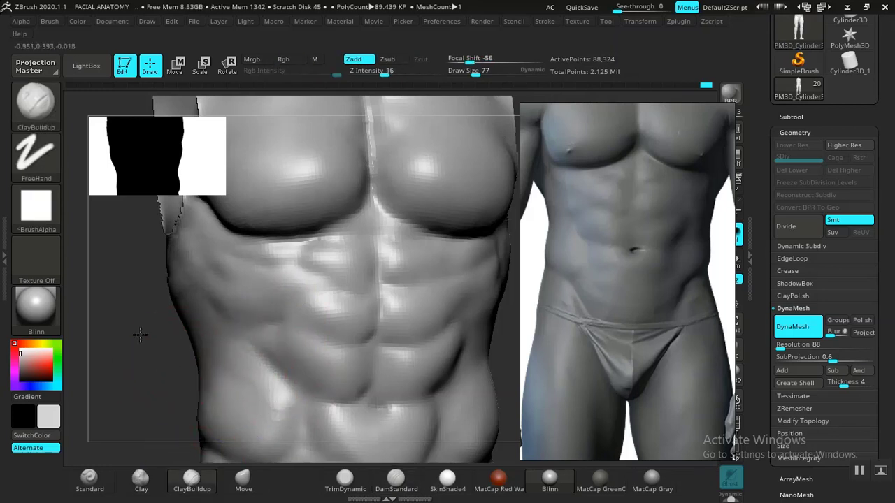
- Smooth the upper abdominal segments on both sides of the midline below the chest
alt+drag(140, 334, 144, 209)
mouse_move(397, 336)
shift+mouse_down()
mouse_move(402, 363)
mouse_move(395, 305)
mouse_move(420, 375)
mouse_move(440, 379)
mouse_move(410, 350)
shift+mouse_up()
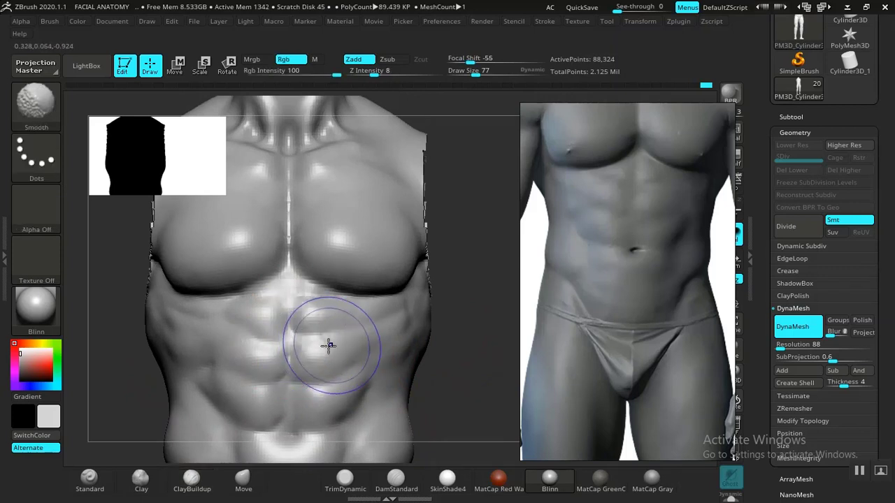
shift+drag(336, 329, 267, 330)
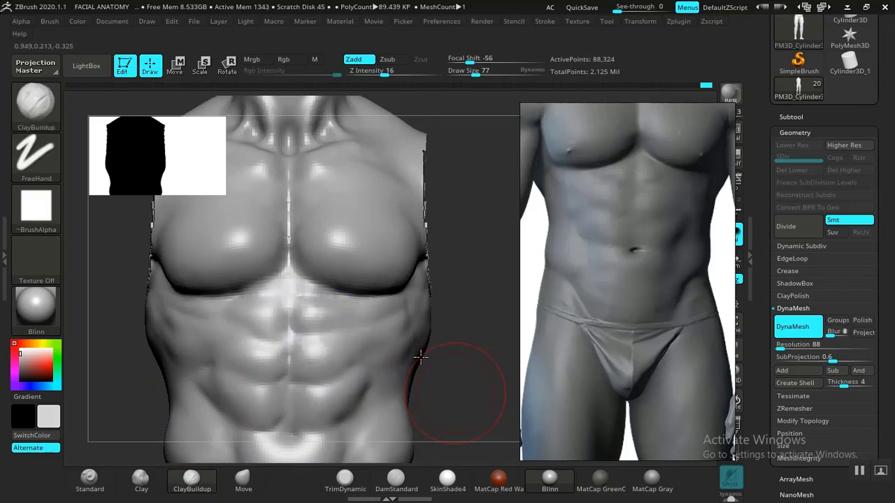
- Smooth the figure's left oblique and the rib area below the armhole, working from the side
mouse_move(443, 376)
alt+mouse_down()
mouse_move(409, 344)
mouse_move(375, 359)
mouse_move(432, 380)
mouse_move(438, 373)
mouse_move(407, 366)
mouse_move(418, 364)
mouse_move(399, 379)
alt+mouse_up()
key(shift)
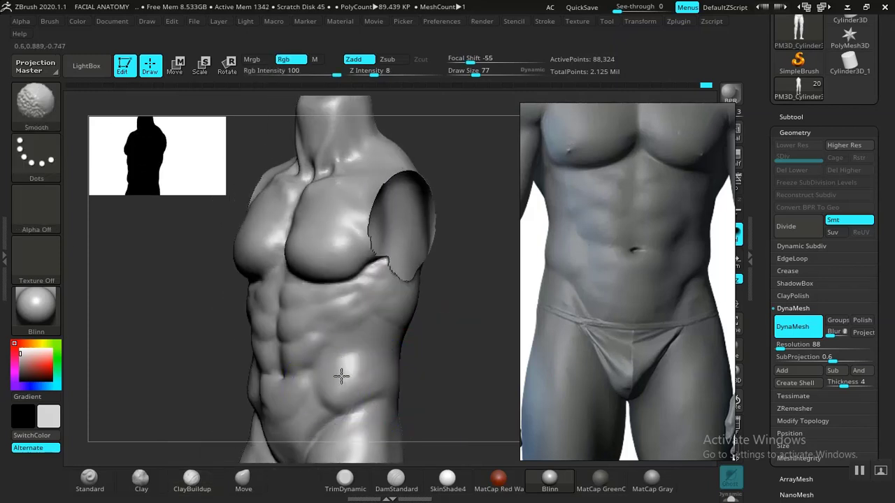
right_drag(435, 371, 354, 370)
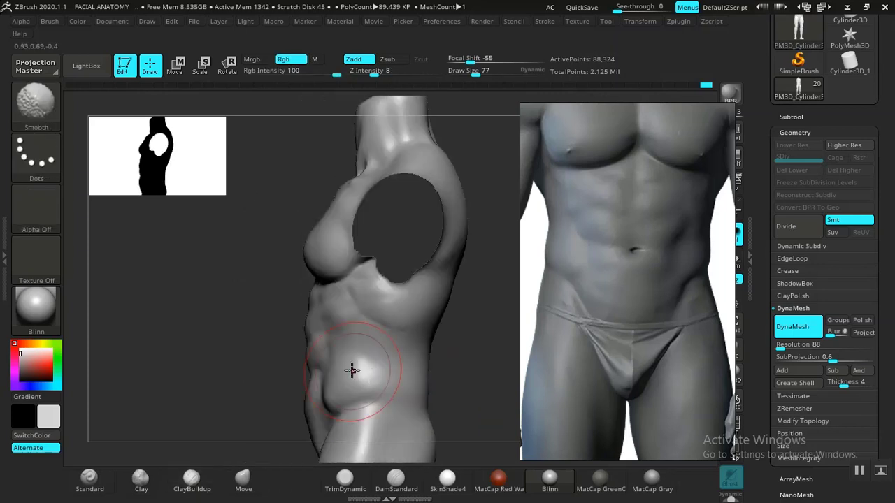
shift+drag(390, 321, 397, 325)
right_drag(460, 349, 266, 345)
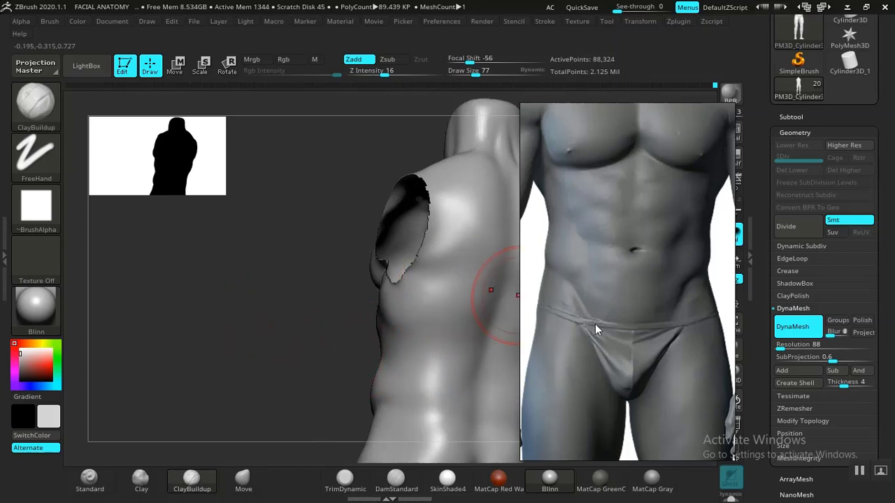
- Examine the grey body references and the photographed male model's back, side and front torso views
drag(627, 292, 643, 343)
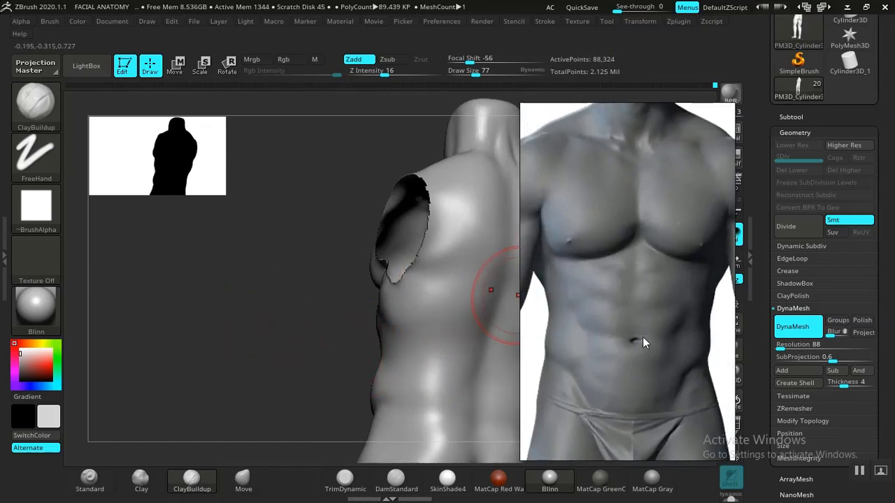
scroll(644, 336, down, 5)
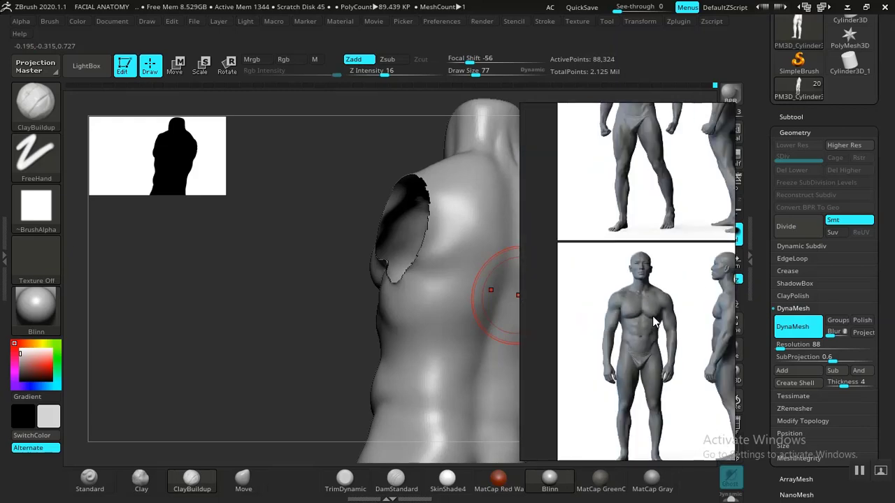
scroll(627, 319, down, 3)
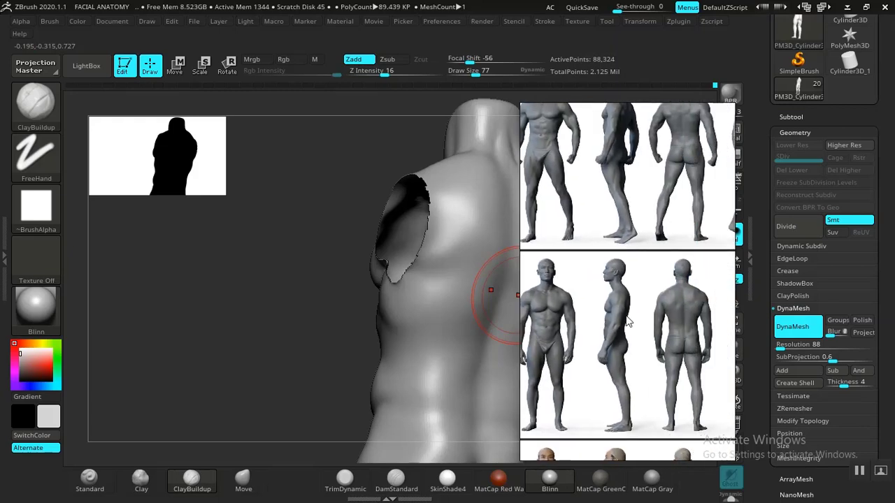
scroll(644, 290, up, 4)
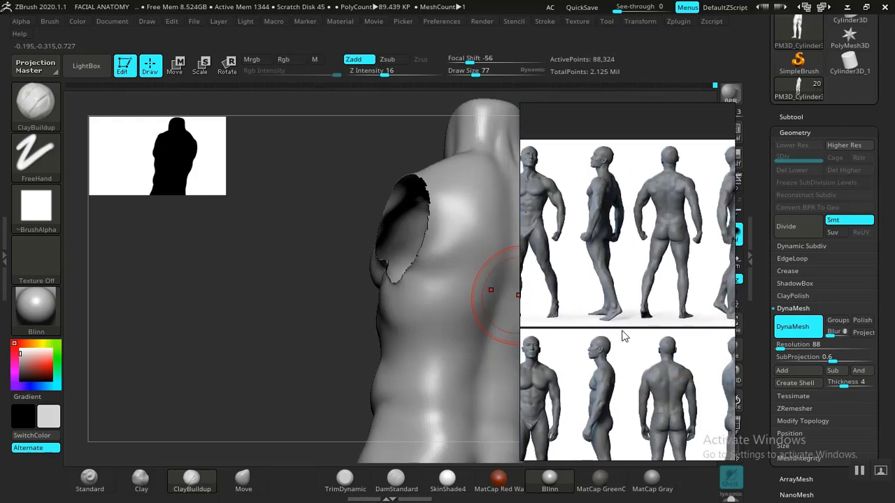
scroll(640, 315, down, 5)
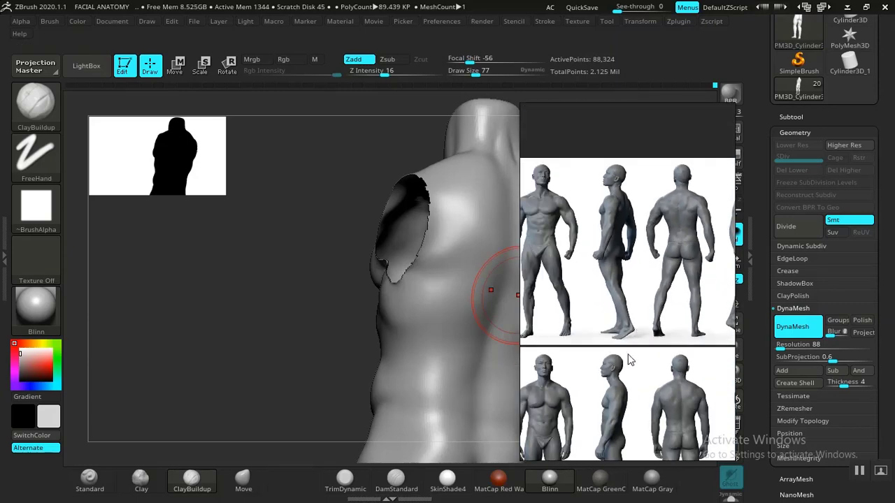
scroll(624, 371, up, 3)
scroll(625, 370, up, 5)
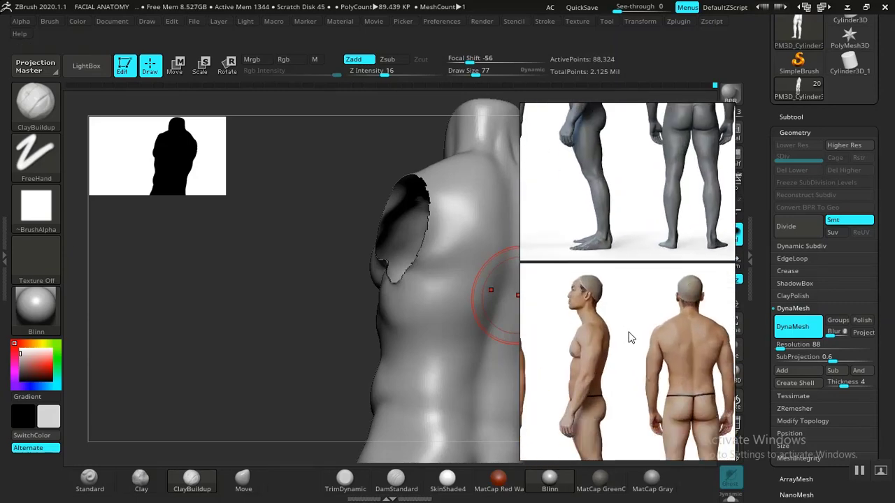
drag(625, 328, 542, 338)
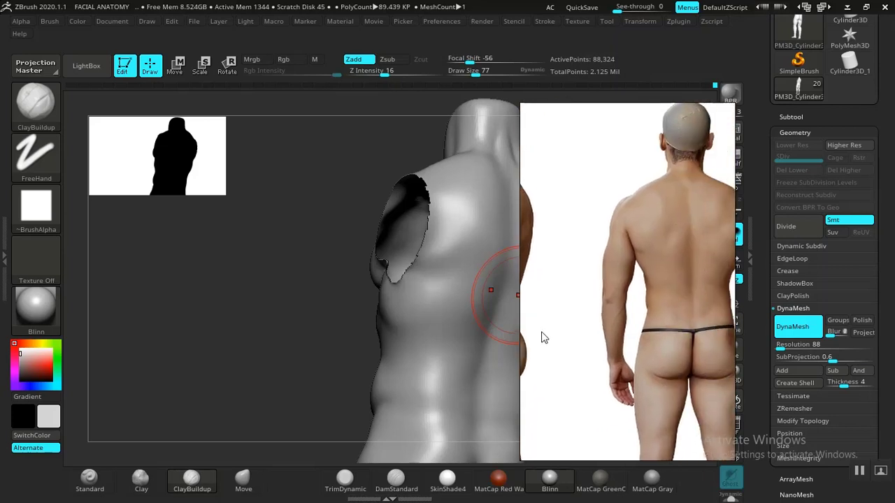
middle_drag(642, 312, 580, 321)
scroll(644, 317, down, 2)
middle_drag(683, 330, 590, 323)
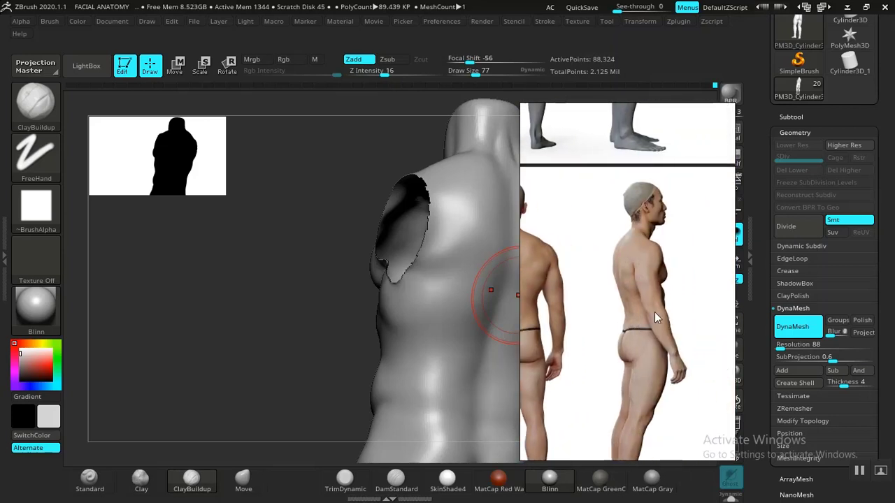
mouse_move(657, 314)
middle_down()
mouse_move(556, 313)
mouse_move(570, 322)
mouse_move(709, 318)
middle_up()
middle_drag(533, 302, 671, 313)
scroll(602, 313, up, 3)
scroll(602, 312, up, 3)
middle_drag(598, 315, 687, 314)
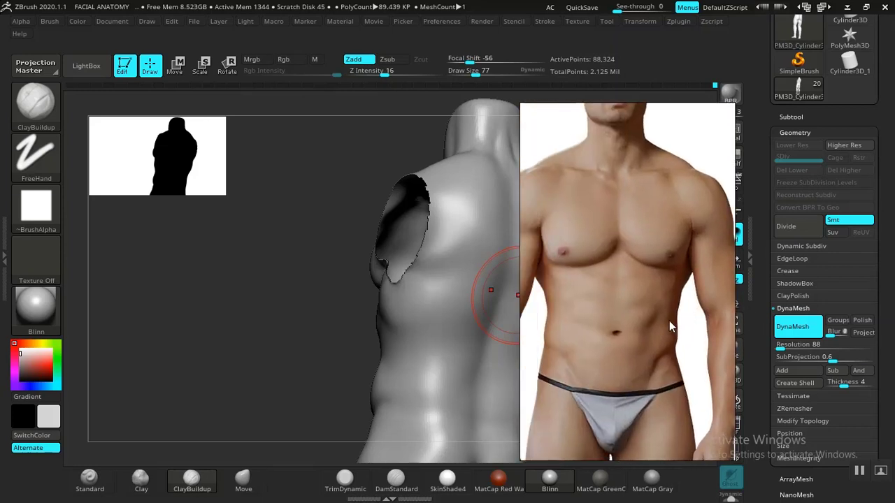
scroll(669, 321, up, 1)
scroll(669, 320, down, 2)
scroll(669, 318, down, 1)
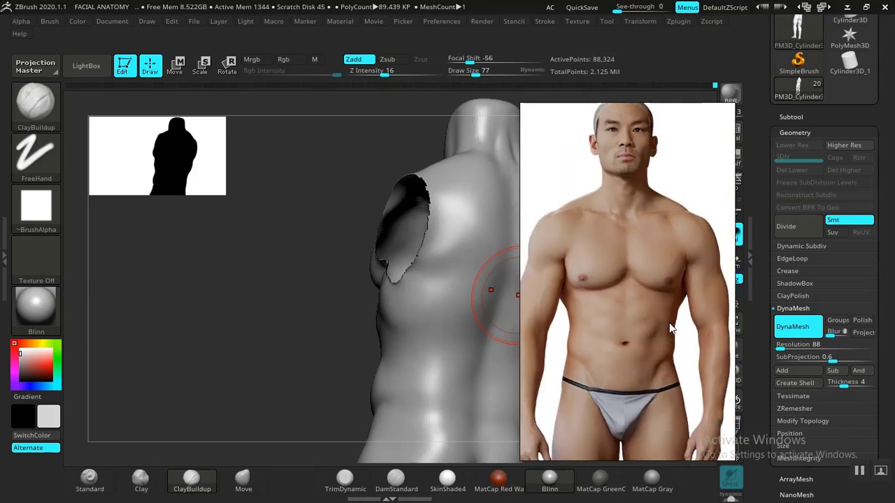
scroll(669, 328, down, 1)
scroll(669, 329, up, 2)
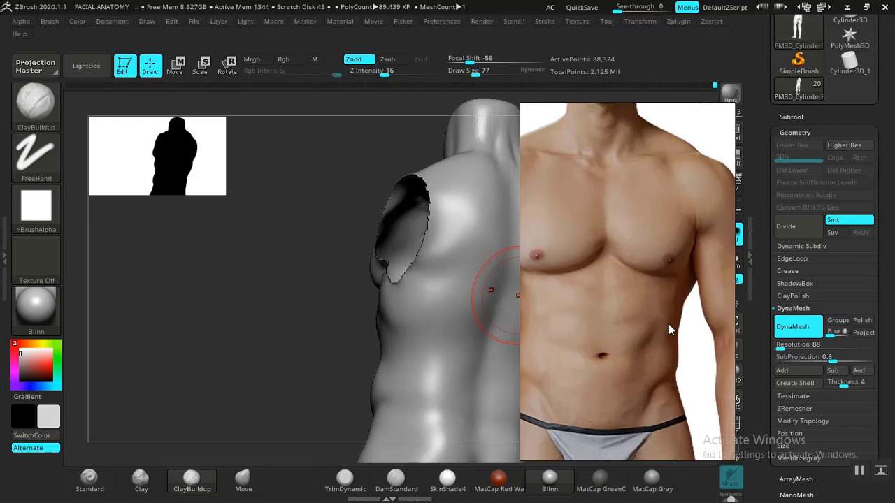
- Carve a crease along the outer edge of the figure's right pectoral near the armpit with DamStandard and soften it
drag(283, 388, 424, 376)
alt+drag(496, 371, 595, 404)
alt+drag(199, 400, 297, 422)
alt+drag(267, 389, 280, 439)
middle_drag(647, 325, 666, 321)
mouse_move(137, 395)
alt+mouse_down()
mouse_move(140, 389)
mouse_move(140, 413)
mouse_move(152, 419)
mouse_move(133, 427)
mouse_move(151, 453)
alt+mouse_up()
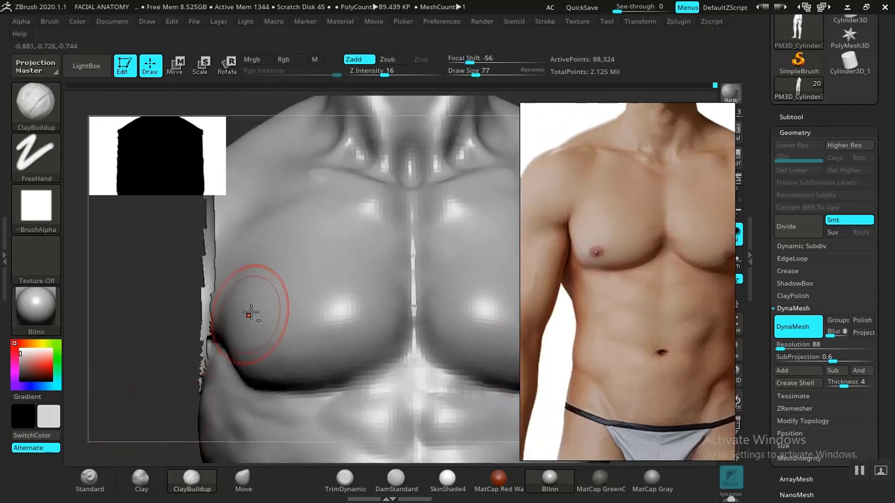
alt+drag(156, 392, 241, 452)
click(345, 481)
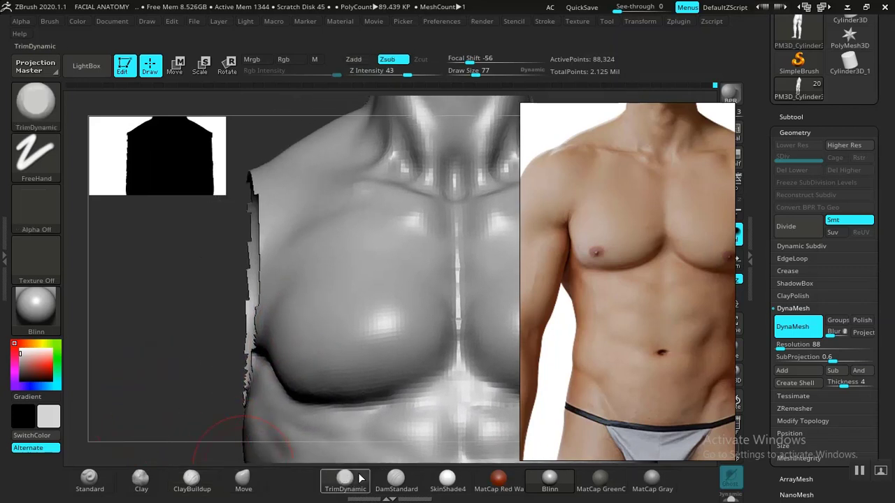
click(396, 481)
alt+drag(156, 383, 234, 323)
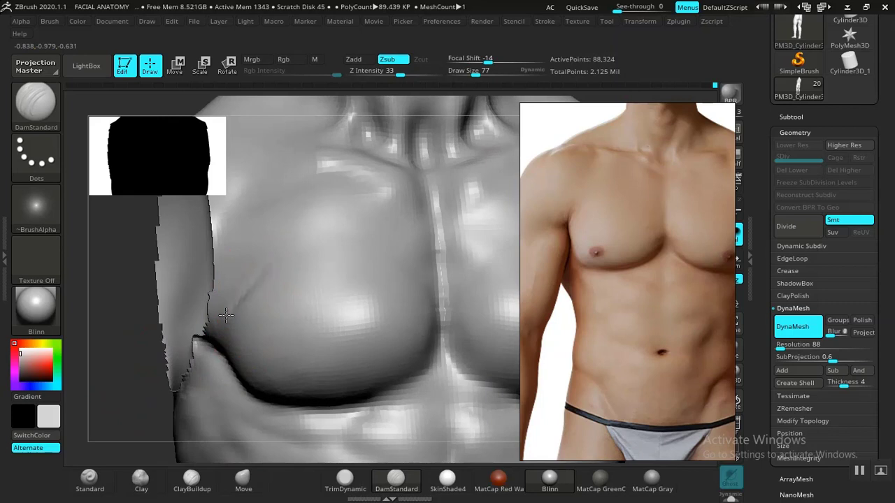
key(shift)
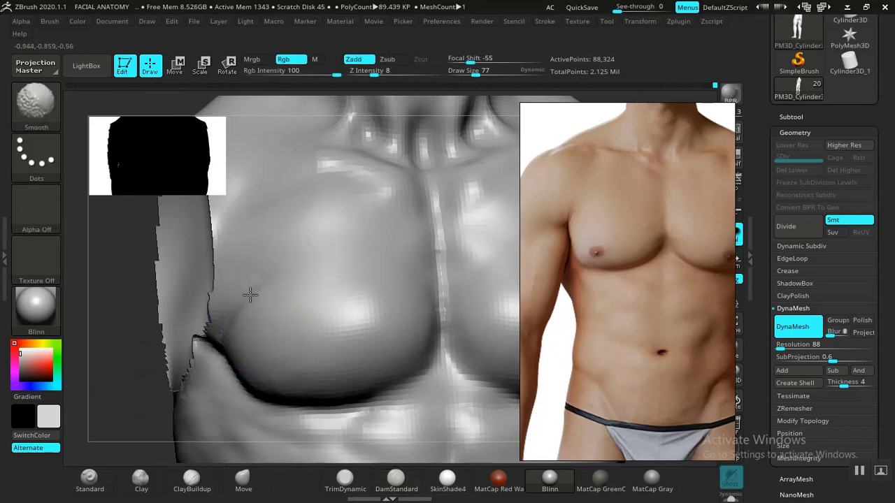
- Build up the outer pectoral beside the armpit with ClayBuildup and smooth its transition into the chest
click(191, 477)
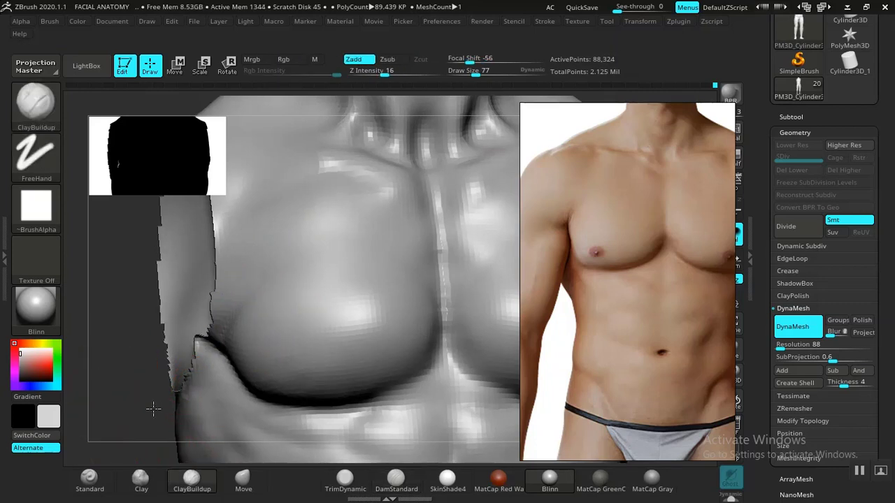
mouse_move(149, 409)
mouse_down()
mouse_move(151, 400)
mouse_move(213, 371)
mouse_up()
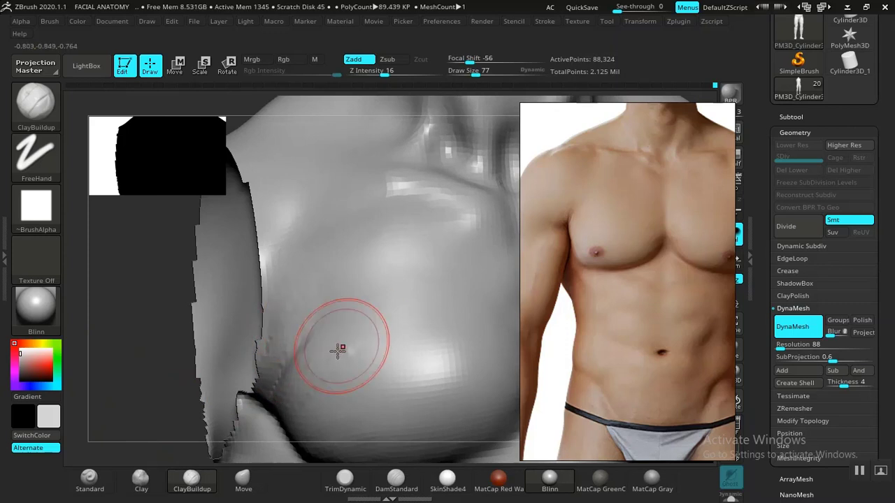
key(shift)
shift+drag(289, 340, 308, 378)
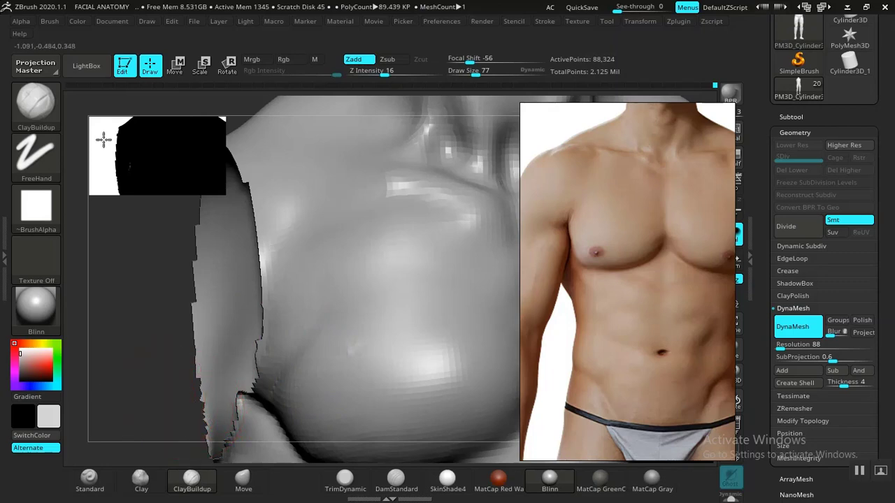
alt+drag(104, 139, 241, 370)
mouse_move(483, 336)
alt+mouse_down()
mouse_move(436, 290)
mouse_move(424, 325)
mouse_move(407, 326)
mouse_move(469, 354)
mouse_move(464, 364)
alt+mouse_up()
shift+drag(409, 354, 415, 348)
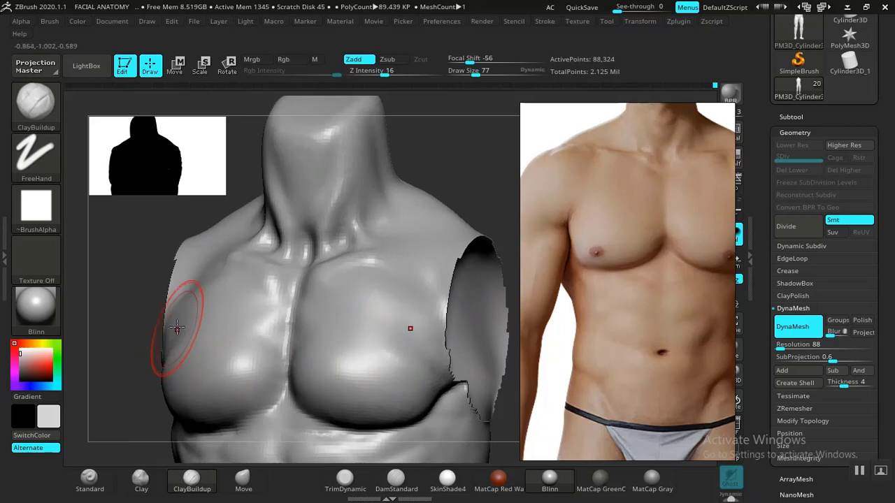
- Add a small nipple bump on the lower outer part of the figure's right pectoral with Clay and smooth it down
mouse_move(130, 360)
mouse_down()
mouse_move(119, 373)
mouse_move(127, 352)
mouse_move(128, 373)
mouse_move(107, 380)
mouse_move(209, 376)
mouse_move(195, 351)
mouse_move(159, 376)
mouse_move(198, 334)
mouse_move(154, 344)
mouse_up()
mouse_move(98, 400)
mouse_down()
mouse_move(156, 385)
mouse_move(200, 419)
mouse_up()
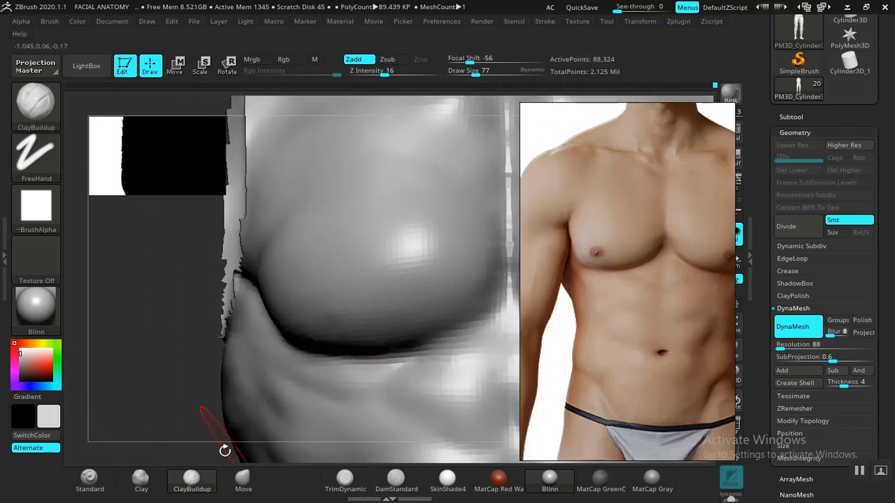
click(142, 479)
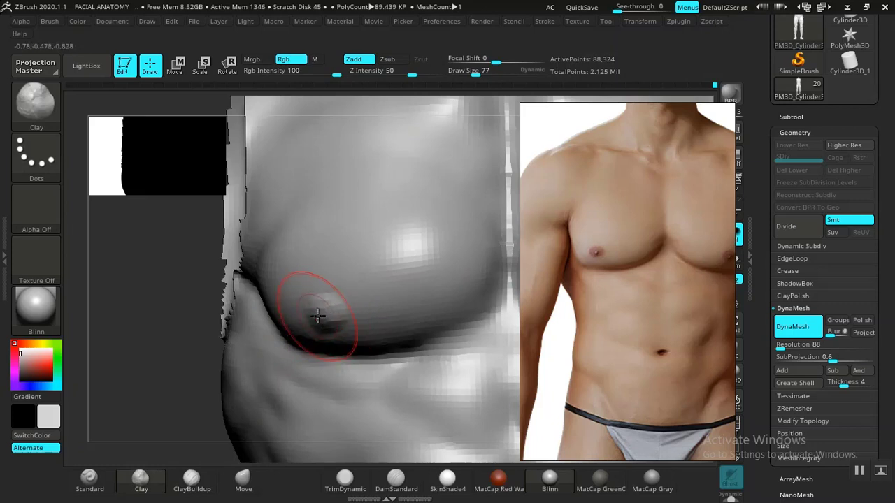
click(318, 317)
shift+drag(319, 311, 312, 331)
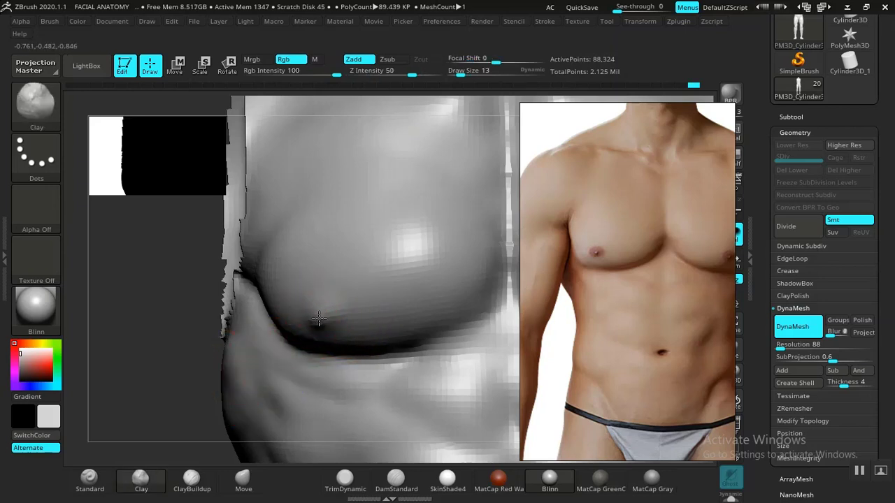
- Shape the outer part of the figure's right collarbone and the hollow above it with Clay, smoothing the strokes
alt+drag(174, 373, 75, 95)
mouse_move(461, 312)
alt+mouse_down()
mouse_move(397, 307)
mouse_move(422, 305)
mouse_move(423, 340)
mouse_move(442, 320)
mouse_move(457, 336)
mouse_move(471, 329)
mouse_move(494, 302)
mouse_move(489, 315)
alt+mouse_up()
drag(165, 313, 168, 402)
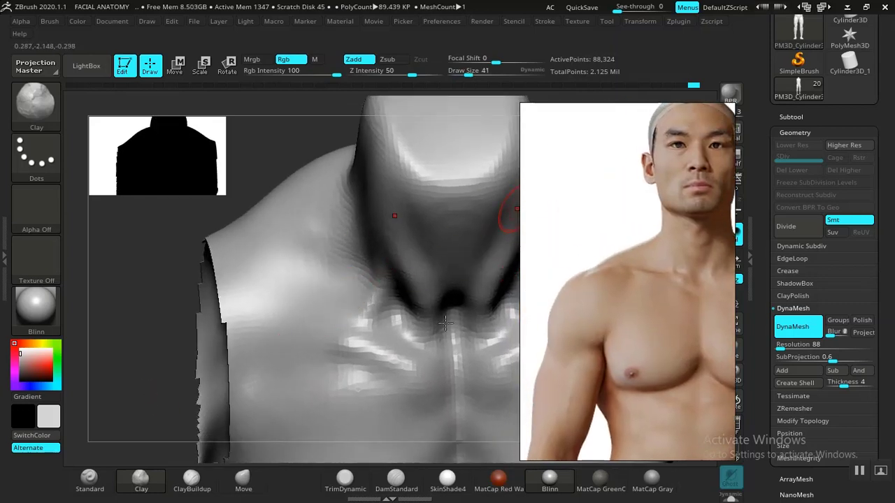
mouse_move(134, 366)
mouse_down()
mouse_move(130, 352)
mouse_move(178, 361)
mouse_move(349, 291)
mouse_up()
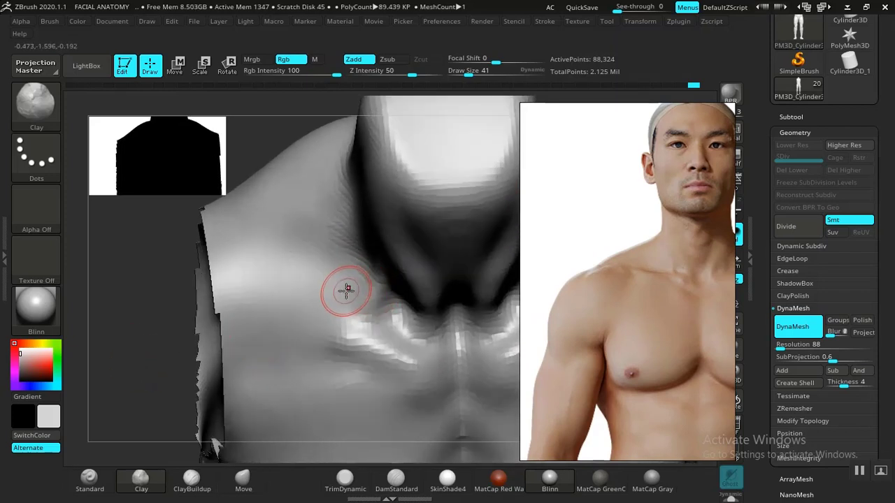
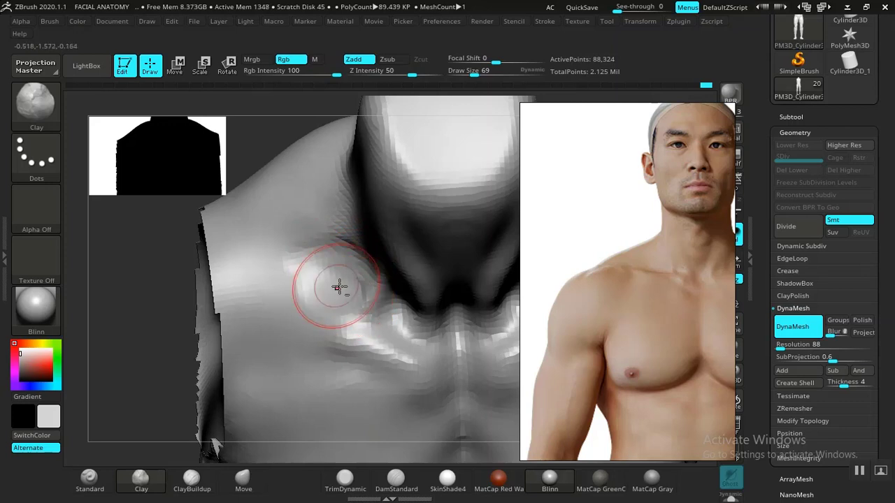
alt+drag(297, 279, 269, 282)
shift+drag(343, 287, 266, 281)
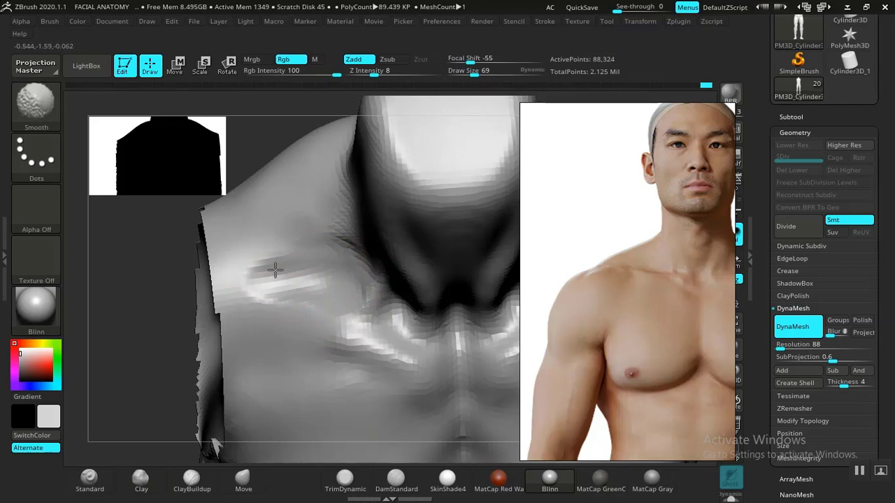
shift+drag(275, 270, 321, 266)
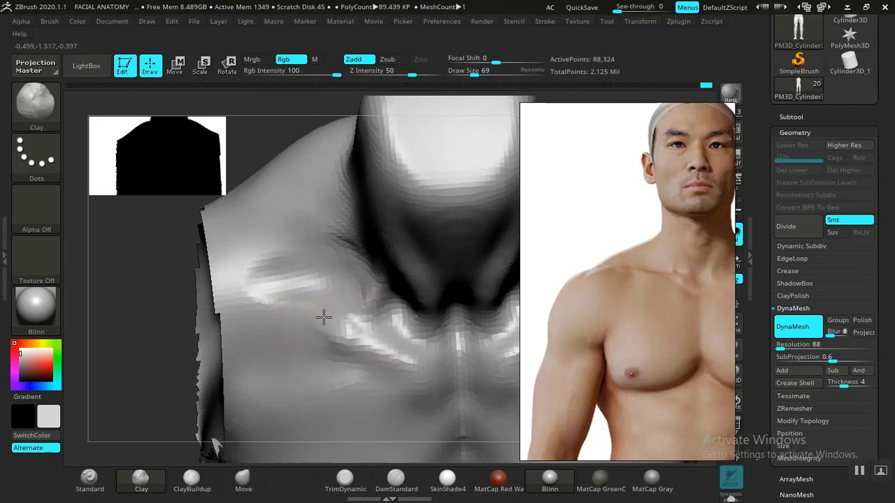
- Extend the inner collarbone ridge outward toward the shoulder with Clay and refine its lower edge with the Standard brush
mouse_move(324, 315)
mouse_down()
mouse_move(371, 350)
mouse_move(326, 320)
mouse_move(332, 323)
mouse_move(289, 313)
mouse_move(315, 315)
mouse_move(336, 342)
mouse_move(290, 339)
mouse_up()
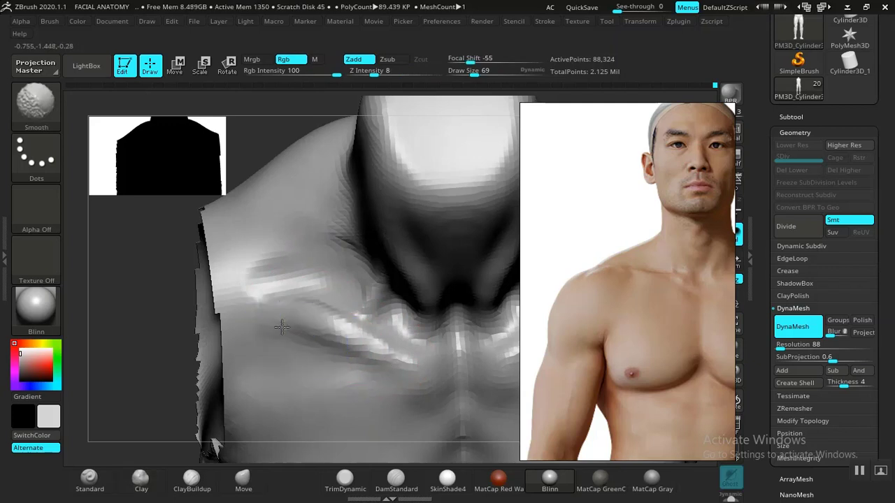
click(89, 479)
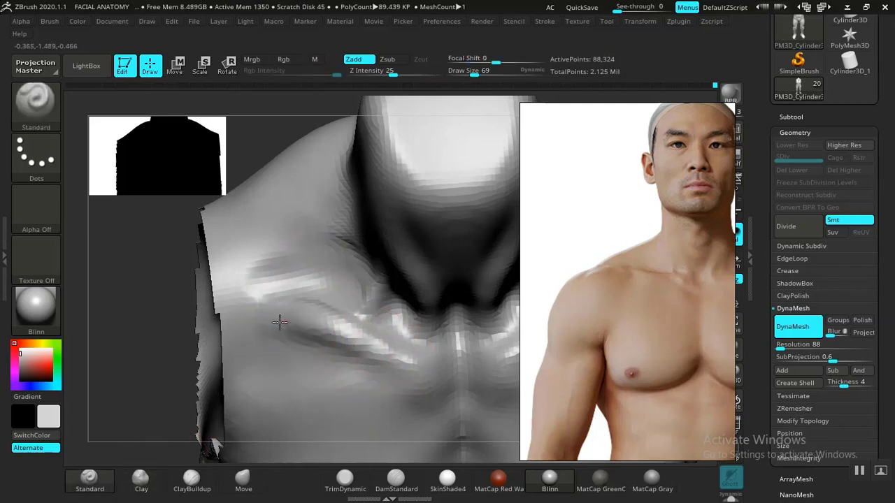
mouse_move(280, 323)
mouse_down()
mouse_move(377, 345)
mouse_move(315, 328)
mouse_up()
mouse_move(140, 379)
alt+mouse_down()
mouse_move(171, 341)
mouse_move(110, 319)
mouse_move(96, 325)
alt+mouse_up()
alt+drag(422, 278, 448, 413)
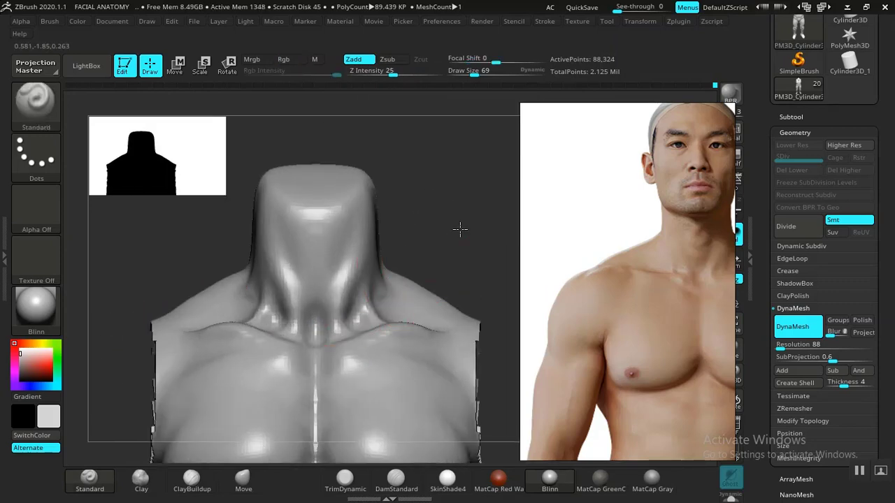
- Adjust the outer stretch of the collarbone ridge with the Move brush and smooth its edge
alt+drag(460, 229, 260, 329)
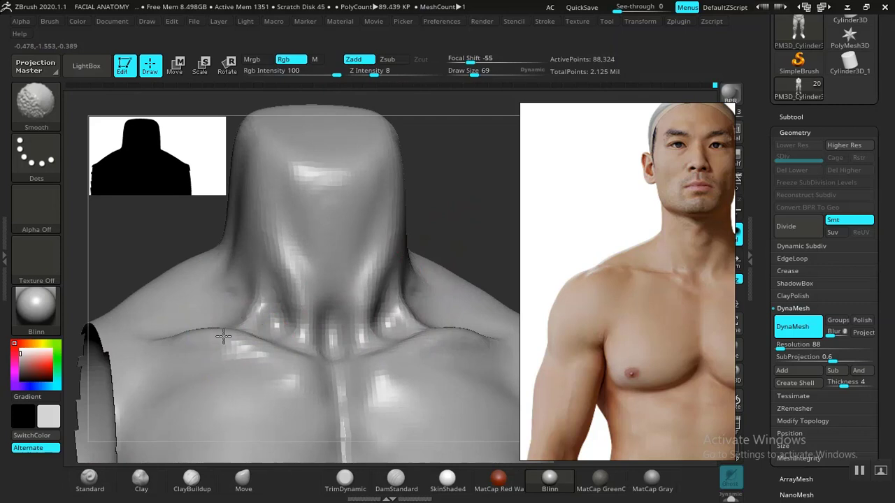
click(244, 480)
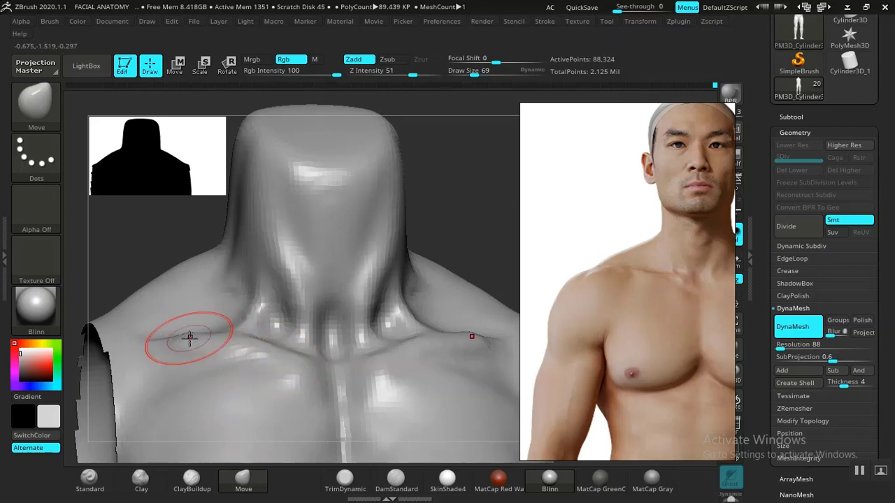
shift+drag(190, 338, 171, 344)
alt+drag(432, 236, 433, 327)
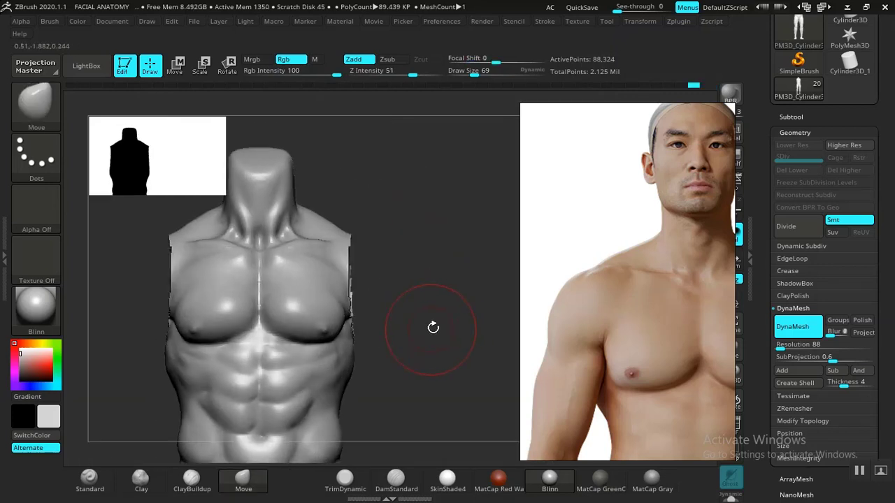
- Build up the outer collarbone ridge toward the shoulder with Clay and smooth it, following the front-view reference
drag(441, 368, 489, 332)
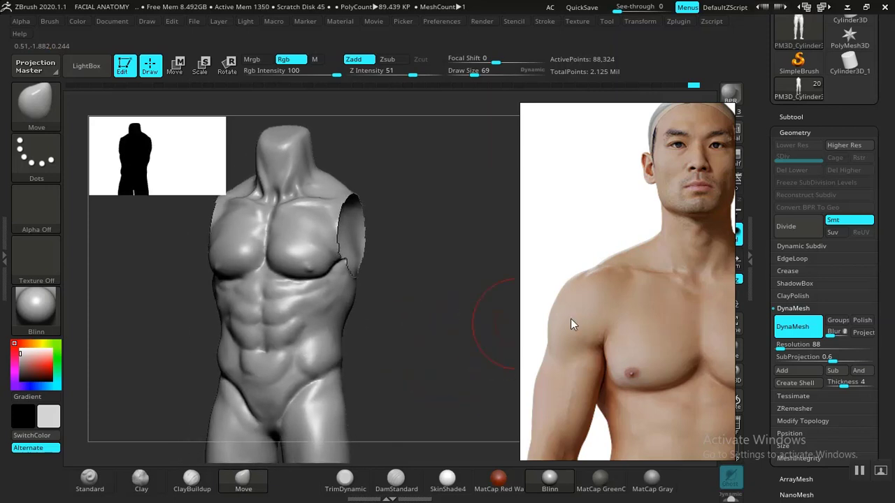
scroll(635, 324, up, 3)
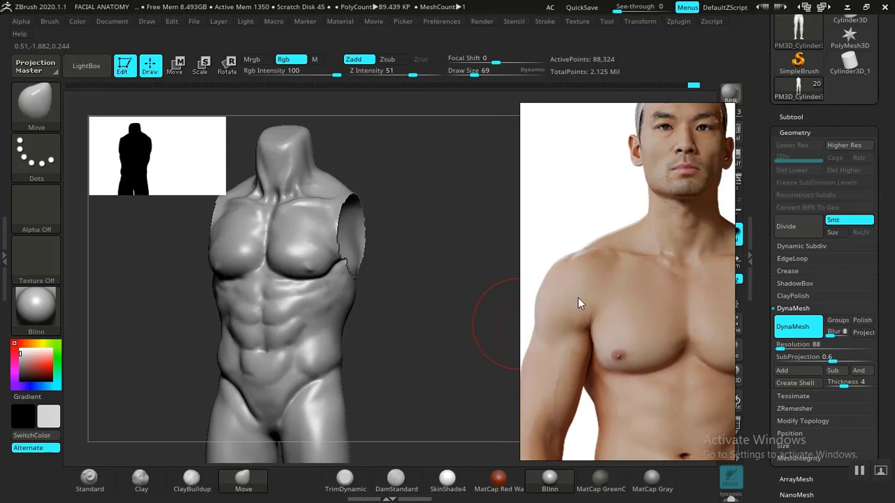
drag(578, 304, 648, 304)
mouse_move(489, 302)
mouse_down()
mouse_move(444, 301)
mouse_move(441, 310)
mouse_up()
drag(651, 301, 529, 303)
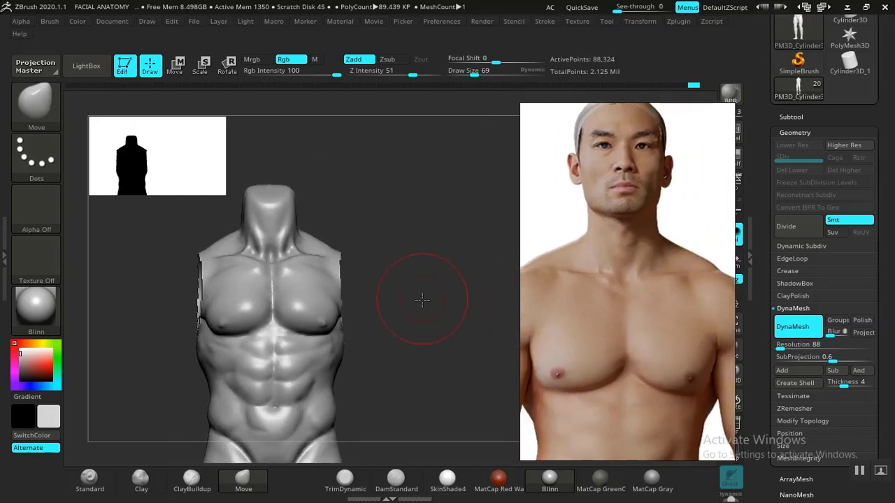
mouse_move(421, 299)
mouse_down()
mouse_move(426, 360)
mouse_move(469, 226)
mouse_move(430, 245)
mouse_move(435, 281)
mouse_move(448, 206)
mouse_move(424, 230)
mouse_move(458, 264)
mouse_move(462, 210)
mouse_move(324, 374)
mouse_up()
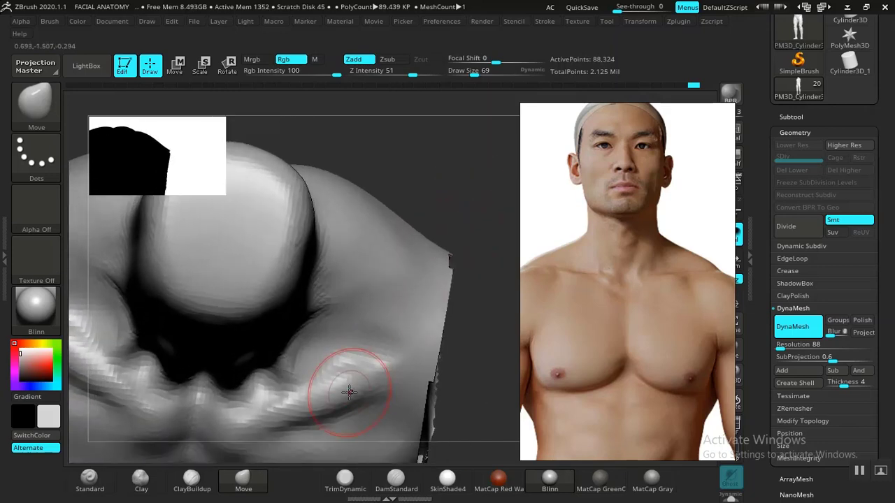
click(141, 479)
mouse_move(475, 216)
mouse_down()
mouse_move(359, 365)
mouse_move(320, 376)
mouse_move(368, 357)
mouse_up()
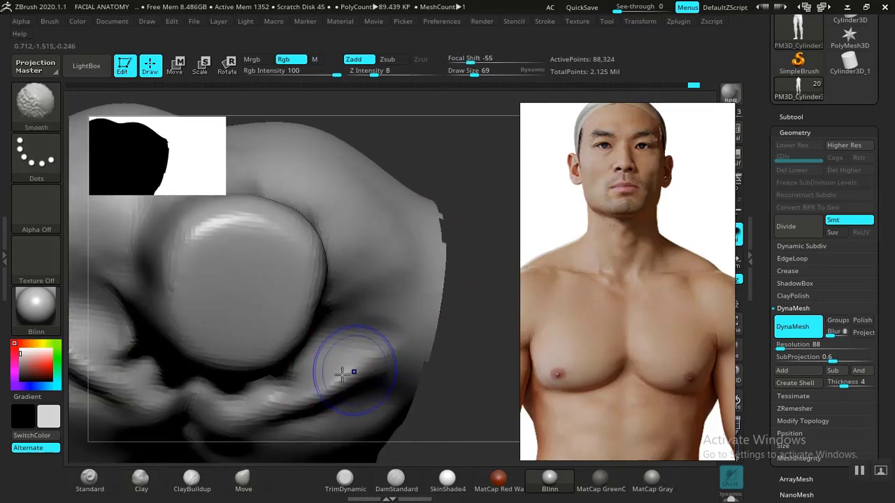
mouse_move(490, 330)
mouse_down()
mouse_move(499, 264)
mouse_move(542, 256)
mouse_up()
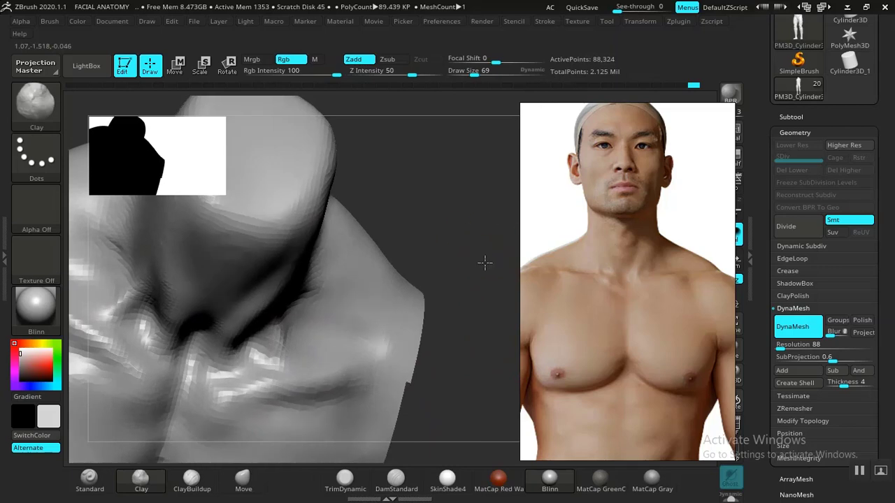
drag(485, 261, 370, 344)
drag(307, 351, 328, 343)
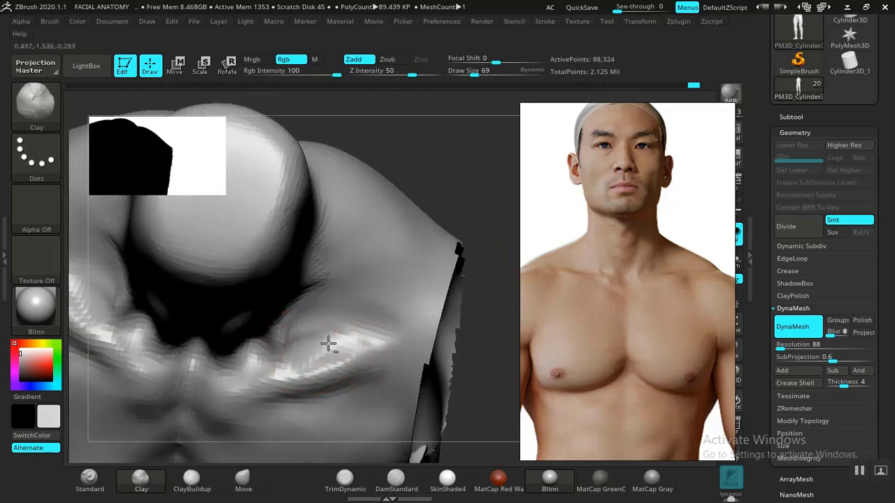
key(shift)
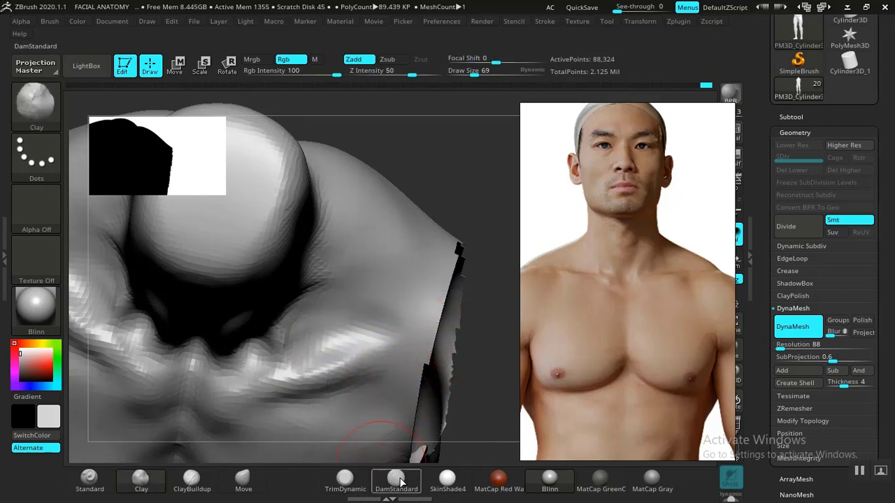
- Carve a crease under the outer collarbone toward the shoulder with DamStandard
click(396, 480)
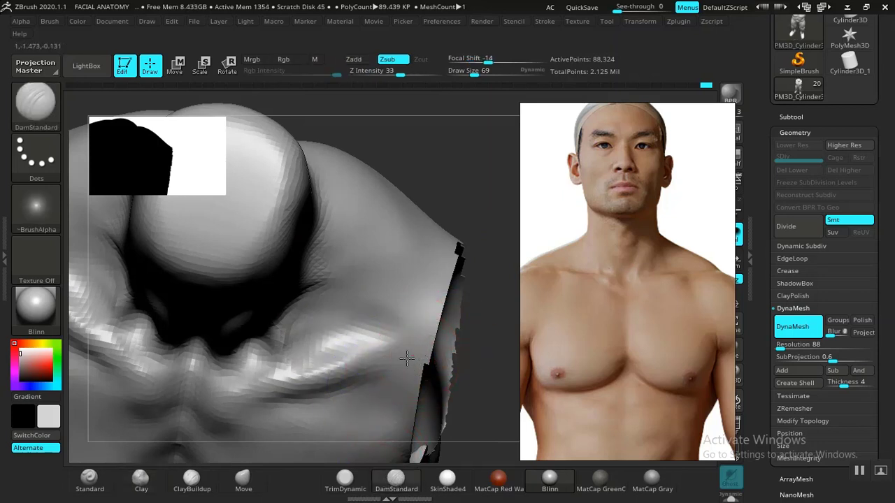
mouse_move(407, 358)
mouse_down()
mouse_move(410, 350)
mouse_move(321, 393)
mouse_up()
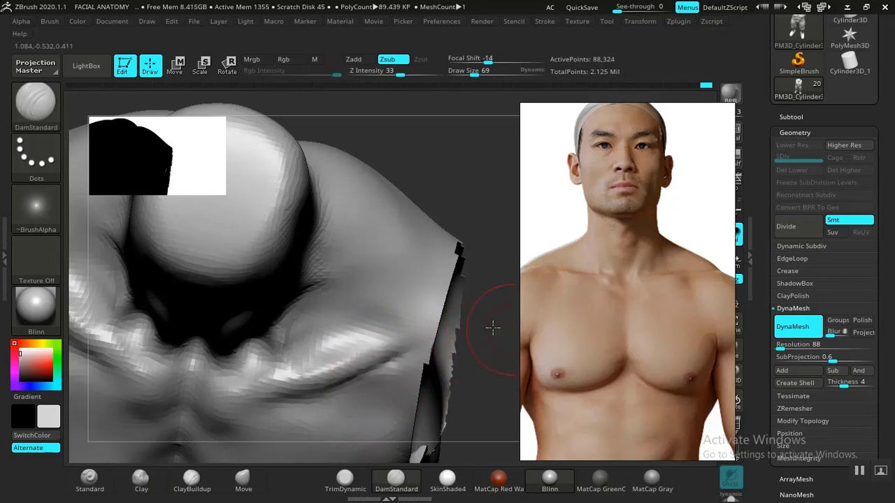
mouse_move(493, 327)
mouse_down()
mouse_move(482, 305)
mouse_move(501, 318)
mouse_move(493, 323)
mouse_up()
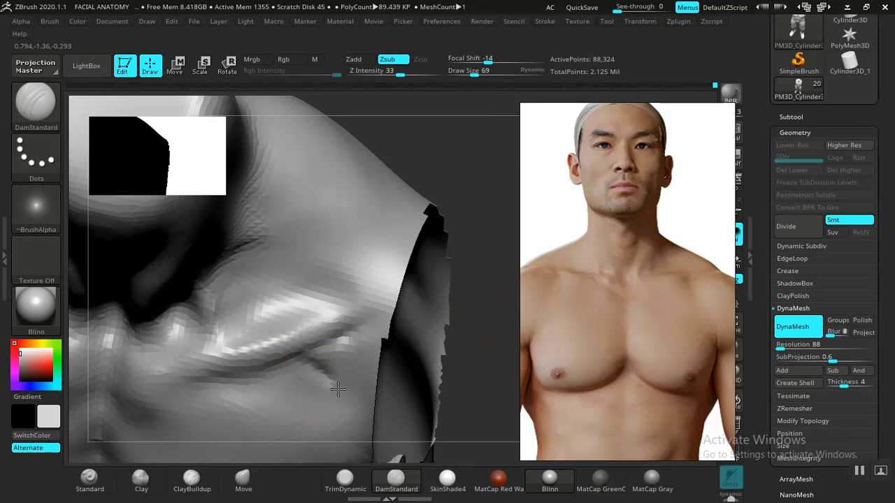
key(shift)
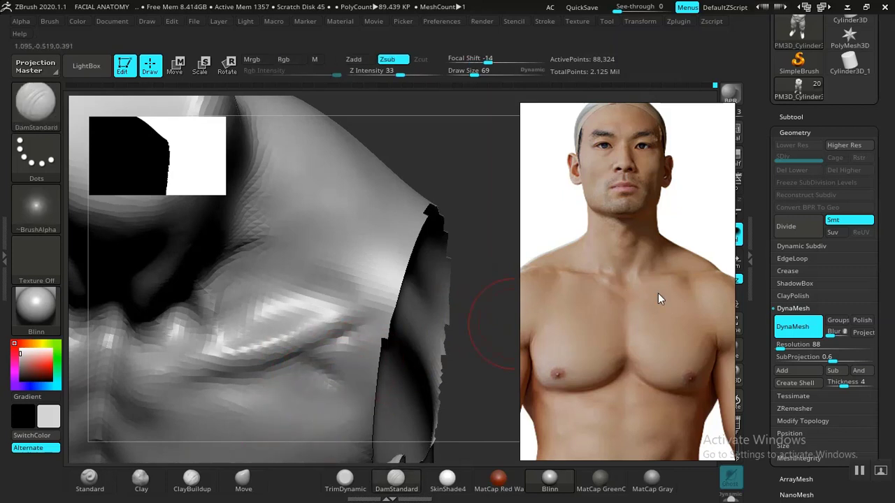
drag(459, 182, 467, 175)
mouse_move(496, 208)
alt+mouse_down()
mouse_move(427, 158)
mouse_move(427, 221)
mouse_move(443, 263)
mouse_move(423, 248)
mouse_move(425, 295)
mouse_move(463, 315)
mouse_move(452, 258)
mouse_move(480, 259)
mouse_move(472, 266)
alt+mouse_up()
- Soften the crease between the outer collarbone and upper chest with Clay and smoothing
click(140, 480)
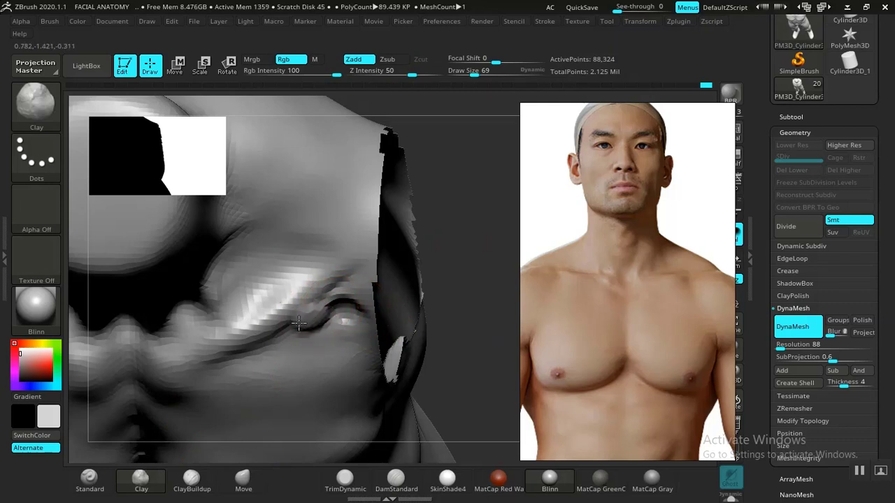
shift+drag(300, 324, 335, 331)
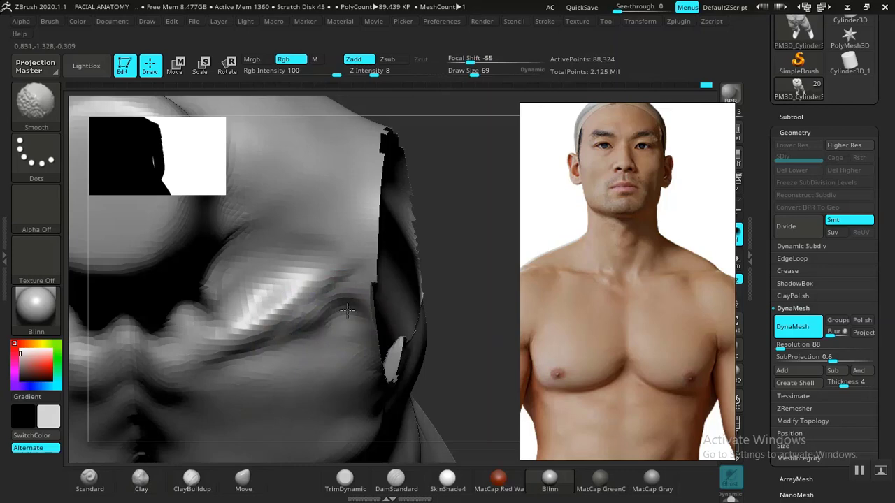
mouse_move(460, 296)
alt+mouse_down()
mouse_move(447, 238)
mouse_move(429, 299)
mouse_move(425, 285)
mouse_move(441, 282)
mouse_move(429, 300)
mouse_move(449, 323)
alt+mouse_up()
shift+drag(326, 286, 333, 285)
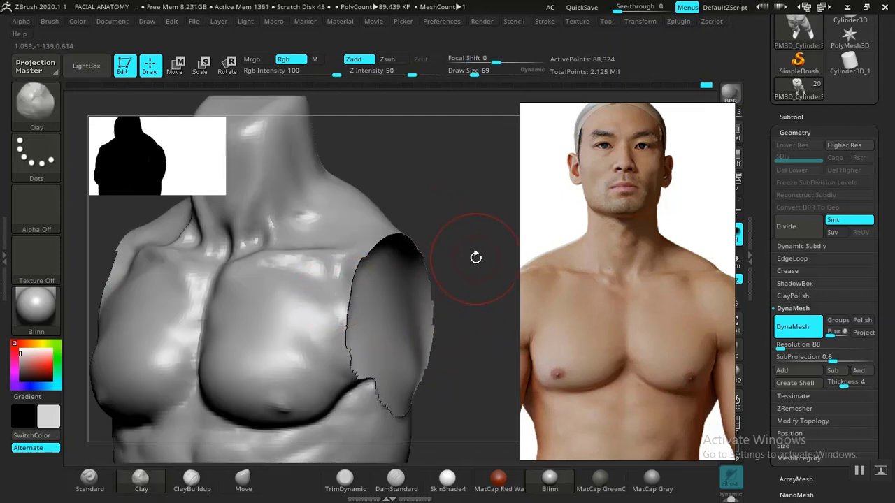
- Compare the full figure's hips, thighs, knees and feet with the front-view reference image
mouse_move(490, 266)
alt+mouse_down()
mouse_move(495, 304)
mouse_move(426, 295)
mouse_move(441, 256)
mouse_move(433, 248)
mouse_move(431, 281)
alt+mouse_up()
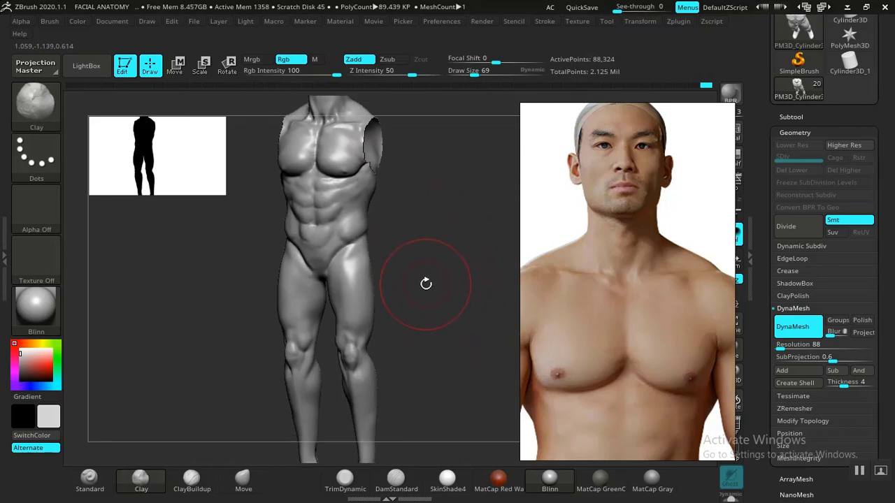
mouse_move(428, 289)
mouse_down()
mouse_move(449, 289)
mouse_move(439, 320)
mouse_move(410, 279)
mouse_move(423, 329)
mouse_move(436, 299)
mouse_up()
scroll(647, 258, down, 10)
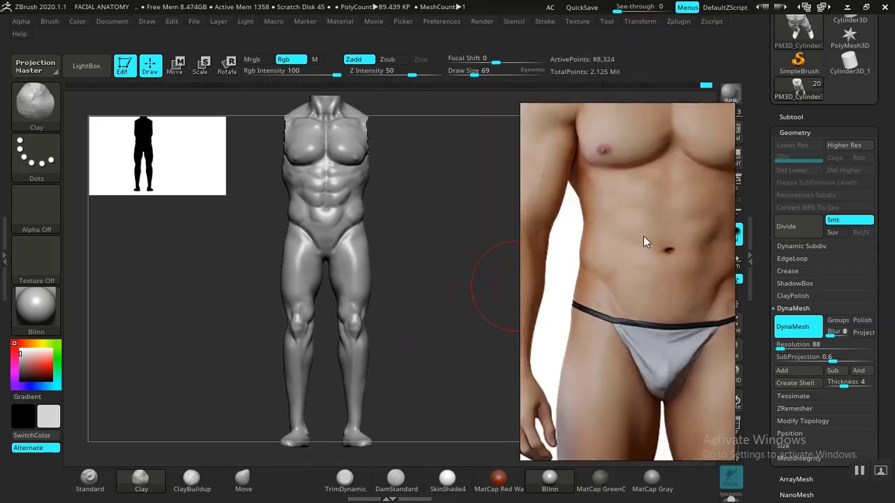
scroll(576, 321, down, 5)
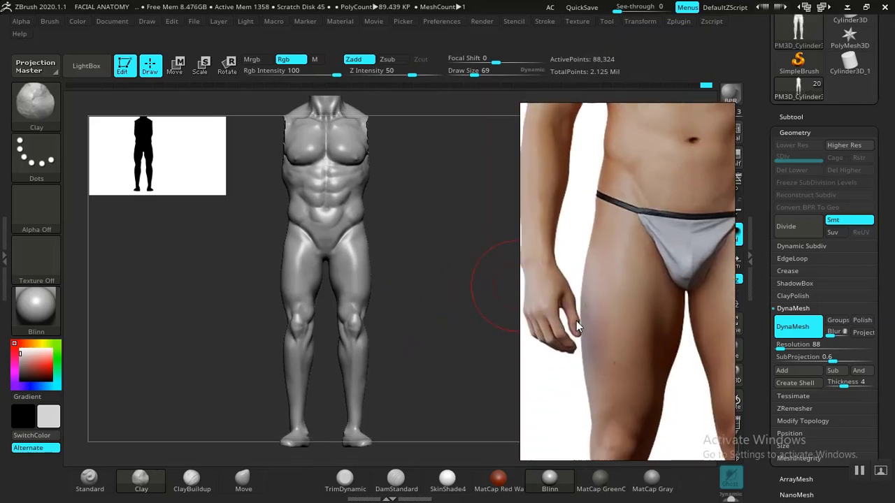
scroll(571, 280, down, 2)
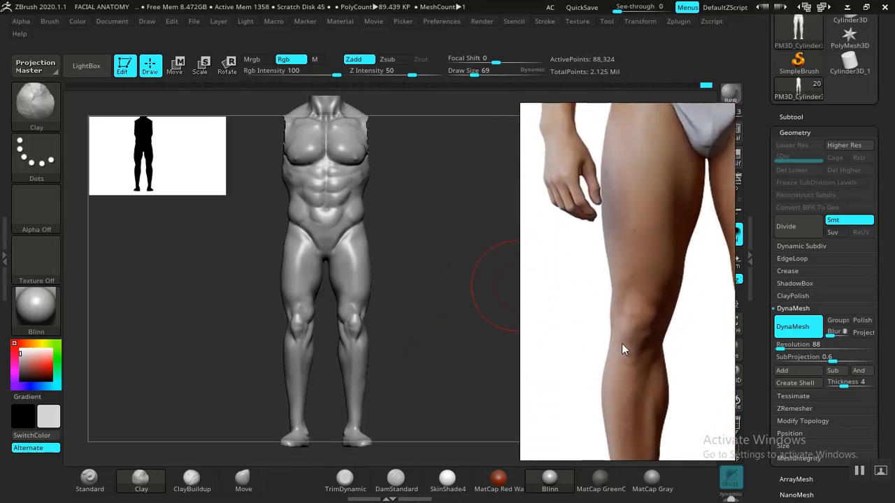
scroll(621, 343, down, 5)
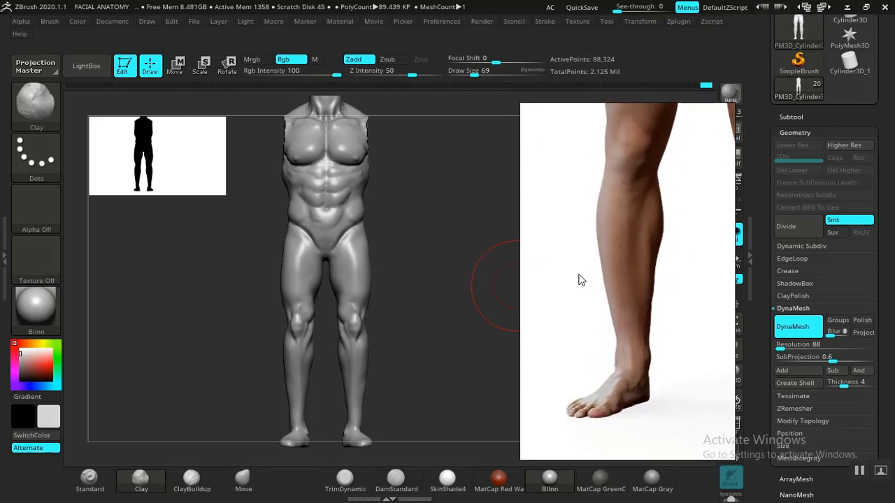
mouse_move(451, 321)
mouse_down()
mouse_move(452, 306)
mouse_move(455, 356)
mouse_move(459, 342)
mouse_move(443, 308)
mouse_move(449, 292)
mouse_move(463, 315)
mouse_move(467, 296)
mouse_move(454, 309)
mouse_up()
scroll(665, 289, up, 8)
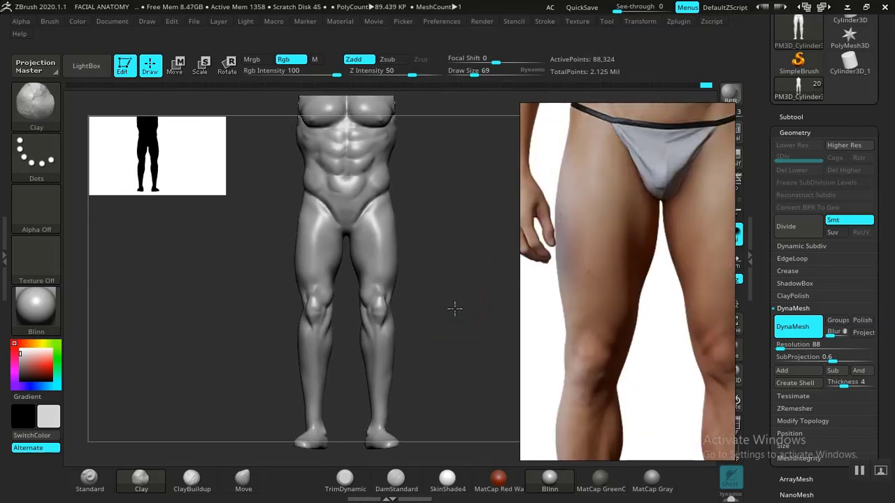
scroll(587, 380, up, 5)
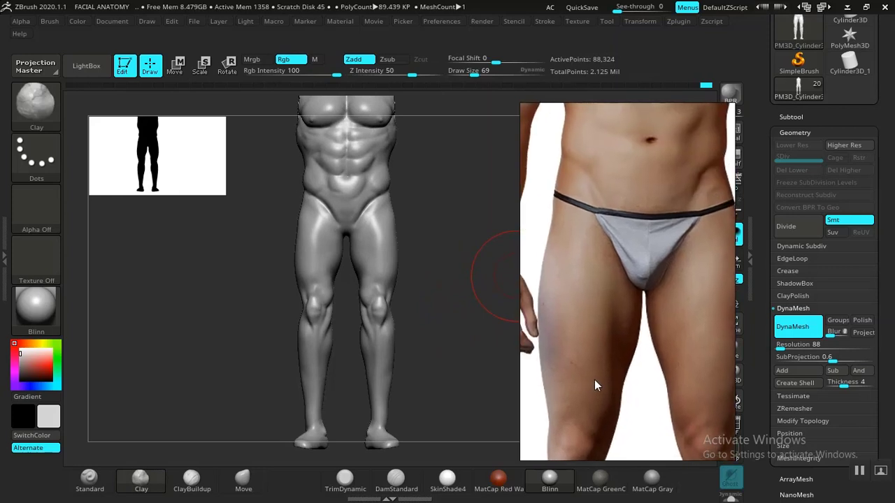
scroll(611, 337, down, 3)
scroll(611, 324, down, 3)
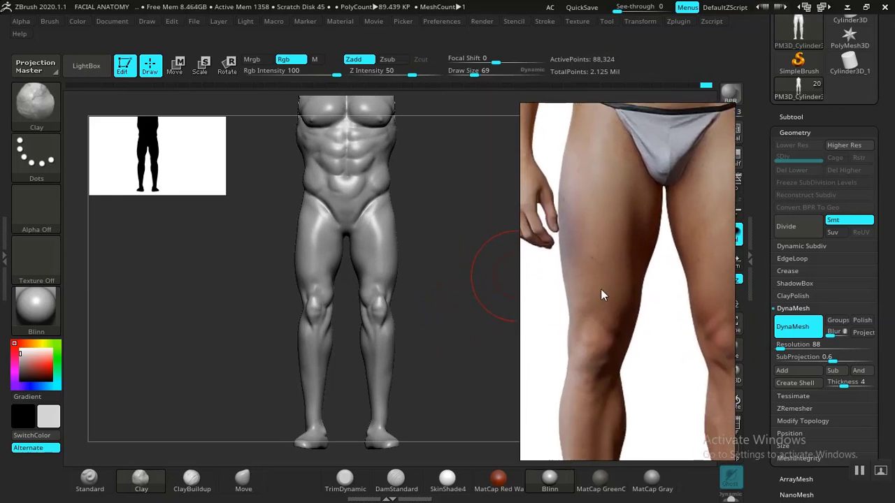
scroll(602, 249, down, 3)
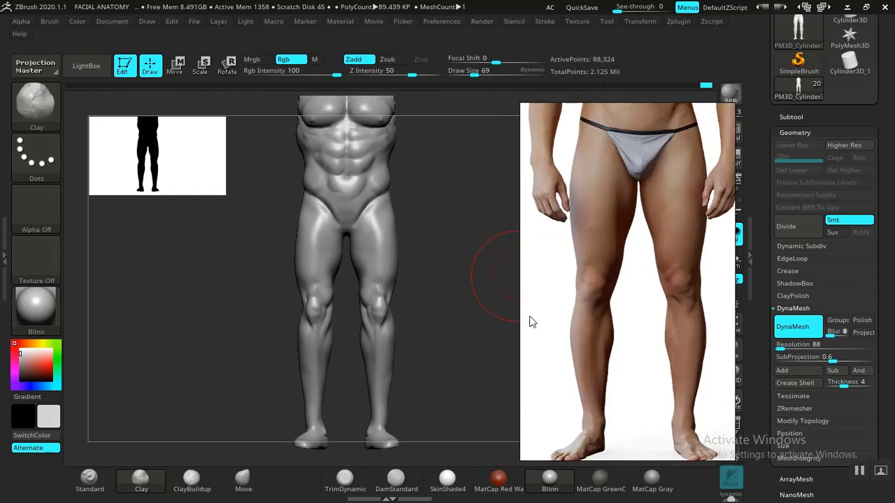
- Adjust the inner contour of the leg just below the knee with the Move brush to match the reference
drag(459, 336, 335, 442)
alt+drag(476, 319, 511, 9)
alt+drag(370, 396, 370, 269)
mouse_move(368, 302)
alt+mouse_down()
mouse_move(370, 337)
mouse_move(364, 256)
mouse_move(326, 272)
mouse_move(329, 252)
mouse_move(313, 278)
alt+mouse_up()
click(243, 481)
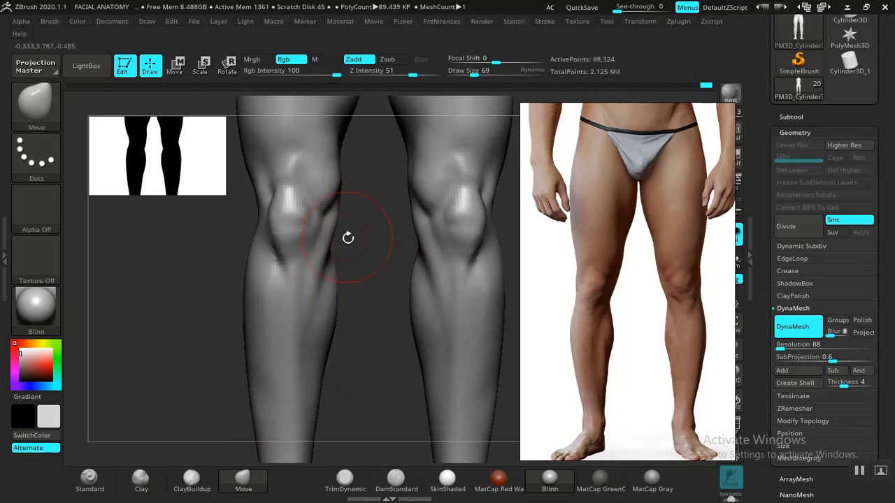
mouse_move(348, 237)
mouse_down()
mouse_move(364, 303)
mouse_move(336, 244)
mouse_up()
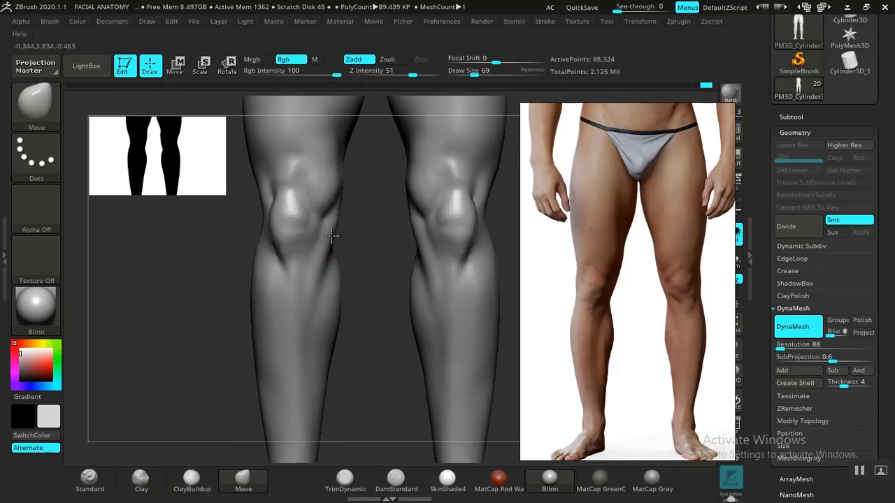
- Reshape the outer calf contour below the knee with the Move brush at draw size 93
alt+drag(376, 299, 428, 262)
alt+drag(446, 295, 466, 283)
mouse_move(259, 272)
alt+mouse_down()
mouse_move(273, 288)
mouse_move(247, 286)
mouse_move(261, 308)
mouse_move(268, 289)
mouse_move(262, 311)
mouse_move(266, 276)
mouse_move(320, 247)
alt+mouse_up()
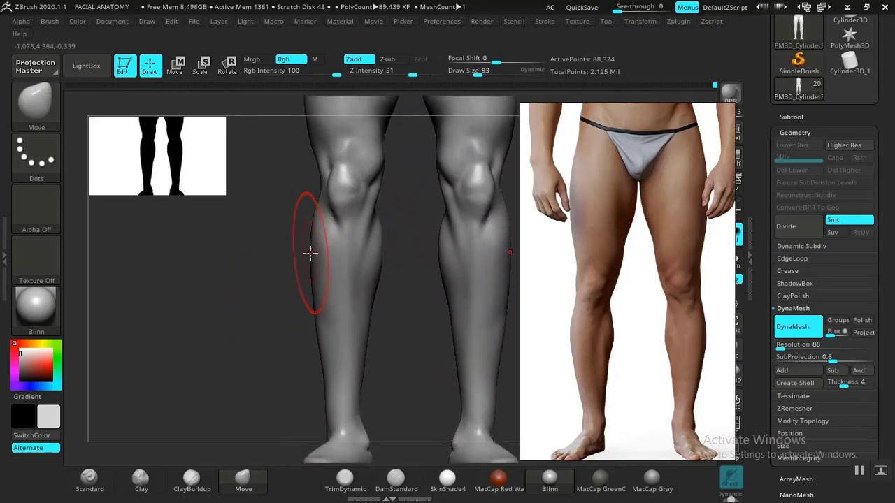
drag(282, 314, 301, 307)
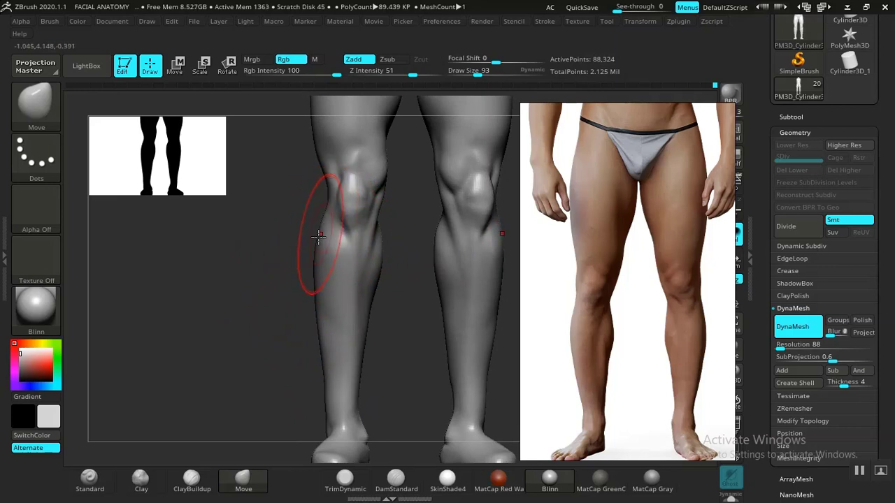
- Refine the lower shin and ankle contours with the Move brush at draw size 73 to match the reference
alt+drag(280, 307, 223, 216)
mouse_move(471, 264)
mouse_down()
mouse_move(465, 245)
mouse_move(462, 307)
mouse_up()
mouse_move(257, 332)
alt+mouse_down()
mouse_move(275, 280)
mouse_move(282, 308)
mouse_move(278, 280)
alt+mouse_up()
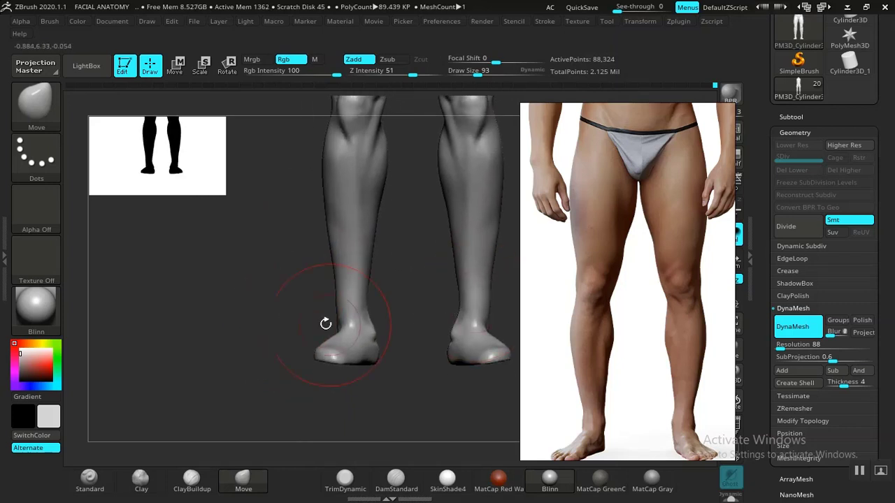
mouse_move(326, 324)
mouse_down()
mouse_move(255, 325)
mouse_move(315, 310)
mouse_up()
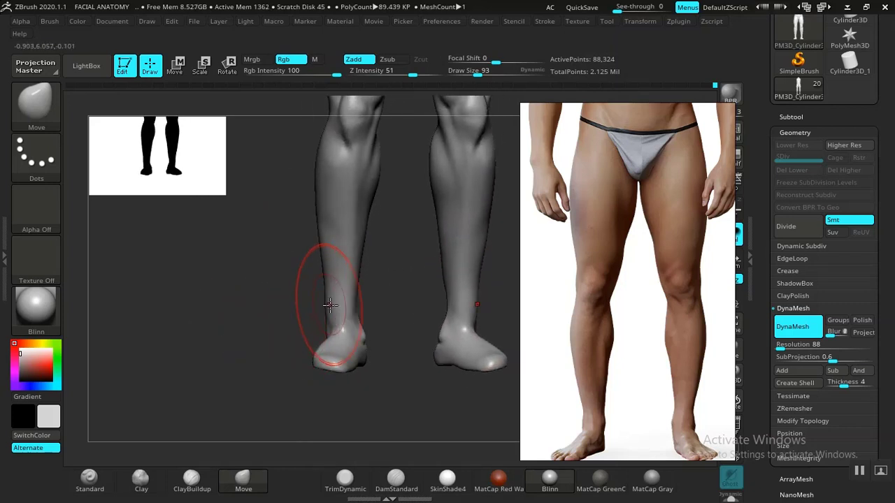
key(bracketleft)
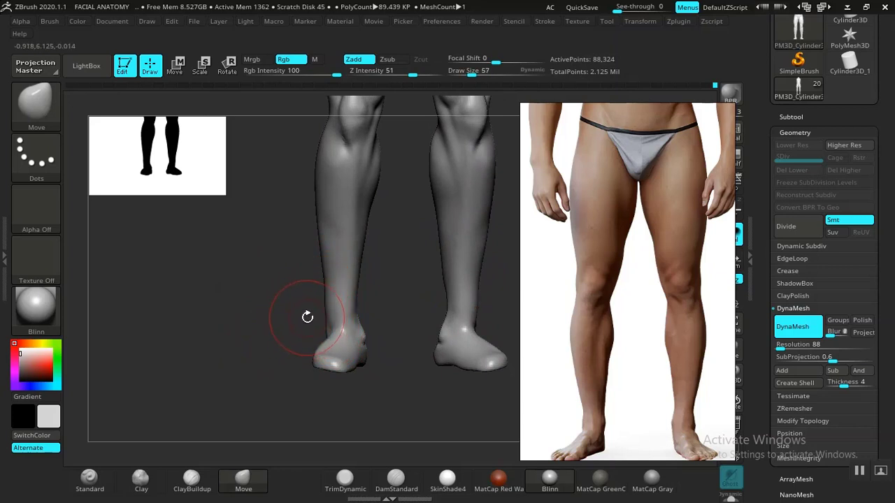
mouse_move(299, 319)
alt+mouse_down()
mouse_move(303, 366)
mouse_move(289, 345)
mouse_move(316, 322)
alt+mouse_up()
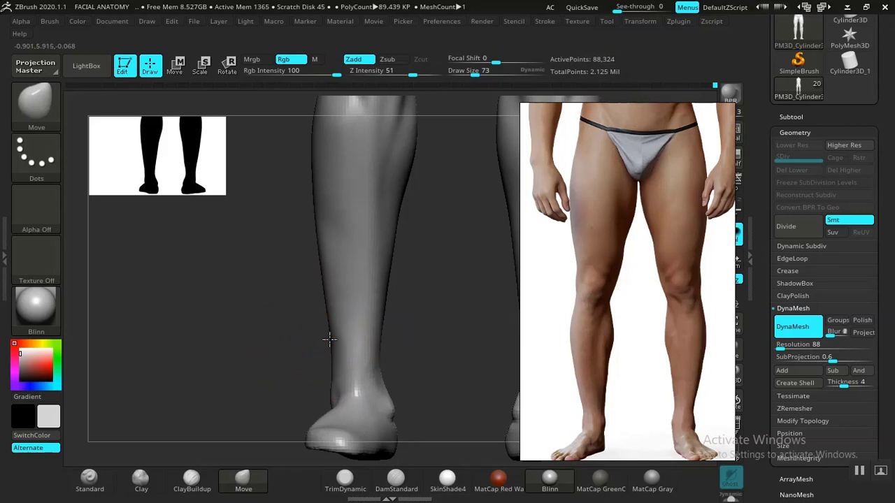
drag(433, 358, 391, 351)
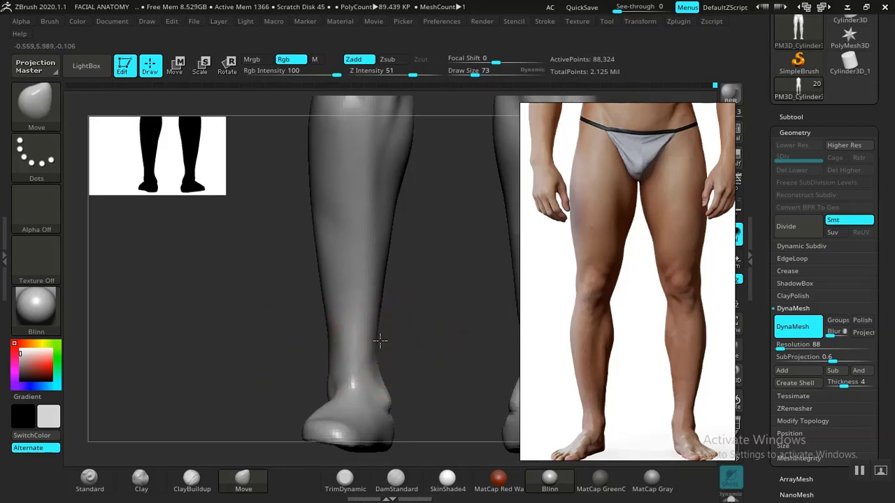
drag(324, 352, 317, 353)
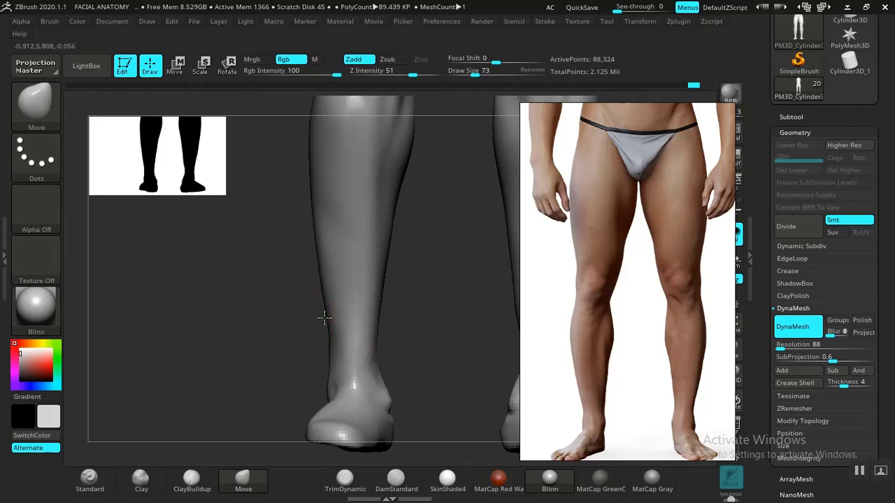
- Adjust the outer leg contour between the calf and ankle with the Move brush
alt+drag(318, 327, 180, 240)
alt+drag(465, 298, 465, 361)
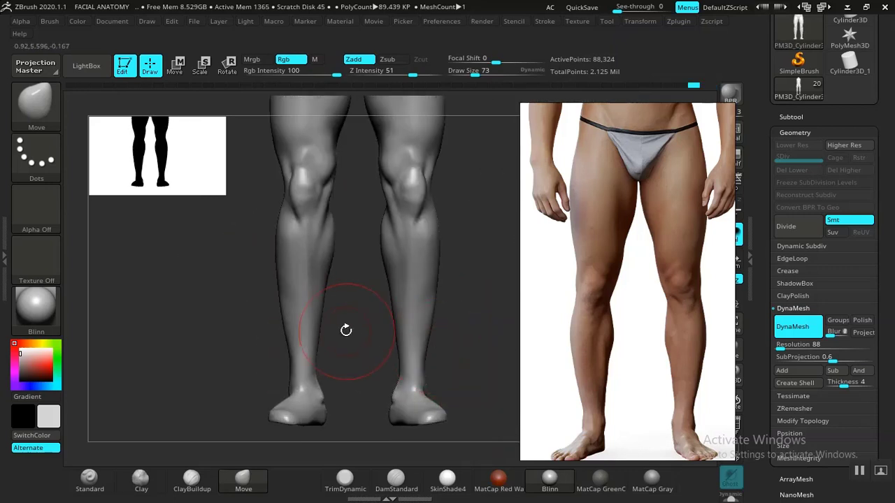
mouse_move(336, 328)
alt+mouse_down()
mouse_move(352, 320)
mouse_move(307, 328)
alt+mouse_up()
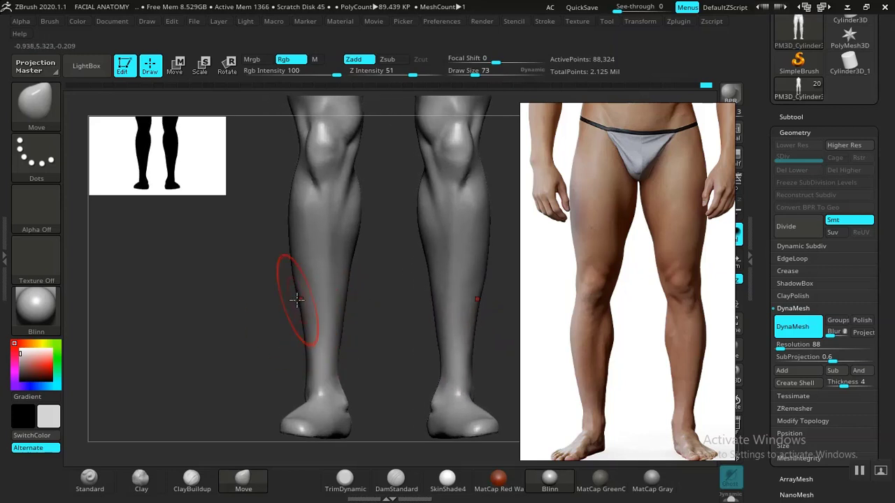
mouse_move(386, 334)
mouse_down()
mouse_move(379, 359)
mouse_move(365, 342)
mouse_move(384, 369)
mouse_move(394, 326)
mouse_move(396, 356)
mouse_move(387, 332)
mouse_move(380, 336)
mouse_move(449, 336)
mouse_move(397, 333)
mouse_up()
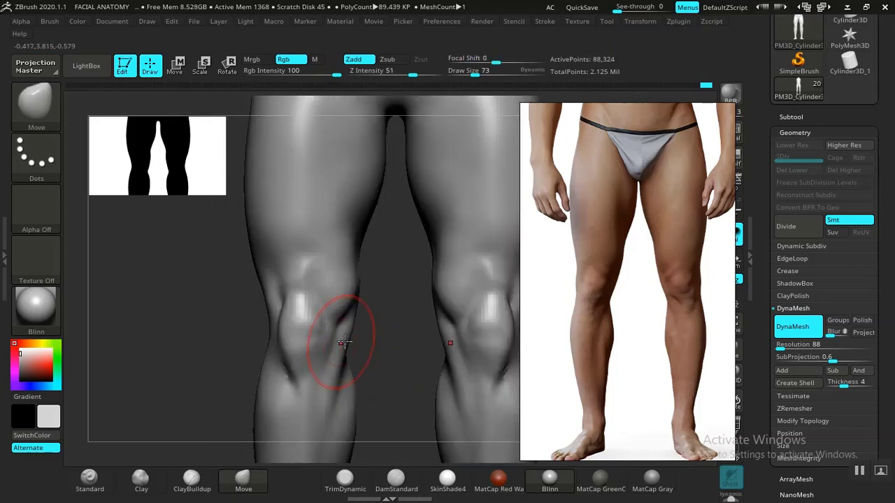
- Reshape the outer contour beside and just below the kneecap with the Move brush
mouse_move(319, 340)
alt+mouse_down()
mouse_move(385, 334)
mouse_move(386, 349)
mouse_move(216, 342)
alt+mouse_up()
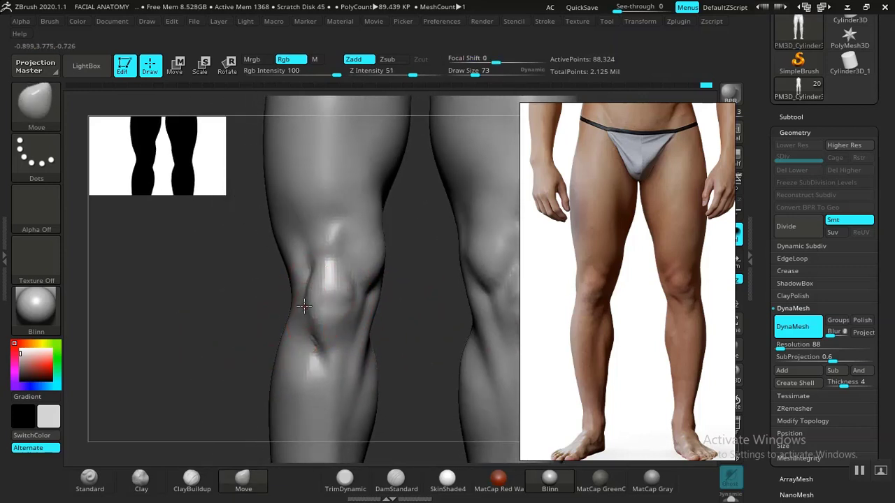
right_drag(305, 315, 313, 300)
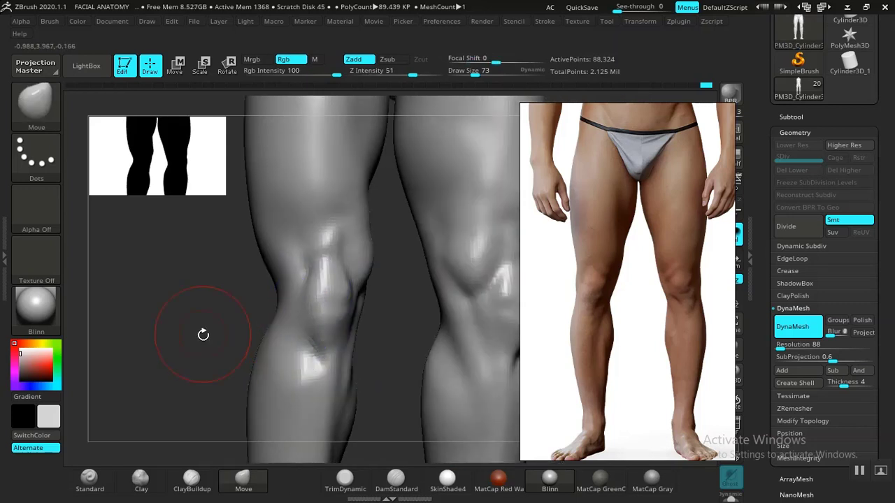
alt+drag(204, 336, 242, 259)
mouse_move(474, 296)
mouse_down()
mouse_move(452, 296)
mouse_move(448, 312)
mouse_up()
scroll(449, 312, down, 2)
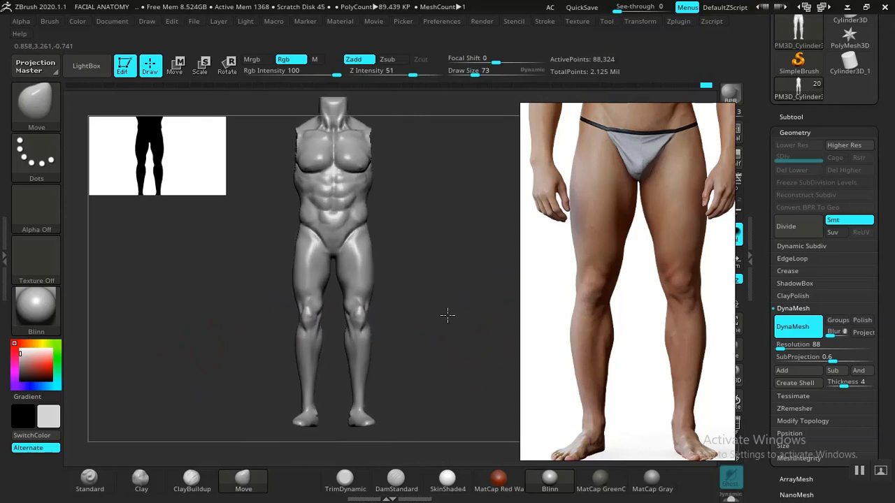
- Carve the muscle line from the front of the hip down the inner thigh with DamStandard and soften it by smoothing
scroll(300, 353, up, 4)
scroll(226, 354, up, 4)
alt+drag(226, 353, 196, 428)
alt+drag(415, 357, 395, 394)
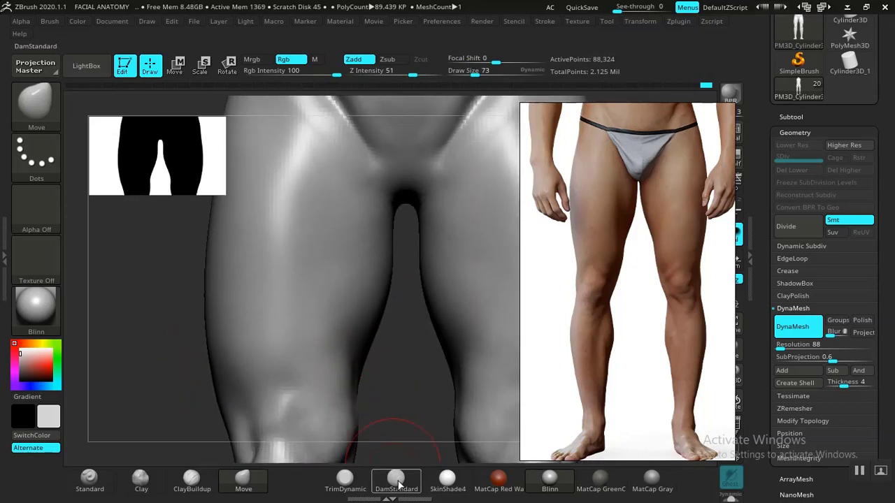
click(396, 478)
scroll(423, 340, down, 3)
alt+drag(473, 343, 492, 290)
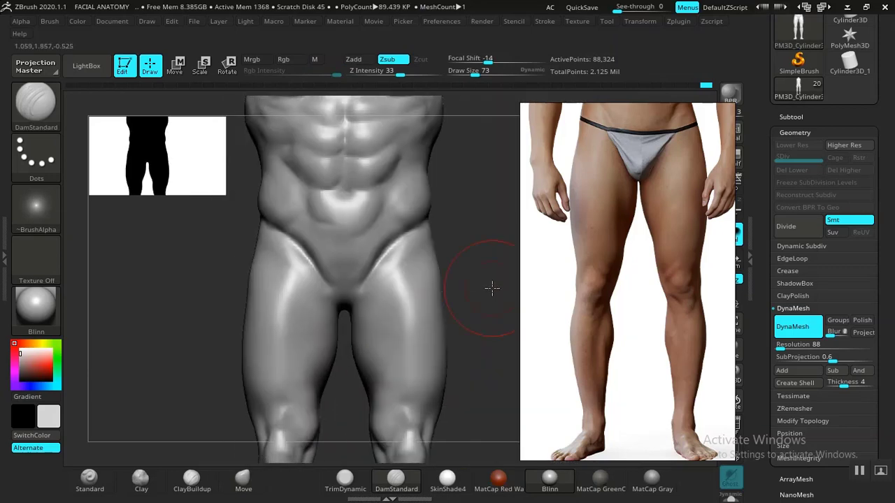
scroll(483, 288, up, 1)
mouse_move(301, 280)
mouse_down()
mouse_move(332, 382)
mouse_move(391, 449)
mouse_up()
shift+drag(312, 393, 308, 383)
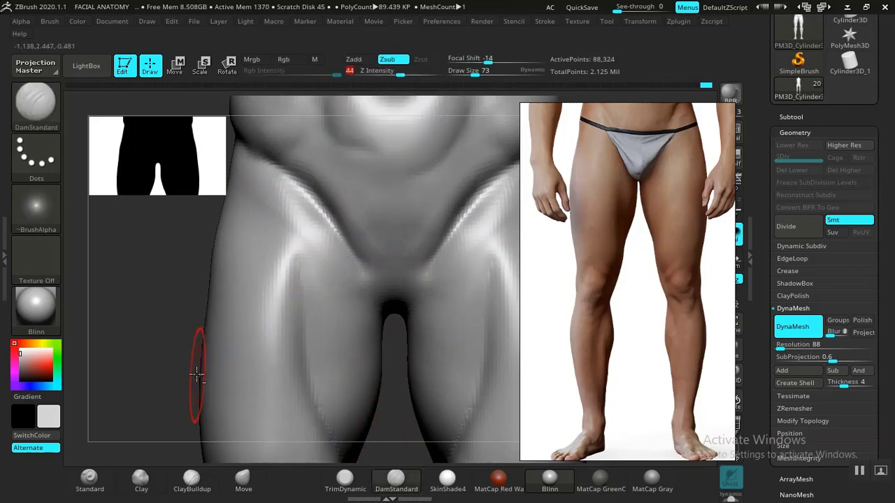
drag(189, 366, 202, 314)
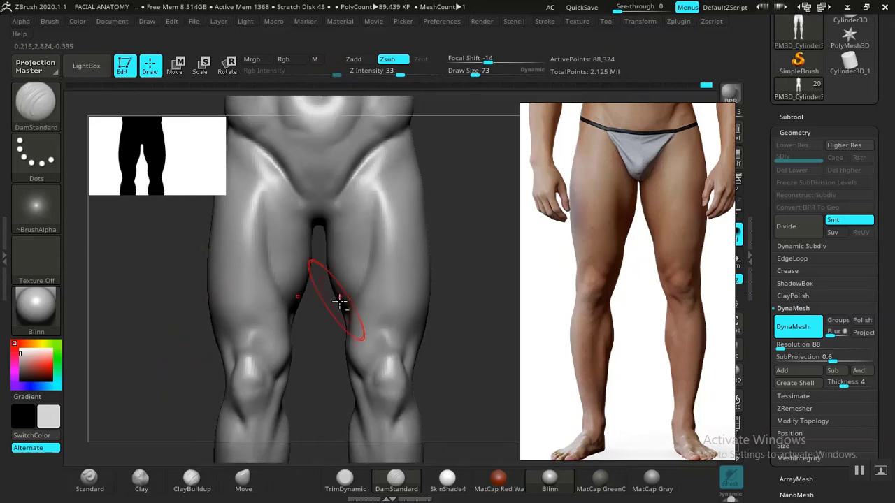
alt+drag(476, 306, 478, 402)
shift+drag(270, 333, 268, 318)
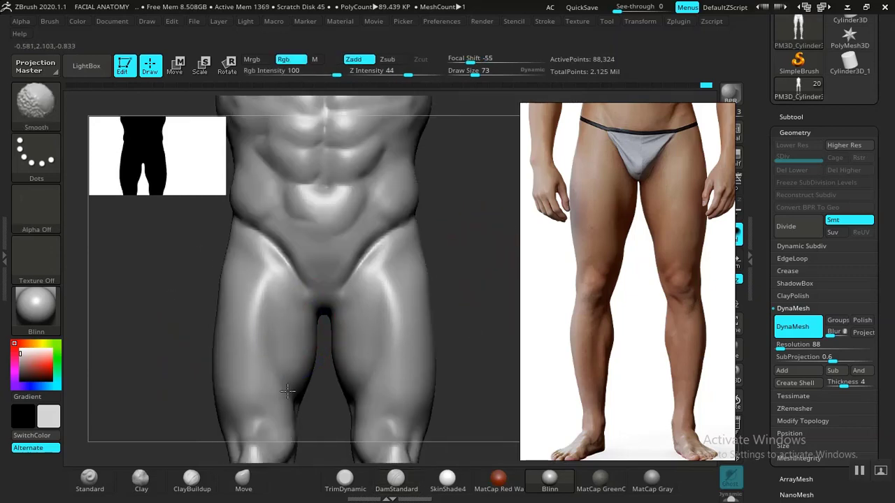
- Build up the inner thigh muscle with ClayBuildup and smooth it into the surrounding thigh
alt+drag(446, 349, 421, 241)
drag(429, 354, 489, 319)
mouse_move(173, 371)
mouse_down()
mouse_move(205, 425)
mouse_move(194, 416)
mouse_move(240, 380)
mouse_move(349, 334)
mouse_up()
click(191, 481)
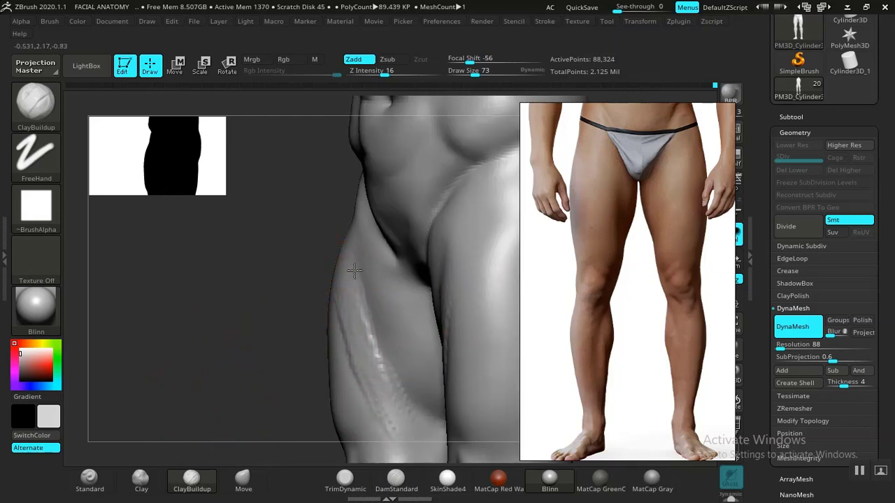
key(shift)
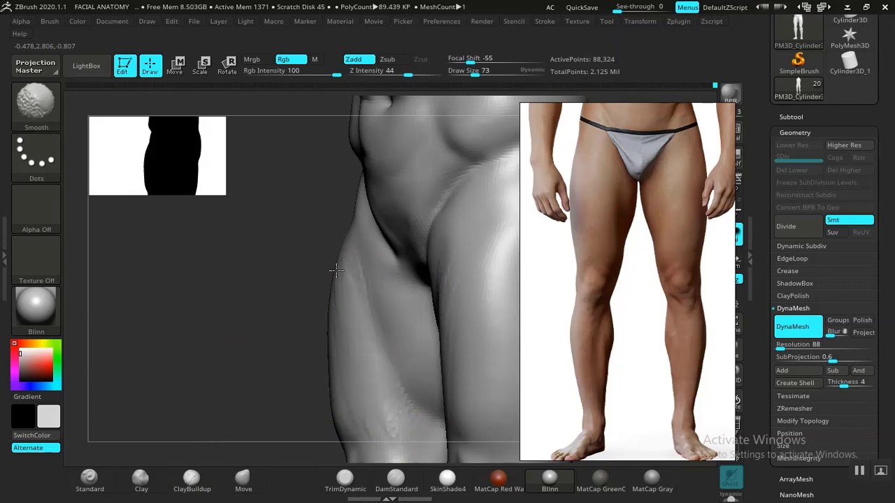
key(f)
mouse_move(180, 230)
mouse_down()
mouse_move(354, 346)
mouse_move(436, 309)
mouse_move(463, 324)
mouse_move(473, 354)
mouse_move(490, 296)
mouse_move(487, 315)
mouse_move(334, 281)
mouse_up()
key(shift)
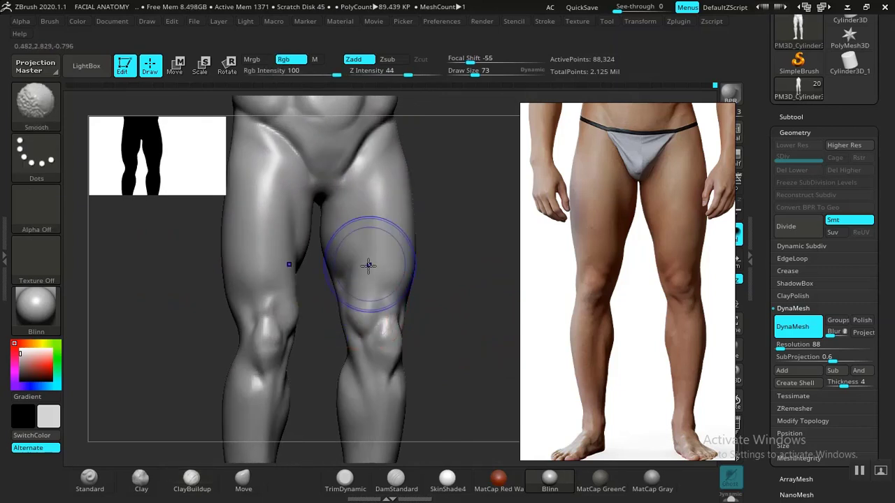
key(shift)
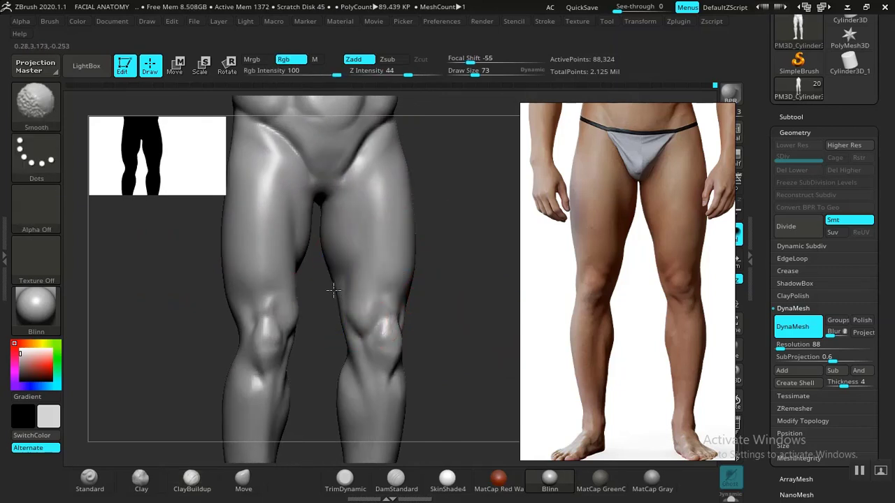
- Fill the creases around and below the kneecap with ClayBuildup and smooth the strokes
mouse_move(475, 330)
shift+mouse_down()
mouse_move(463, 329)
mouse_move(485, 361)
mouse_move(485, 344)
mouse_move(494, 370)
mouse_move(480, 292)
mouse_move(488, 304)
mouse_move(467, 283)
mouse_move(455, 322)
shift+mouse_up()
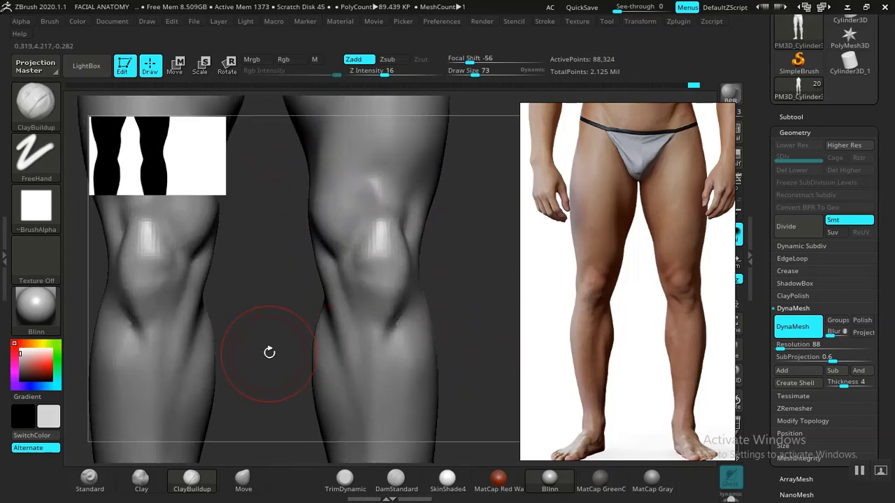
mouse_move(270, 351)
alt+mouse_down()
mouse_move(346, 300)
mouse_move(380, 326)
mouse_move(379, 339)
mouse_move(393, 329)
mouse_move(395, 343)
mouse_move(401, 305)
mouse_move(360, 329)
mouse_move(381, 315)
mouse_move(367, 311)
alt+mouse_up()
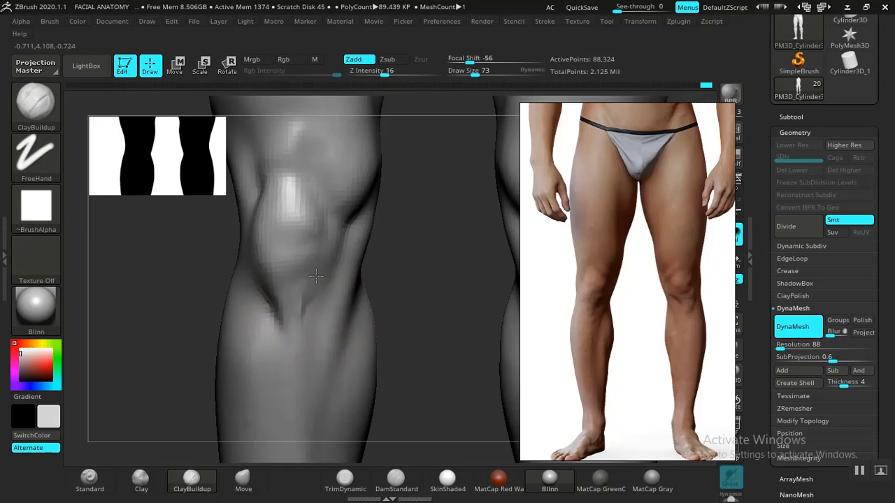
drag(376, 322, 299, 287)
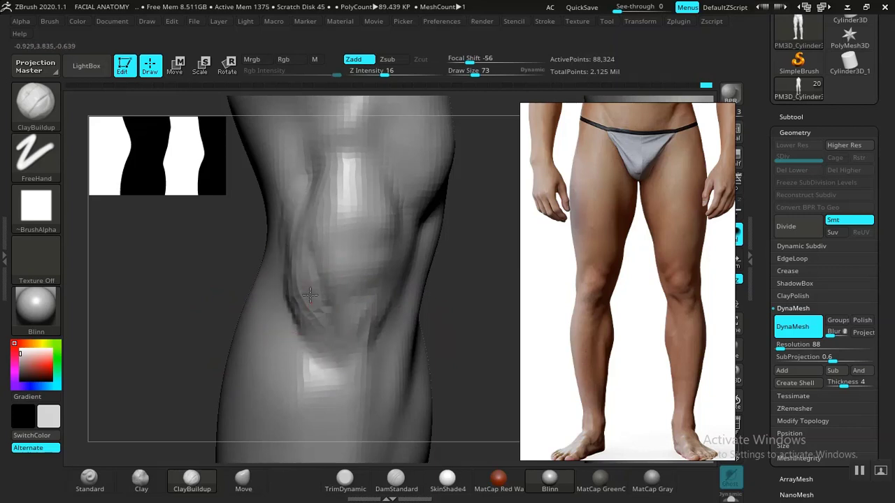
key(shift)
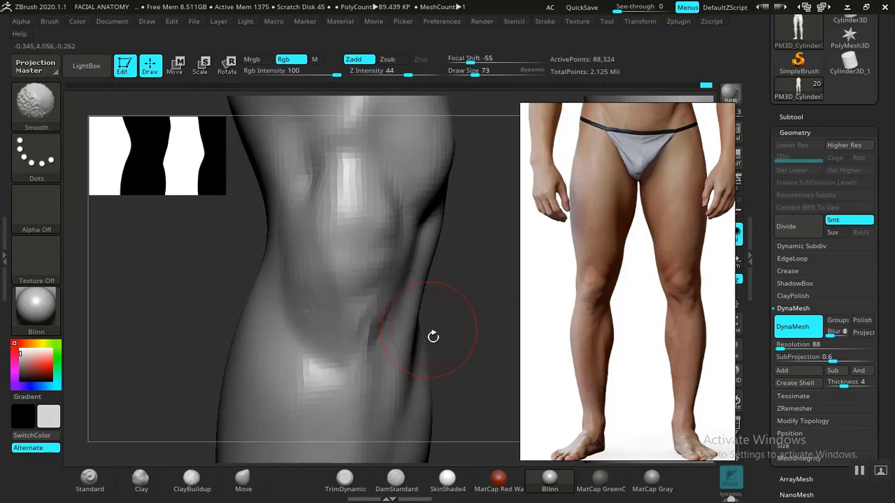
alt+drag(433, 337, 354, 254)
mouse_move(470, 295)
mouse_down()
mouse_move(493, 300)
mouse_move(482, 308)
mouse_up()
alt+drag(377, 353, 381, 344)
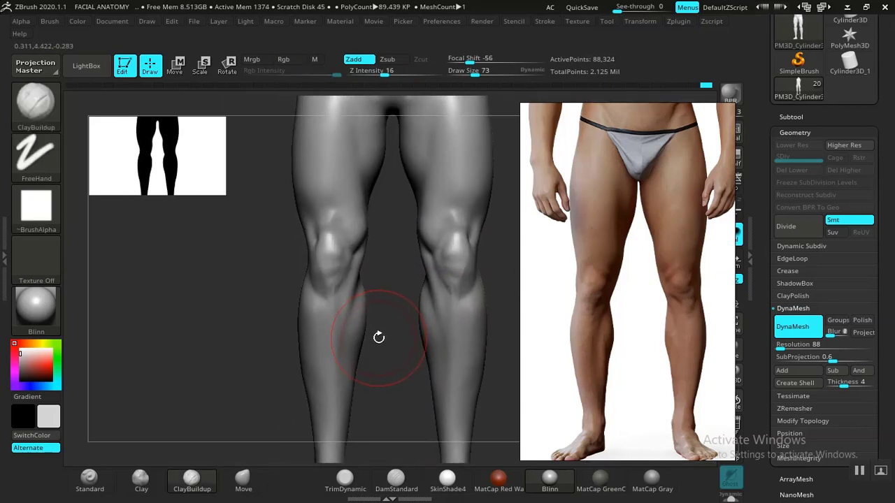
- Add diagonal ClayBuildup strokes across the outer upper thigh below the hip and smooth them
mouse_move(381, 357)
mouse_down()
mouse_move(391, 255)
mouse_move(379, 319)
mouse_move(345, 404)
mouse_move(360, 282)
mouse_move(349, 450)
mouse_move(465, 340)
mouse_move(456, 381)
mouse_move(468, 321)
mouse_move(424, 348)
mouse_up()
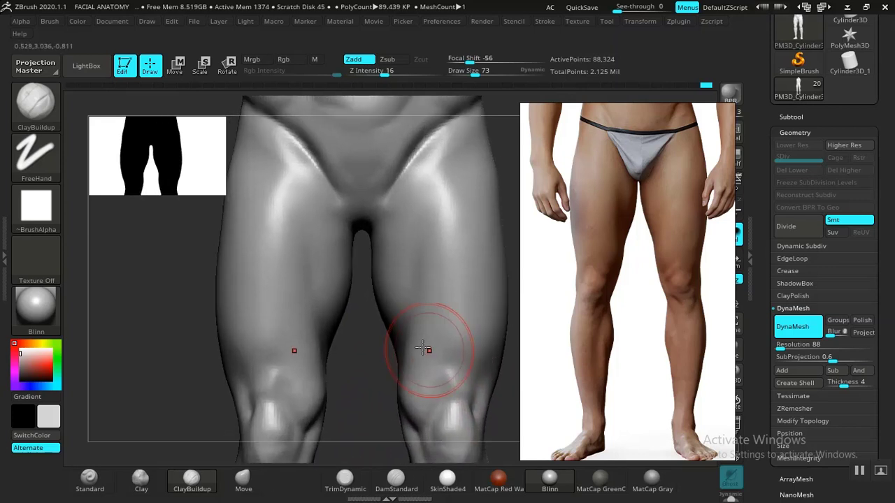
mouse_move(352, 385)
alt+mouse_down()
mouse_move(390, 372)
mouse_move(452, 316)
mouse_move(464, 340)
mouse_move(426, 286)
alt+mouse_up()
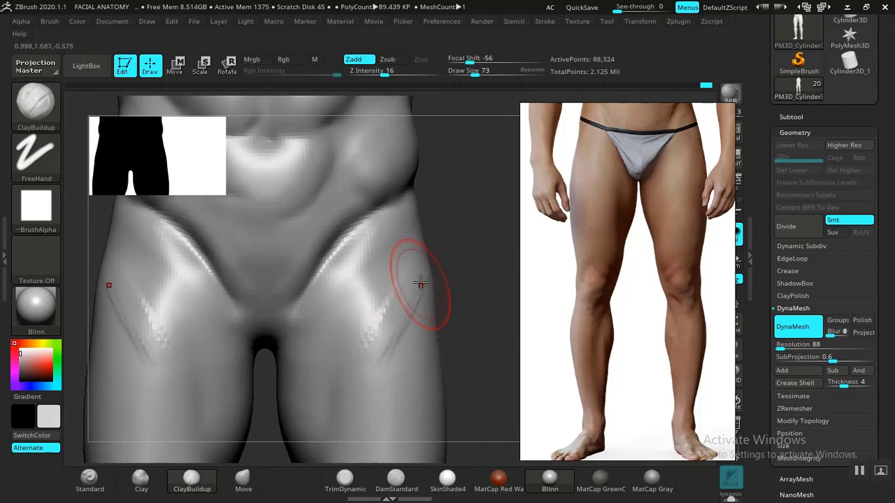
drag(416, 244, 363, 344)
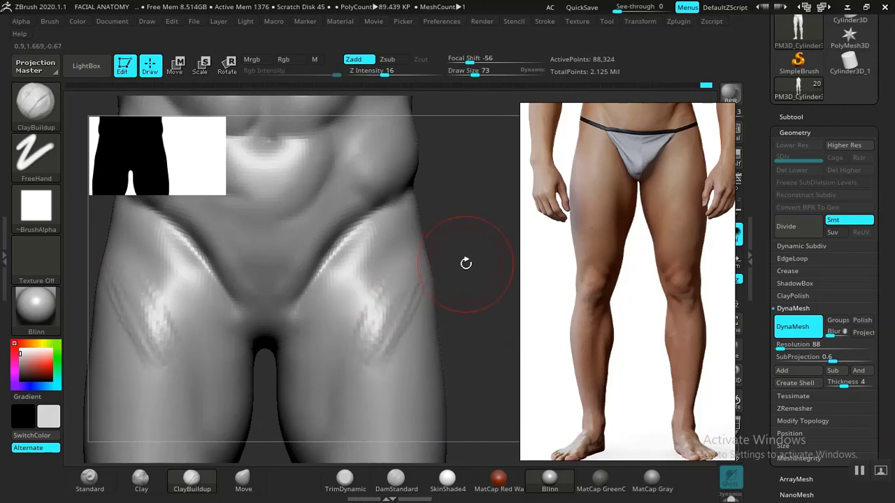
mouse_move(465, 262)
mouse_down()
mouse_move(444, 328)
mouse_move(443, 303)
mouse_move(381, 332)
mouse_up()
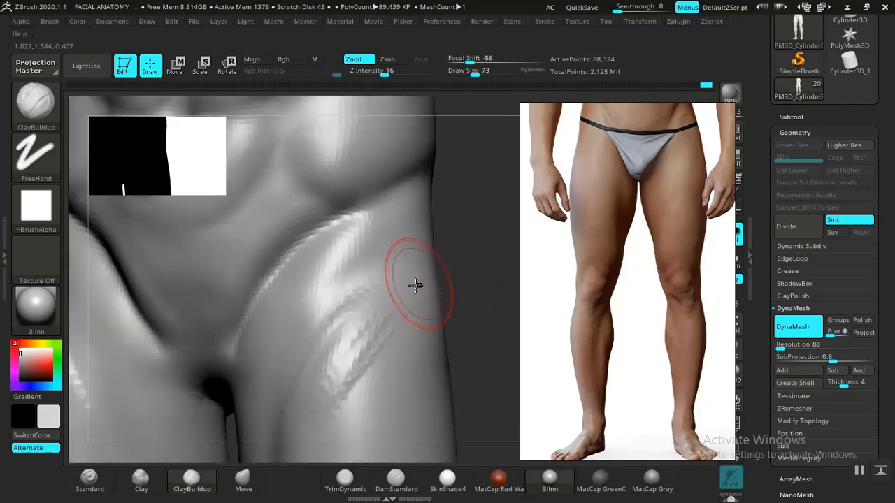
key(shift)
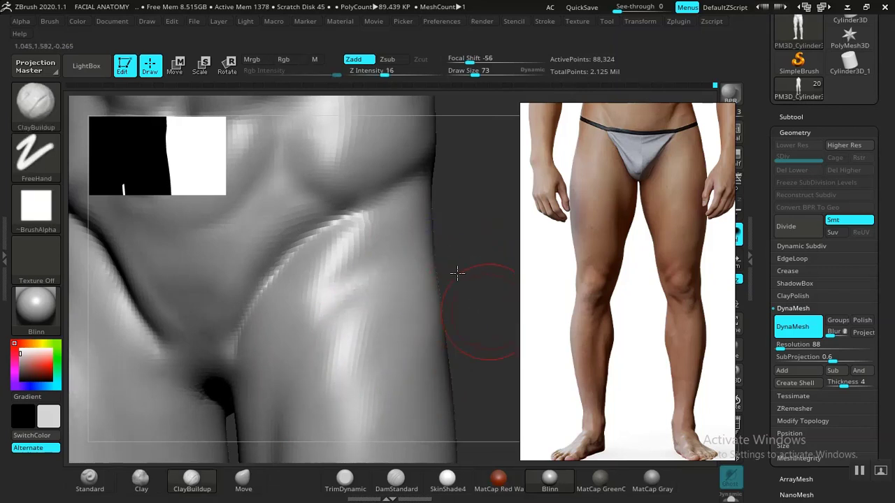
- Build up and smooth the front of the upper thigh beside the groin crease, comparing the hips and torso with the reference
mouse_move(463, 274)
mouse_down()
mouse_move(413, 298)
mouse_move(350, 290)
mouse_up()
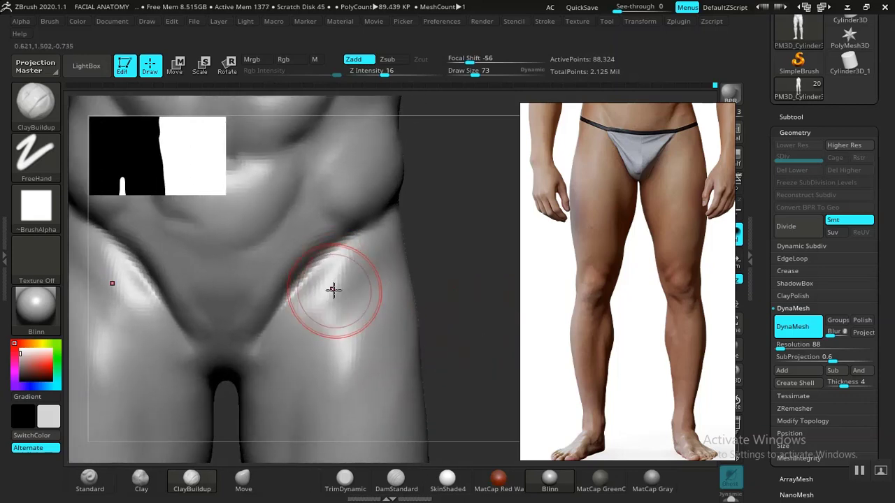
key(shift)
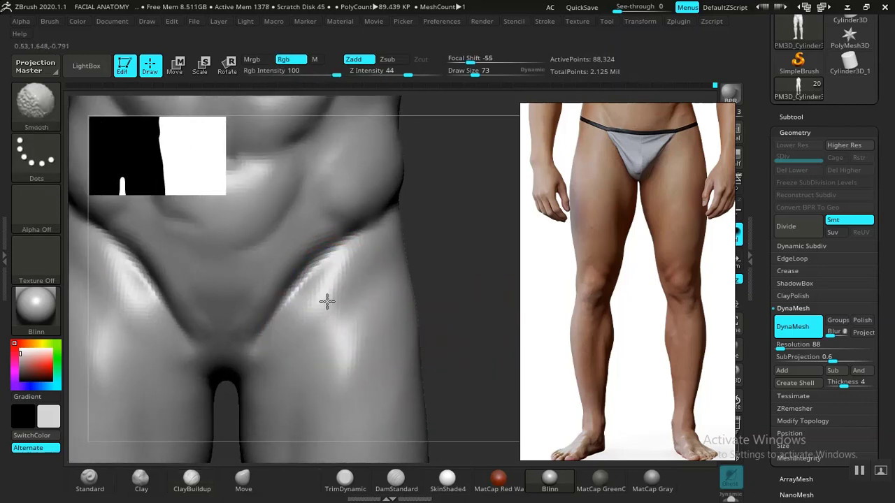
mouse_move(479, 323)
mouse_down()
mouse_move(456, 296)
mouse_move(461, 329)
mouse_move(386, 278)
mouse_move(409, 356)
mouse_move(469, 319)
mouse_move(394, 203)
mouse_move(419, 240)
mouse_move(443, 310)
mouse_move(503, 244)
mouse_up()
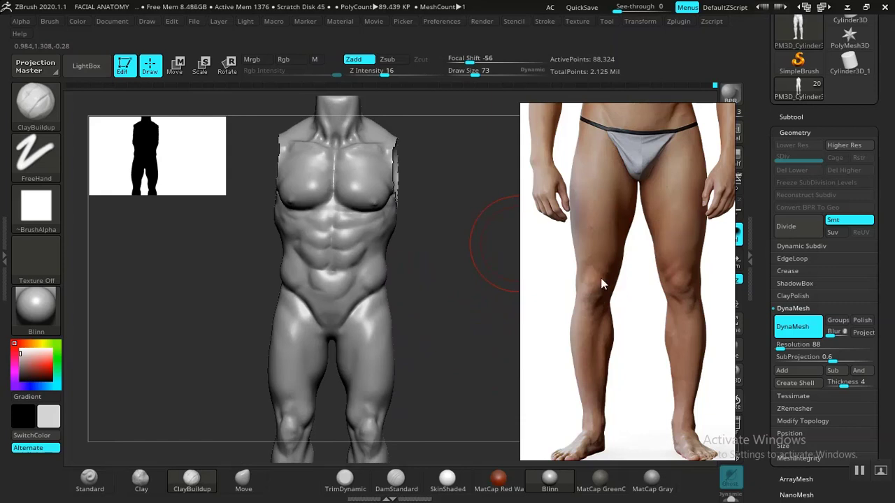
scroll(607, 287, up, 3)
drag(441, 349, 390, 365)
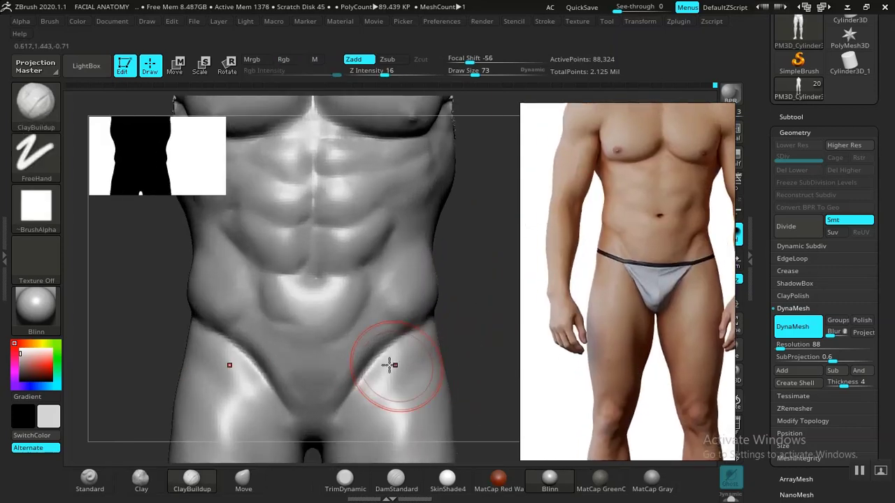
- Build up the lower abdomen between the groin creases with ClayBuildup and smooth the strokes into the pelvis
key(shift)
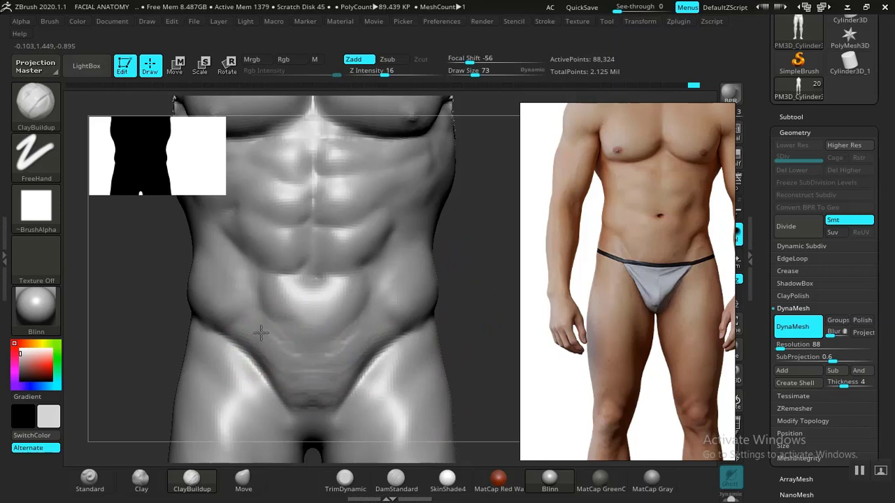
key(shift)
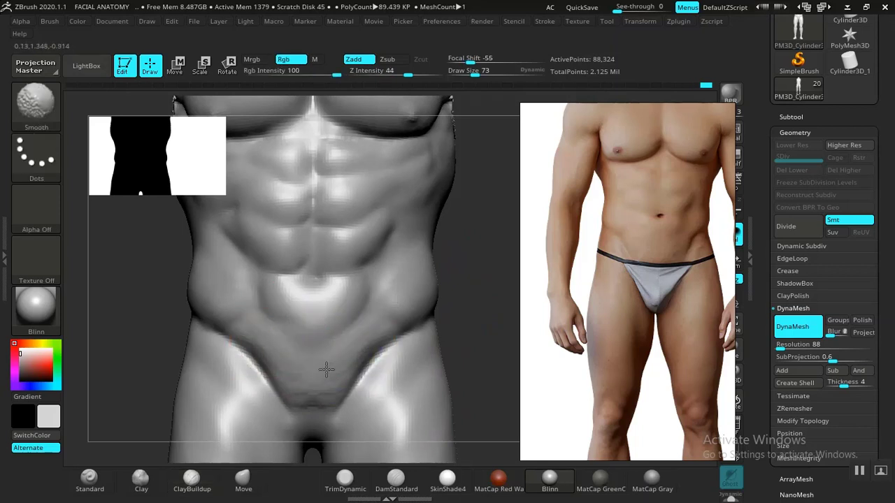
alt+drag(483, 338, 428, 323)
mouse_move(444, 339)
mouse_down()
mouse_move(381, 353)
mouse_move(466, 361)
mouse_move(419, 315)
mouse_move(461, 381)
mouse_move(437, 326)
mouse_move(418, 340)
mouse_move(438, 369)
mouse_move(460, 333)
mouse_move(444, 358)
mouse_move(382, 364)
mouse_move(386, 355)
mouse_up()
drag(390, 323, 440, 338)
- Reshape the kneecaps and the area just below them with the Move brush to match the leg reference
middle_drag(628, 330, 628, 187)
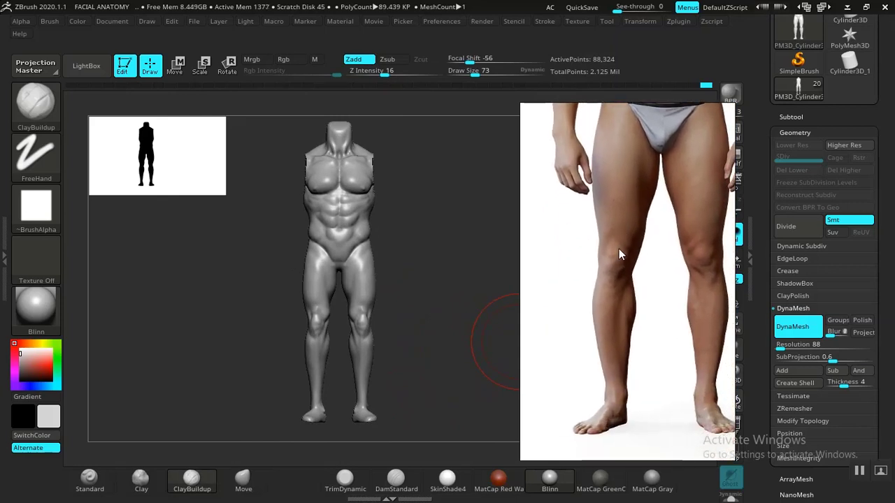
middle_drag(618, 253, 615, 246)
drag(396, 352, 459, 358)
mouse_move(219, 386)
mouse_down()
mouse_move(244, 314)
mouse_move(286, 372)
mouse_move(256, 390)
mouse_up()
click(244, 478)
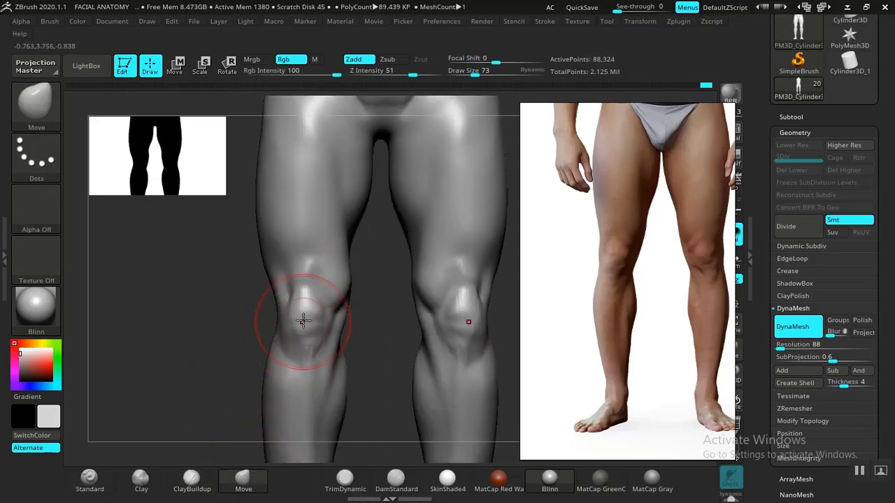
mouse_move(308, 316)
mouse_down()
mouse_move(300, 340)
mouse_move(311, 346)
mouse_up()
drag(240, 386, 193, 208)
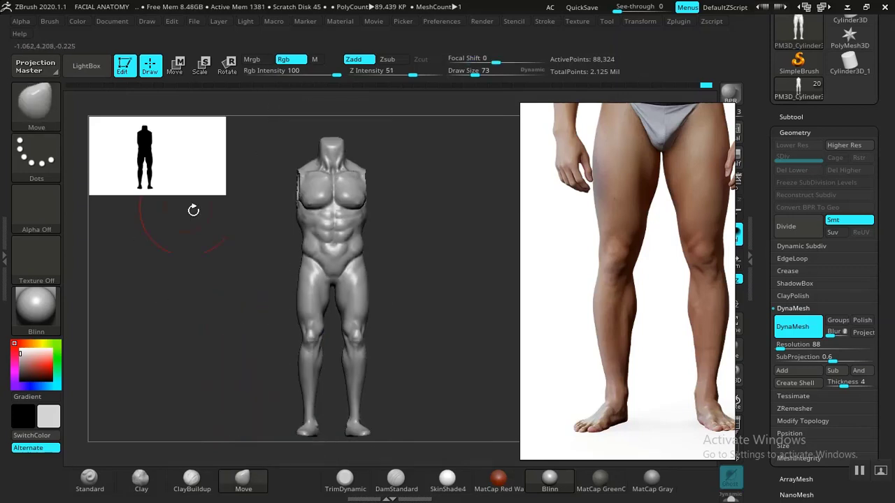
mouse_move(443, 324)
mouse_down()
mouse_move(480, 425)
mouse_move(493, 359)
mouse_up()
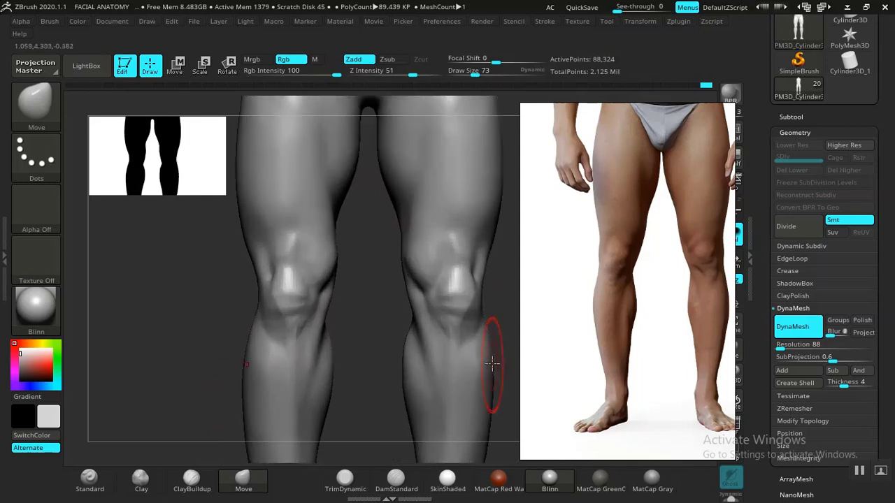
drag(362, 403, 394, 358)
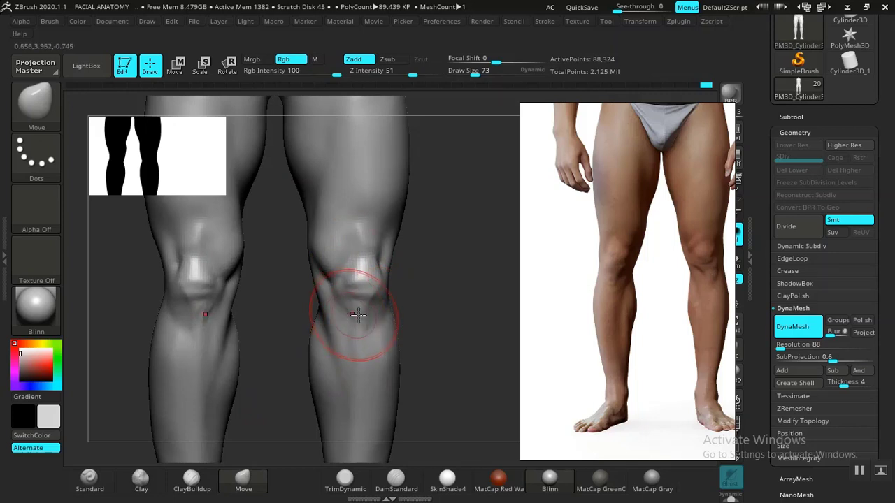
drag(404, 315, 357, 292)
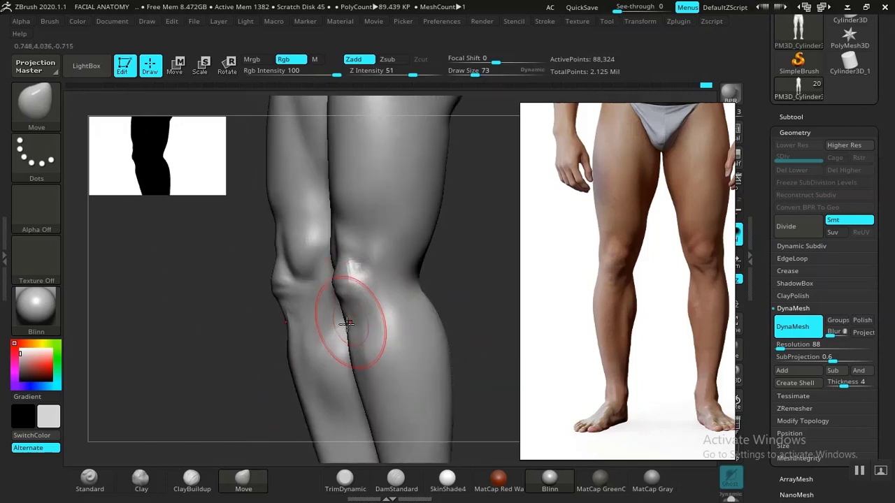
mouse_move(245, 364)
mouse_down()
mouse_move(219, 362)
mouse_move(237, 340)
mouse_move(242, 390)
mouse_move(231, 367)
mouse_move(223, 371)
mouse_move(238, 360)
mouse_move(226, 349)
mouse_move(213, 364)
mouse_up()
- Carve creases above the outer kneecap and under the inner thigh muscle with DamStandard and soften them
click(396, 480)
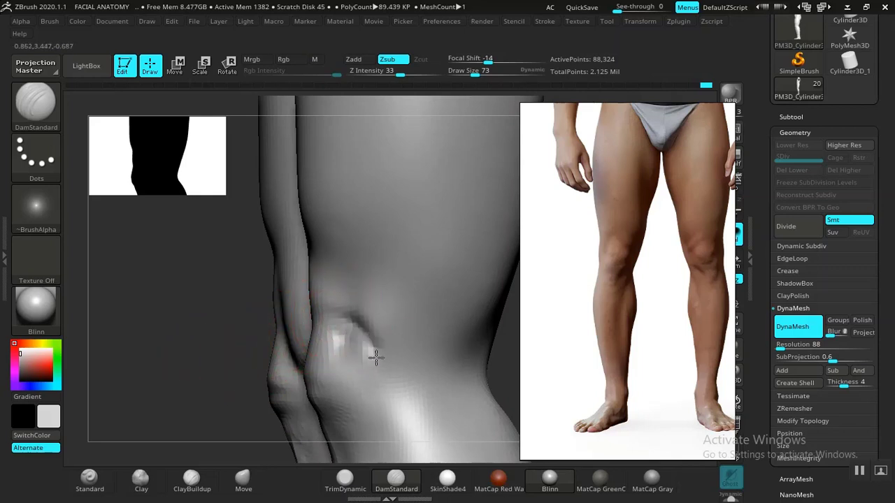
drag(189, 380, 230, 370)
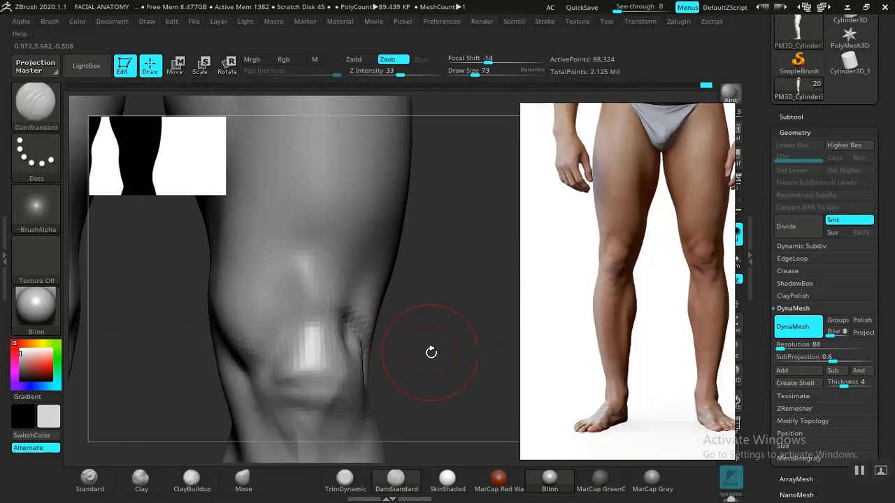
drag(431, 352, 276, 344)
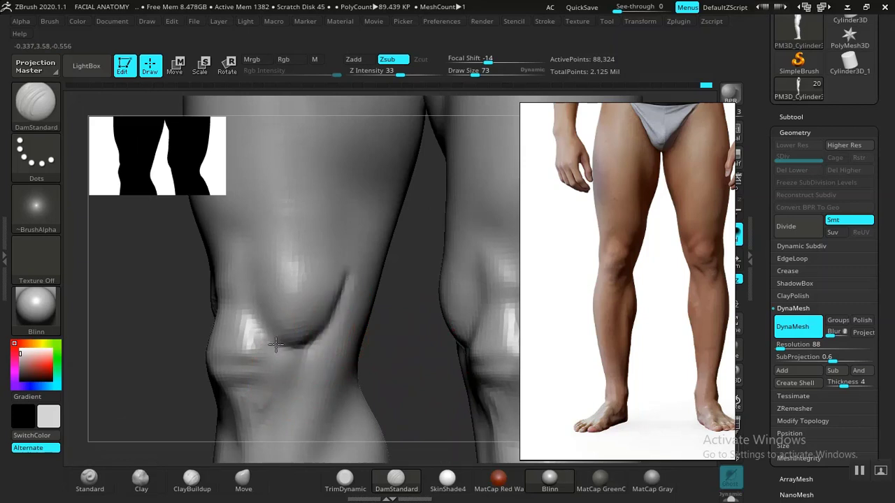
key(shift)
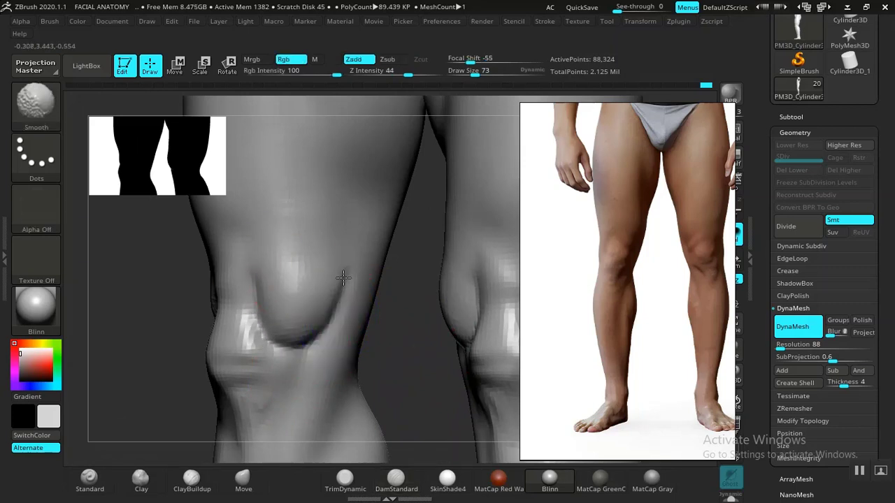
- Extend the DamStandard crease down the outer side of the kneecap and smooth the inner knee
drag(393, 386, 390, 330)
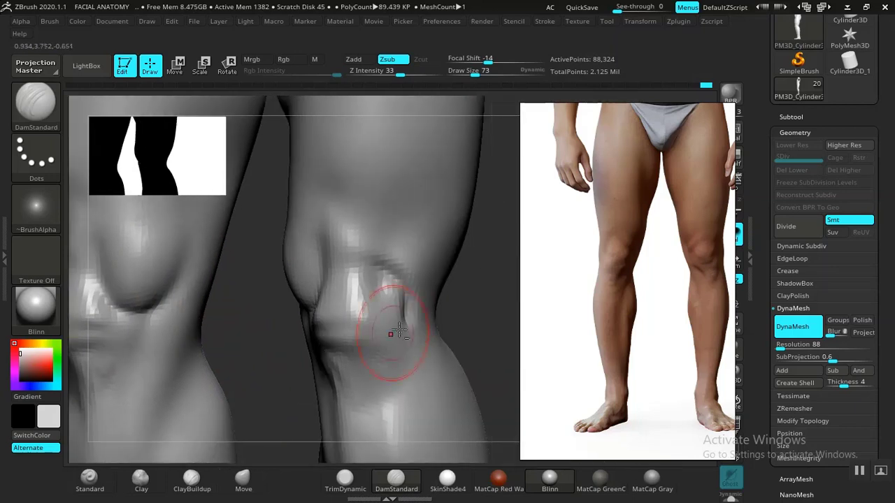
drag(477, 312, 423, 317)
alt+drag(319, 341, 375, 368)
alt+drag(378, 315, 400, 447)
key(shift)
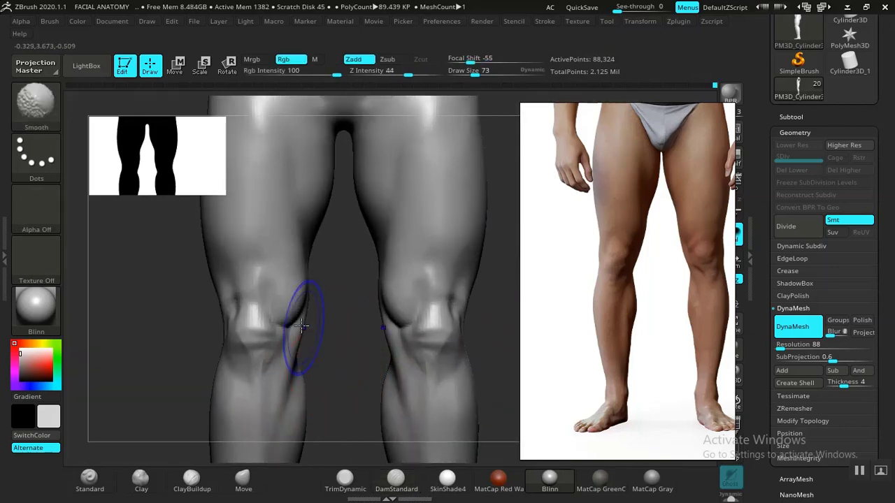
mouse_move(483, 329)
alt+mouse_down()
mouse_move(430, 216)
mouse_move(452, 285)
alt+mouse_up()
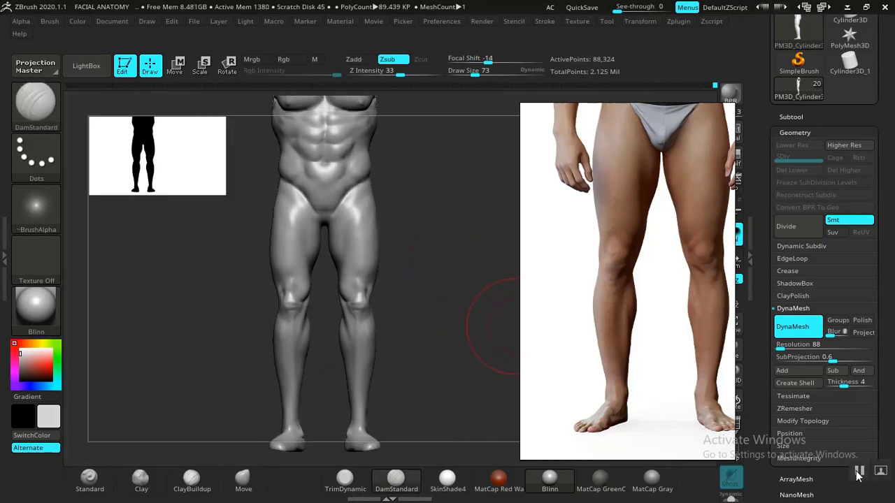
mouse_move(435, 354)
alt+mouse_down()
mouse_move(445, 340)
mouse_move(468, 381)
mouse_move(495, 371)
alt+mouse_up()
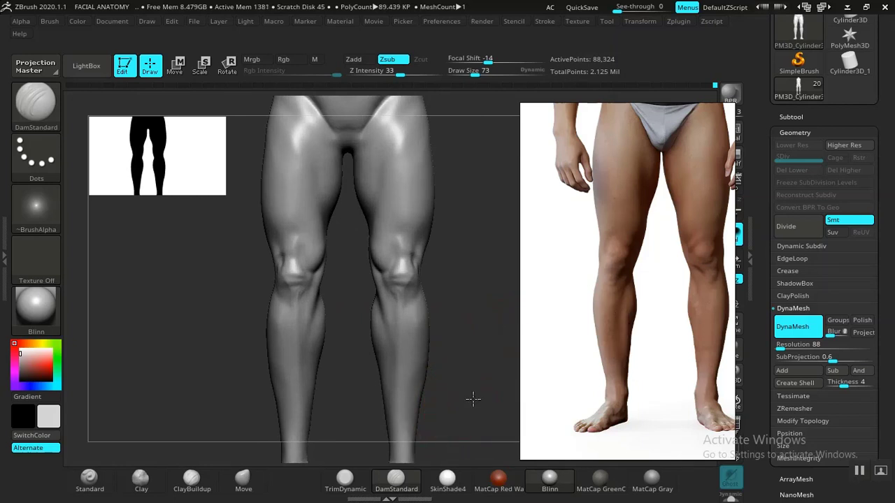
- Carve a long DamStandard line along the inner shin from the calf to the ankle and smooth it
mouse_move(474, 399)
alt+mouse_down()
mouse_move(371, 338)
mouse_move(396, 357)
mouse_move(399, 343)
mouse_move(362, 290)
alt+mouse_up()
mouse_move(338, 204)
mouse_down()
mouse_move(430, 298)
mouse_move(413, 300)
mouse_up()
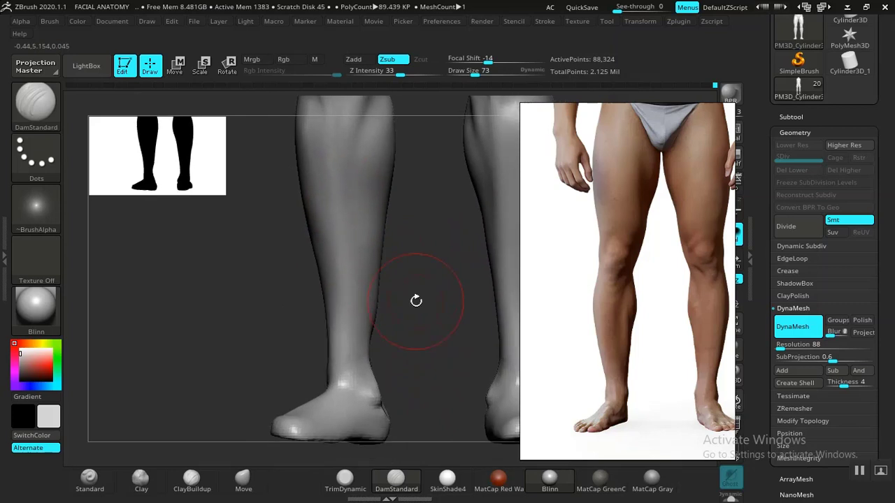
mouse_move(395, 247)
mouse_down()
mouse_move(429, 273)
mouse_move(392, 286)
mouse_up()
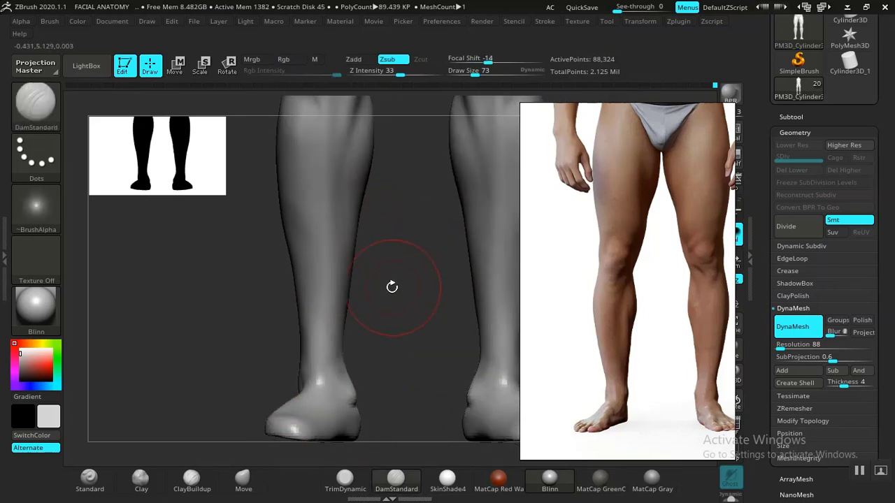
mouse_move(371, 378)
mouse_down()
mouse_move(399, 344)
mouse_move(330, 189)
mouse_move(339, 334)
mouse_move(352, 378)
mouse_up()
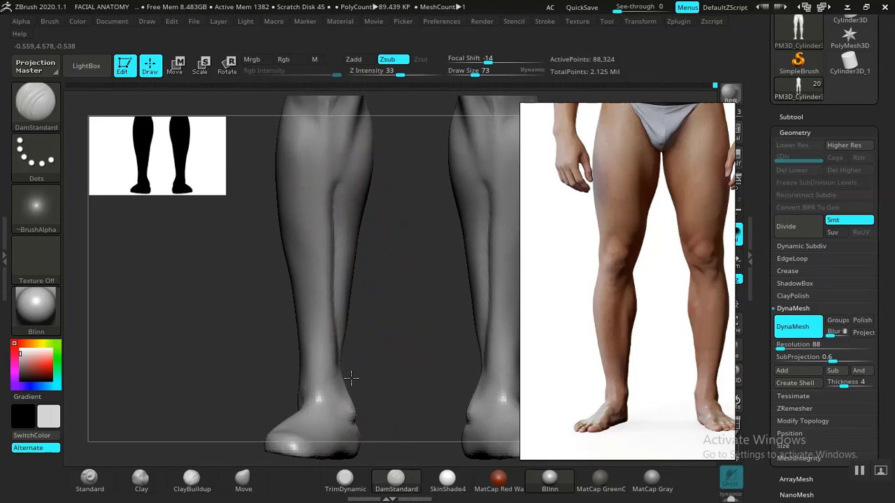
mouse_move(405, 346)
alt+mouse_down()
mouse_move(320, 249)
mouse_move(391, 371)
mouse_move(428, 350)
alt+mouse_up()
shift+drag(326, 275, 339, 316)
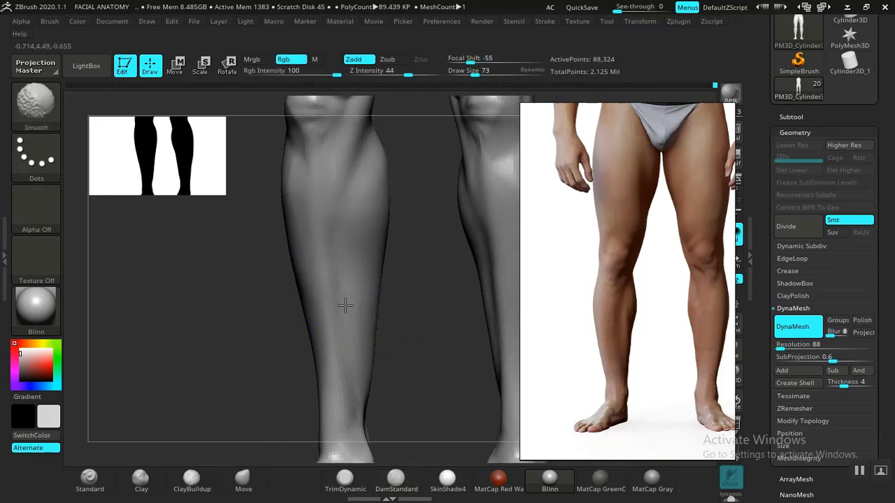
mouse_move(409, 404)
alt+mouse_down()
mouse_move(406, 270)
mouse_move(480, 269)
mouse_move(436, 292)
alt+mouse_up()
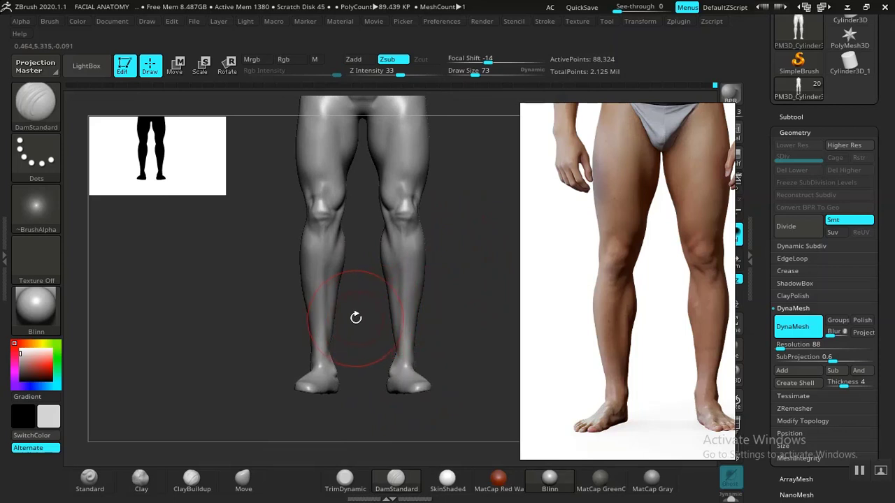
mouse_move(356, 328)
alt+mouse_down()
mouse_move(376, 385)
mouse_move(380, 354)
mouse_move(365, 355)
alt+mouse_up()
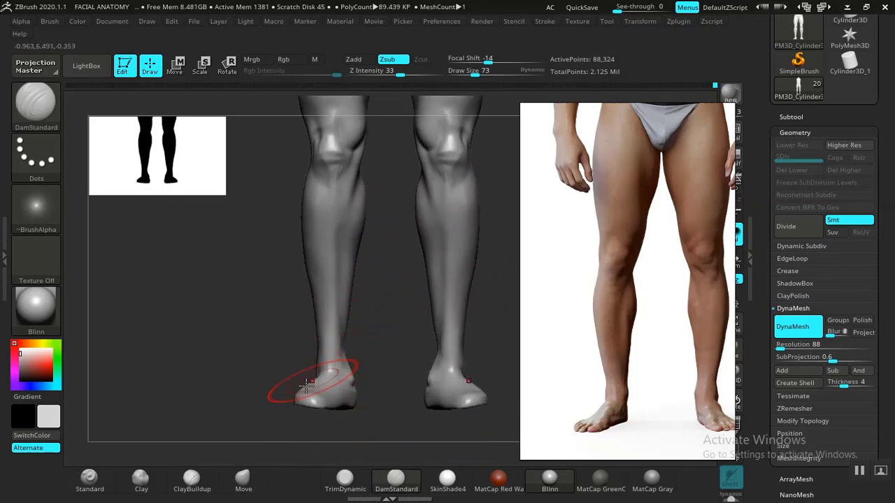
- Build up the shin and inner lower leg with ClayBuildup at draw size 33, and smooth the strokes at intensity 18
click(192, 479)
mouse_move(218, 419)
alt+mouse_down()
mouse_move(265, 363)
mouse_move(363, 290)
alt+mouse_up()
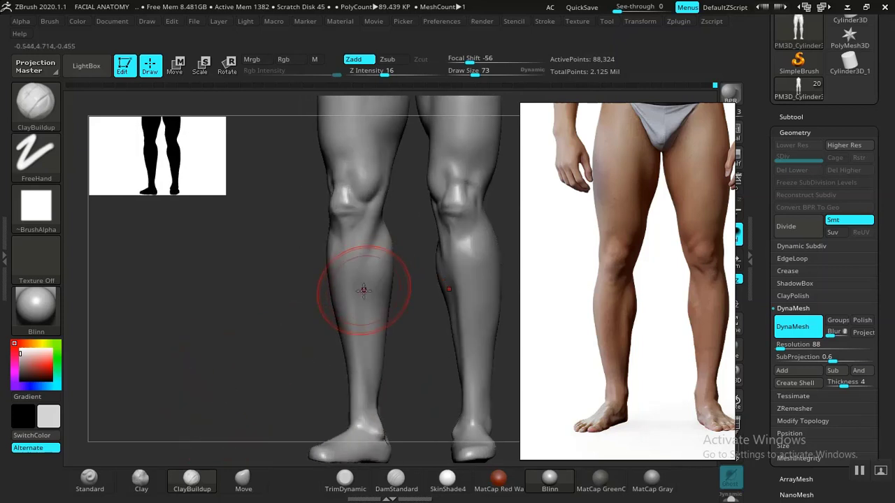
drag(362, 380, 362, 330)
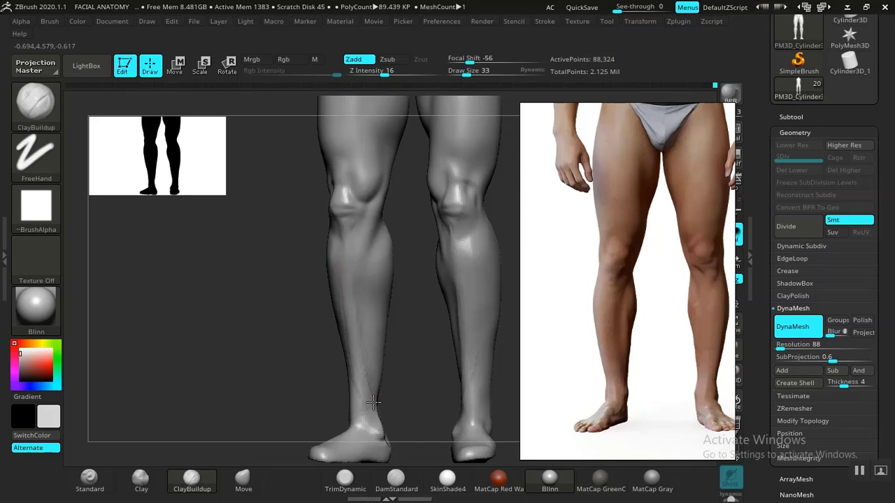
mouse_move(369, 301)
alt+mouse_down()
mouse_move(423, 357)
mouse_move(399, 316)
mouse_move(360, 335)
mouse_move(381, 72)
alt+mouse_up()
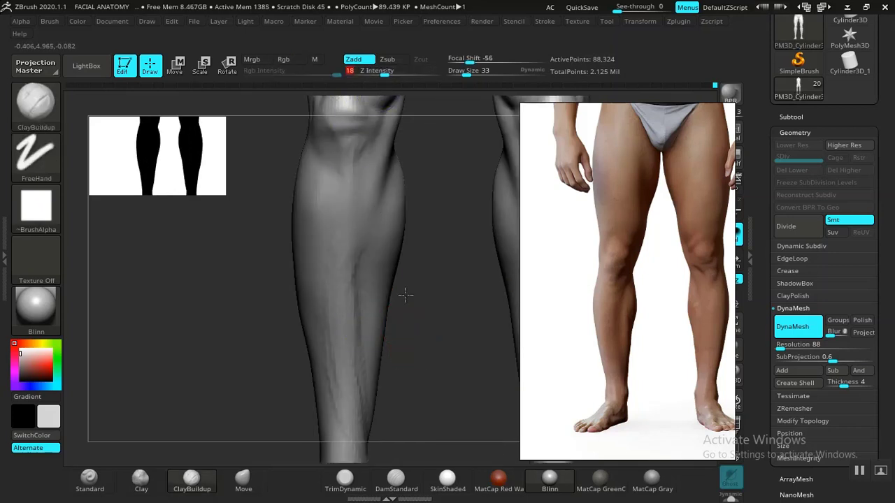
shift+drag(406, 295, 325, 317)
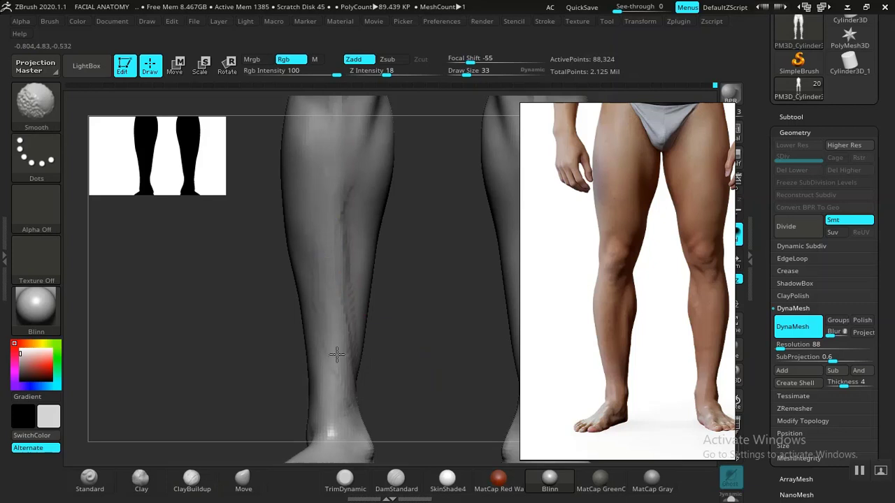
mouse_move(336, 354)
right_down()
mouse_move(386, 319)
mouse_move(360, 320)
right_up()
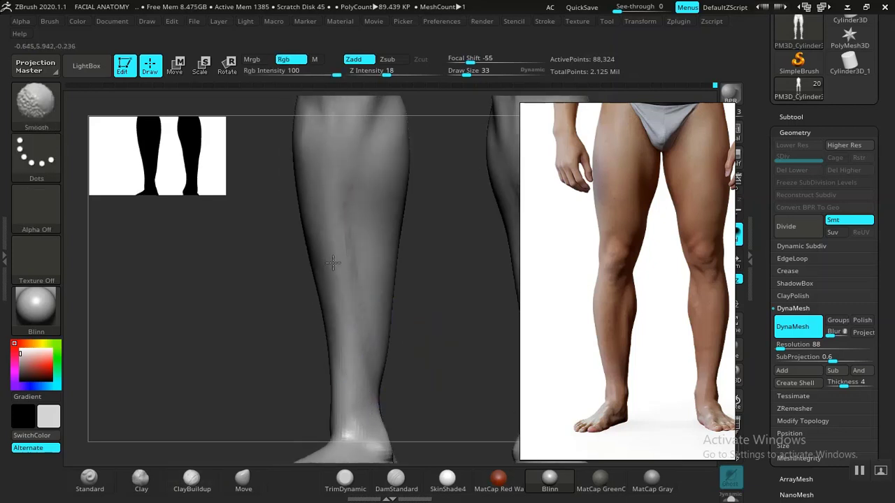
alt+drag(434, 389, 407, 275)
mouse_move(482, 282)
shift+mouse_down()
mouse_move(487, 291)
mouse_move(503, 254)
mouse_move(480, 269)
shift+mouse_up()
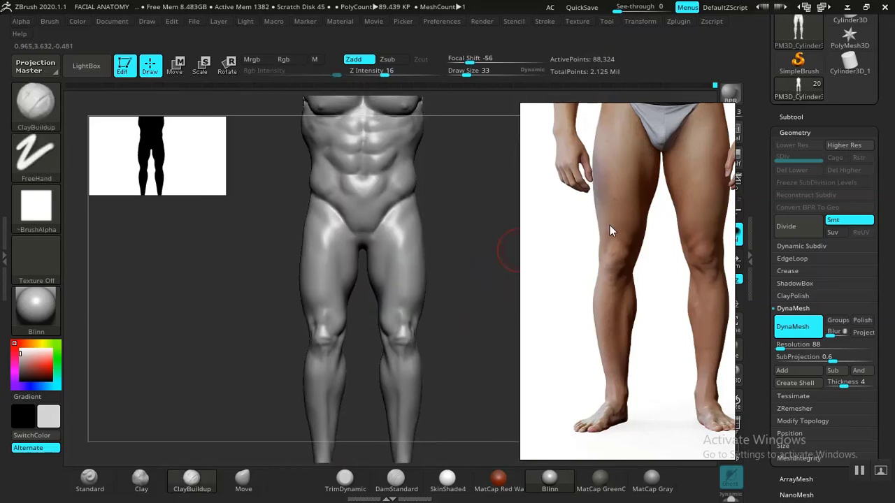
- Add a diagonal muscle band below the groin crease with ClayBuildup at draw size 49, adjust it with Move at size 93, and smooth it
scroll(610, 231, down, 1)
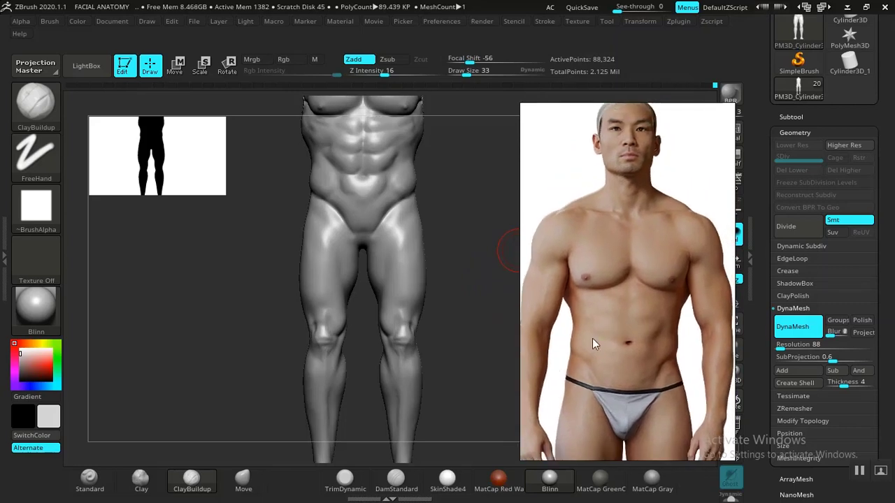
drag(478, 336, 249, 360)
mouse_move(220, 466)
mouse_down()
mouse_move(238, 392)
mouse_move(336, 320)
mouse_move(296, 323)
mouse_move(310, 327)
mouse_move(347, 389)
mouse_up()
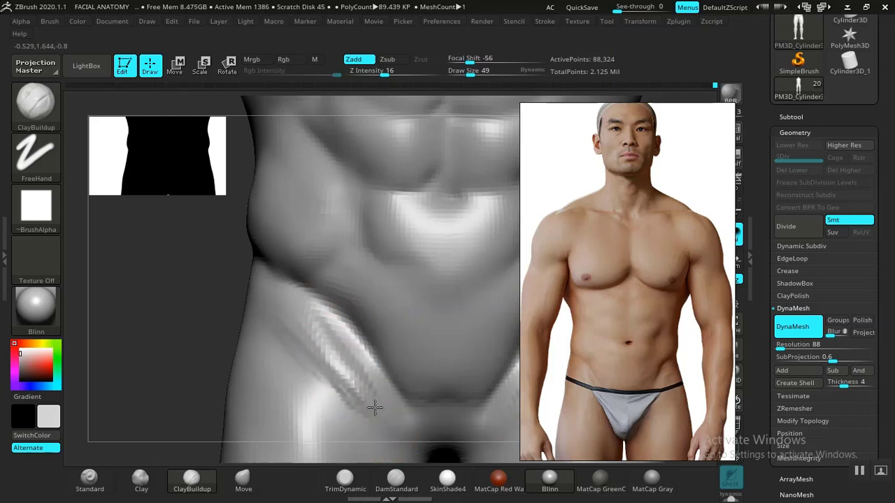
mouse_move(209, 365)
mouse_down()
mouse_move(140, 365)
mouse_move(320, 329)
mouse_move(286, 319)
mouse_move(327, 327)
mouse_up()
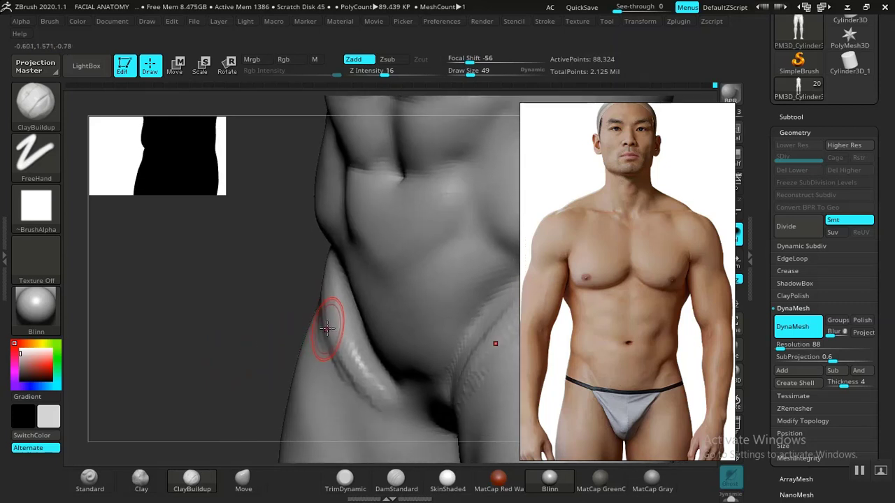
click(248, 484)
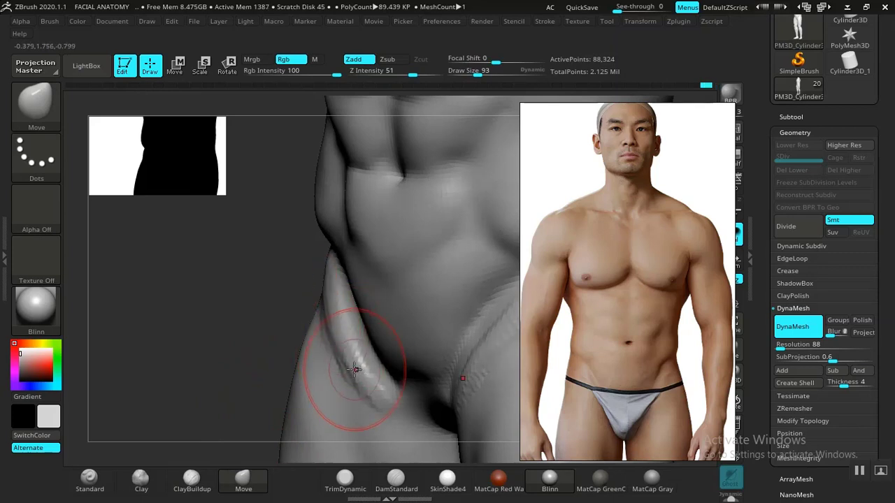
key(shift)
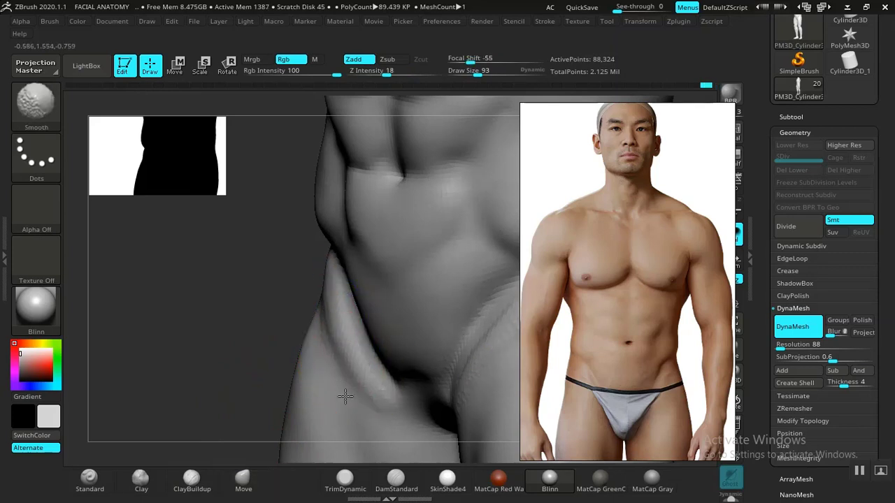
key(f)
mouse_move(275, 329)
mouse_down()
mouse_move(477, 304)
mouse_move(482, 282)
mouse_move(487, 400)
mouse_up()
mouse_move(208, 343)
mouse_down()
mouse_move(399, 370)
mouse_move(361, 352)
mouse_up()
key(shift)
- Compare the whole figure and its back with the back and side views of the reference
mouse_move(236, 354)
mouse_down()
mouse_move(181, 305)
mouse_move(286, 336)
mouse_move(266, 343)
mouse_move(194, 291)
mouse_move(191, 278)
mouse_up()
drag(462, 298, 490, 319)
drag(678, 269, 594, 337)
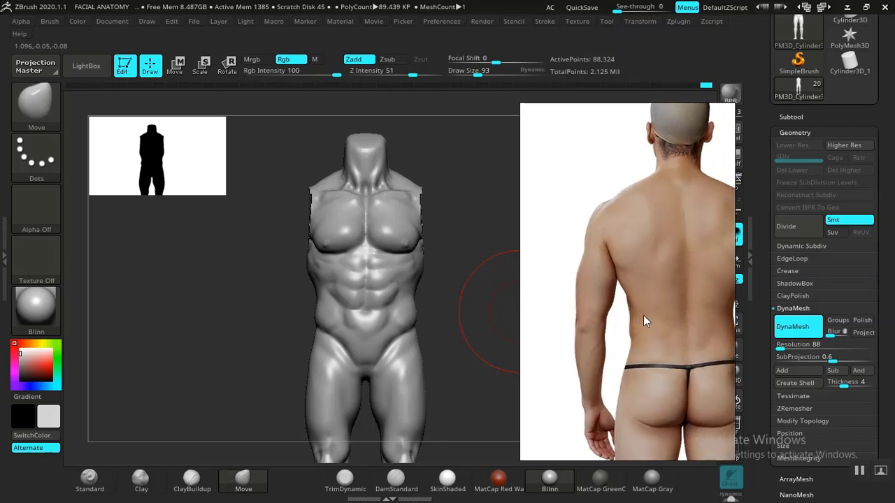
drag(643, 315, 454, 331)
drag(240, 369, 457, 329)
drag(656, 316, 615, 302)
drag(468, 338, 415, 340)
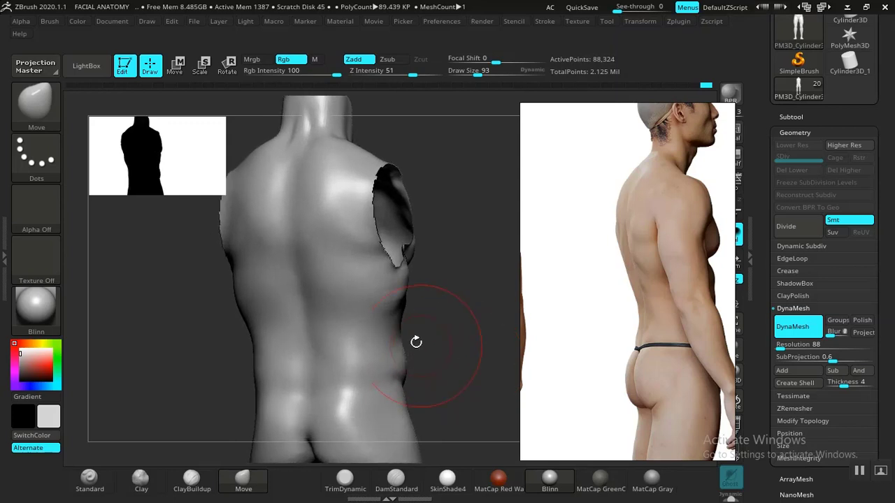
- Smooth the base of the neck and the upper trapezius at intensity 18
drag(457, 320, 459, 329)
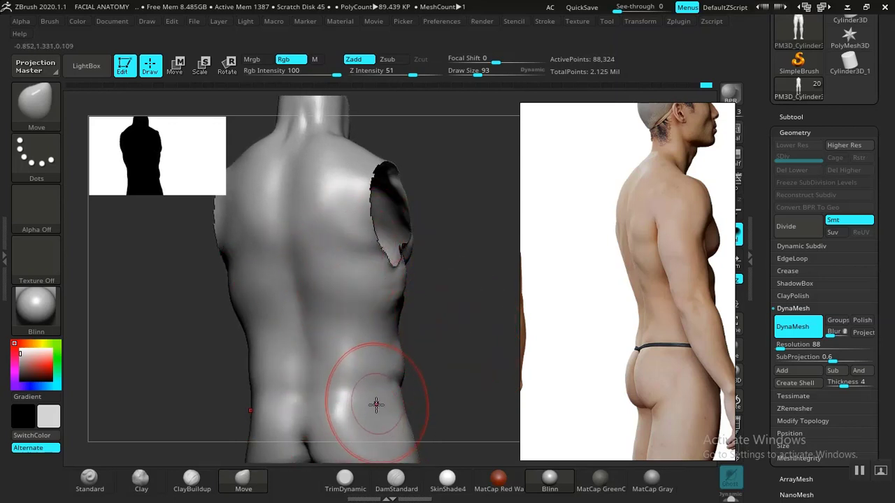
click(190, 481)
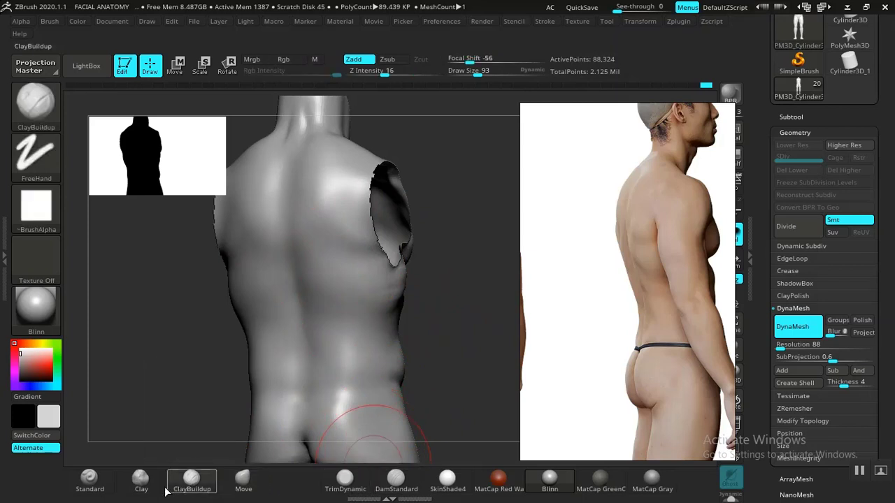
click(140, 481)
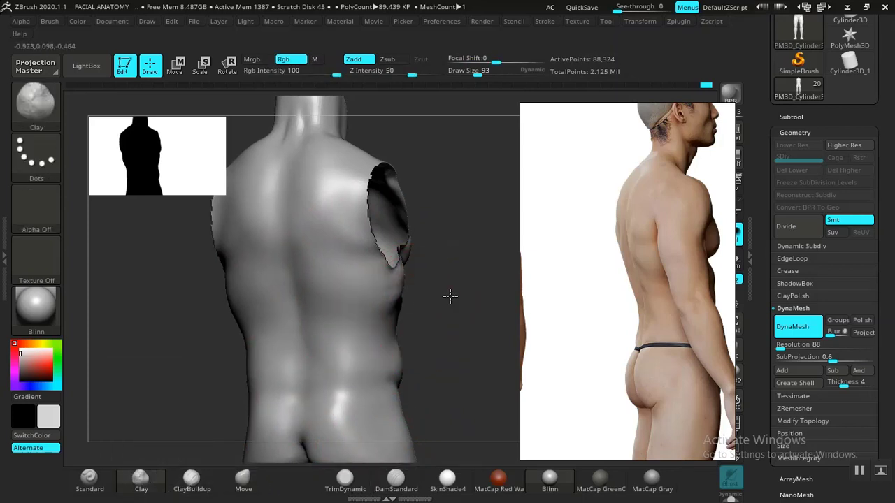
mouse_move(450, 295)
mouse_down()
mouse_move(462, 316)
mouse_move(482, 292)
mouse_move(482, 329)
mouse_move(483, 300)
mouse_move(465, 316)
mouse_move(399, 280)
mouse_up()
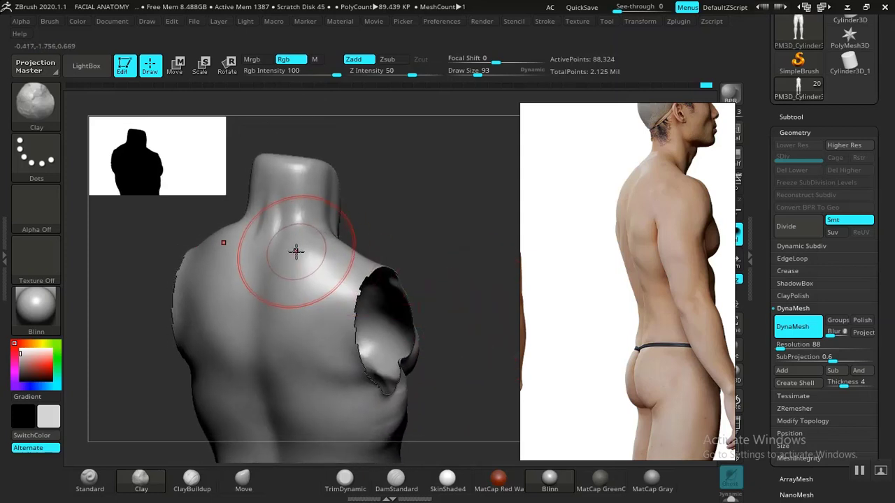
key(shift)
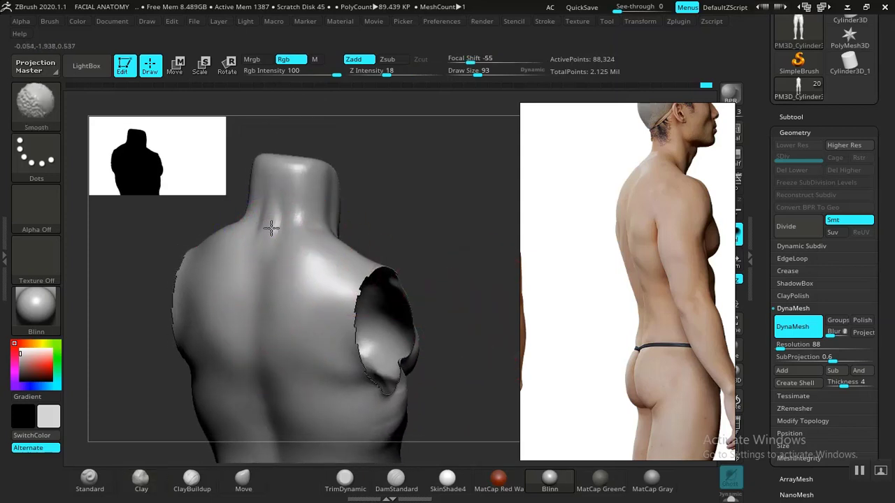
shift+drag(264, 230, 359, 259)
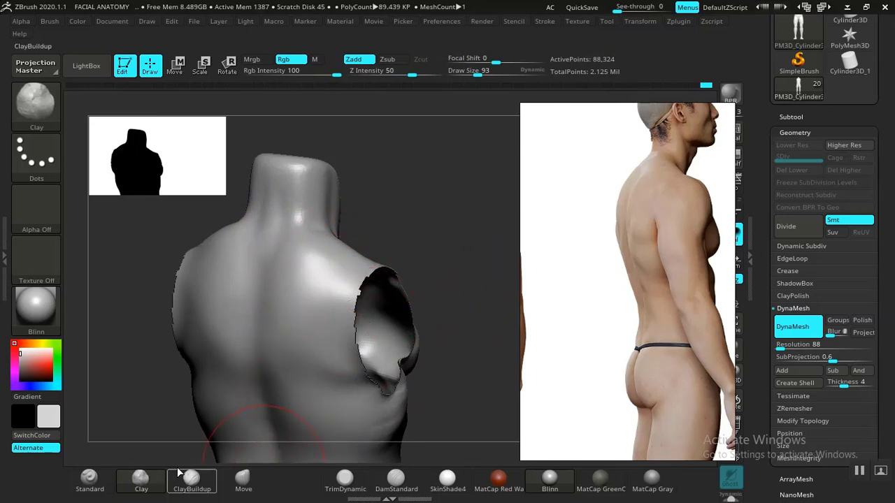
- Build up the shoulder blade and the latissimus band below it with Clay at draw size 93 and intensity 50
drag(469, 301, 419, 280)
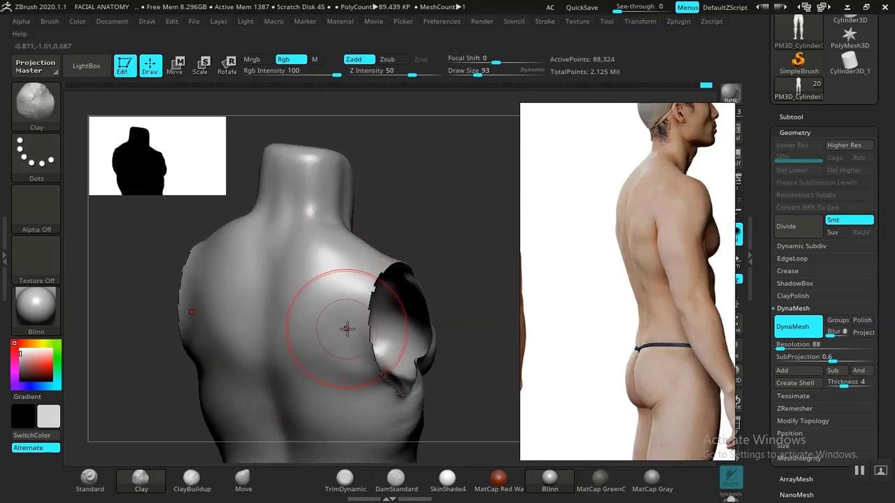
mouse_move(340, 330)
mouse_down()
mouse_move(326, 335)
mouse_move(347, 326)
mouse_up()
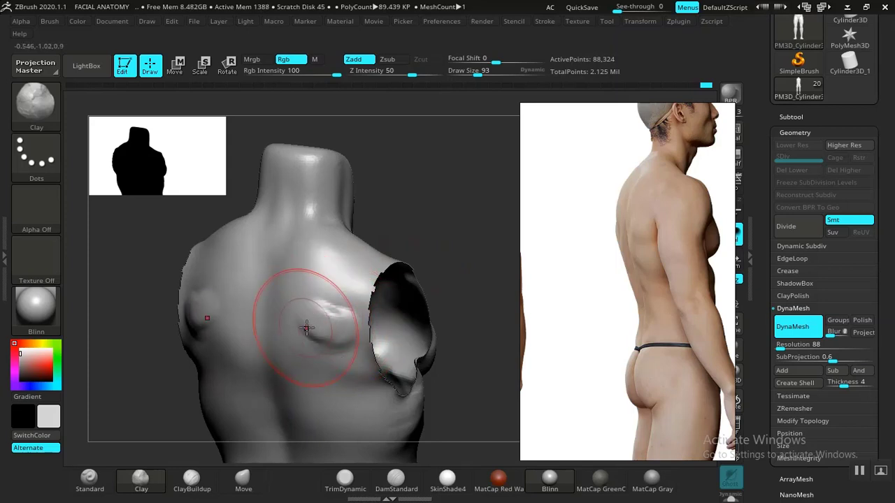
mouse_move(476, 315)
mouse_down()
mouse_move(511, 324)
mouse_move(501, 316)
mouse_move(482, 322)
mouse_up()
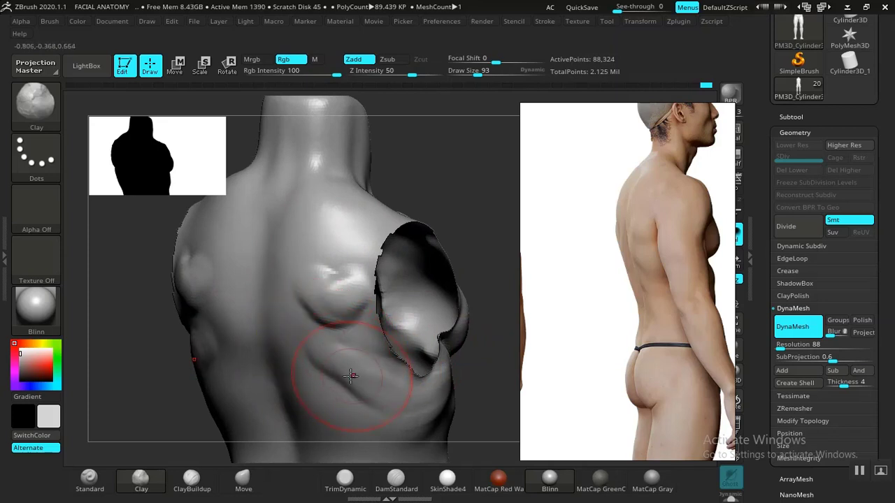
drag(352, 376, 370, 386)
mouse_move(300, 365)
mouse_down()
mouse_move(354, 366)
mouse_move(370, 382)
mouse_up()
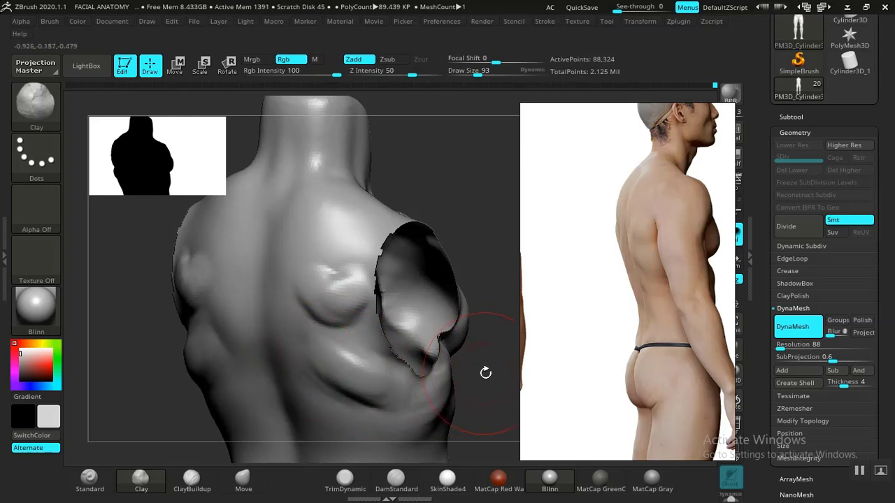
- Smooth the latissimus band below the armhole to blend it into the surrounding back
mouse_move(485, 373)
alt+mouse_down()
mouse_move(476, 308)
mouse_move(457, 286)
mouse_move(476, 300)
mouse_move(505, 360)
mouse_move(494, 329)
alt+mouse_up()
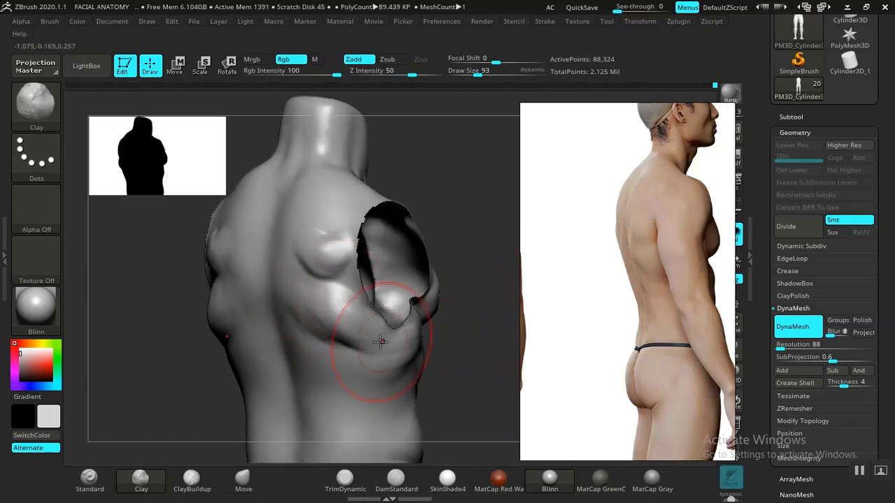
mouse_move(379, 341)
shift+mouse_down()
mouse_move(328, 314)
mouse_move(314, 319)
shift+mouse_up()
drag(483, 259, 501, 342)
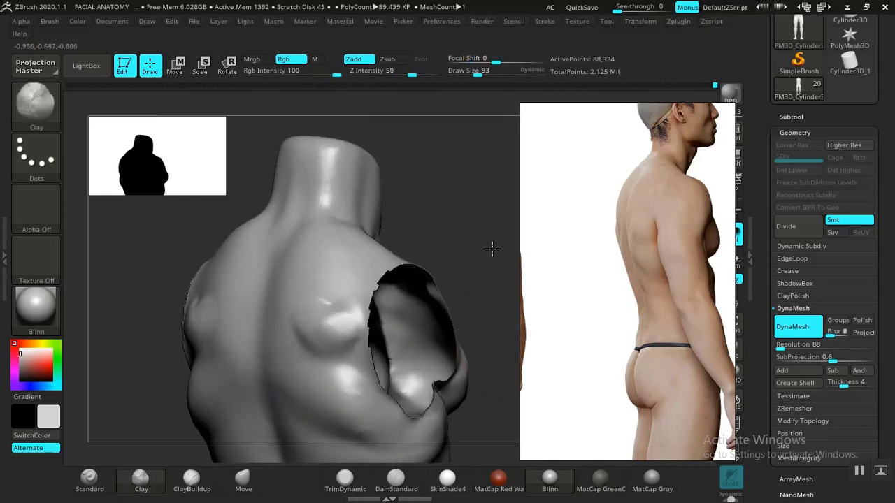
mouse_move(477, 242)
mouse_down()
mouse_move(475, 273)
mouse_move(476, 262)
mouse_move(435, 256)
mouse_move(482, 310)
mouse_move(491, 282)
mouse_move(492, 343)
mouse_move(329, 315)
mouse_move(352, 310)
mouse_move(300, 270)
mouse_move(321, 280)
mouse_move(308, 257)
mouse_move(350, 304)
mouse_move(320, 305)
mouse_up()
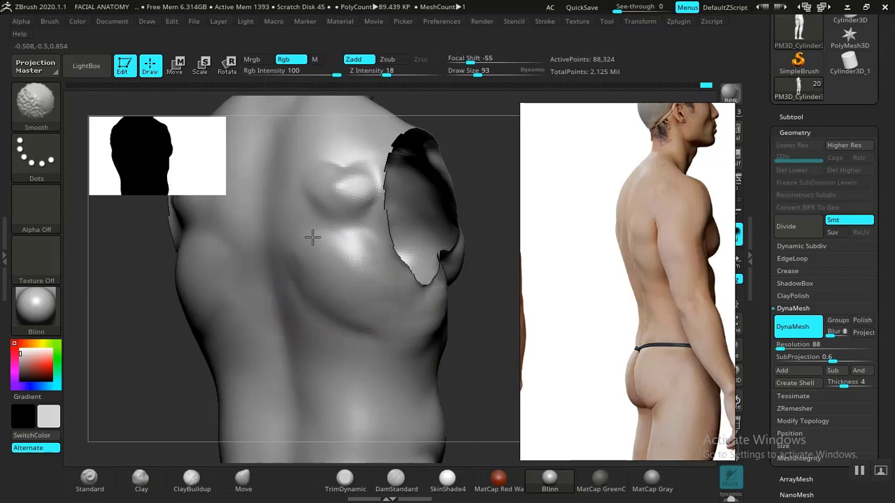
- Widen the shoulder-blade mass toward the spine and armhole with Clay, and smooth it at intensity 18
mouse_move(487, 265)
mouse_down()
mouse_move(471, 314)
mouse_move(419, 311)
mouse_up()
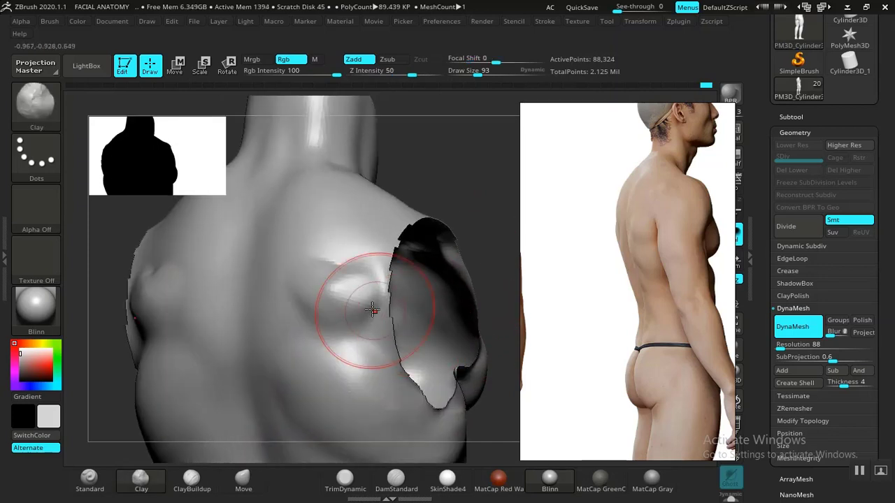
mouse_move(295, 308)
mouse_down()
mouse_move(340, 280)
mouse_move(313, 283)
mouse_move(326, 281)
mouse_move(367, 332)
mouse_move(318, 316)
mouse_move(300, 330)
mouse_move(294, 306)
mouse_move(332, 323)
mouse_move(319, 316)
mouse_move(298, 330)
mouse_up()
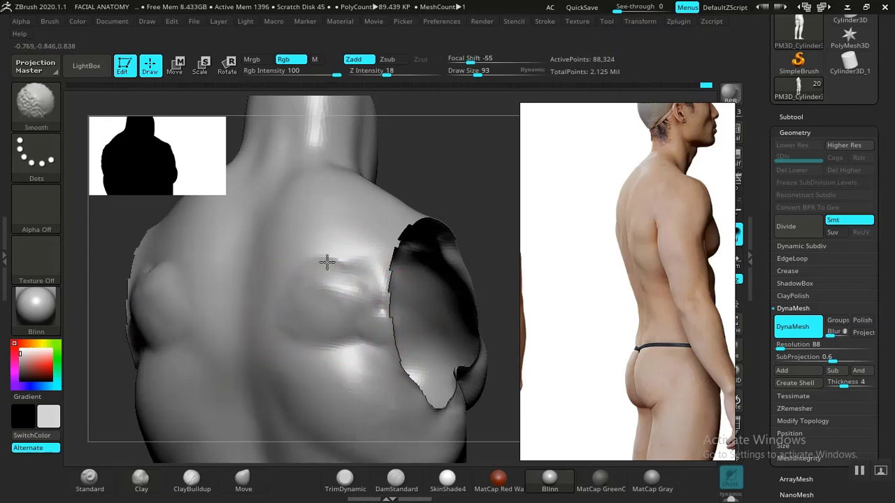
mouse_move(341, 291)
shift+mouse_down()
mouse_move(339, 270)
mouse_move(379, 303)
shift+mouse_up()
- Add a diagonal muscle band on the flank above the hip with Clay, and soften it with Smooth
mouse_move(492, 296)
alt+mouse_down()
mouse_move(421, 226)
mouse_move(454, 282)
mouse_move(441, 282)
mouse_move(460, 347)
mouse_move(464, 326)
mouse_move(474, 354)
mouse_move(485, 352)
mouse_move(478, 363)
mouse_move(378, 386)
mouse_move(466, 368)
mouse_move(480, 278)
mouse_move(481, 350)
mouse_move(484, 329)
mouse_move(432, 349)
alt+mouse_up()
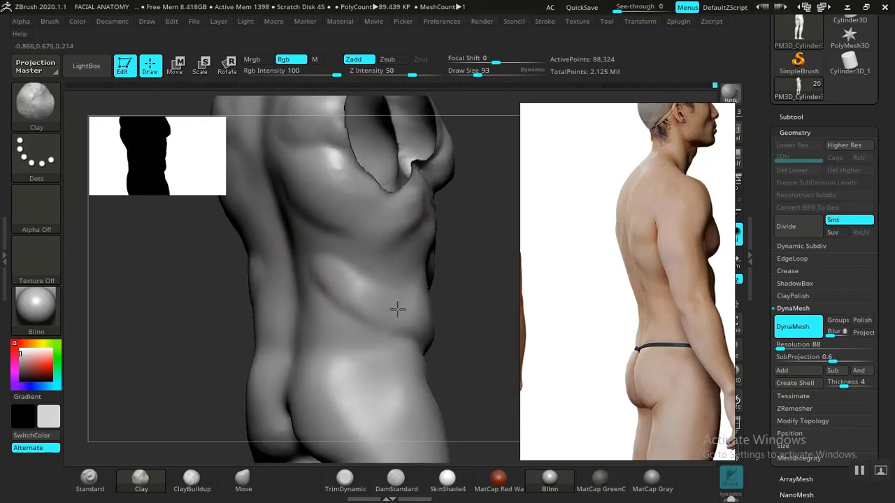
key(shift)
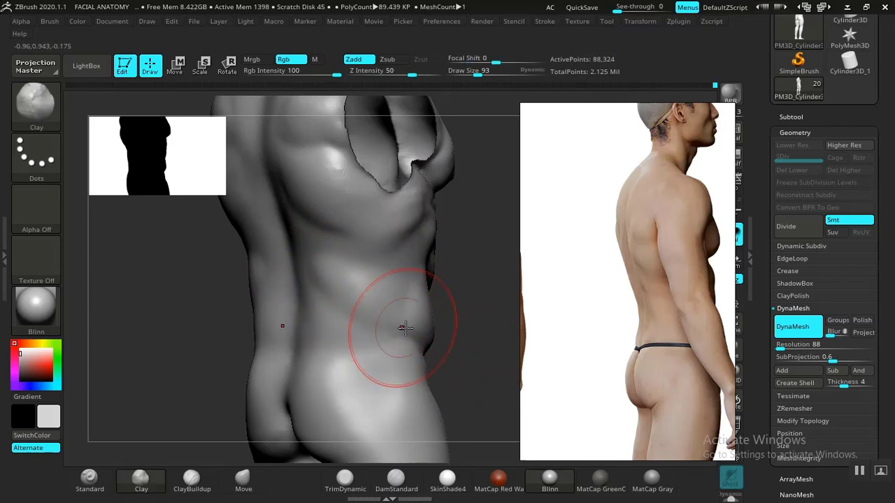
mouse_move(470, 323)
mouse_down()
mouse_move(485, 315)
mouse_move(497, 349)
mouse_move(479, 315)
mouse_move(473, 318)
mouse_up()
- Carve the crease along the top of the hip above the buttock with DamStandard at draw size 93
click(395, 479)
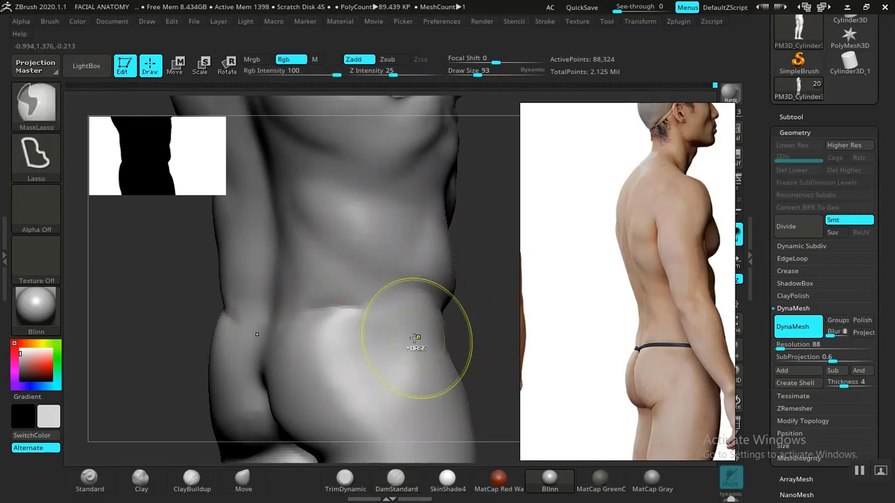
mouse_move(508, 320)
mouse_down()
mouse_move(318, 321)
mouse_move(294, 312)
mouse_move(259, 357)
mouse_up()
key(ctrl+z)
mouse_move(487, 334)
mouse_down()
mouse_move(495, 319)
mouse_move(483, 343)
mouse_up()
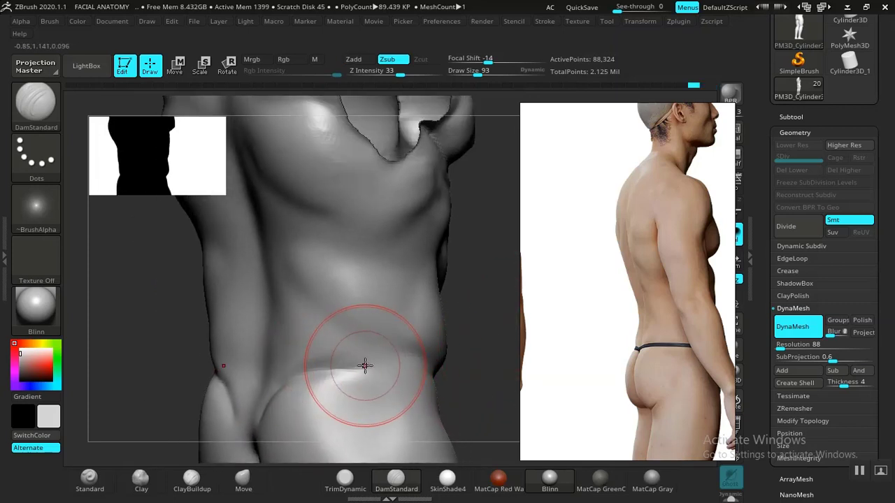
- Carve curved DamStandard lines on both sides of the lower spine, running down to the hip creases
mouse_move(485, 360)
mouse_down()
mouse_move(487, 343)
mouse_move(465, 341)
mouse_up()
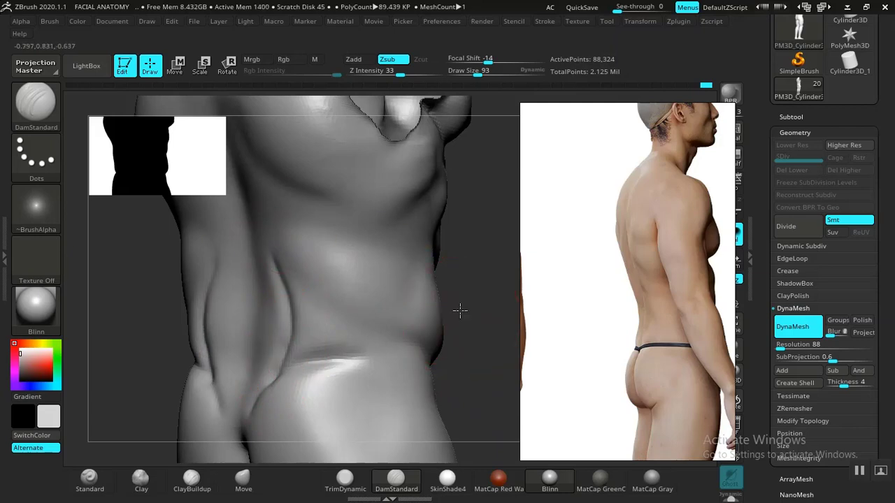
mouse_move(460, 311)
mouse_down()
mouse_move(443, 314)
mouse_move(444, 323)
mouse_up()
drag(467, 330, 480, 380)
- Carve the spine groove from the upper back down to the buttocks with DamStandard, and smooth it
mouse_move(462, 334)
mouse_down()
mouse_move(475, 366)
mouse_move(471, 344)
mouse_move(419, 356)
mouse_up()
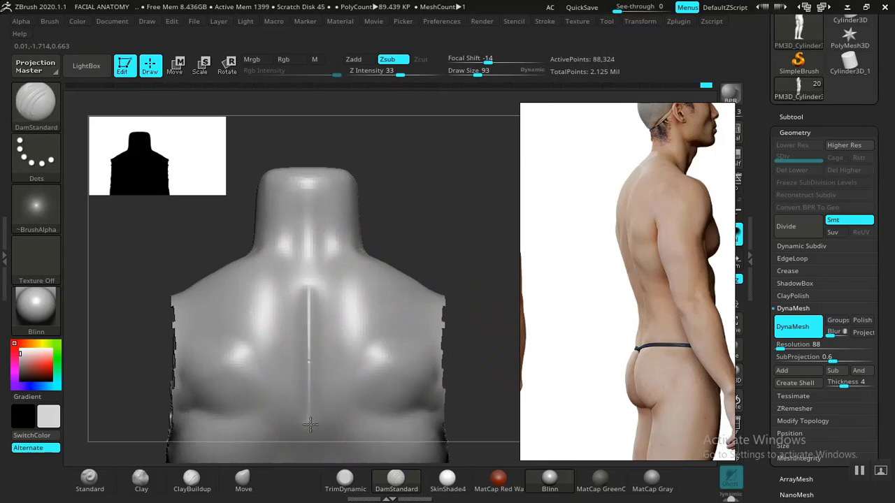
mouse_move(483, 300)
alt+mouse_down()
mouse_move(490, 202)
mouse_move(475, 219)
alt+mouse_up()
drag(352, 278, 314, 207)
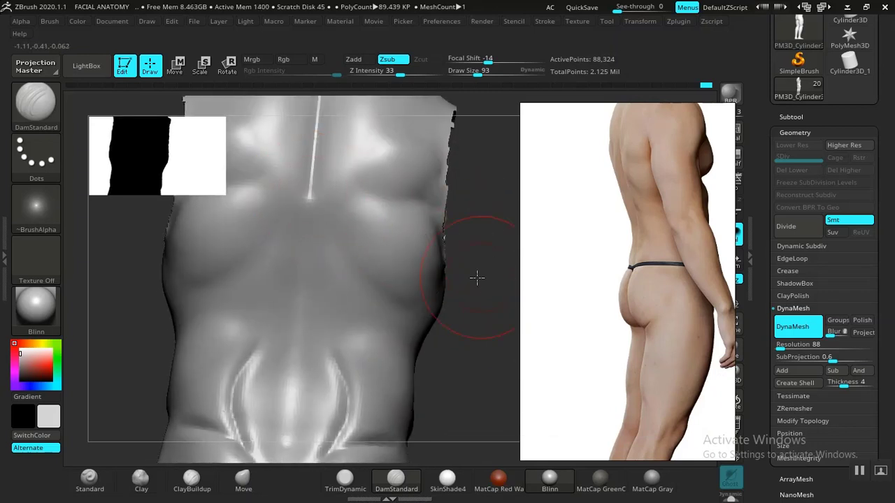
drag(476, 276, 420, 295)
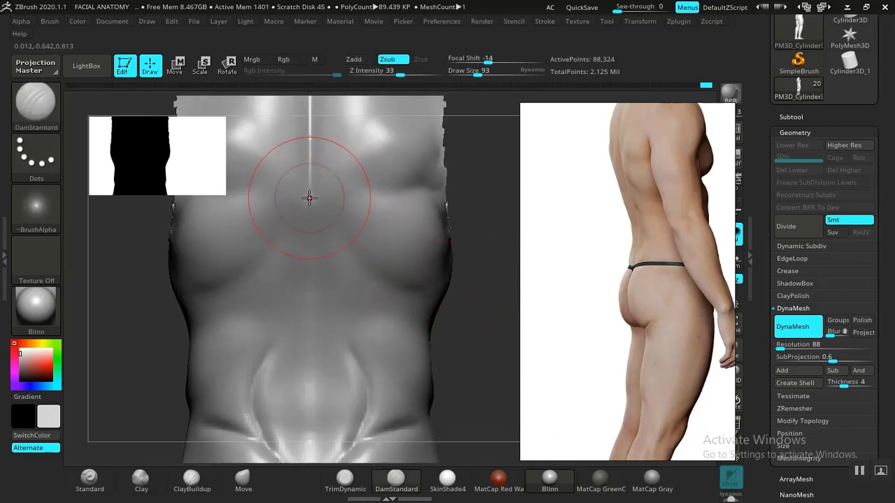
drag(311, 250, 310, 440)
mouse_move(410, 221)
mouse_down()
mouse_move(436, 260)
mouse_move(451, 342)
mouse_move(405, 360)
mouse_move(310, 310)
mouse_up()
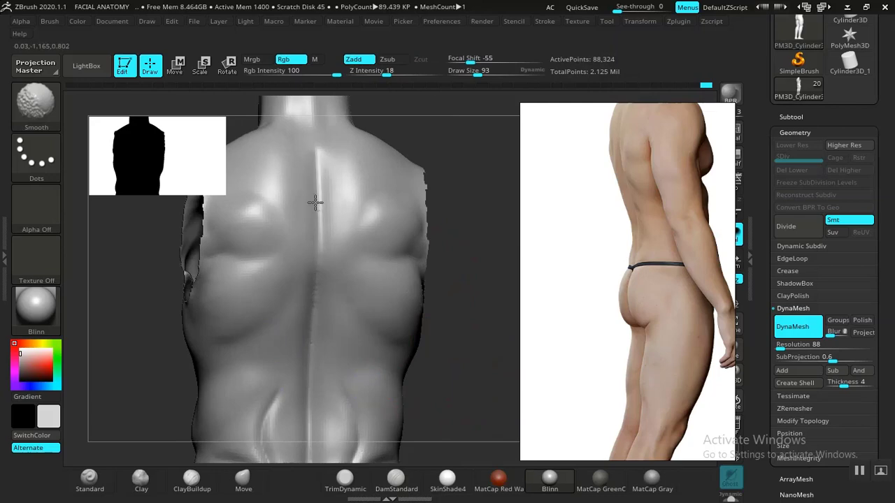
- Check the back against the side reference and build up the trapezius and inner shoulder-blade muscles with Clay at draw size 93
mouse_move(455, 343)
mouse_down()
mouse_move(435, 300)
mouse_move(447, 361)
mouse_move(470, 369)
mouse_move(430, 359)
mouse_move(457, 372)
mouse_move(440, 364)
mouse_move(458, 362)
mouse_move(489, 302)
mouse_up()
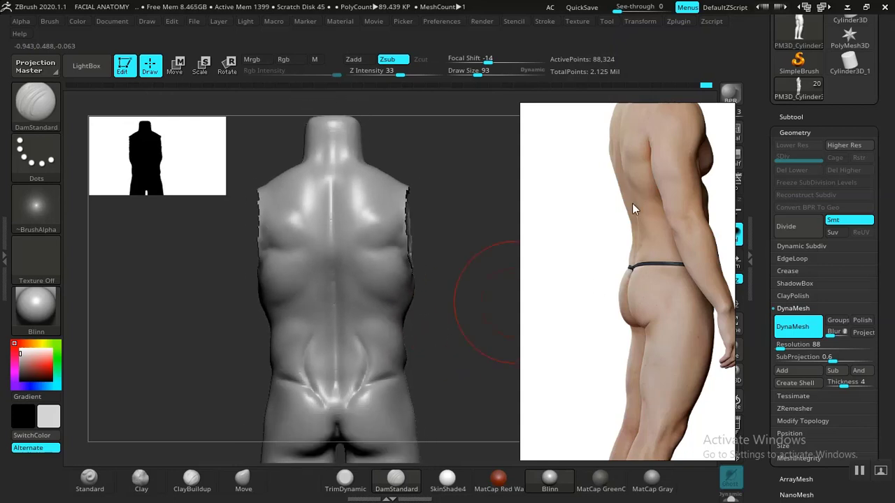
drag(632, 208, 672, 387)
drag(455, 375, 398, 344)
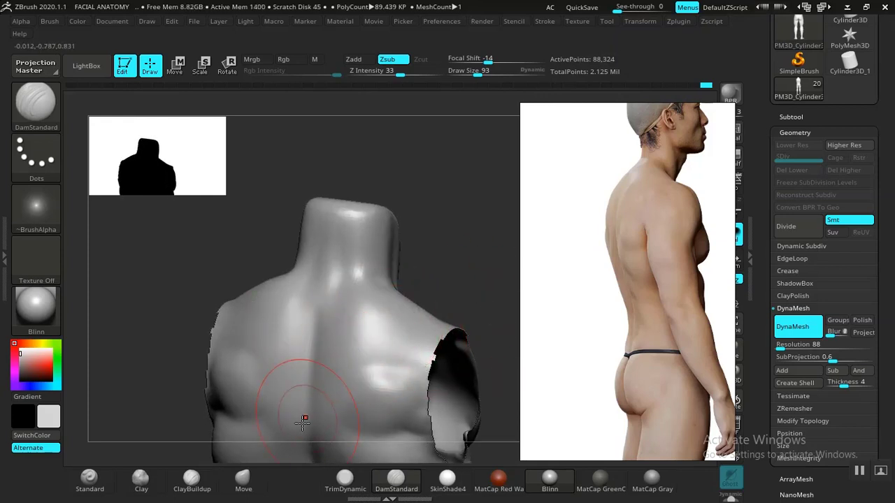
click(141, 481)
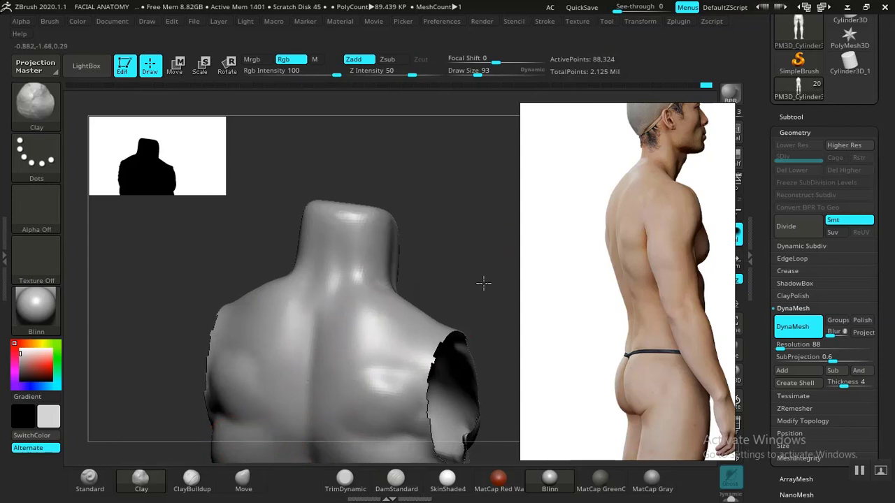
drag(483, 345, 387, 338)
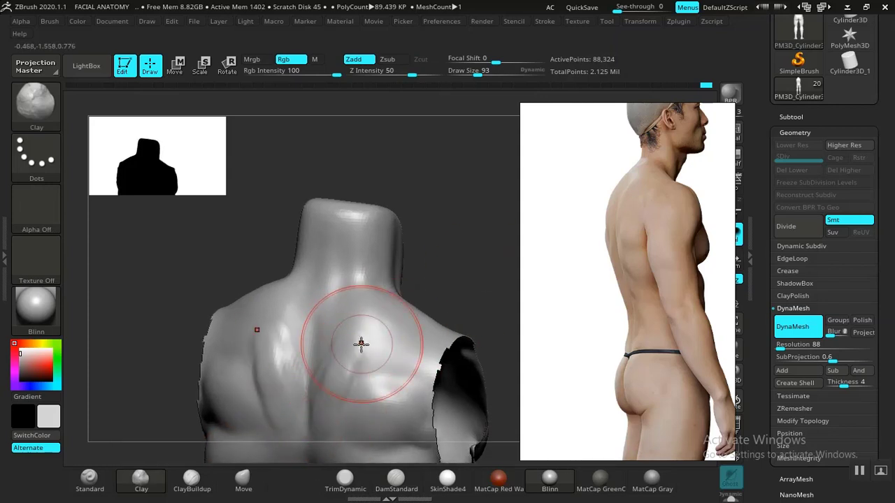
drag(331, 361, 350, 334)
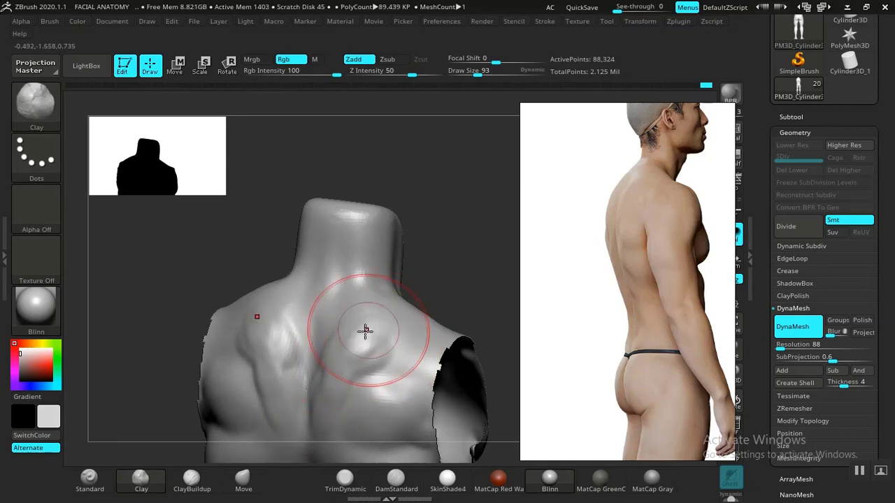
drag(490, 286, 462, 290)
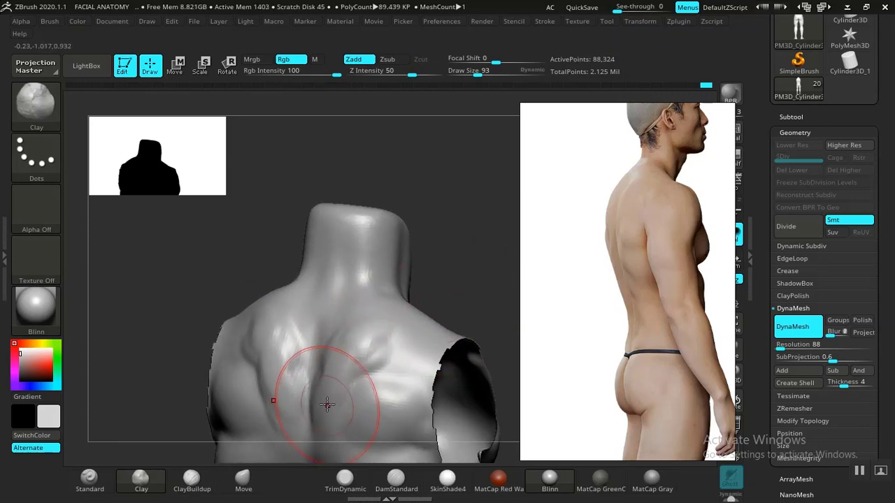
- Smooth the trapezius and shoulder-blade muscles at intensity 18 to blend the Clay strokes
shift+drag(328, 404, 377, 341)
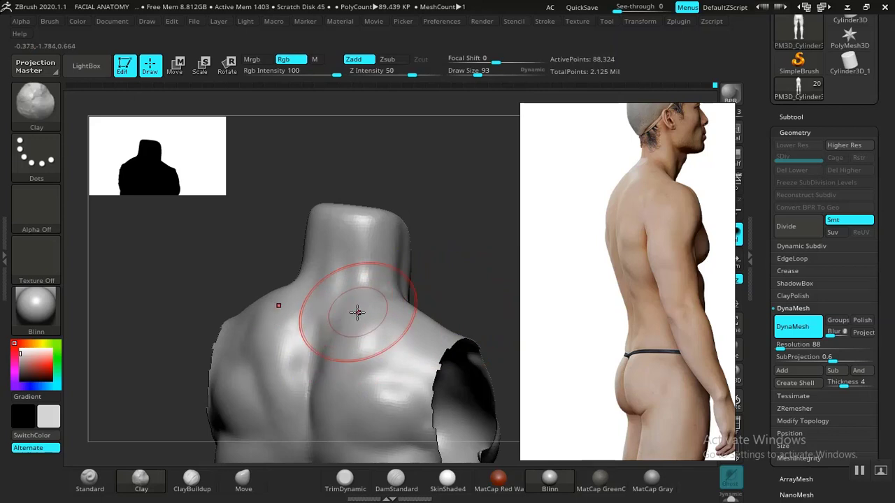
key(shift)
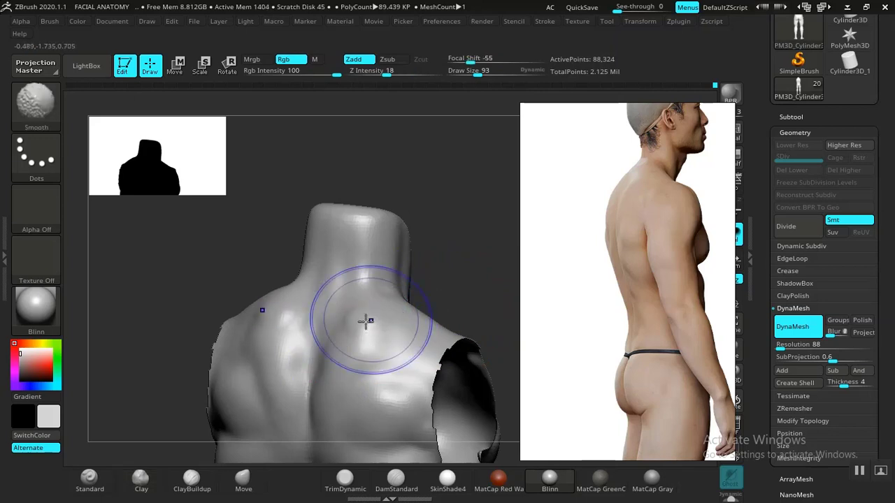
mouse_move(488, 291)
mouse_down()
mouse_move(487, 299)
mouse_move(415, 244)
mouse_move(458, 318)
mouse_move(478, 259)
mouse_move(474, 340)
mouse_move(452, 340)
mouse_move(474, 368)
mouse_move(493, 373)
mouse_move(479, 376)
mouse_move(503, 377)
mouse_move(496, 358)
mouse_move(505, 456)
mouse_up()
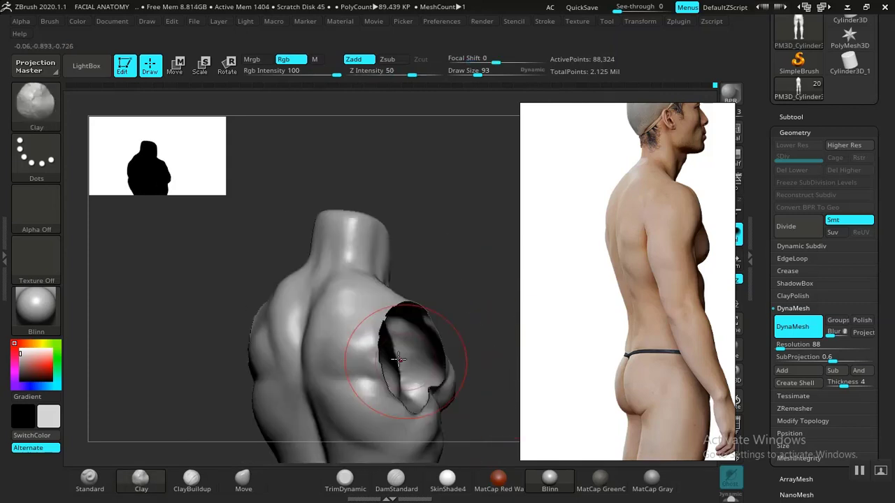
shift+drag(336, 335, 336, 306)
- Shape the lower edge of the latissimus beside the mid spine with Clay at draw size 81
mouse_move(464, 316)
mouse_down()
mouse_move(501, 404)
mouse_move(517, 379)
mouse_move(524, 418)
mouse_up()
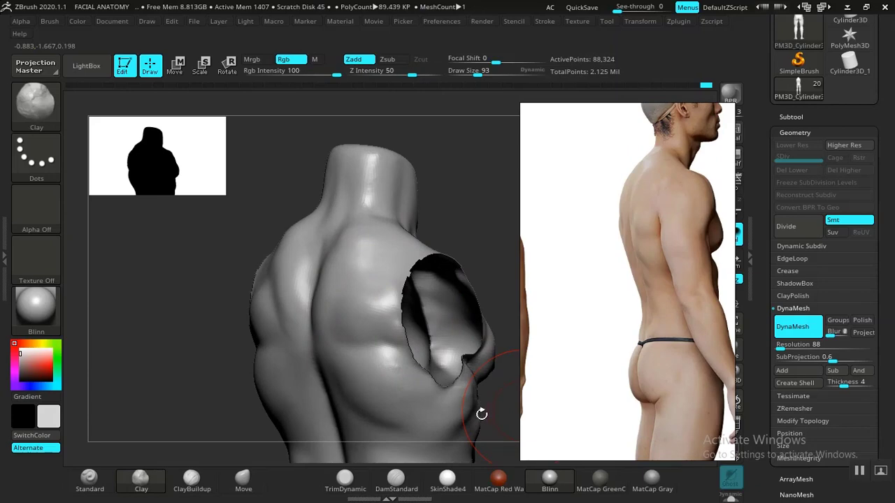
drag(476, 381, 434, 241)
mouse_move(453, 332)
mouse_down()
mouse_move(467, 378)
mouse_move(433, 285)
mouse_up()
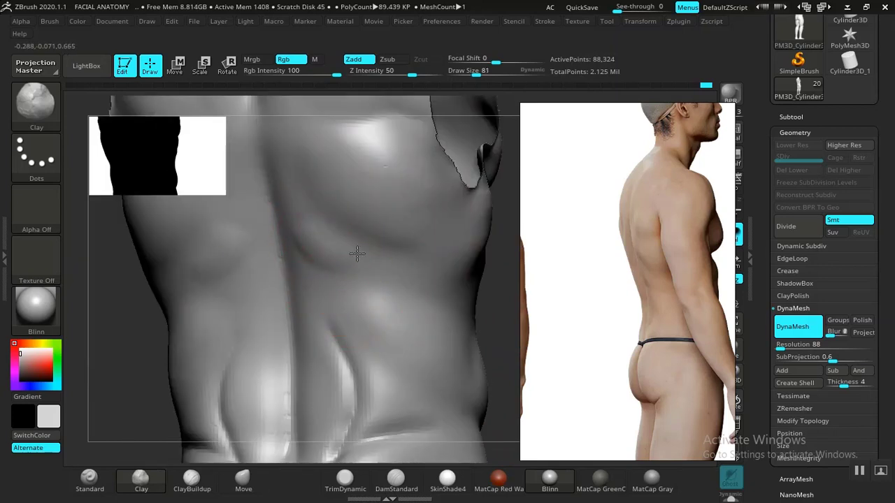
- Smooth the lower latissimus edge and the muscle forms beside the mid spine at intensity 18
mouse_move(313, 281)
shift+mouse_down()
mouse_move(340, 293)
mouse_move(393, 290)
shift+mouse_up()
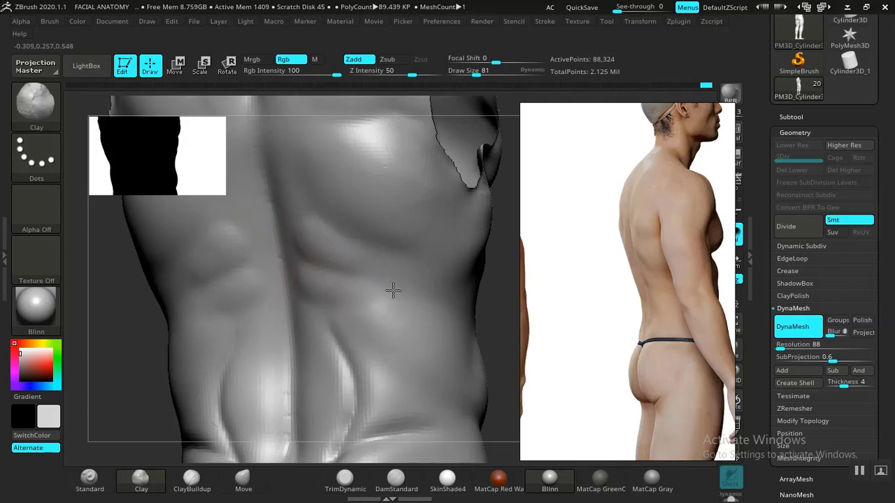
shift+drag(340, 280, 291, 221)
shift+drag(371, 273, 315, 263)
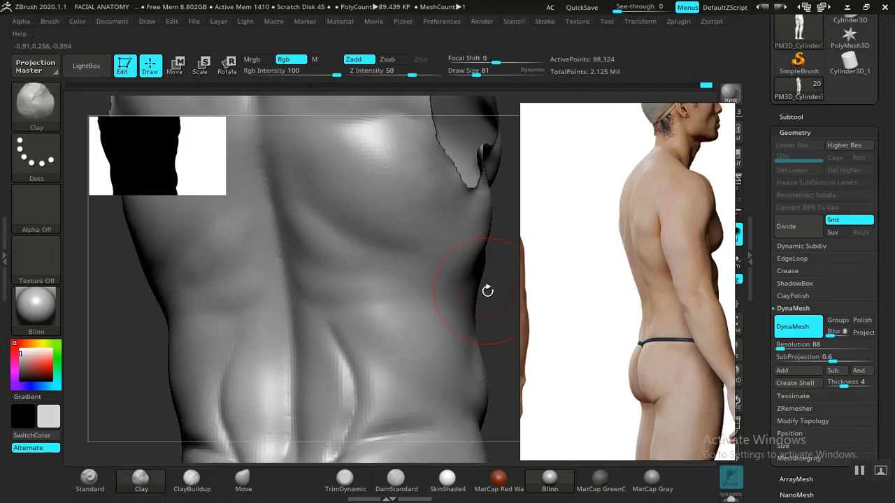
key(f)
drag(406, 199, 462, 348)
drag(439, 305, 381, 290)
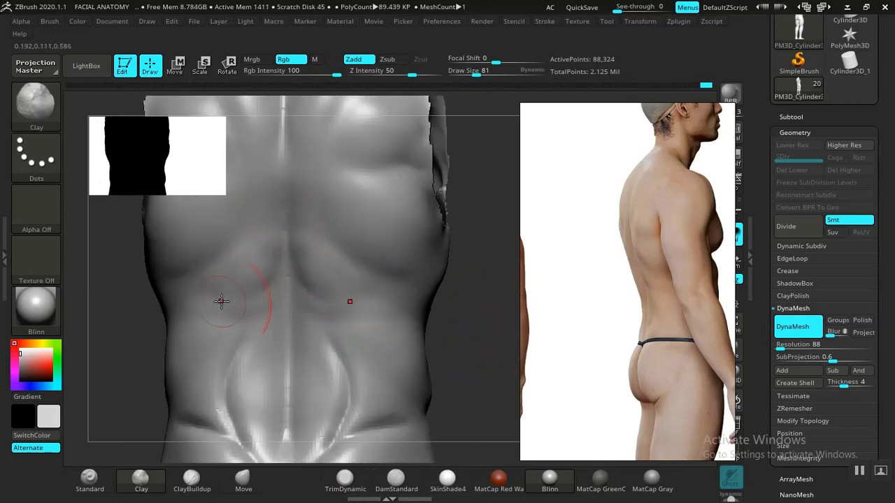
key(shift)
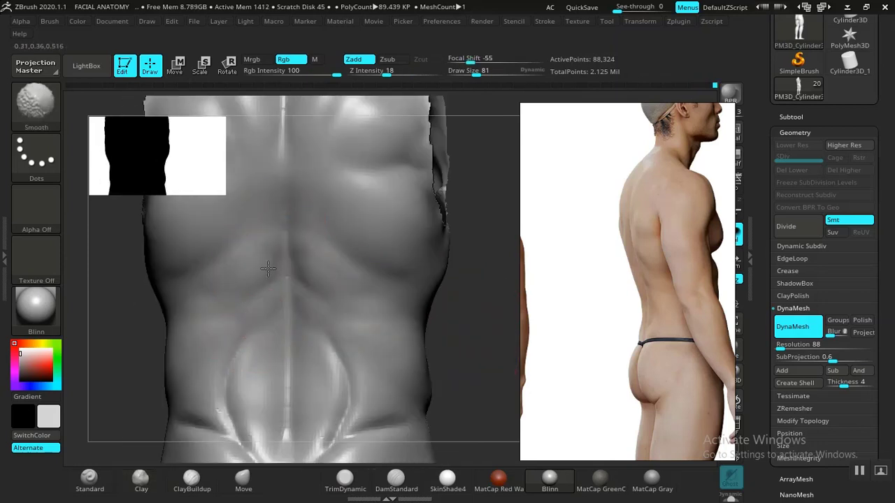
- Bring up the back-view reference, build up the lumbar muscles beside the spine with Clay at draw size 81, and smooth them
mouse_move(462, 297)
alt+mouse_down()
mouse_move(389, 228)
mouse_move(441, 296)
mouse_move(472, 260)
alt+mouse_up()
middle_drag(565, 239, 677, 238)
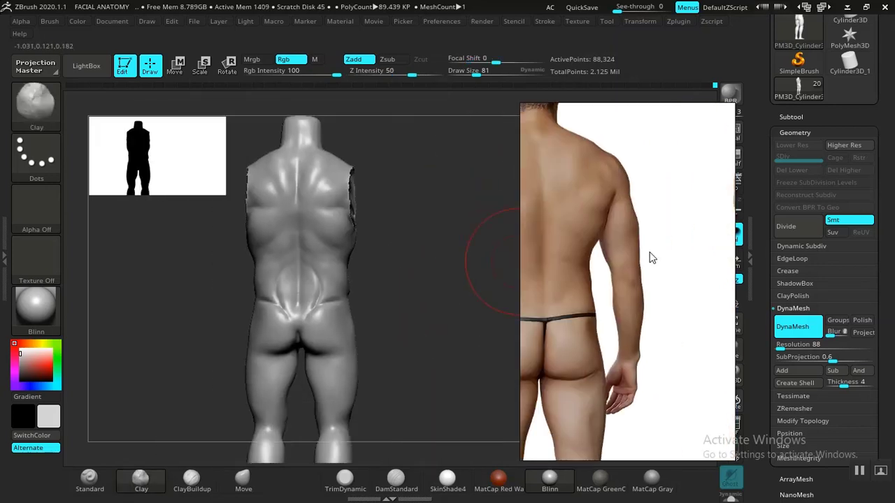
mouse_move(584, 300)
middle_down()
mouse_move(612, 306)
mouse_move(673, 295)
mouse_move(690, 311)
mouse_move(657, 319)
mouse_move(641, 346)
middle_up()
mouse_move(435, 323)
alt+mouse_down()
mouse_move(410, 270)
mouse_move(450, 340)
mouse_move(459, 300)
mouse_move(460, 343)
mouse_move(465, 260)
mouse_move(477, 244)
mouse_move(493, 310)
mouse_move(490, 300)
alt+mouse_up()
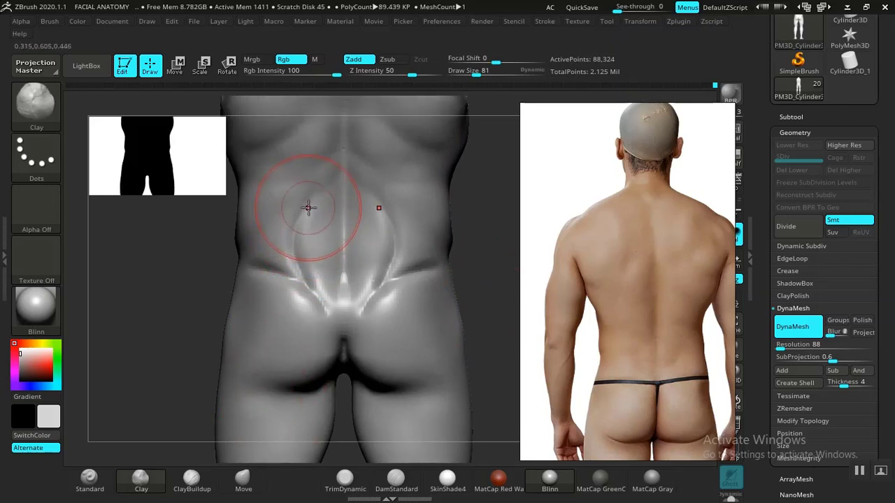
mouse_move(304, 199)
mouse_down()
mouse_move(295, 252)
mouse_move(309, 256)
mouse_move(326, 199)
mouse_move(326, 250)
mouse_move(295, 273)
mouse_move(326, 190)
mouse_up()
key(shift)
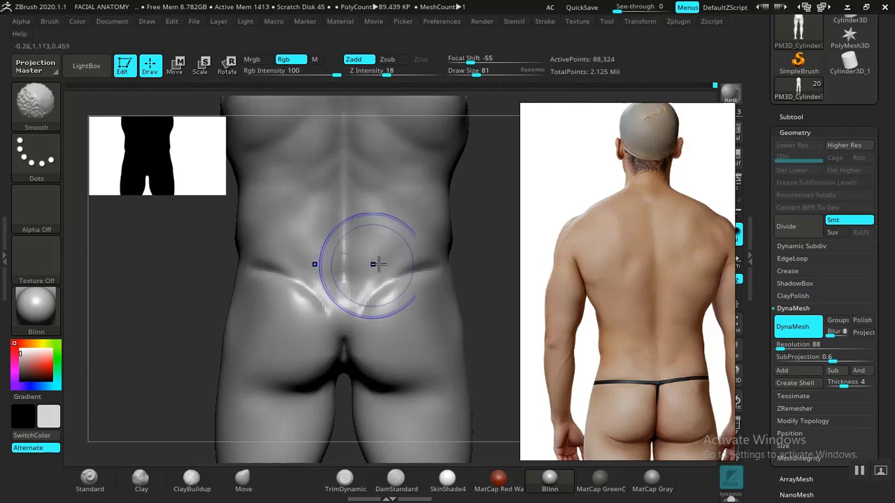
- Carve short diagonal creases above the sacrum on both sides with DamStandard at draw size 81
mouse_move(501, 280)
alt+mouse_down()
mouse_move(485, 198)
mouse_move(174, 310)
mouse_move(320, 435)
mouse_move(247, 322)
mouse_move(419, 307)
mouse_move(497, 284)
mouse_move(410, 259)
alt+mouse_up()
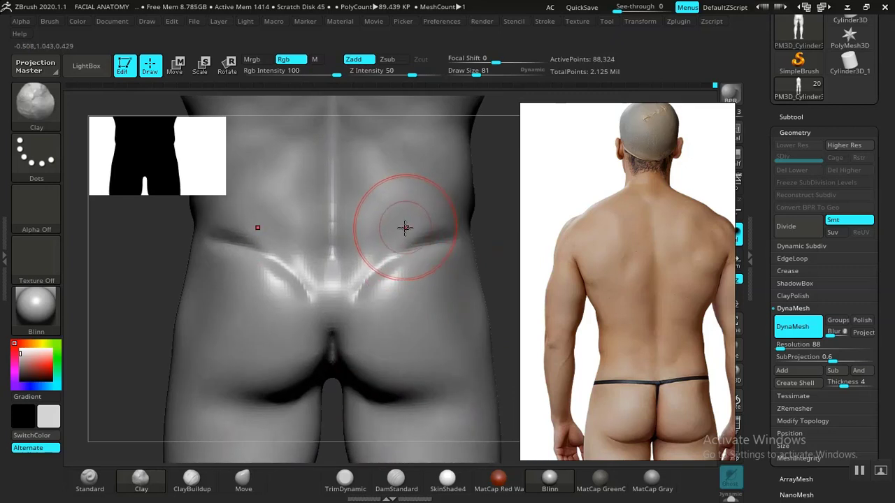
mouse_move(509, 251)
mouse_down()
mouse_move(450, 301)
mouse_move(363, 350)
mouse_up()
click(386, 480)
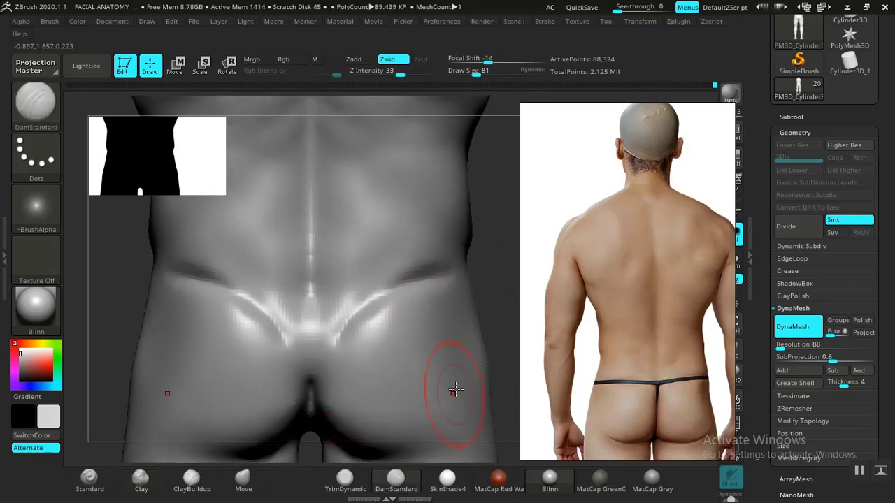
drag(492, 239, 482, 258)
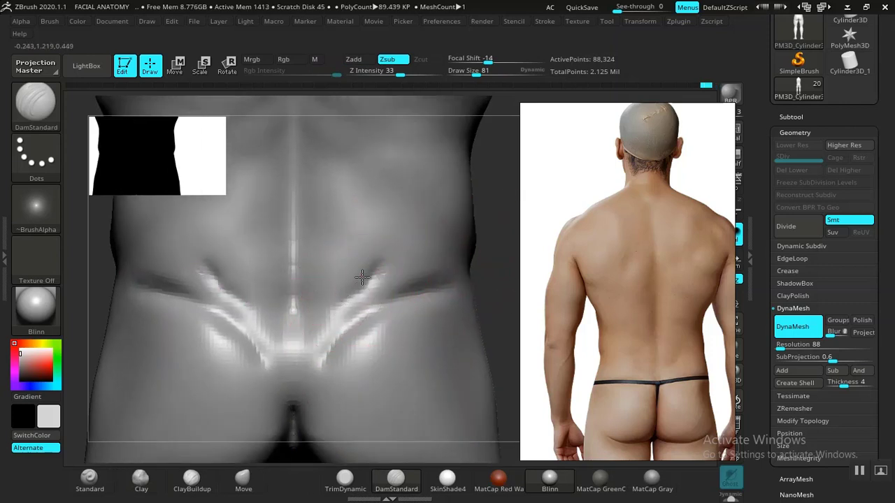
- Try to carve diagonal grooves across the lumbar muscles with DamStandard, and undo the strokes
drag(515, 231, 480, 304)
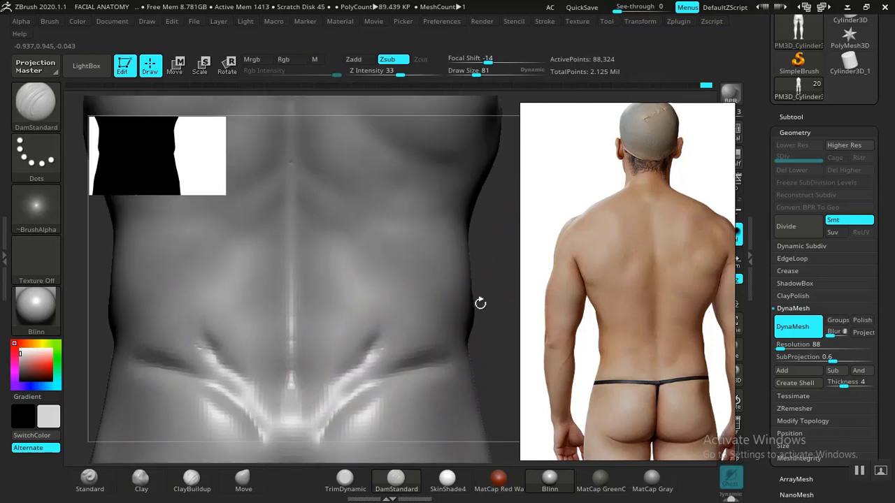
drag(367, 285, 327, 256)
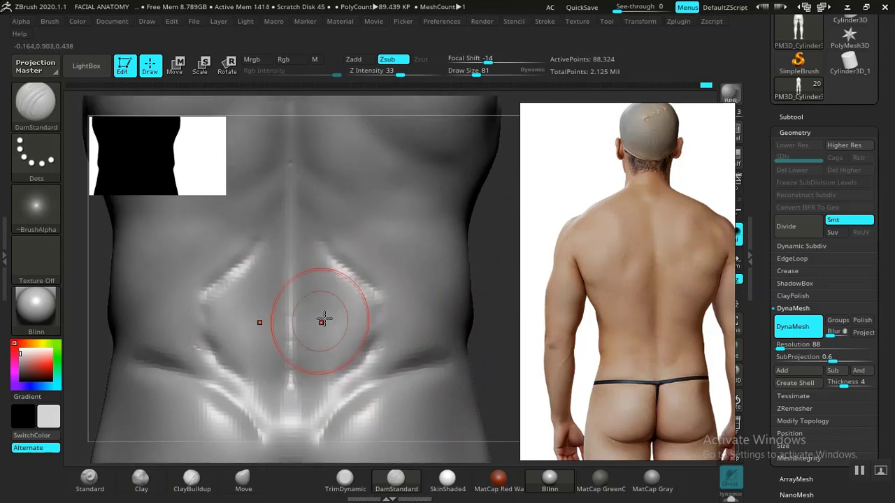
key(ctrl)
key(ctrl+z)
drag(352, 274, 329, 263)
key(ctrl+z)
key(ctrl+z)
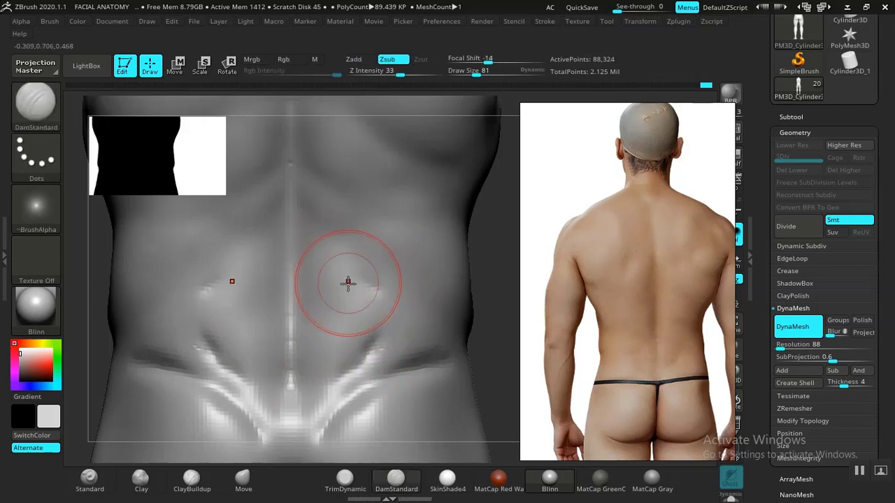
key(ctrl+z)
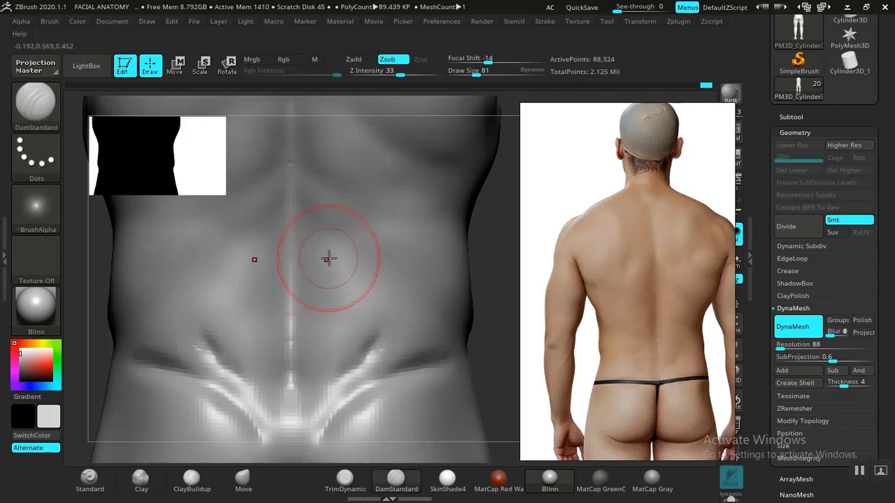
- Build up the lumbar muscles on both sides of the lower spine with Clay at intensity 50, and smooth the strokes
click(141, 478)
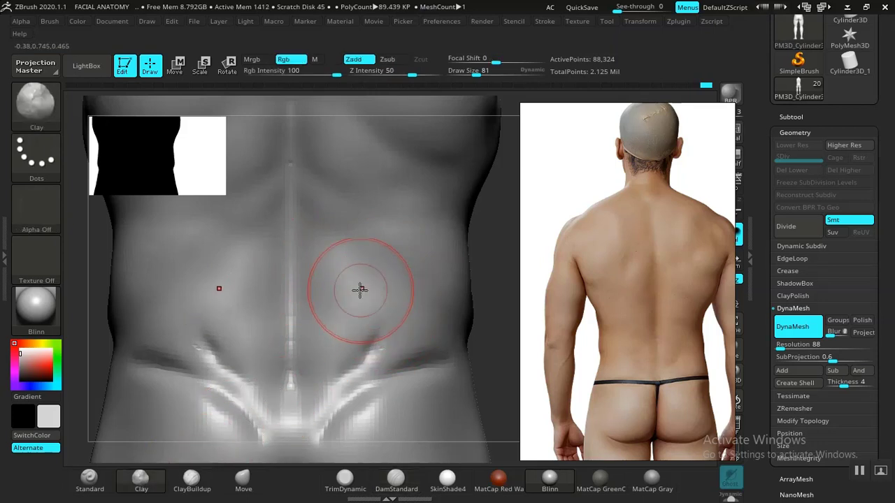
mouse_move(332, 268)
mouse_down()
mouse_move(357, 293)
mouse_move(321, 255)
mouse_up()
mouse_move(356, 293)
shift+mouse_down()
mouse_move(357, 307)
mouse_move(275, 336)
mouse_move(264, 315)
mouse_move(263, 380)
mouse_move(274, 389)
mouse_move(273, 358)
shift+mouse_up()
drag(256, 316, 250, 355)
mouse_move(252, 337)
mouse_down()
mouse_move(251, 361)
mouse_move(266, 340)
mouse_move(240, 295)
mouse_up()
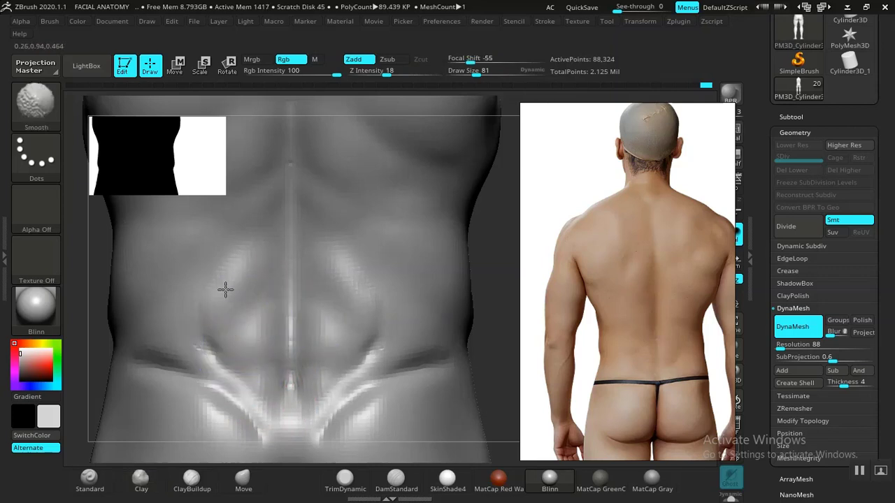
- Carve a diagonal crease beside the lower spine above the sacrum with DamStandard, and soften it with Smooth
alt+drag(504, 289, 378, 170)
mouse_move(453, 278)
mouse_down()
mouse_move(410, 285)
mouse_move(448, 278)
mouse_move(462, 303)
mouse_move(465, 283)
mouse_move(475, 356)
mouse_move(297, 311)
mouse_up()
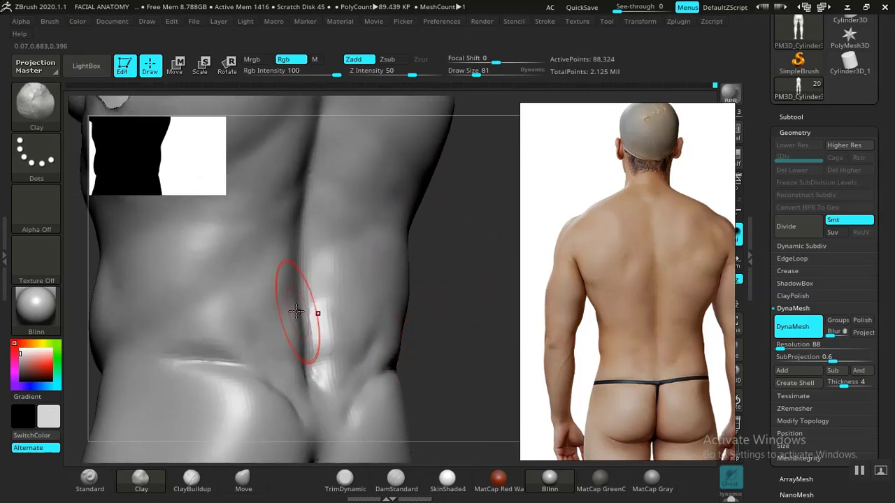
click(395, 482)
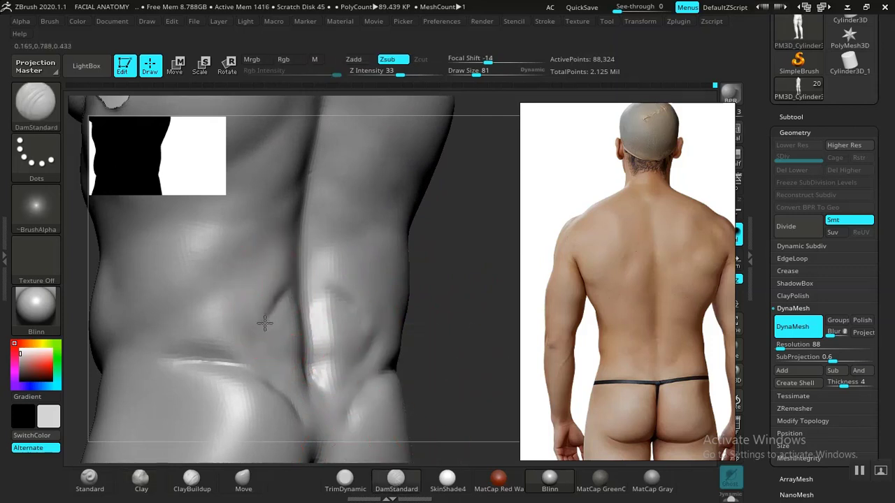
key(shift)
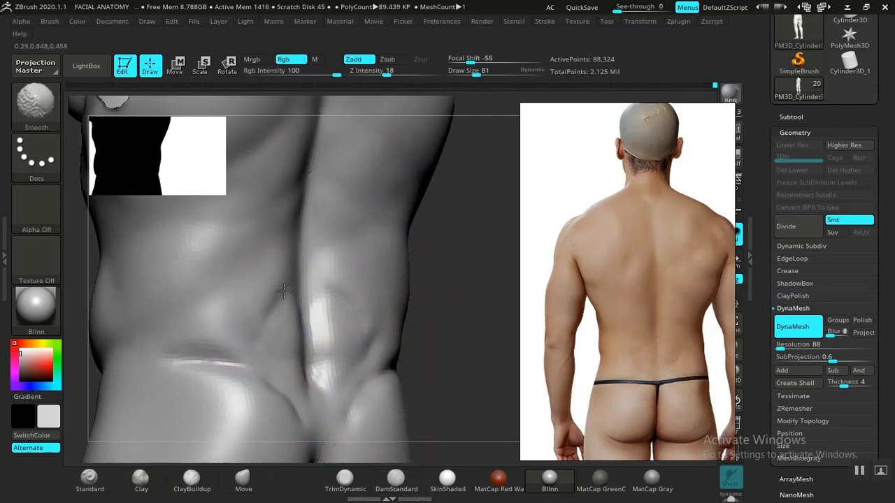
shift+drag(284, 291, 335, 280)
- Refine the lumbar area beside the spine with ClayBuildup at intensity 16, and smooth it
alt+drag(419, 261, 400, 260)
mouse_move(400, 265)
mouse_down()
mouse_move(469, 342)
mouse_move(470, 331)
mouse_move(479, 356)
mouse_up()
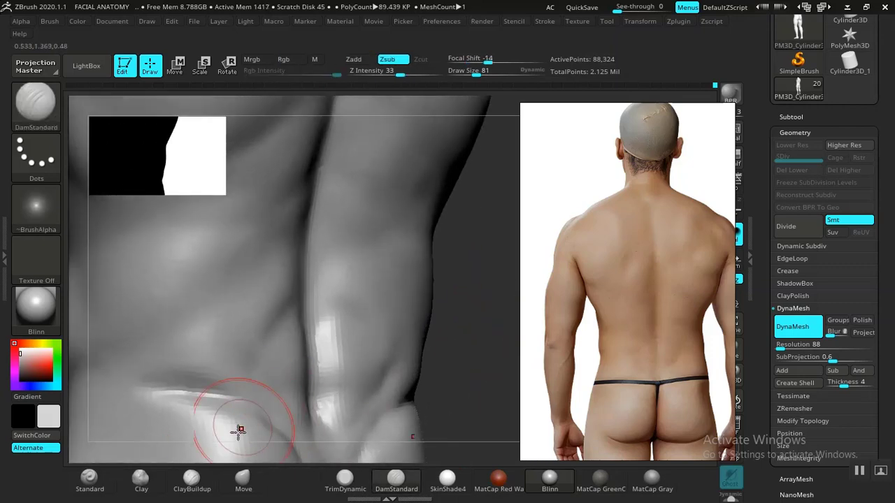
click(192, 480)
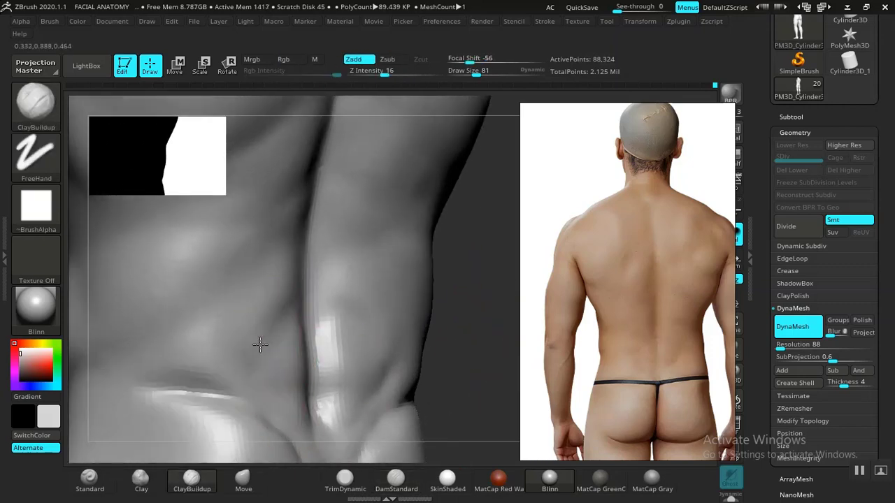
key(shift)
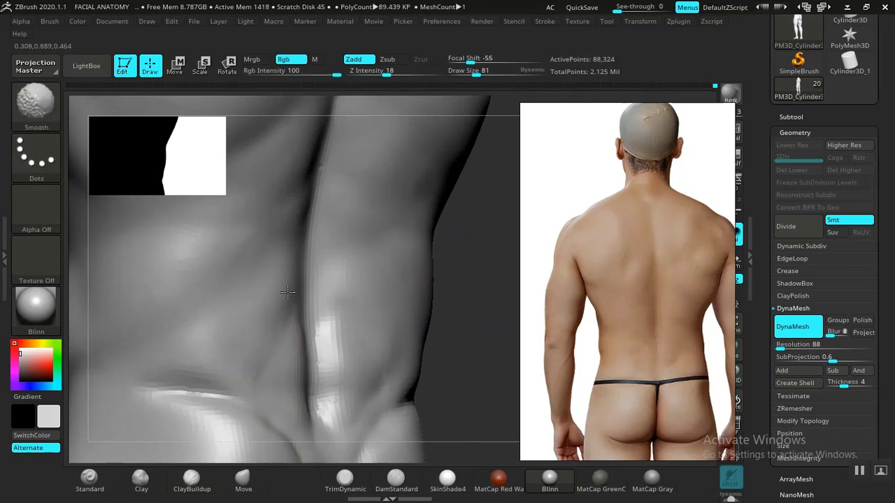
- Examine the full back, the neck and the tops of the shoulders from several angles against the back reference
key(f)
mouse_move(466, 310)
mouse_down()
mouse_move(406, 298)
mouse_move(424, 320)
mouse_move(418, 271)
mouse_move(426, 303)
mouse_move(491, 272)
mouse_up()
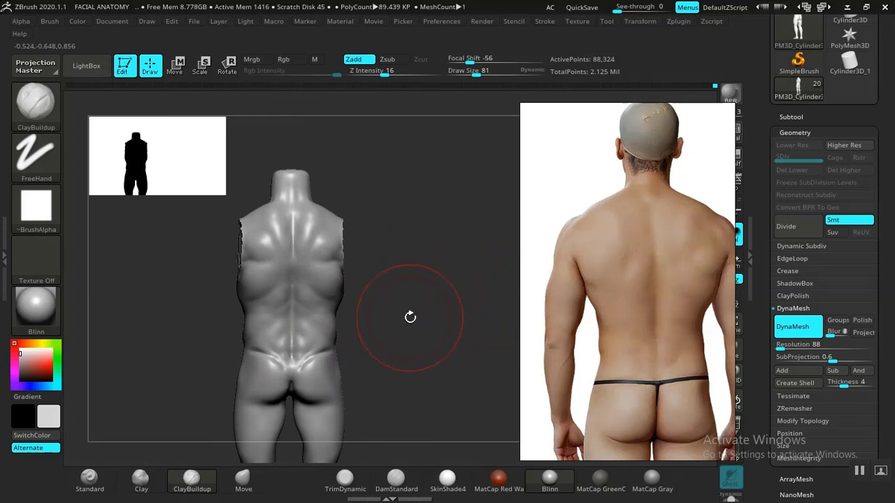
mouse_move(410, 317)
mouse_down()
mouse_move(464, 367)
mouse_move(486, 315)
mouse_move(494, 323)
mouse_move(410, 350)
mouse_up()
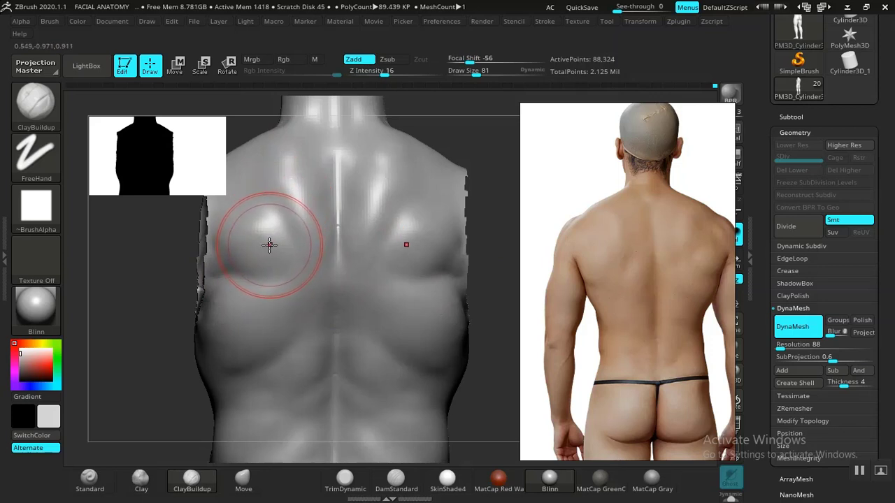
alt+drag(136, 333, 148, 358)
mouse_move(146, 370)
mouse_down()
mouse_move(180, 320)
mouse_move(269, 294)
mouse_up()
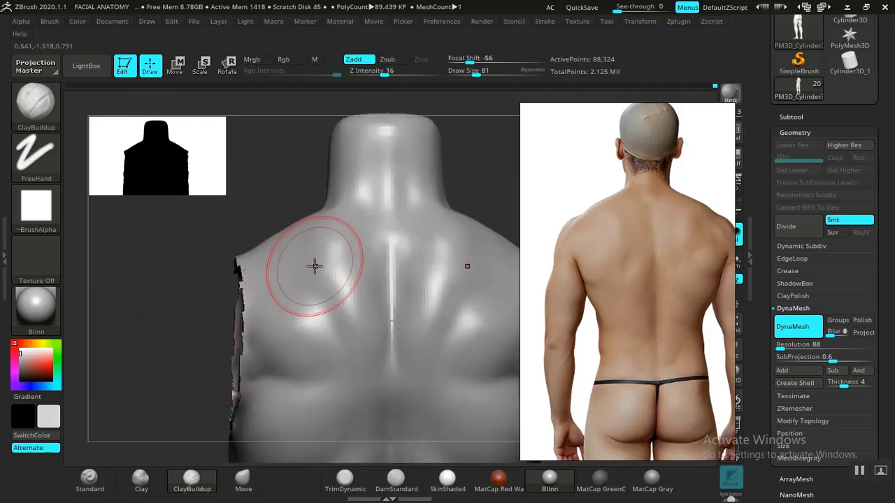
mouse_move(188, 351)
mouse_down()
mouse_move(158, 345)
mouse_move(174, 349)
mouse_move(163, 329)
mouse_move(164, 352)
mouse_move(217, 357)
mouse_up()
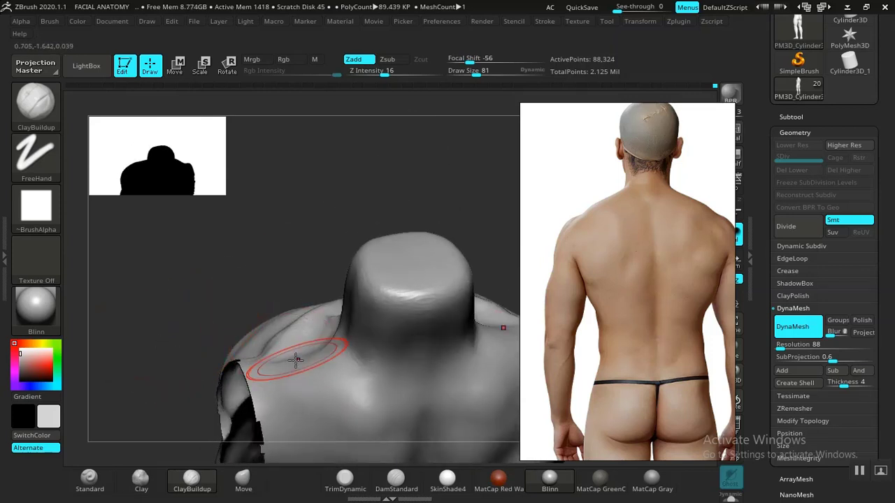
drag(210, 315, 258, 321)
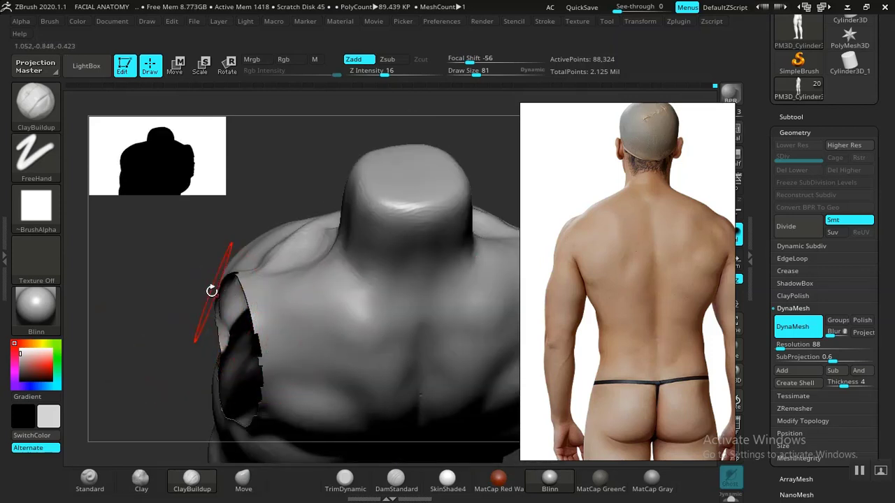
drag(169, 299, 404, 306)
- Build up the vertebra bump at the base of the neck with Clay at draw size 81
click(140, 478)
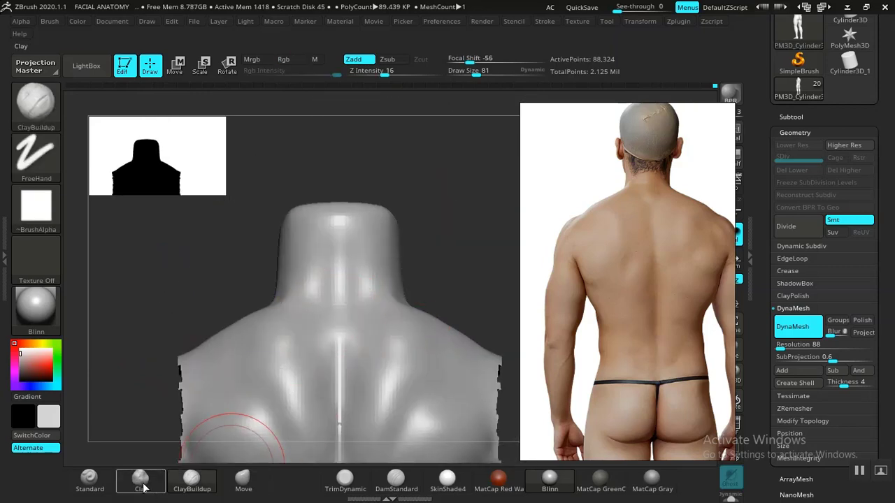
mouse_move(430, 249)
mouse_down()
mouse_move(453, 215)
mouse_move(358, 302)
mouse_up()
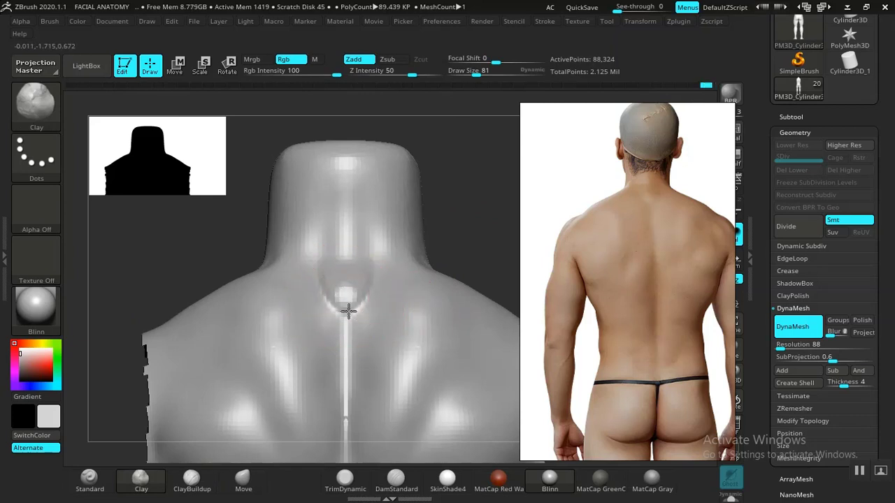
mouse_move(437, 253)
mouse_down()
mouse_move(459, 270)
mouse_move(390, 326)
mouse_up()
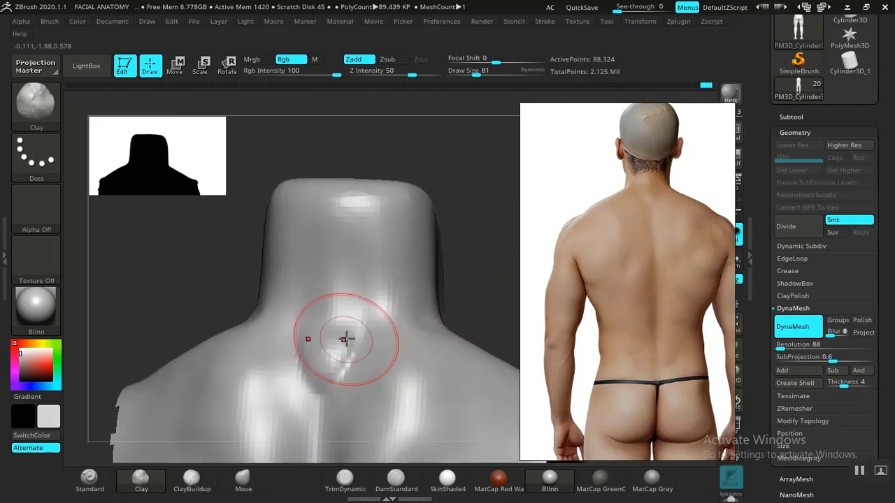
mouse_move(348, 348)
mouse_down()
mouse_move(320, 364)
mouse_move(308, 340)
mouse_move(358, 327)
mouse_up()
- Carve a crease along the upper and inner edges of the shoulder blades with DamStandard at draw size 81
mouse_move(459, 270)
alt+mouse_down()
mouse_move(437, 248)
mouse_move(438, 308)
mouse_move(448, 220)
mouse_move(410, 279)
alt+mouse_up()
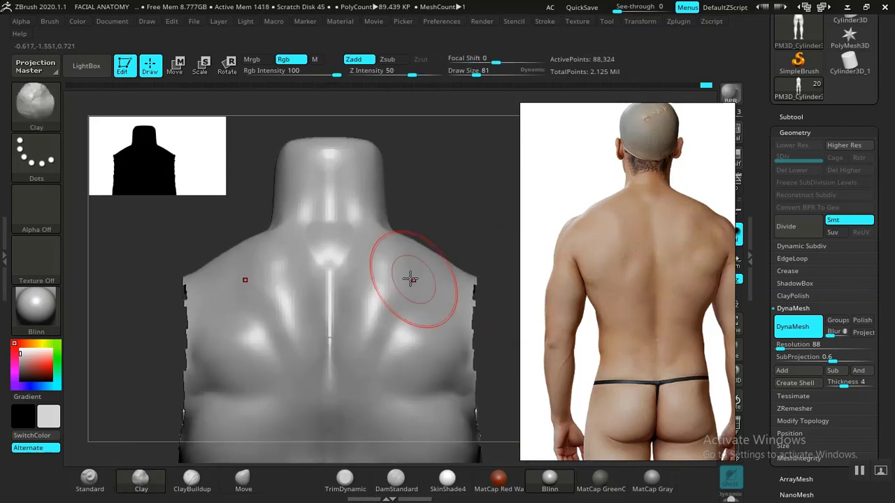
click(256, 487)
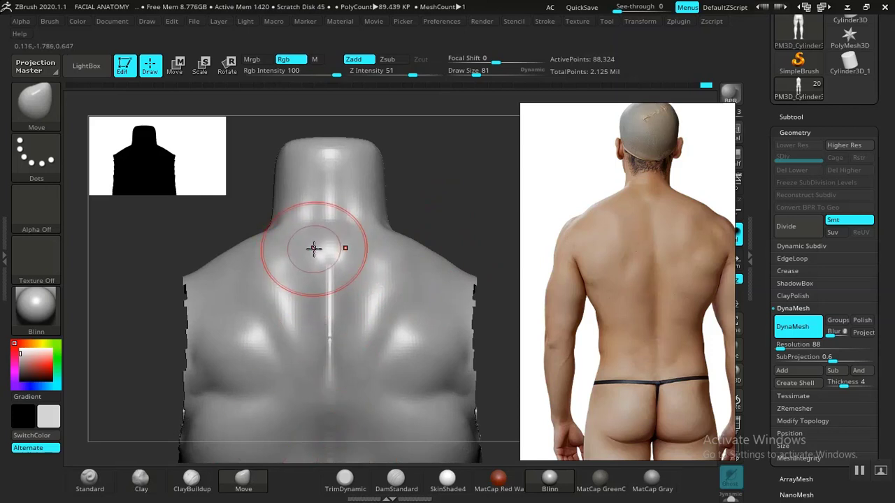
mouse_move(471, 214)
mouse_down()
mouse_move(487, 177)
mouse_move(492, 202)
mouse_move(482, 207)
mouse_move(487, 196)
mouse_move(425, 242)
mouse_up()
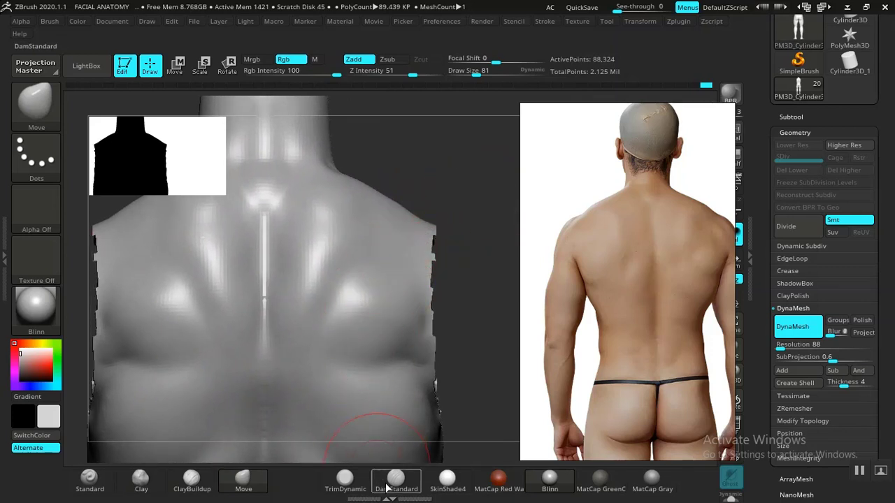
click(388, 484)
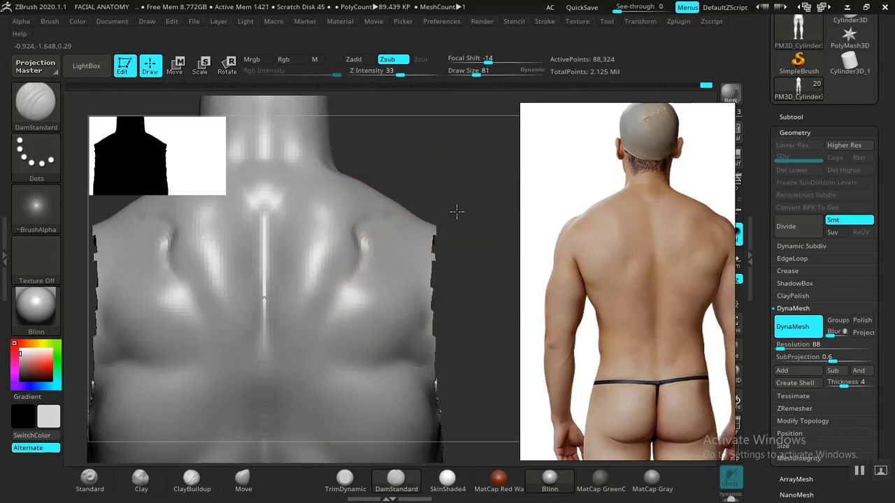
drag(456, 211, 378, 226)
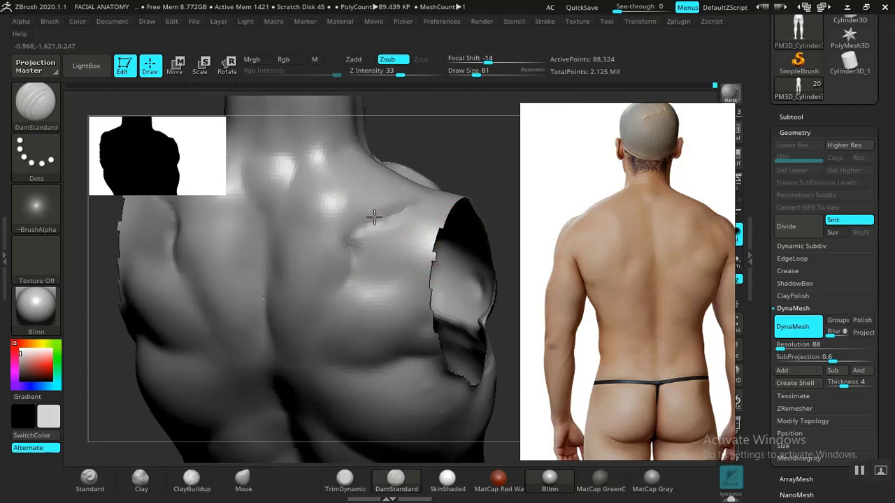
mouse_move(449, 190)
mouse_down()
mouse_move(452, 172)
mouse_move(446, 224)
mouse_move(454, 224)
mouse_move(460, 306)
mouse_move(456, 216)
mouse_move(330, 374)
mouse_up()
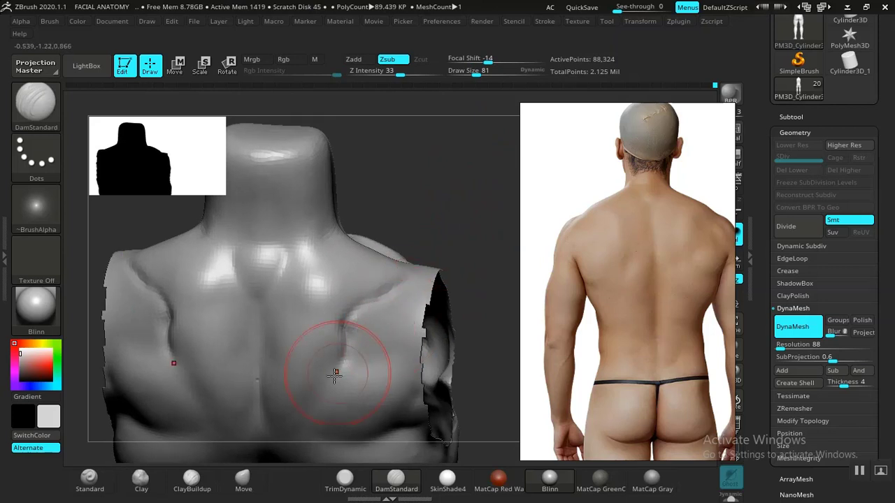
- Build up the muscle between the spine and the shoulder blade crease with Clay, and soften it with Smooth
click(142, 481)
mouse_move(329, 323)
mouse_down()
mouse_move(300, 356)
mouse_move(350, 295)
mouse_move(390, 277)
mouse_move(308, 300)
mouse_move(300, 350)
mouse_move(324, 315)
mouse_move(303, 369)
mouse_up()
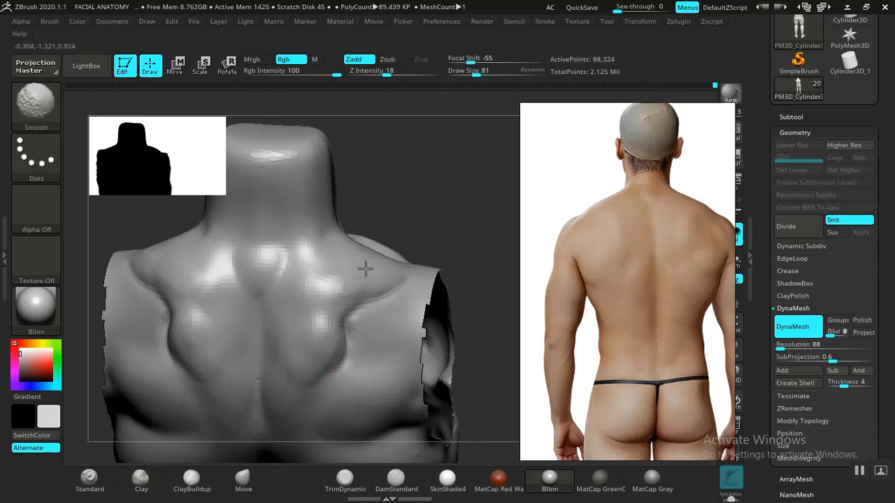
mouse_move(438, 235)
alt+mouse_down()
mouse_move(439, 160)
mouse_move(451, 216)
alt+mouse_up()
mouse_move(435, 283)
alt+mouse_down()
mouse_move(445, 208)
mouse_move(472, 262)
mouse_move(473, 236)
mouse_move(467, 280)
alt+mouse_up()
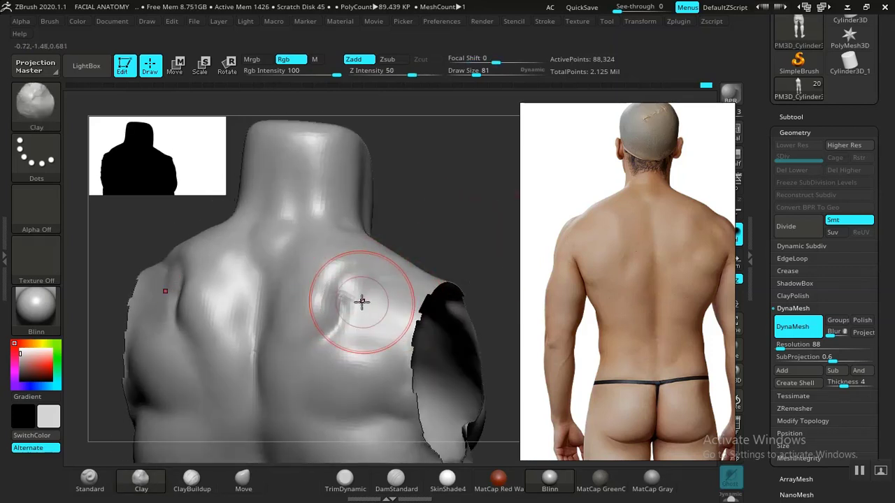
- Build up the inner edge of the shoulder blade with ClayBuildup at intensity 16, and smooth the strokes
key(ctrl)
click(192, 480)
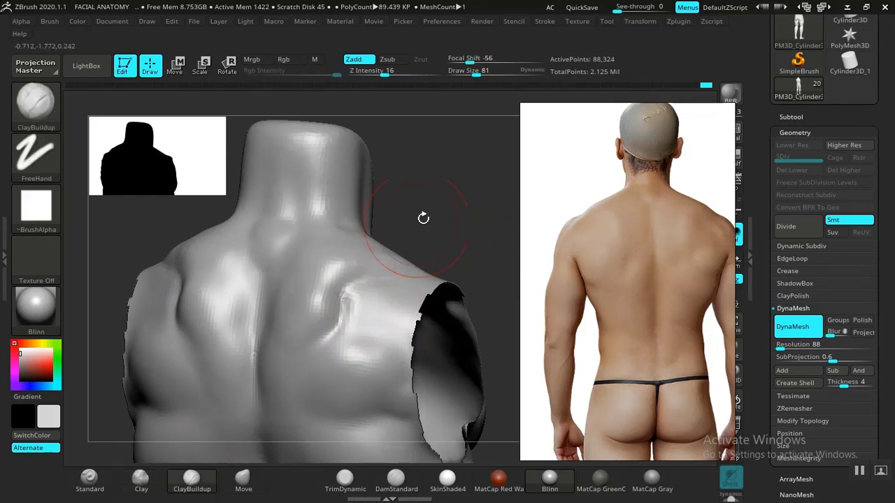
alt+drag(424, 216, 339, 319)
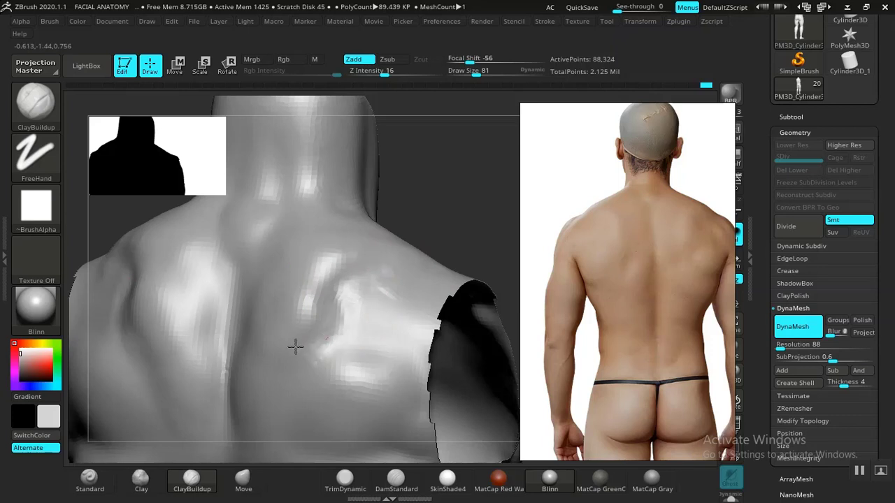
key(shift)
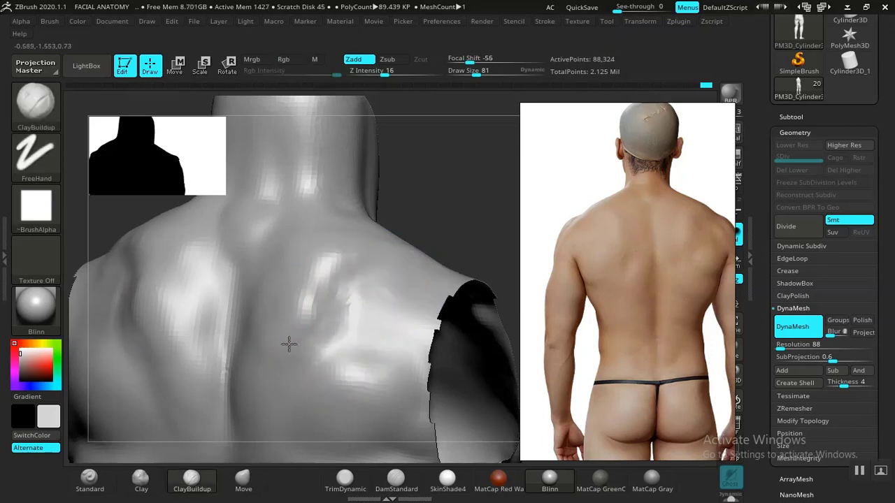
key(shift)
- Smooth the upper back around the trapezius and shoulder blades to blend the muscle forms
alt+drag(420, 202, 373, 96)
shift+drag(437, 223, 433, 225)
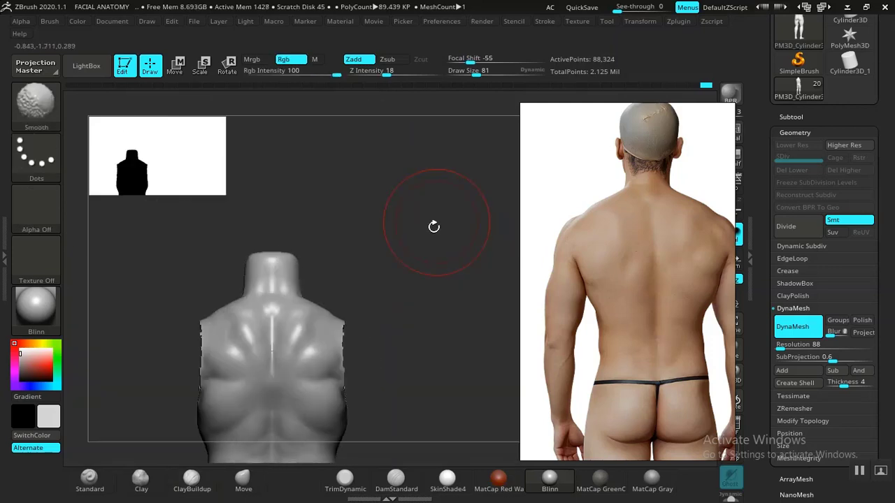
mouse_move(417, 286)
alt+mouse_down()
mouse_move(445, 172)
mouse_move(467, 293)
mouse_move(471, 277)
alt+mouse_up()
key(shift)
shift+drag(244, 290, 247, 290)
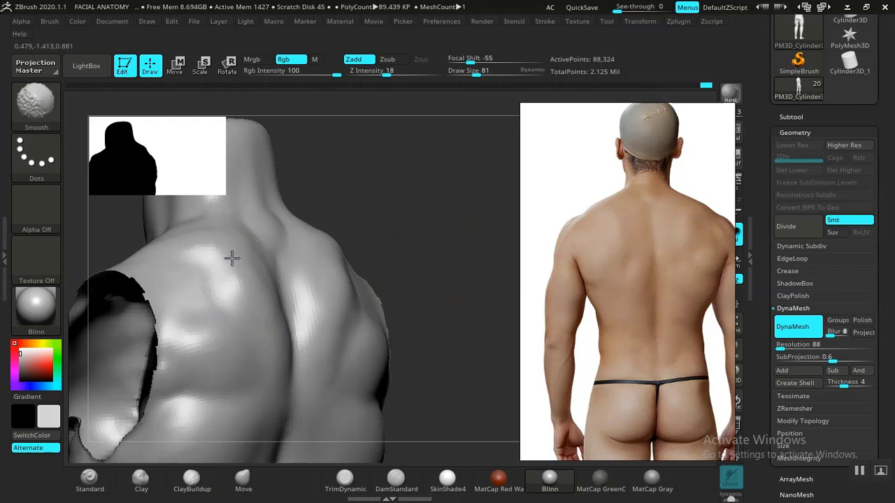
shift+drag(232, 258, 241, 244)
- Build up the diagonal muscle forms below the shoulder blades with ClayBuildup at intensity 16, and smooth them
mouse_move(451, 251)
shift+mouse_down()
mouse_move(487, 230)
mouse_move(397, 143)
mouse_move(460, 207)
mouse_move(480, 277)
mouse_move(471, 261)
mouse_move(482, 258)
mouse_move(475, 277)
mouse_move(491, 242)
mouse_move(485, 288)
shift+mouse_up()
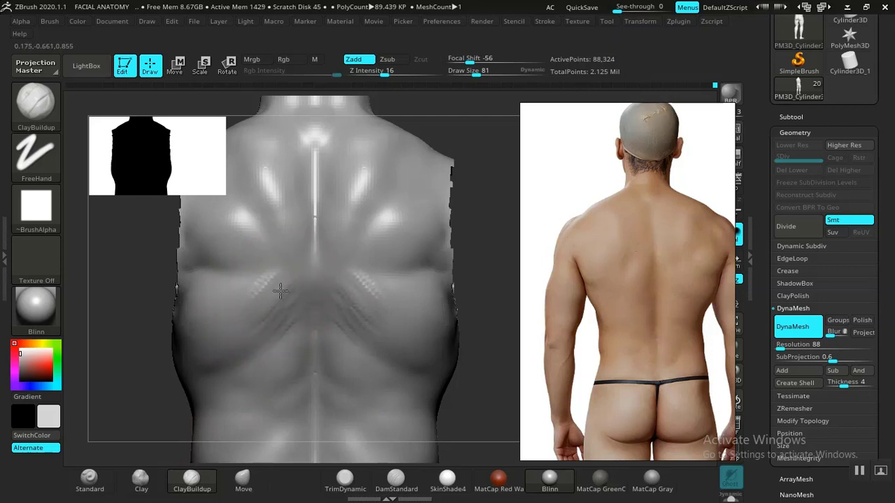
key(shift)
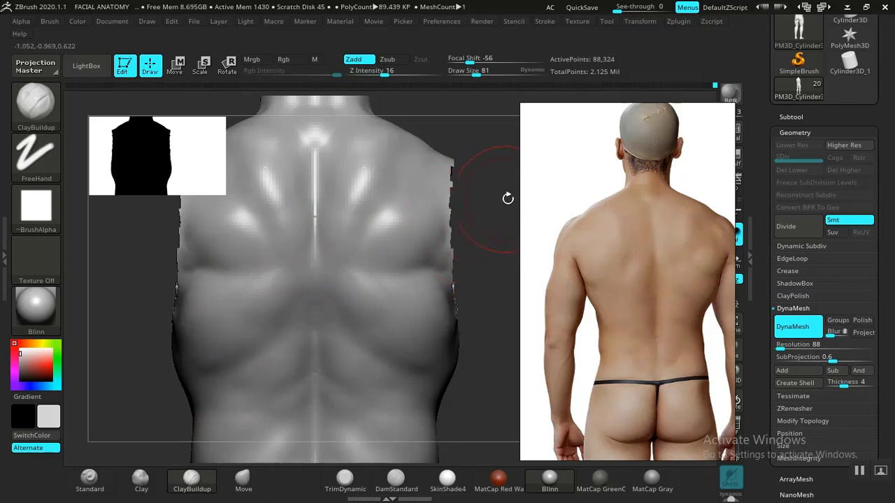
- Unhide the arms and compare the whole back with the back reference
drag(508, 199, 452, 271)
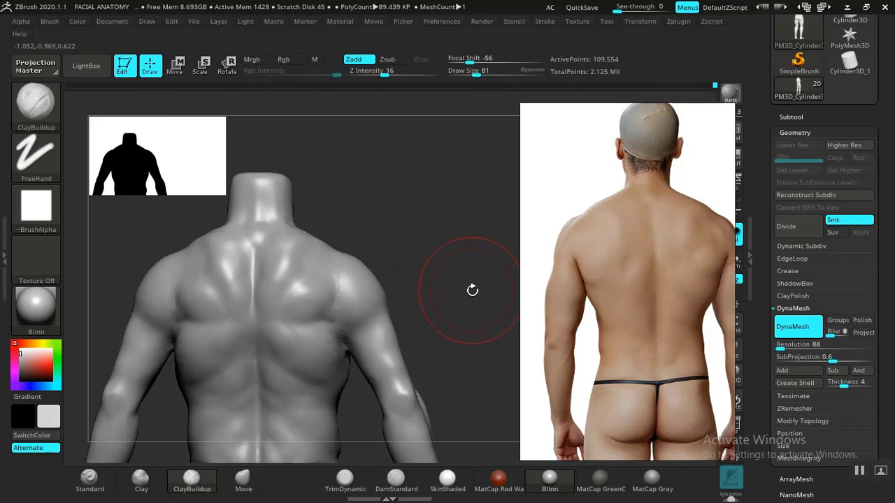
mouse_move(471, 289)
mouse_down()
mouse_move(429, 263)
mouse_move(421, 283)
mouse_move(457, 222)
mouse_move(483, 283)
mouse_up()
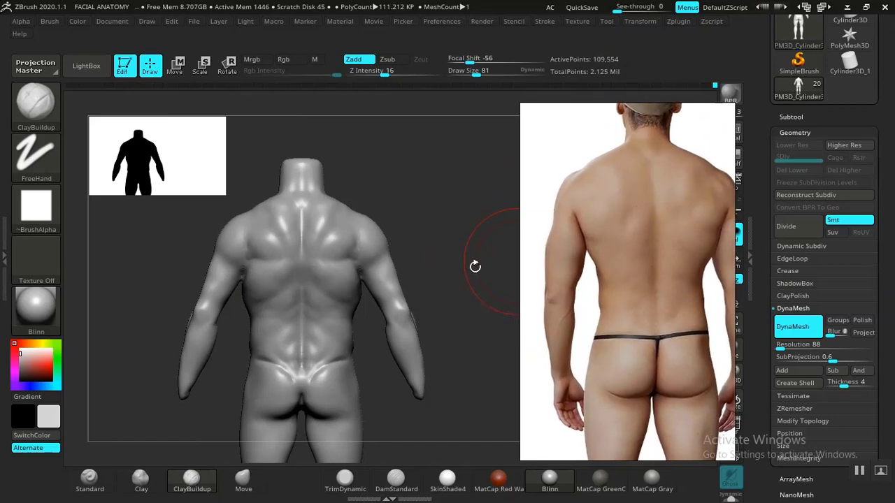
drag(475, 266, 491, 203)
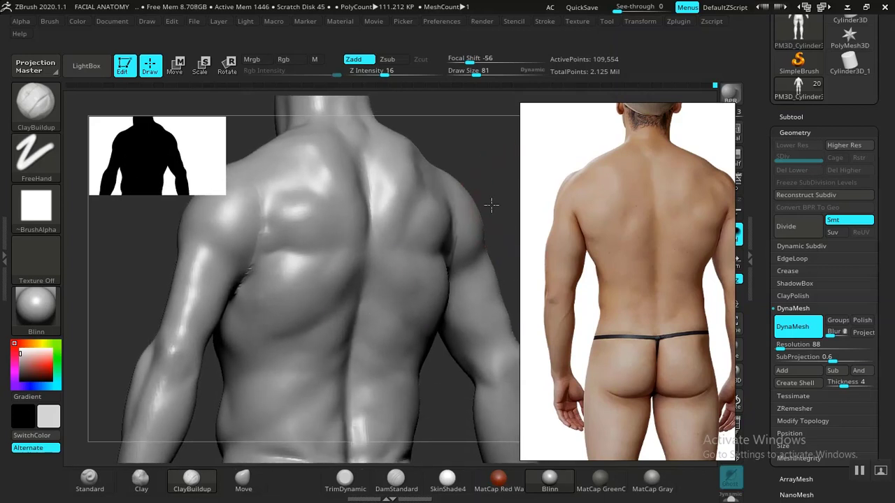
- Smooth the seam between the back and the arm around the rear shoulder, armpit and upper arm
drag(116, 310, 224, 297)
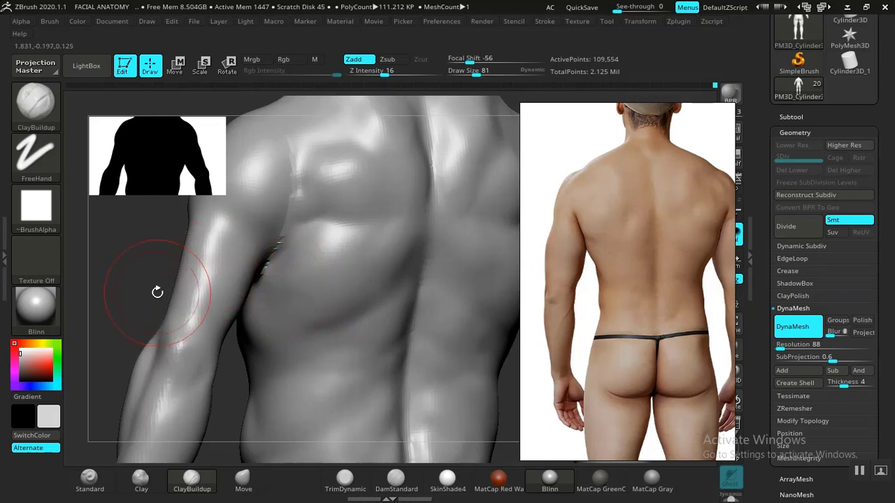
mouse_move(158, 292)
mouse_down()
mouse_move(146, 296)
mouse_move(240, 300)
mouse_move(233, 294)
mouse_up()
key(shift)
alt+drag(140, 347, 155, 269)
alt+drag(462, 272, 425, 326)
mouse_move(226, 277)
mouse_down()
mouse_move(190, 314)
mouse_move(189, 322)
mouse_move(214, 314)
mouse_move(233, 323)
mouse_move(217, 345)
mouse_move(226, 324)
mouse_move(213, 336)
mouse_up()
key(shift)
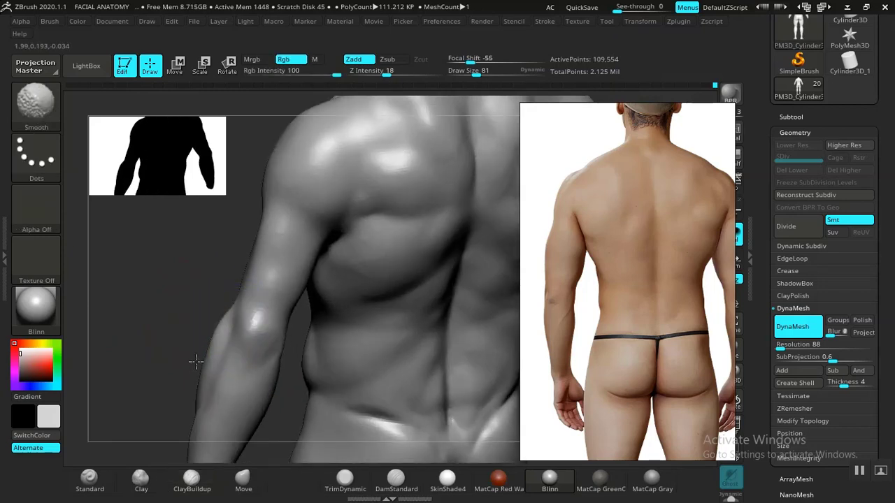
- Build up the flank above the hip with ClayBuildup at intensity 16, and smooth it into the waist
alt+drag(130, 227, 128, 164)
drag(161, 300, 209, 305)
mouse_move(471, 293)
alt+mouse_down()
mouse_move(448, 284)
mouse_move(482, 247)
mouse_move(240, 373)
mouse_move(248, 358)
mouse_move(260, 375)
mouse_move(254, 391)
mouse_move(228, 408)
mouse_move(261, 394)
mouse_move(282, 343)
alt+mouse_up()
key(shift)
drag(235, 370, 320, 360)
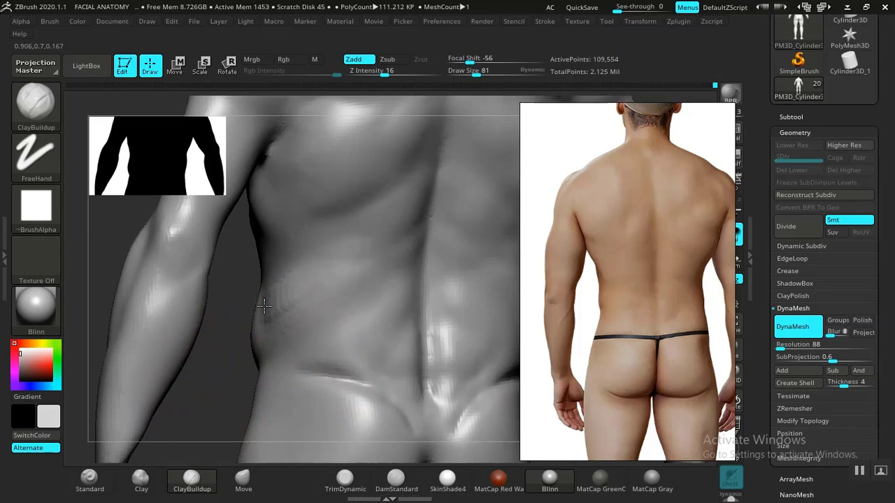
drag(256, 391, 279, 341)
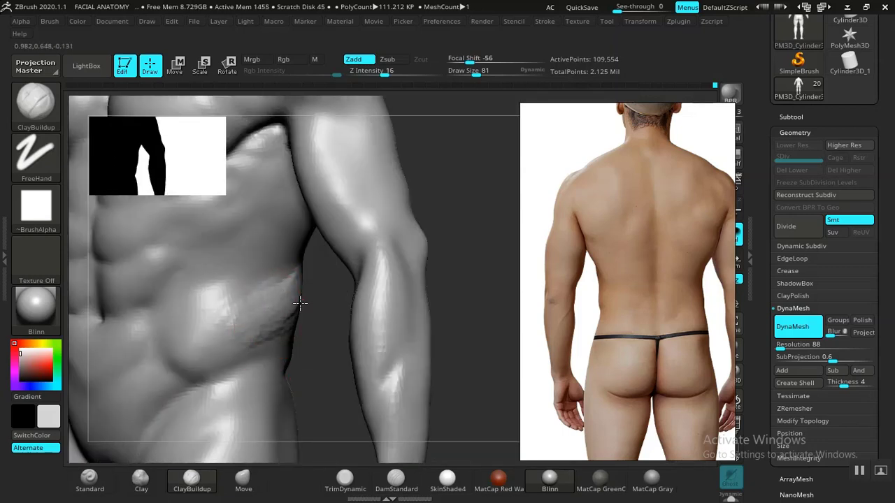
shift+drag(267, 331, 265, 326)
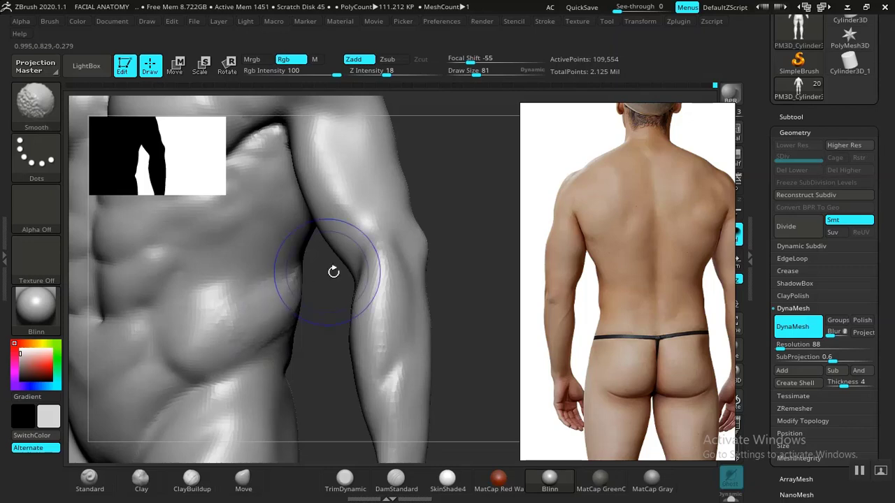
mouse_move(334, 271)
mouse_down()
mouse_move(340, 226)
mouse_move(443, 310)
mouse_move(444, 278)
mouse_move(463, 300)
mouse_up()
mouse_move(471, 239)
alt+mouse_down()
mouse_move(483, 250)
mouse_move(490, 307)
alt+mouse_up()
mouse_move(241, 331)
shift+mouse_down()
mouse_move(182, 335)
mouse_move(197, 338)
mouse_move(218, 390)
mouse_move(174, 295)
mouse_move(180, 303)
mouse_move(410, 305)
mouse_move(438, 206)
mouse_move(466, 301)
mouse_move(222, 320)
mouse_move(256, 310)
mouse_move(280, 265)
shift+mouse_up()
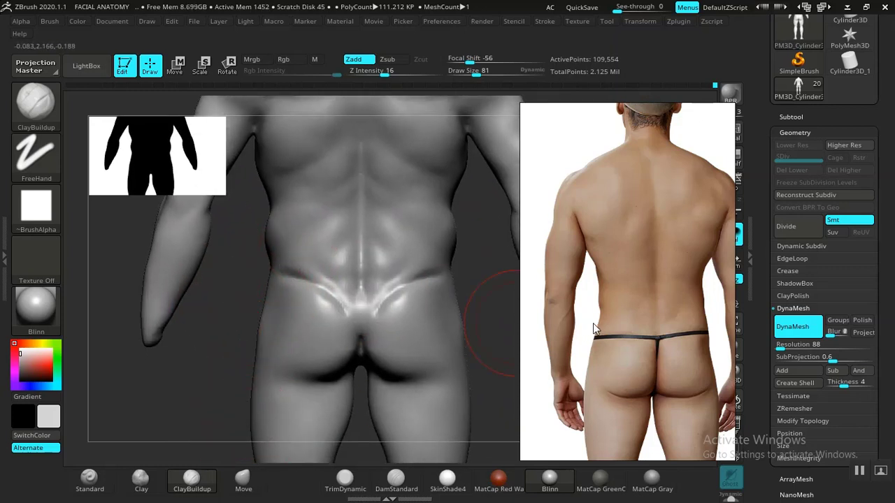
- Adjust the waist, hip and outer thigh silhouette with the Move brush at draw size 137 to match the back reference
click(239, 477)
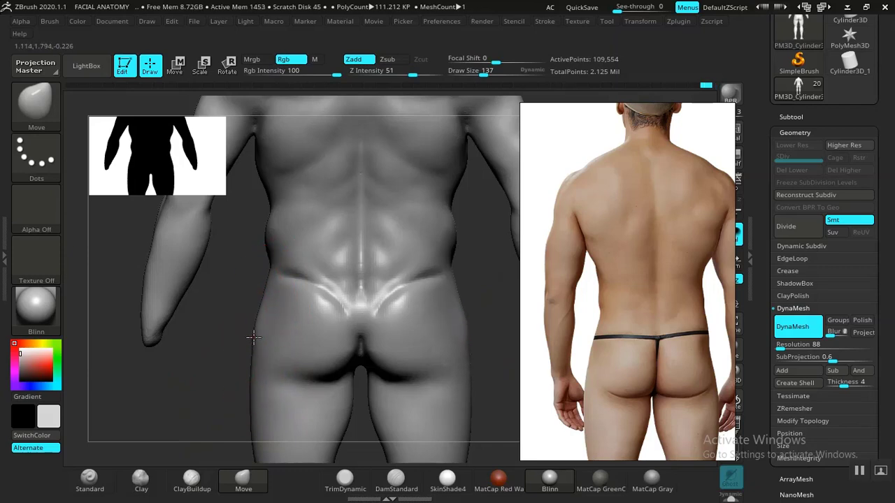
mouse_move(234, 348)
alt+mouse_down()
mouse_move(166, 255)
mouse_move(175, 270)
mouse_move(202, 259)
mouse_move(272, 356)
alt+mouse_up()
alt+drag(240, 284, 232, 345)
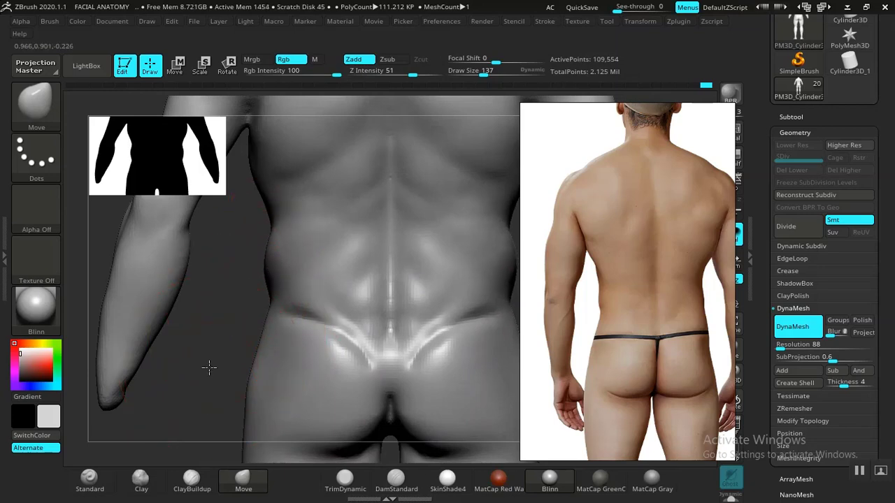
alt+drag(209, 367, 234, 396)
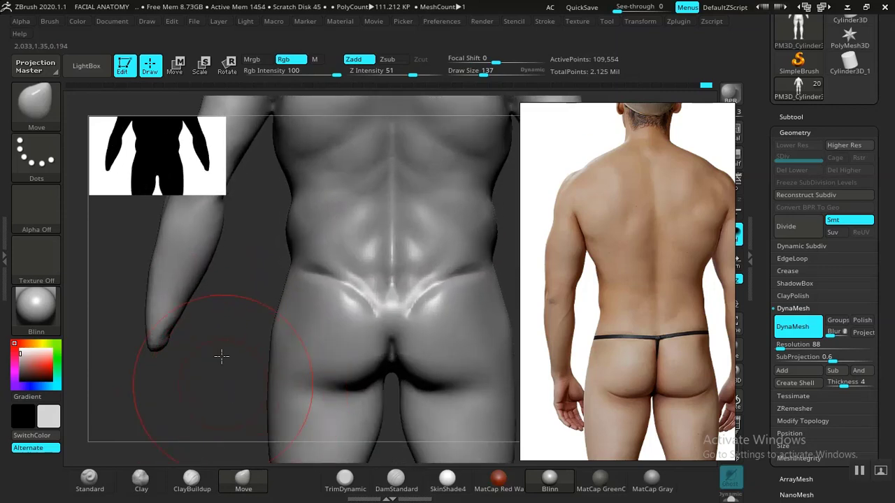
alt+drag(222, 357, 224, 256)
alt+drag(209, 375, 157, 359)
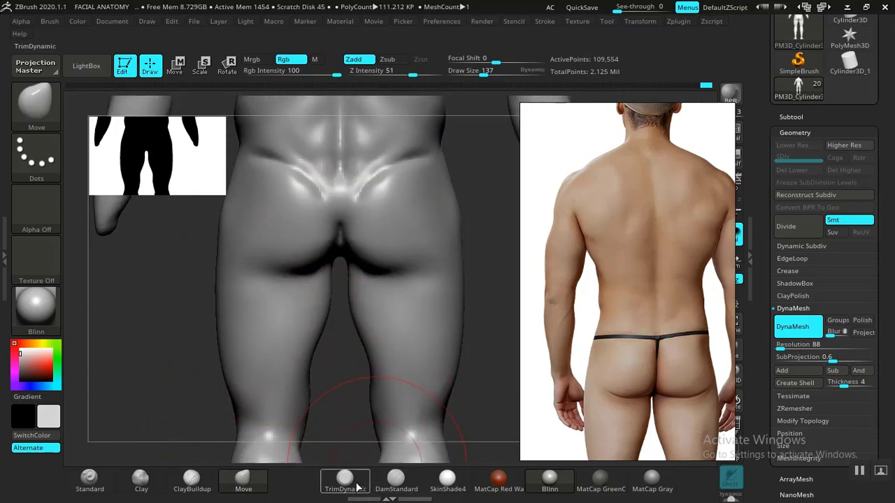
- Carve the spine groove down over the sacrum to the gluteal cleft with DamStandard at draw size 137, and smooth it
click(393, 483)
alt+drag(199, 334, 166, 416)
mouse_move(481, 342)
alt+mouse_down()
mouse_move(469, 356)
mouse_move(482, 380)
mouse_move(463, 366)
alt+mouse_up()
mouse_move(476, 322)
alt+mouse_down()
mouse_move(491, 306)
mouse_move(482, 290)
alt+mouse_up()
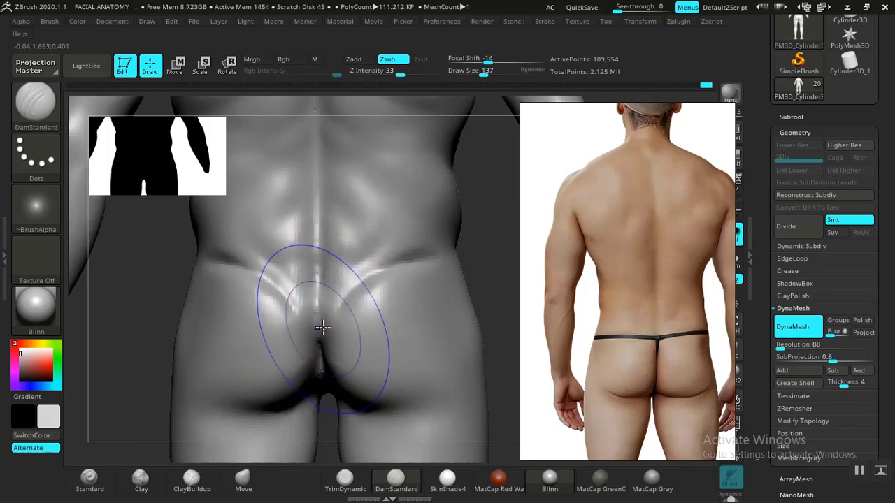
key(shift)
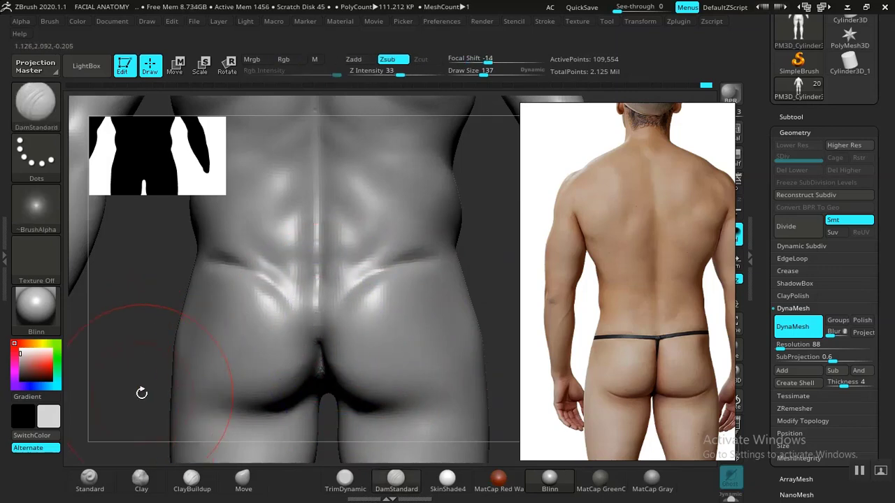
- Build up the buttocks with ClayBuildup at intensity 16 and draw size 137, and smooth them into rounded forms
mouse_move(82, 388)
mouse_down()
mouse_move(123, 451)
mouse_move(125, 378)
mouse_move(132, 384)
mouse_move(123, 385)
mouse_move(140, 317)
mouse_up()
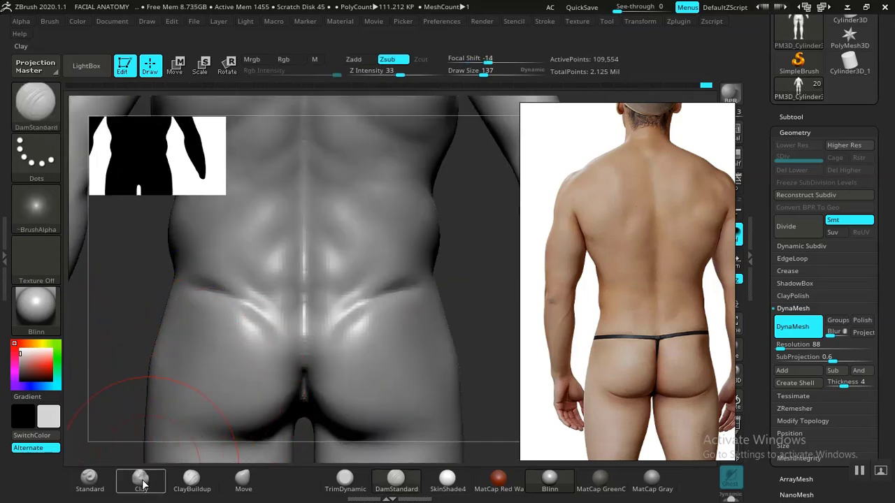
click(192, 479)
mouse_move(170, 445)
alt+mouse_down()
mouse_move(245, 349)
mouse_move(299, 339)
mouse_move(283, 308)
mouse_move(294, 346)
mouse_move(276, 263)
mouse_move(252, 343)
mouse_move(280, 279)
mouse_move(300, 321)
mouse_move(334, 316)
mouse_move(307, 329)
alt+mouse_up()
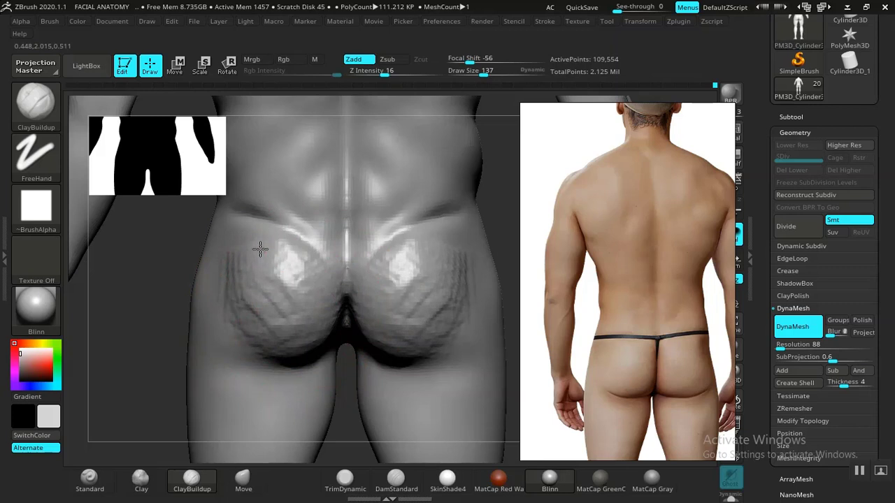
drag(260, 248, 258, 249)
shift+drag(288, 343, 288, 259)
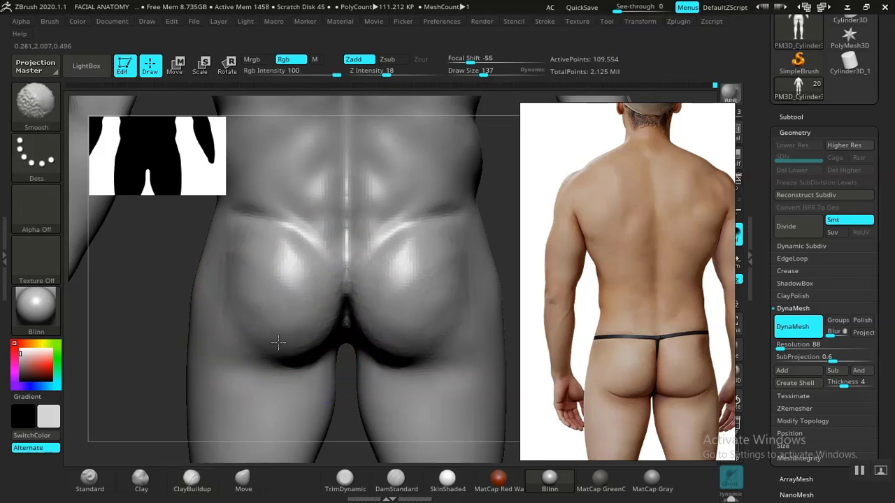
shift+drag(428, 334, 248, 350)
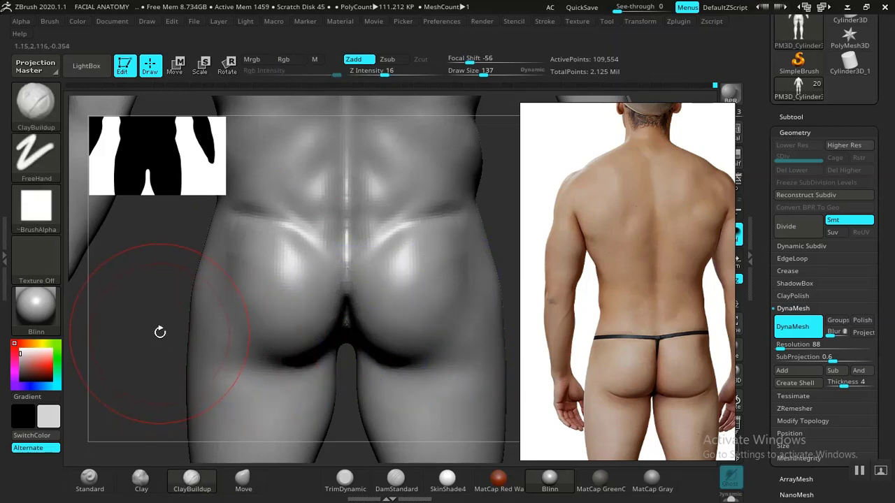
mouse_move(160, 333)
mouse_down()
mouse_move(315, 290)
mouse_move(435, 314)
mouse_move(384, 295)
mouse_up()
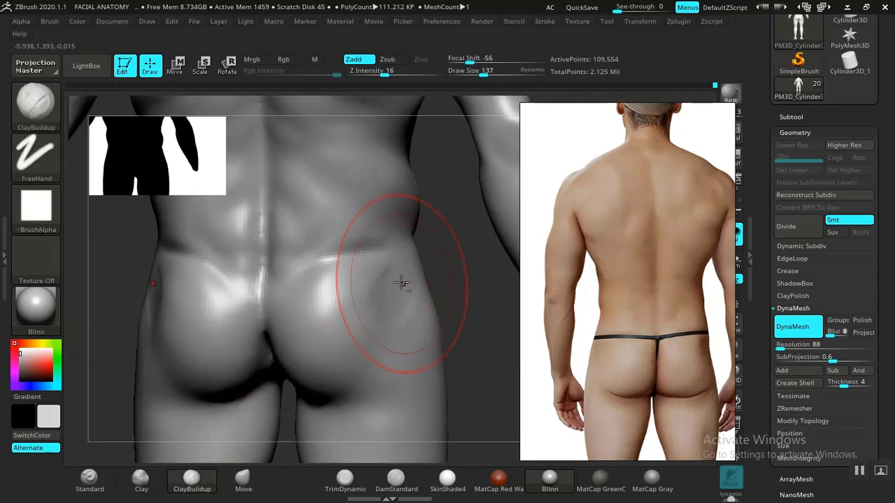
- Build up the outer and lower edges of the buttocks with ClayBuildup at intensity 16, and smooth them into the hips
mouse_move(392, 309)
mouse_down()
mouse_move(398, 320)
mouse_move(375, 338)
mouse_move(387, 297)
mouse_up()
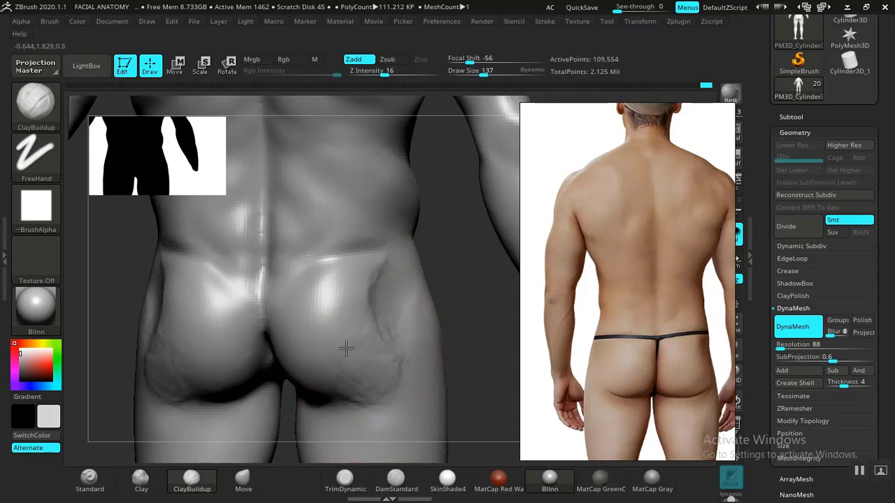
mouse_move(369, 378)
shift+mouse_down()
mouse_move(389, 373)
mouse_move(379, 392)
mouse_move(351, 393)
shift+mouse_up()
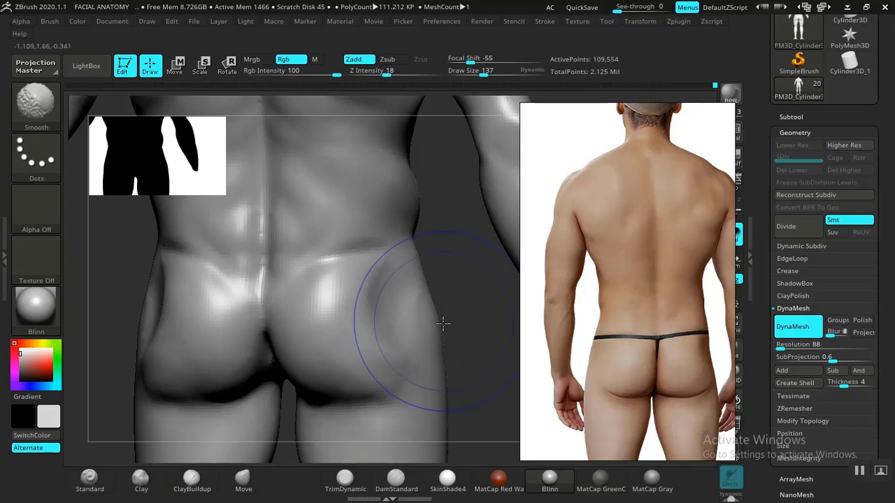
mouse_move(459, 355)
alt+mouse_down()
mouse_move(448, 245)
mouse_move(486, 321)
mouse_move(491, 381)
alt+mouse_up()
mouse_move(185, 355)
alt+mouse_down()
mouse_move(284, 395)
mouse_move(339, 329)
alt+mouse_up()
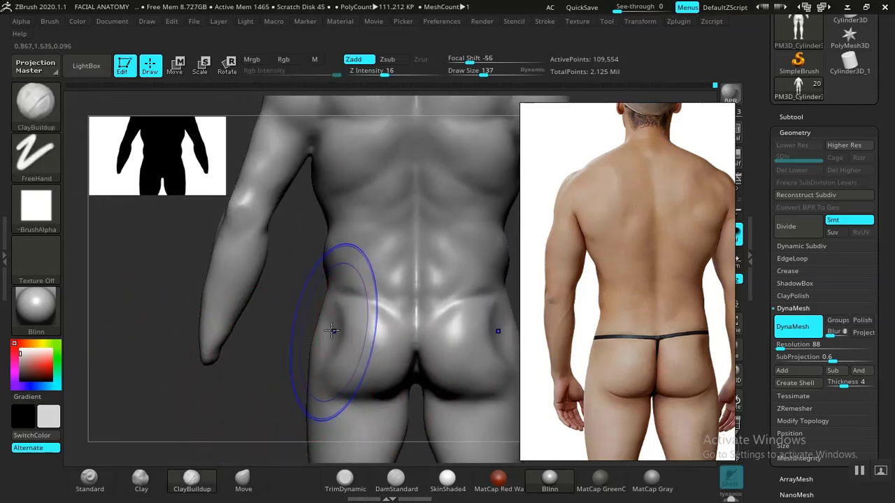
key(shift)
- Fill the inner buttocks beside the gluteal cleft with ClayBuildup at intensity 16 and draw size 137, and smooth the added volume
mouse_move(244, 403)
mouse_down()
mouse_move(226, 393)
mouse_move(369, 457)
mouse_up()
alt+drag(314, 446, 392, 304)
key(bracketright)
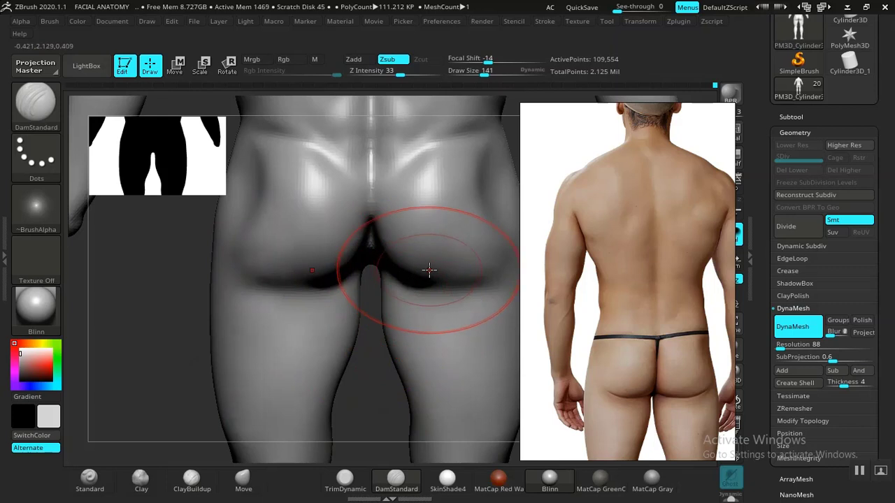
key(bracketleft)
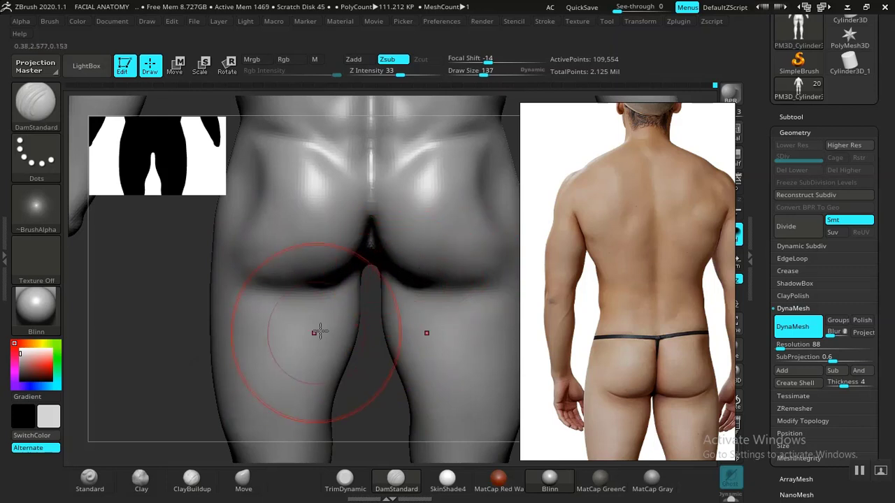
mouse_move(200, 338)
mouse_down()
mouse_move(250, 286)
mouse_move(369, 252)
mouse_up()
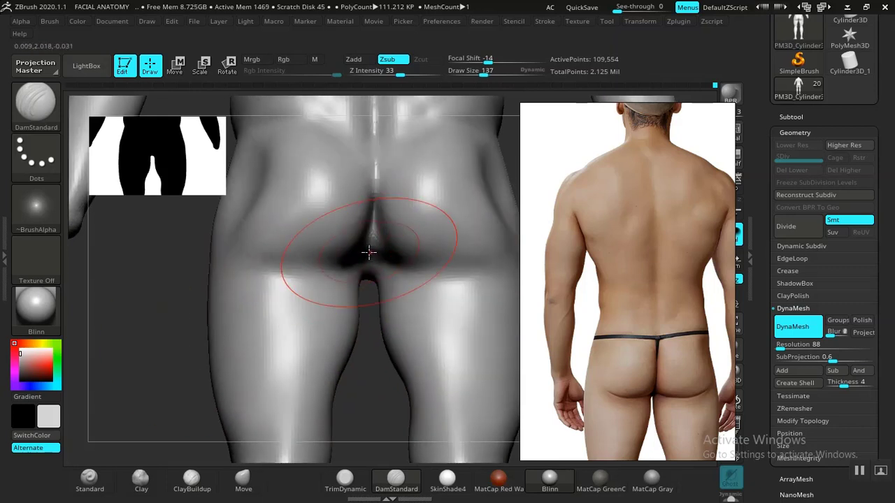
click(191, 479)
drag(183, 447, 139, 403)
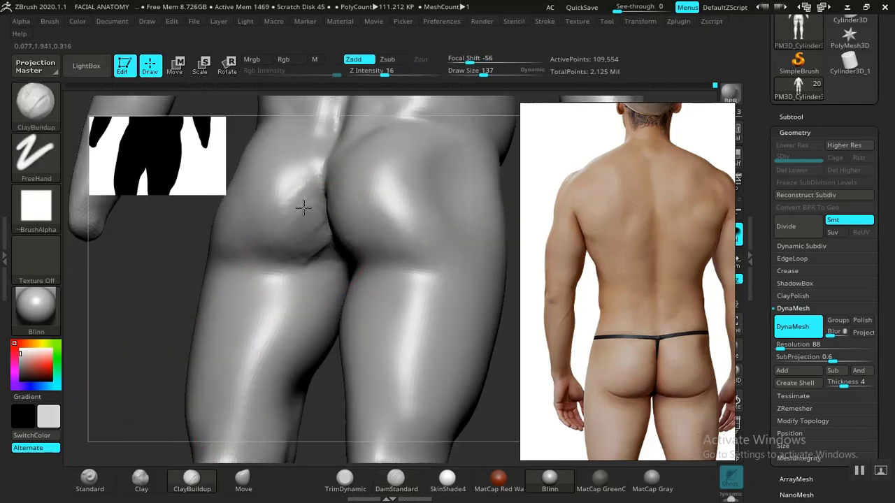
shift+drag(300, 209, 305, 211)
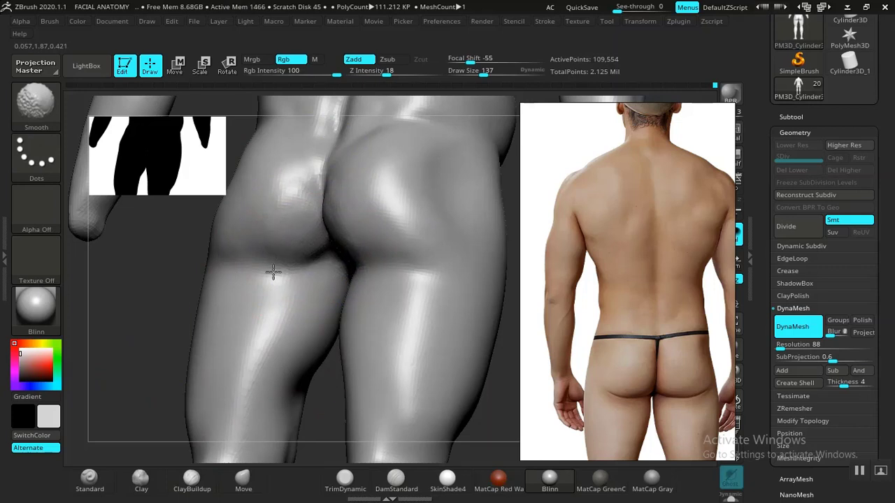
- Carve the gluteal folds between the buttocks and thighs with DamStandard at intensity 33 and draw size 137, and soften their ends
click(383, 488)
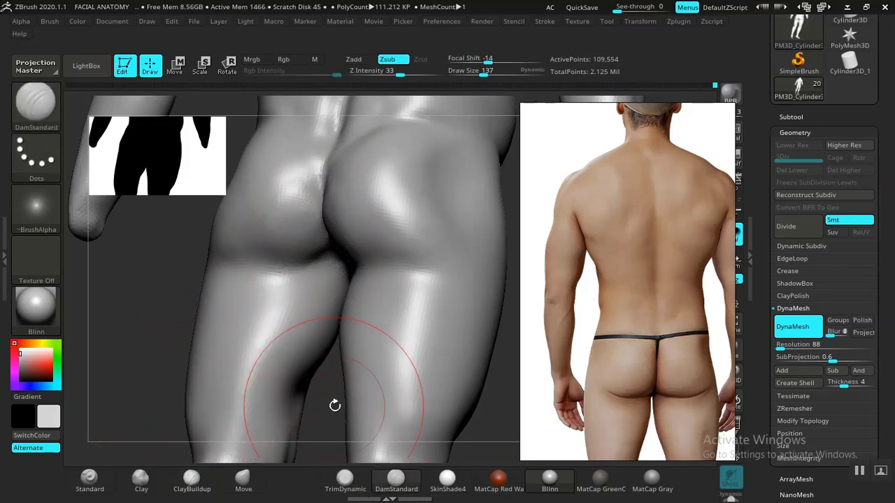
drag(329, 408, 340, 423)
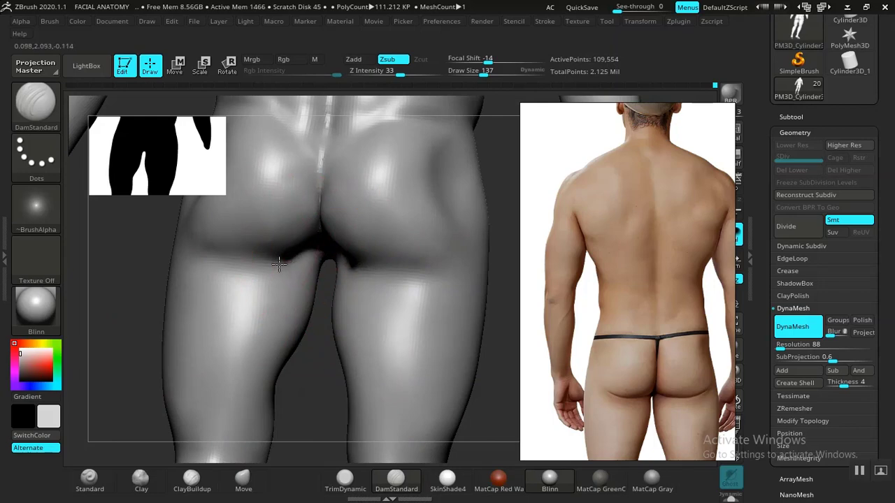
mouse_move(290, 255)
mouse_down()
mouse_move(238, 264)
mouse_move(199, 243)
mouse_move(207, 247)
mouse_up()
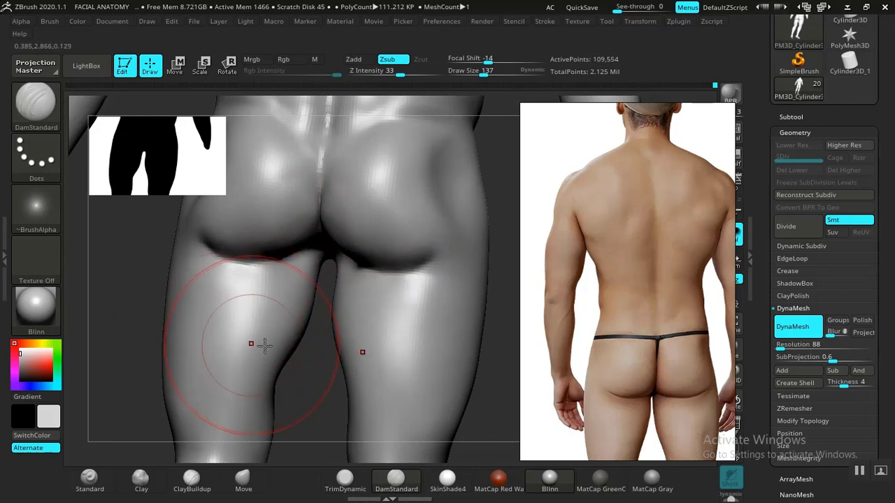
alt+drag(502, 350, 404, 242)
shift+drag(420, 294, 440, 339)
mouse_move(394, 280)
alt+mouse_down()
mouse_move(467, 420)
mouse_move(458, 405)
alt+mouse_up()
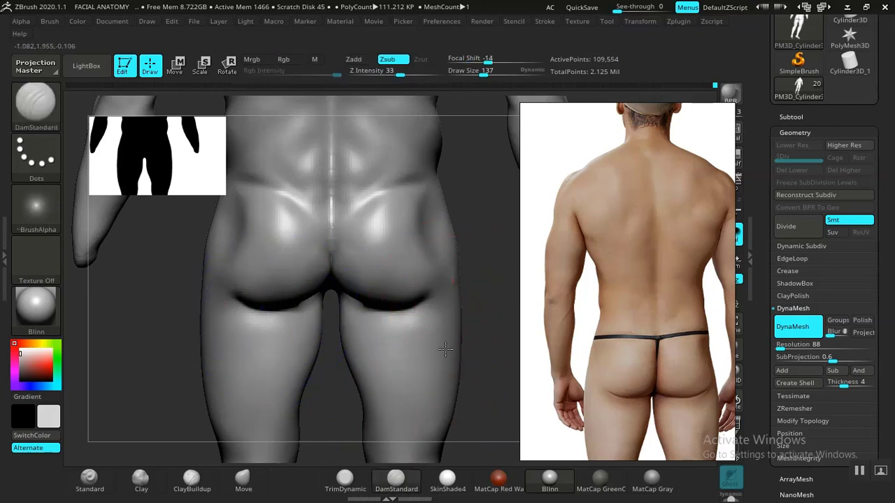
- Smooth the muscle forms of the upper back around the shoulder blades
alt+drag(492, 340, 481, 479)
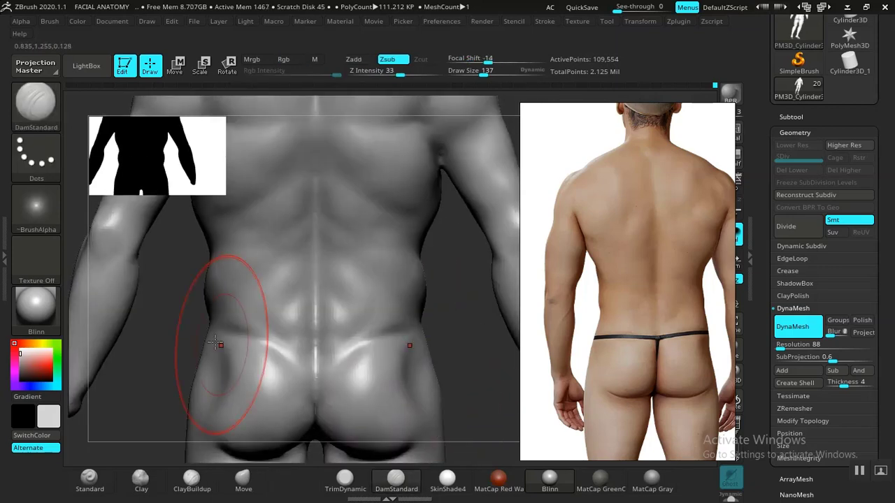
alt+drag(142, 330, 355, 279)
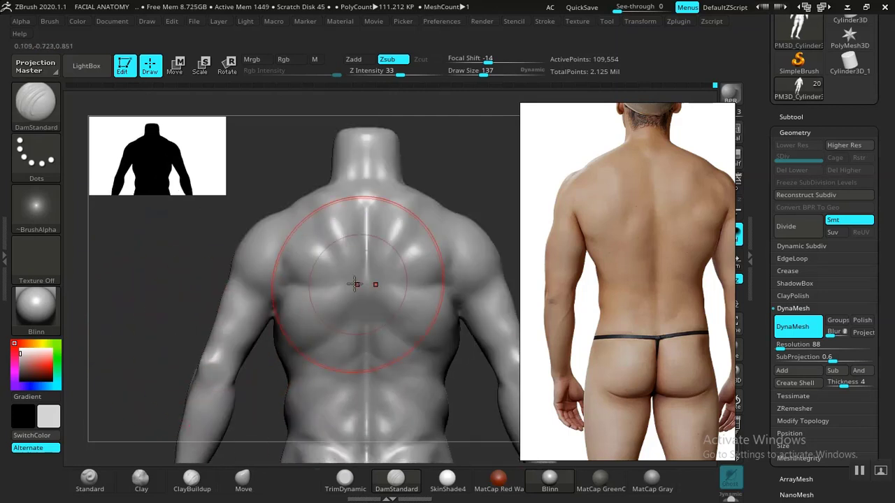
mouse_move(119, 374)
mouse_down()
mouse_move(150, 343)
mouse_move(156, 373)
mouse_move(116, 343)
mouse_move(144, 364)
mouse_up()
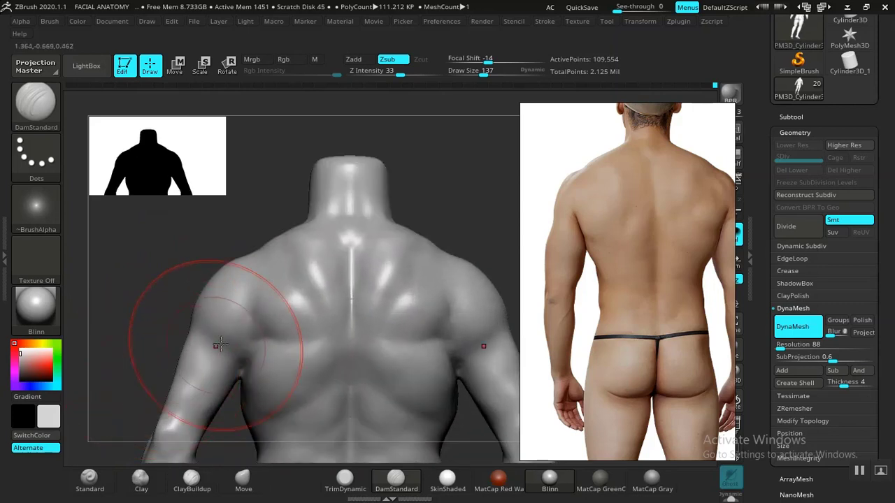
click(243, 481)
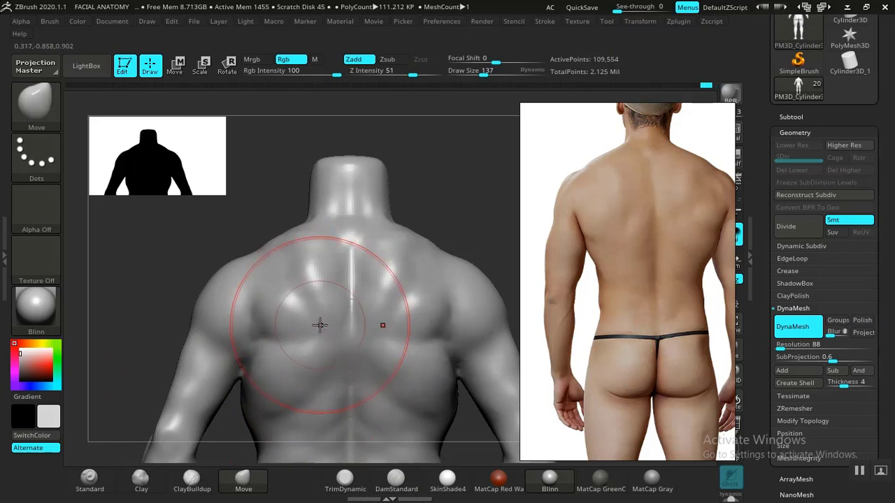
shift+drag(311, 280, 303, 338)
- Build up the rear shoulder muscle diagonally with ClayBuildup at intensity 16 and draw size 137, and smooth it
alt+drag(133, 329, 94, 268)
mouse_move(437, 287)
alt+mouse_down()
mouse_move(449, 256)
mouse_move(424, 291)
alt+mouse_up()
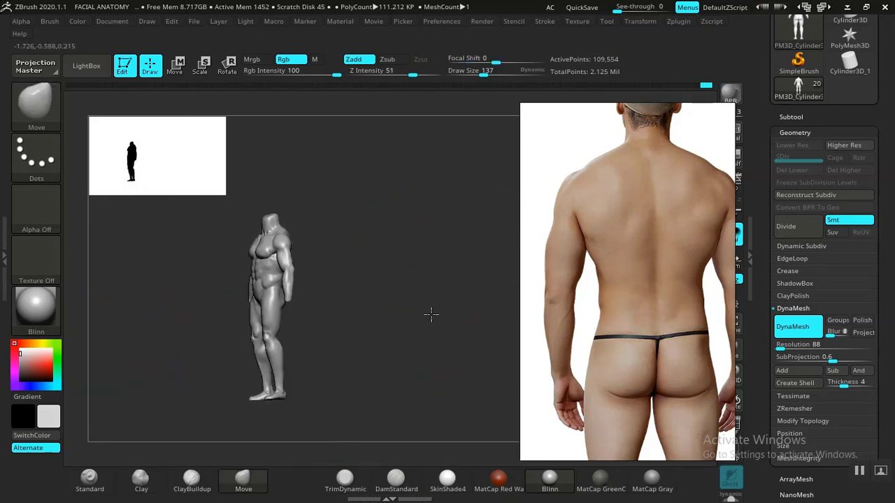
alt+drag(438, 412, 414, 365)
drag(414, 365, 238, 351)
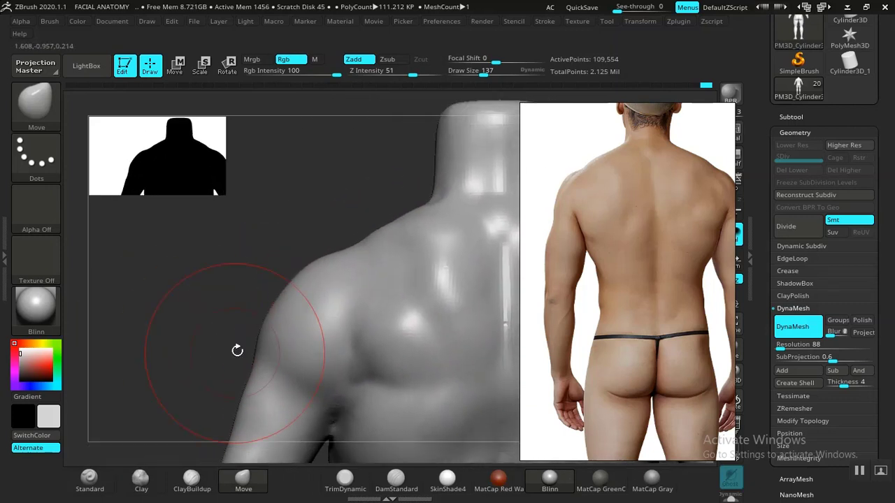
drag(196, 448, 190, 427)
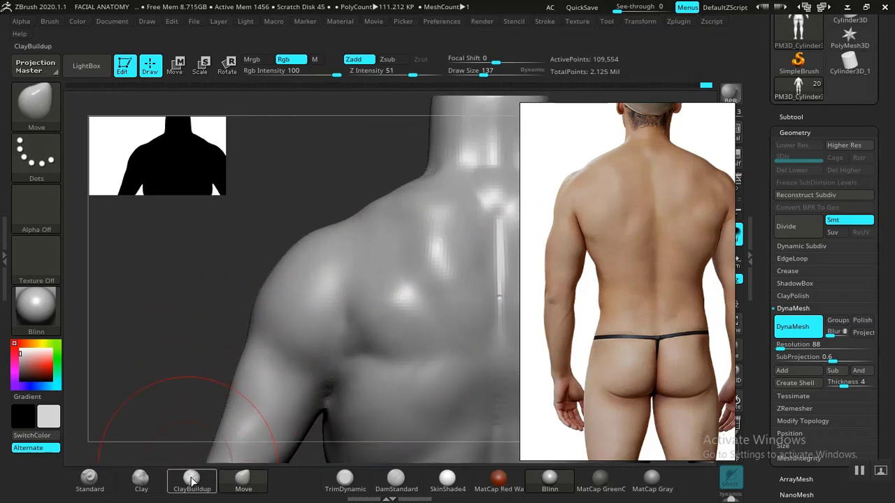
click(190, 480)
drag(182, 372, 199, 350)
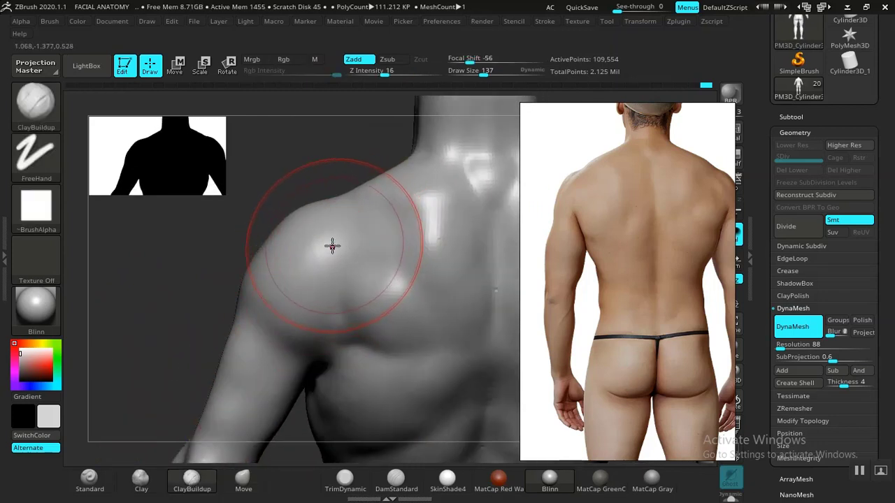
drag(322, 264, 348, 227)
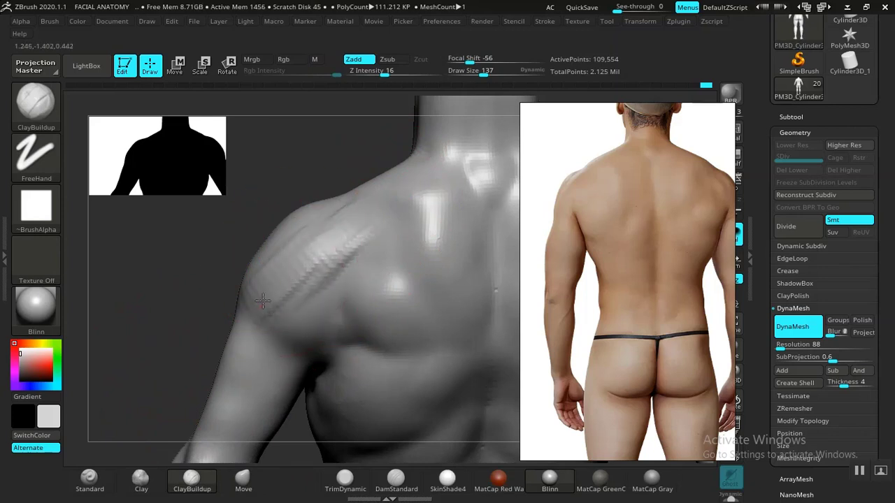
key(shift)
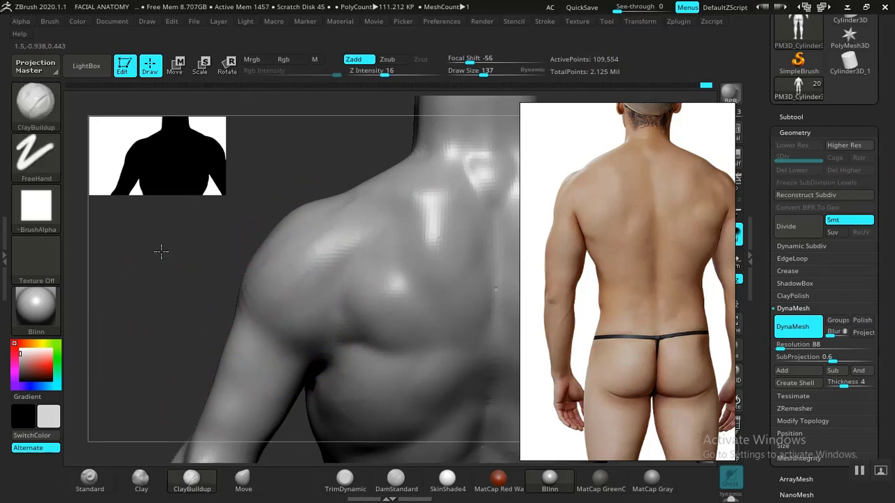
- Add a narrower band of volume along the upper rear deltoid with ClayBuildup at draw size 97, and blend it into the shoulder
mouse_move(160, 250)
mouse_down()
mouse_move(188, 314)
mouse_move(205, 325)
mouse_move(189, 309)
mouse_move(195, 343)
mouse_move(211, 352)
mouse_move(314, 270)
mouse_up()
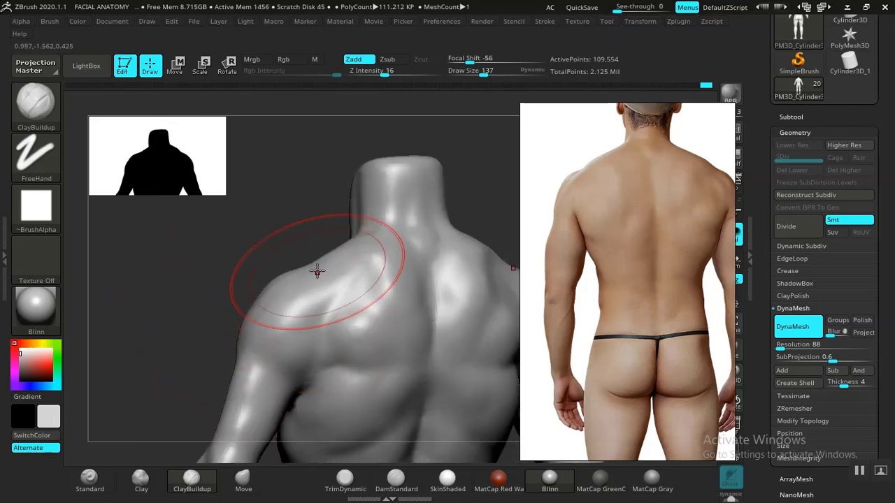
key(ctrl)
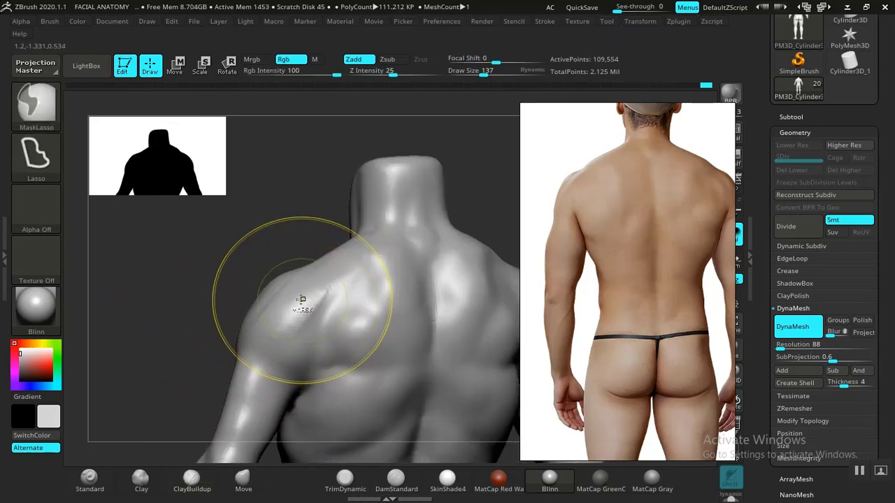
key(shift)
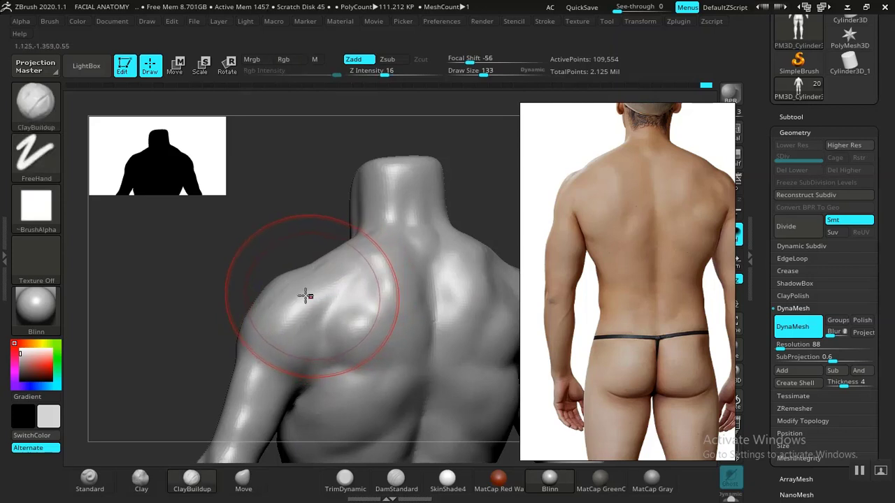
drag(304, 284, 277, 316)
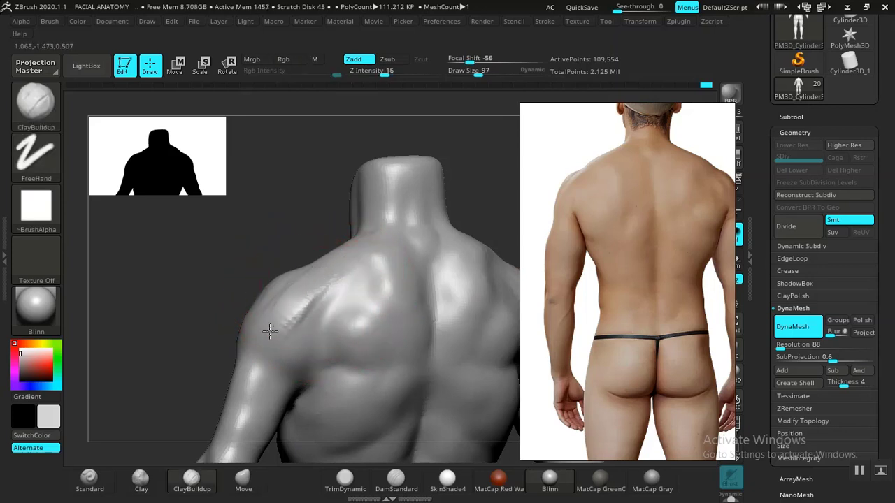
key(shift)
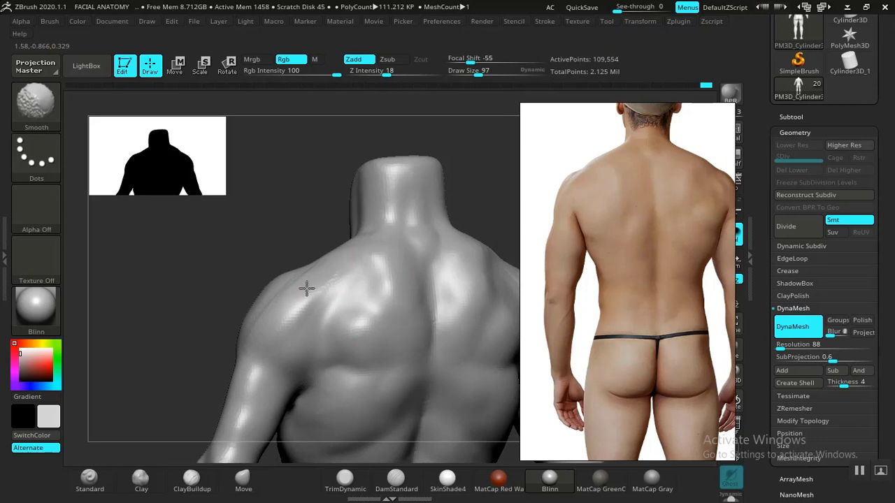
mouse_move(231, 314)
shift+mouse_down()
mouse_move(249, 324)
mouse_move(214, 330)
mouse_move(194, 310)
mouse_move(194, 293)
mouse_move(214, 325)
mouse_move(213, 346)
shift+mouse_up()
key(shift)
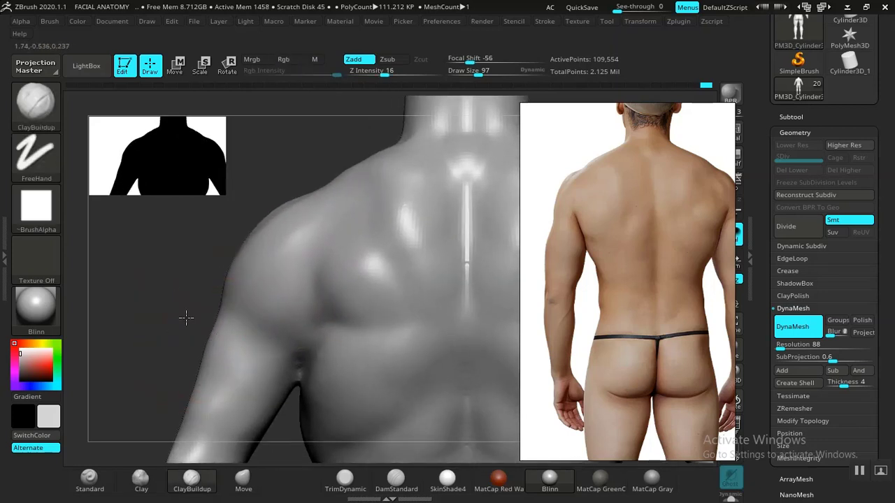
- Thicken the lower rear deltoid above the armpit with ClayBuildup at intensity 16 and draw size 97, and smooth it round
mouse_move(186, 318)
mouse_down()
mouse_move(232, 310)
mouse_move(221, 321)
mouse_move(345, 292)
mouse_up()
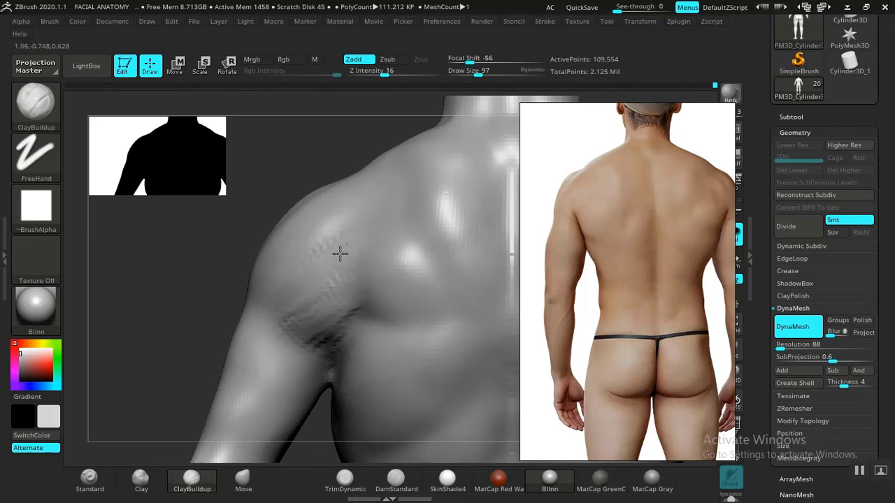
shift+drag(317, 312, 299, 332)
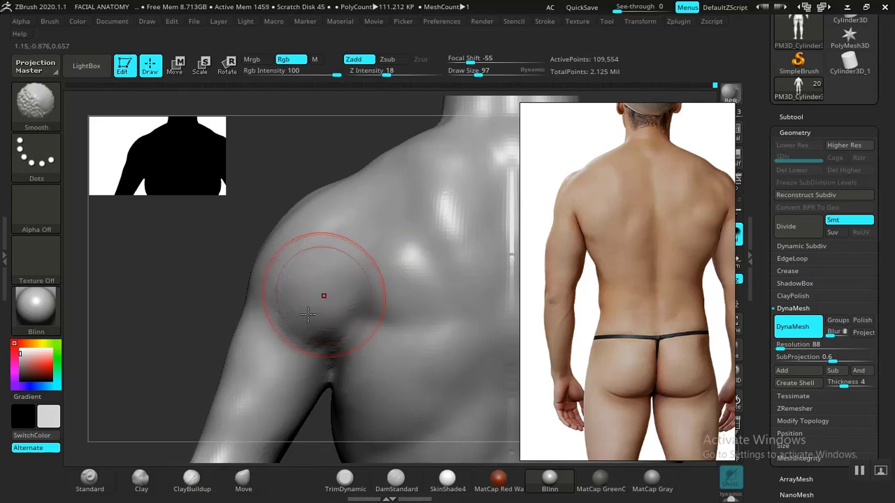
mouse_move(202, 349)
alt+mouse_down()
mouse_move(200, 291)
mouse_move(219, 284)
mouse_move(255, 364)
mouse_move(216, 352)
mouse_move(229, 335)
mouse_move(210, 292)
mouse_move(133, 218)
mouse_move(134, 196)
alt+mouse_up()
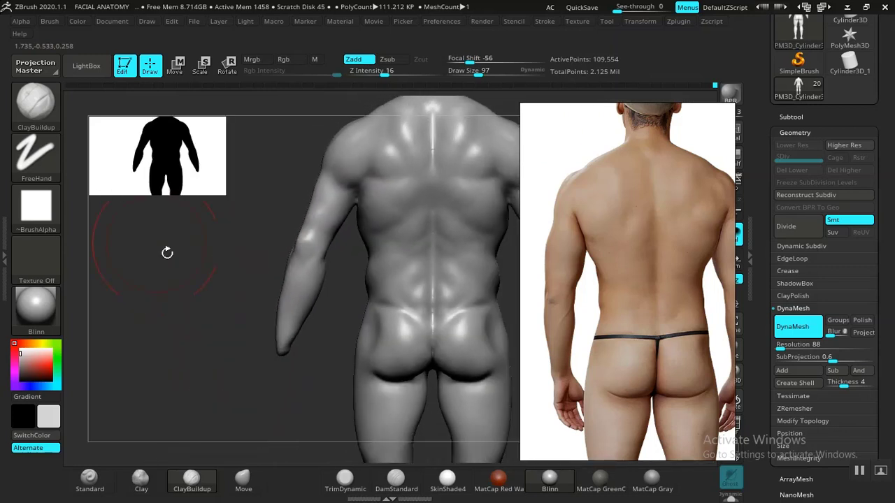
mouse_move(168, 252)
alt+mouse_down()
mouse_move(204, 426)
mouse_move(219, 365)
mouse_move(318, 379)
alt+mouse_up()
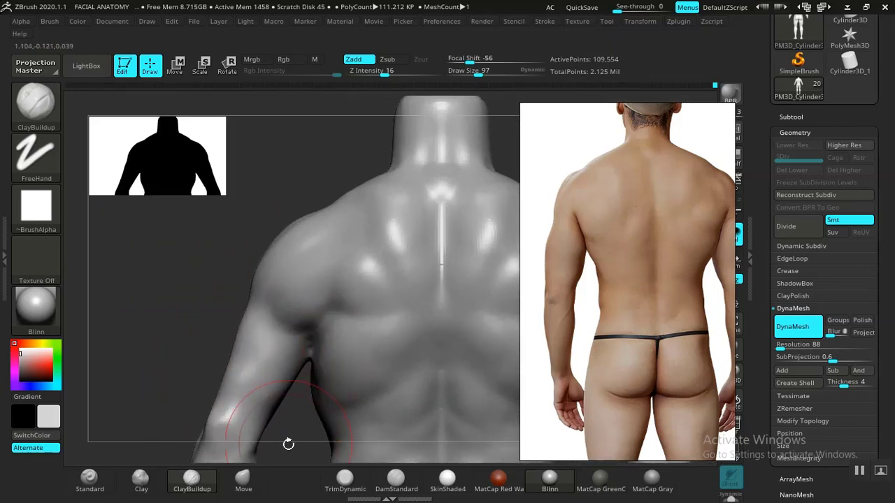
- Refine the outer upper arm contour just below the deltoid with the Move brush at draw size 97
click(242, 479)
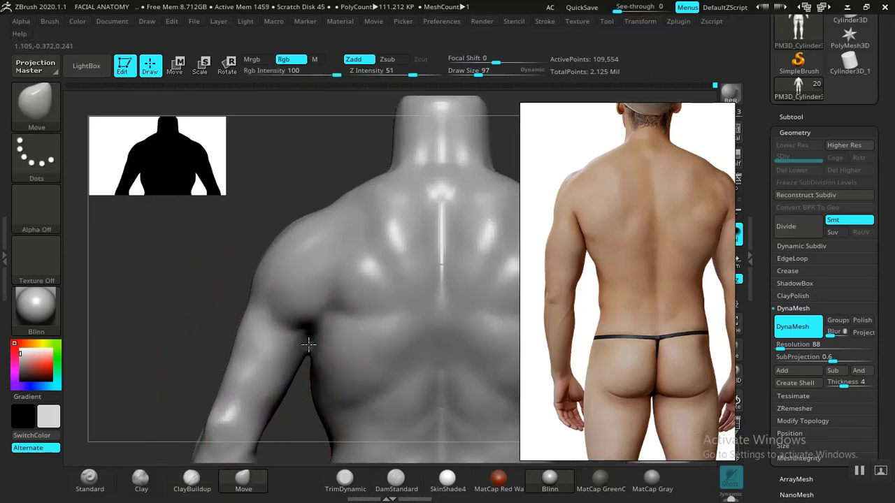
alt+drag(227, 335, 231, 350)
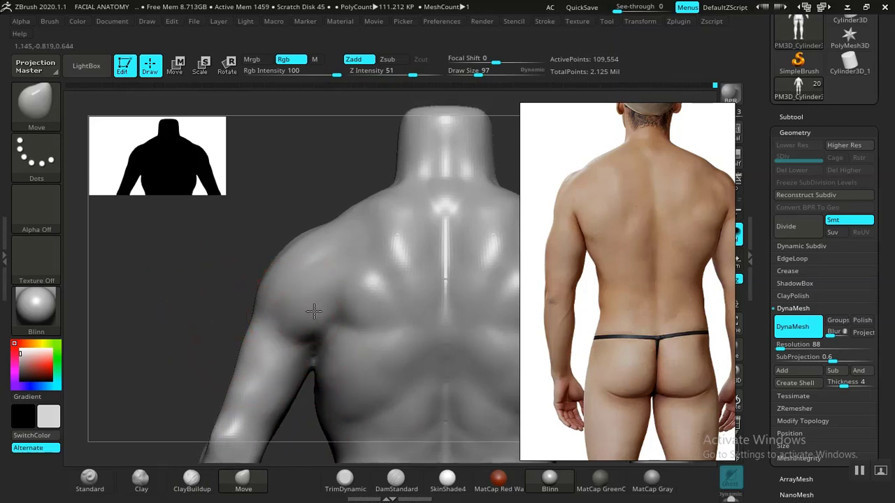
alt+drag(213, 305, 242, 321)
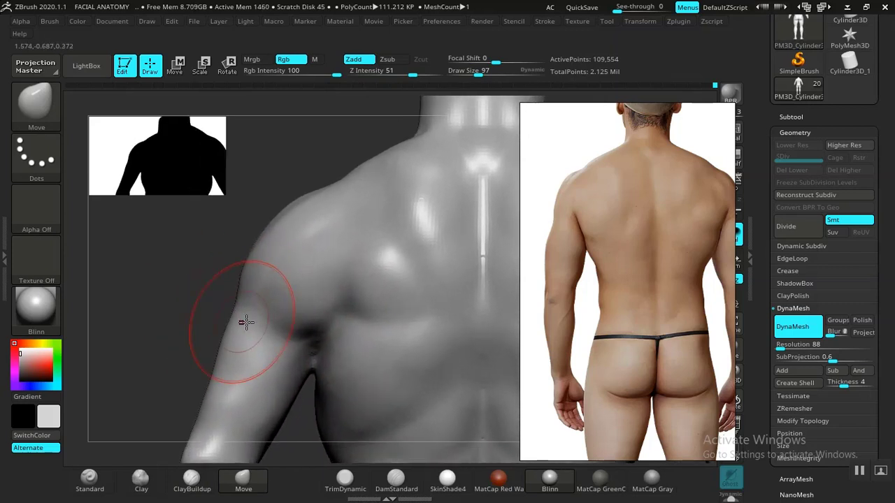
click(389, 483)
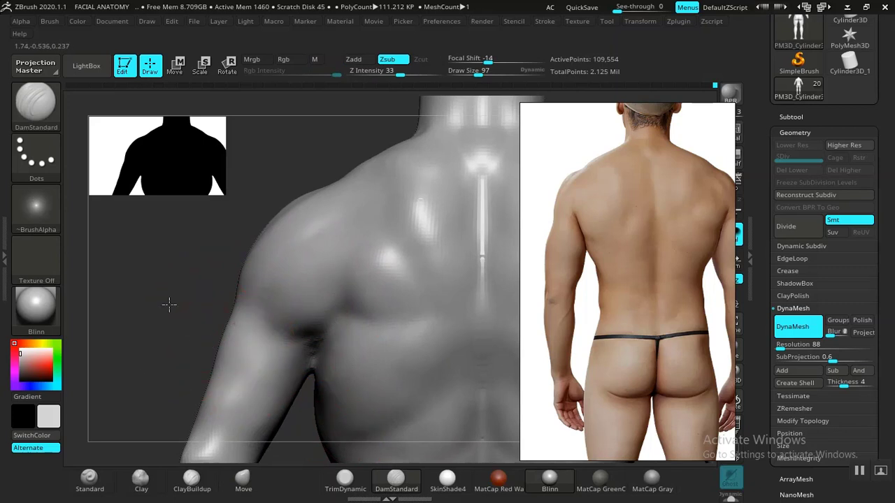
- Isolate both forearms with an inverted lasso mask and centre the transform gizmo on the unmasked area
mouse_move(168, 303)
alt+mouse_down()
mouse_move(116, 219)
mouse_move(214, 278)
mouse_move(222, 291)
mouse_move(244, 260)
mouse_move(235, 433)
mouse_move(316, 422)
mouse_move(345, 348)
mouse_move(341, 292)
mouse_move(288, 245)
alt+mouse_up()
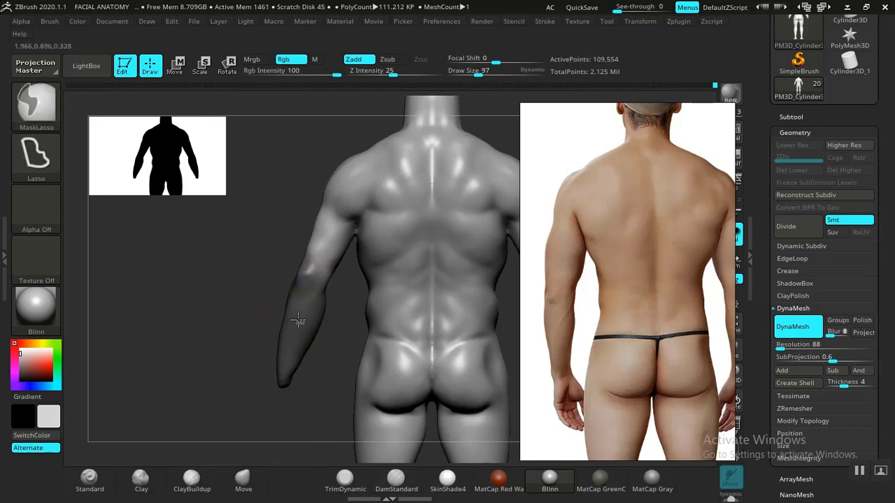
ctrl+click(226, 296)
key(e)
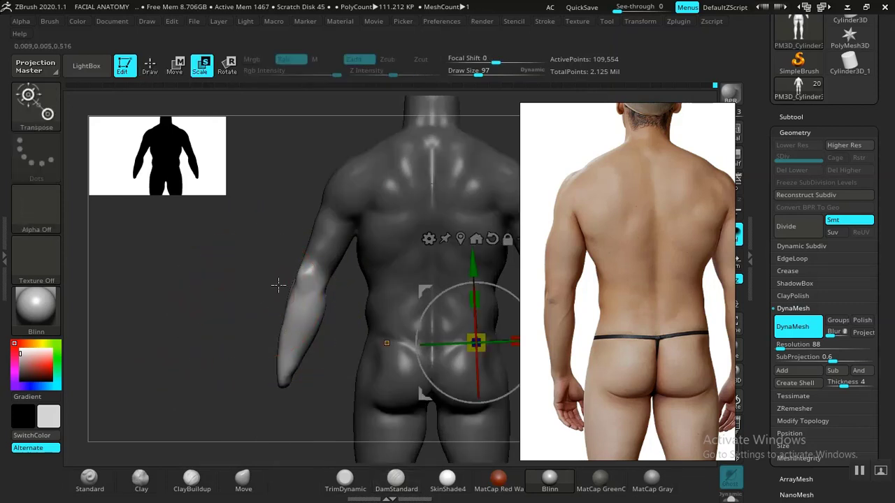
click(461, 238)
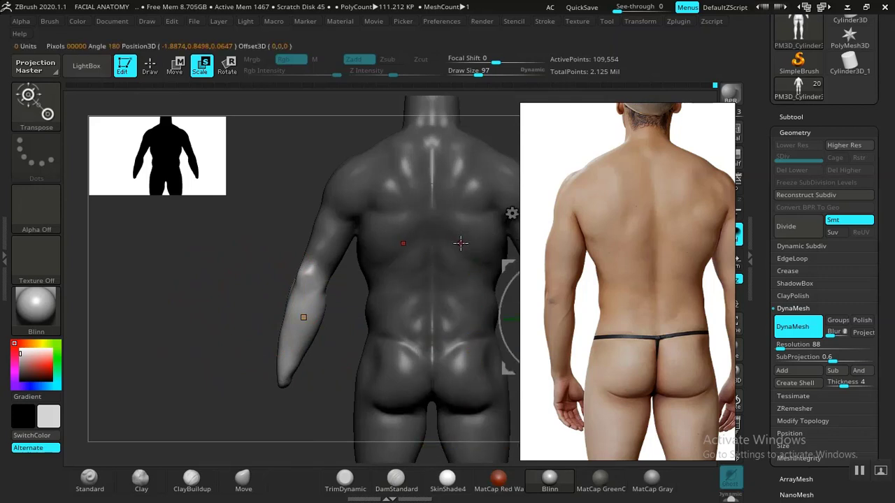
alt+drag(219, 263, 130, 270)
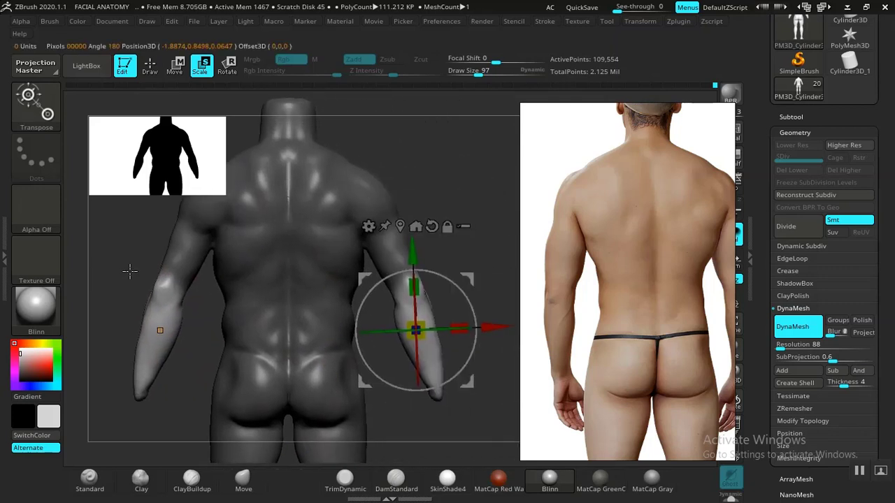
- Move the gizmo's pivot up to the elbow and rotate both forearms inward to hang more vertically, checking them from the front and side
drag(475, 268, 466, 223)
drag(463, 305, 459, 313)
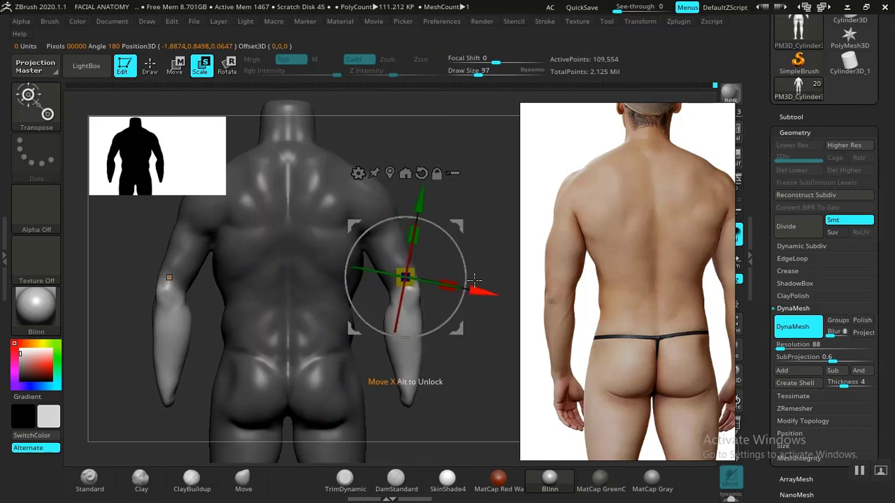
drag(489, 251, 490, 272)
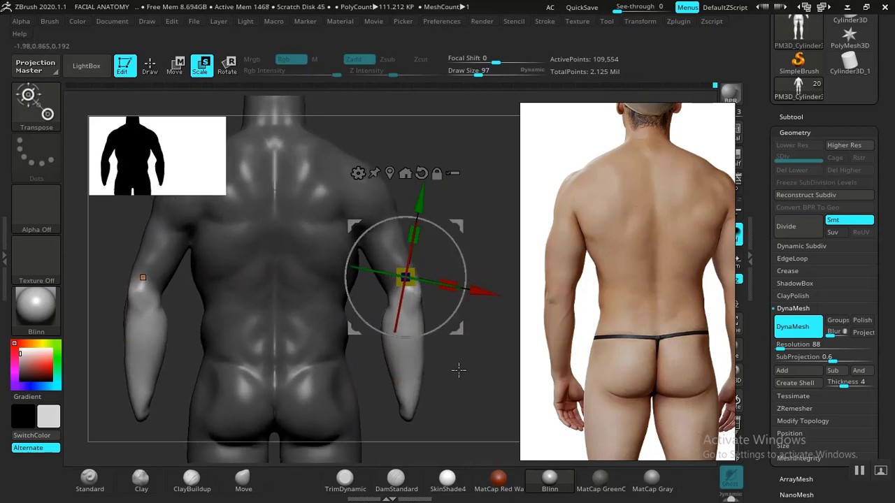
mouse_move(457, 369)
mouse_down()
mouse_move(440, 351)
mouse_move(443, 369)
mouse_move(419, 360)
mouse_up()
mouse_move(170, 352)
mouse_down()
mouse_move(199, 361)
mouse_move(136, 361)
mouse_move(276, 360)
mouse_move(209, 339)
mouse_up()
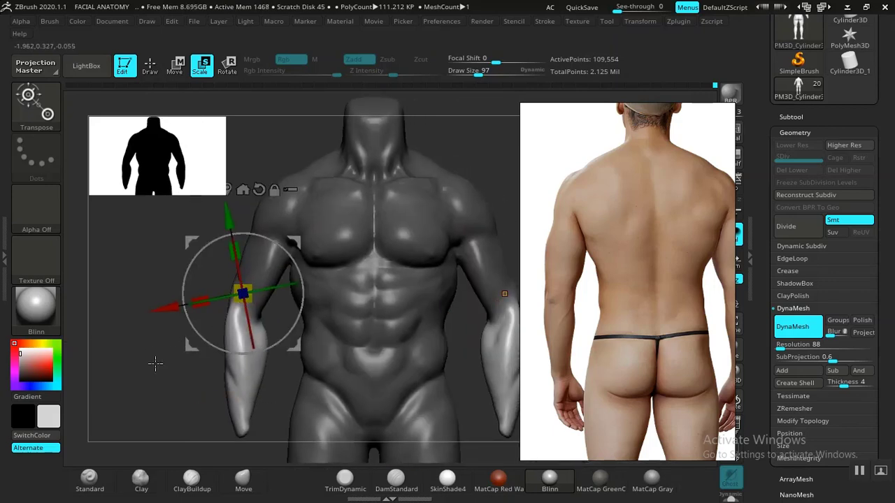
alt+drag(156, 365, 164, 361)
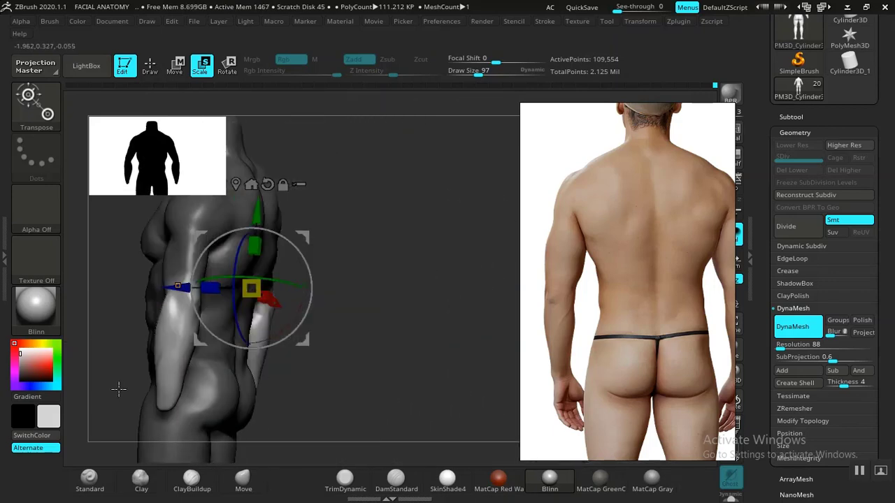